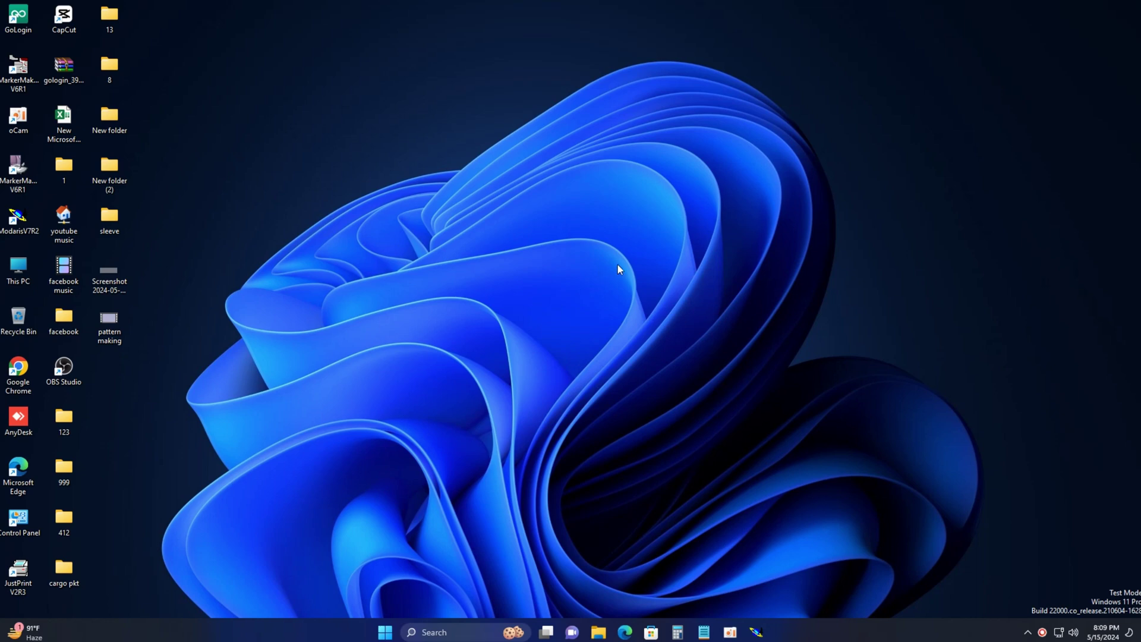
Open the Modaris V7R2 pattern-making program
click(755, 632)
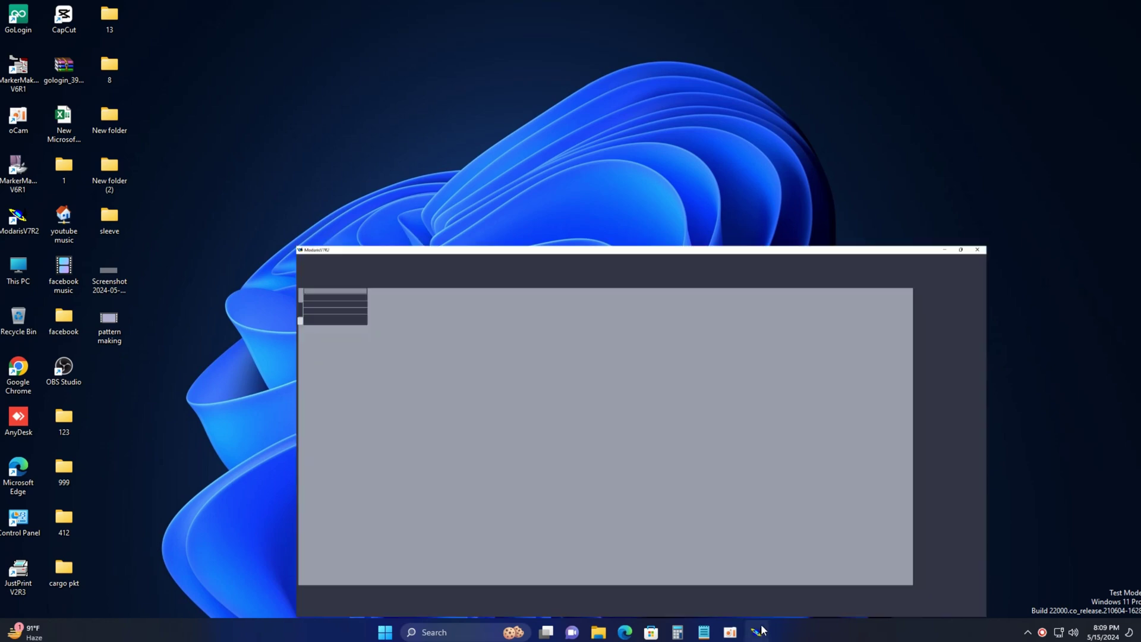
click(73, 20)
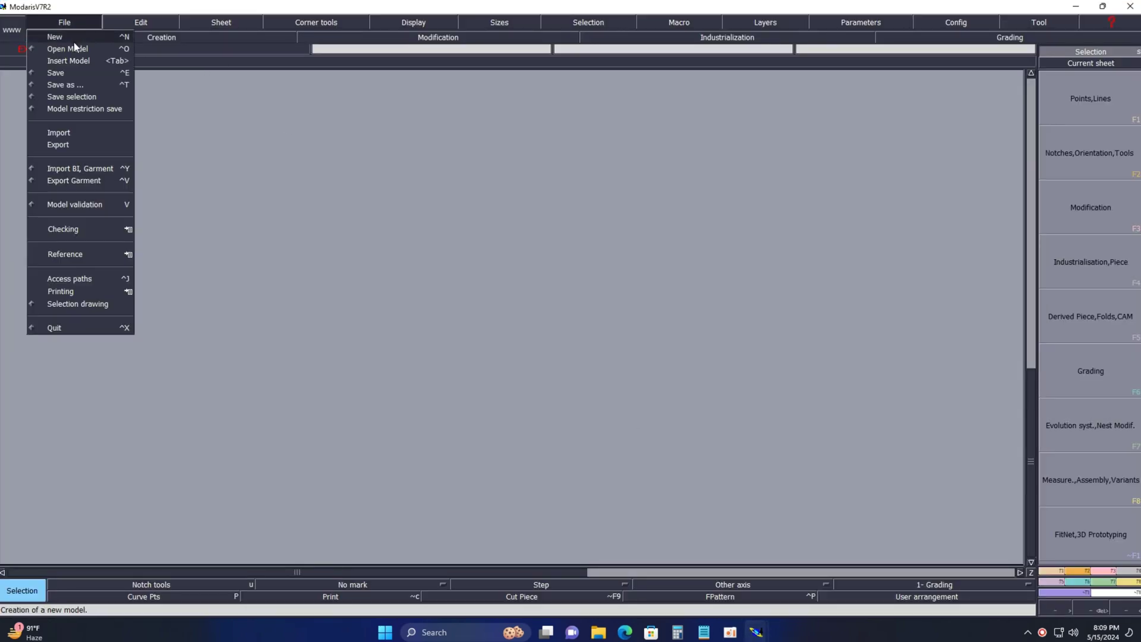
click(75, 46)
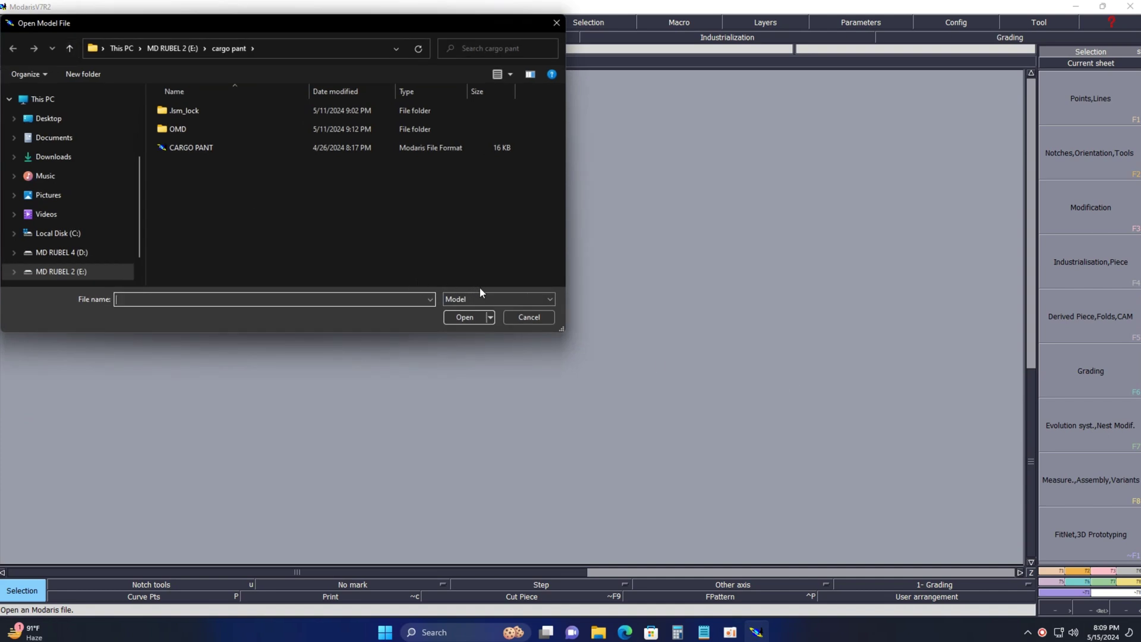
click(528, 317)
Create a new model named collar
click(72, 21)
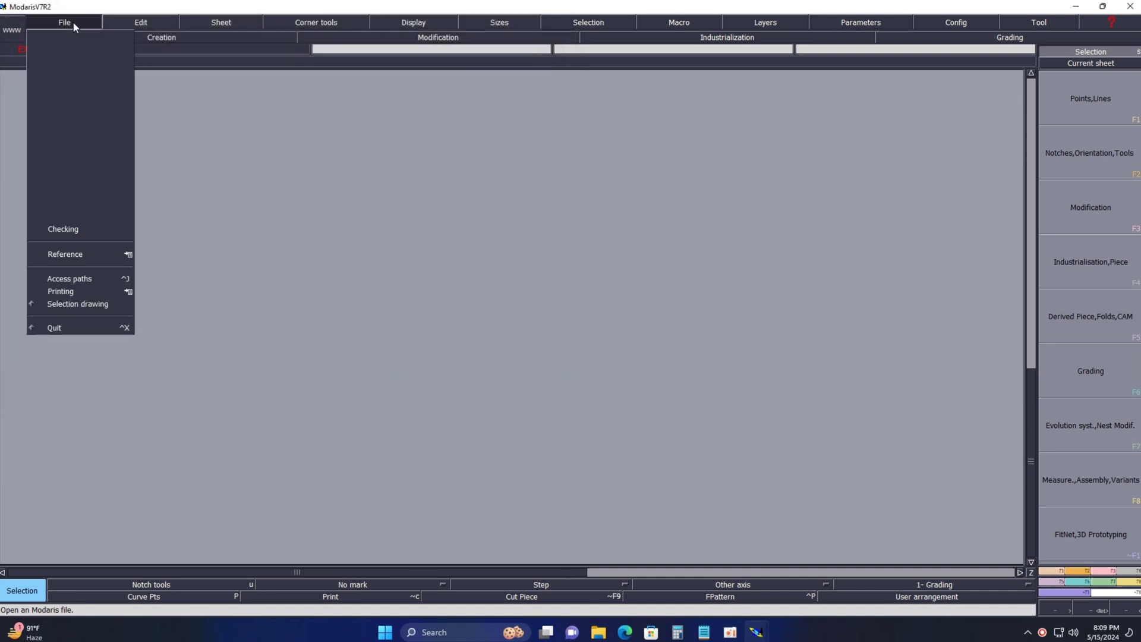
click(72, 37)
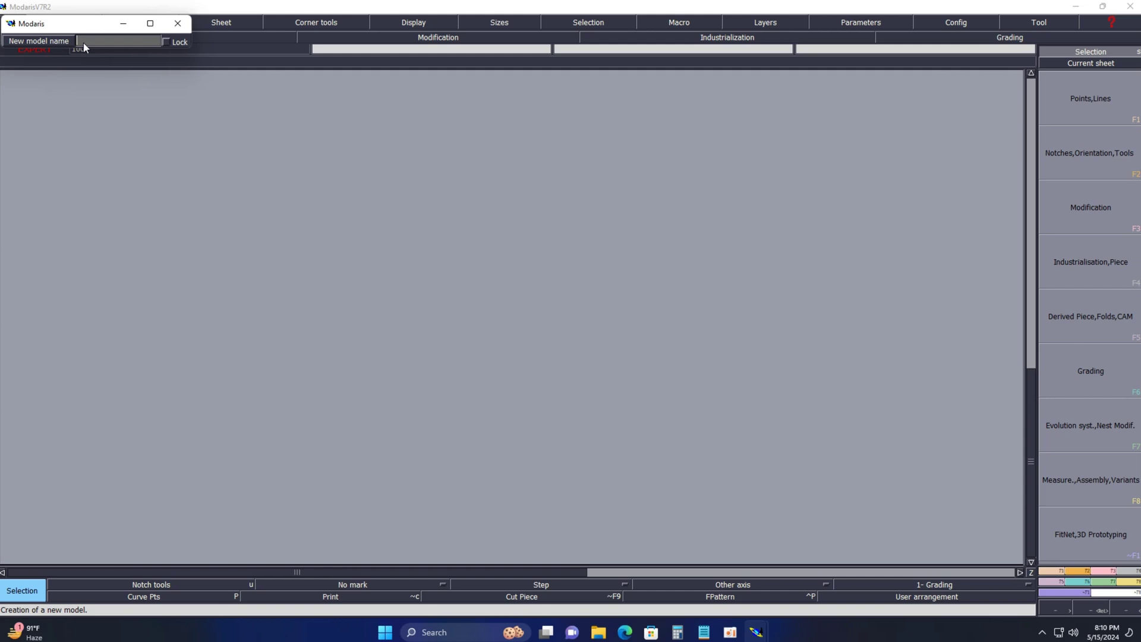
text(collaro)
key(BackSpace)
key(Return)
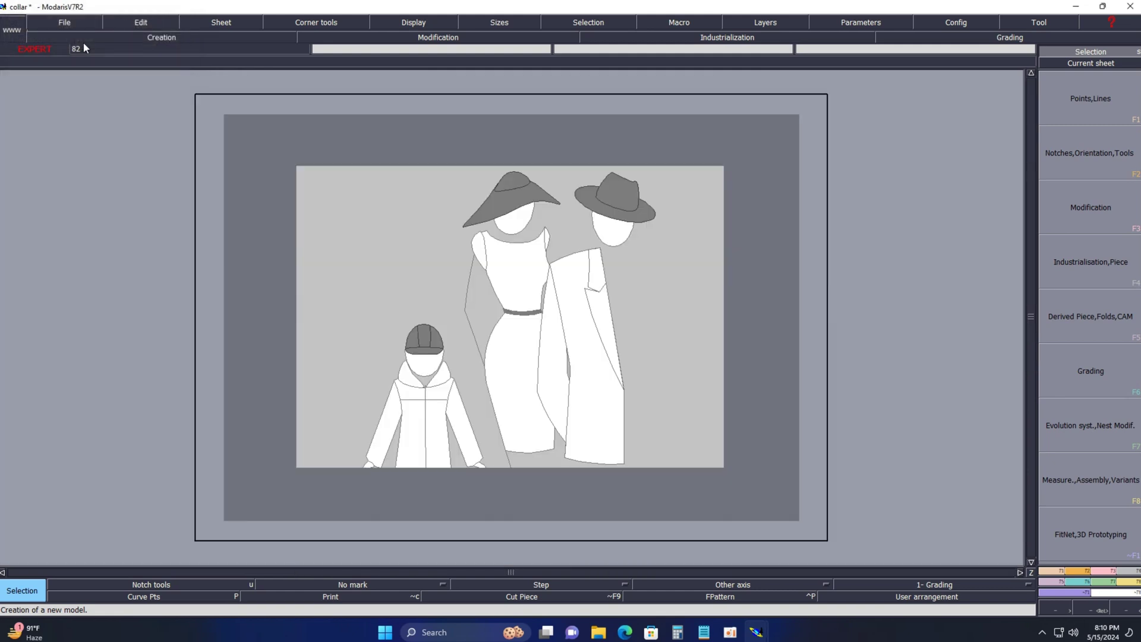
Add a new blank sheet to the model and turn on the display of title blocks and sizes
click(233, 25)
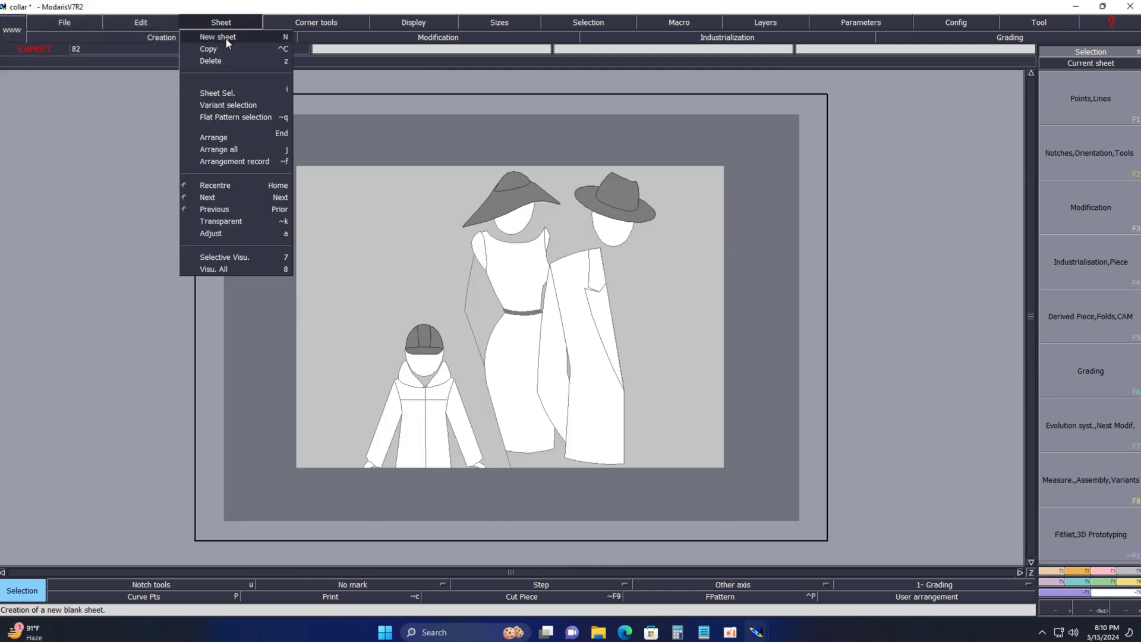
click(226, 37)
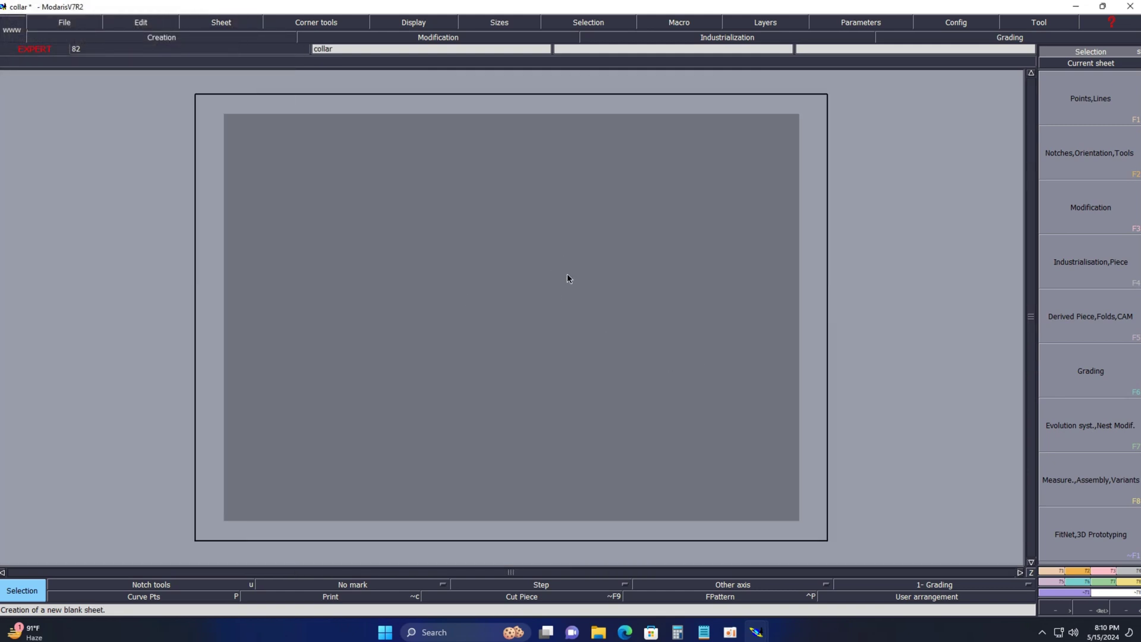
click(414, 23)
click(411, 330)
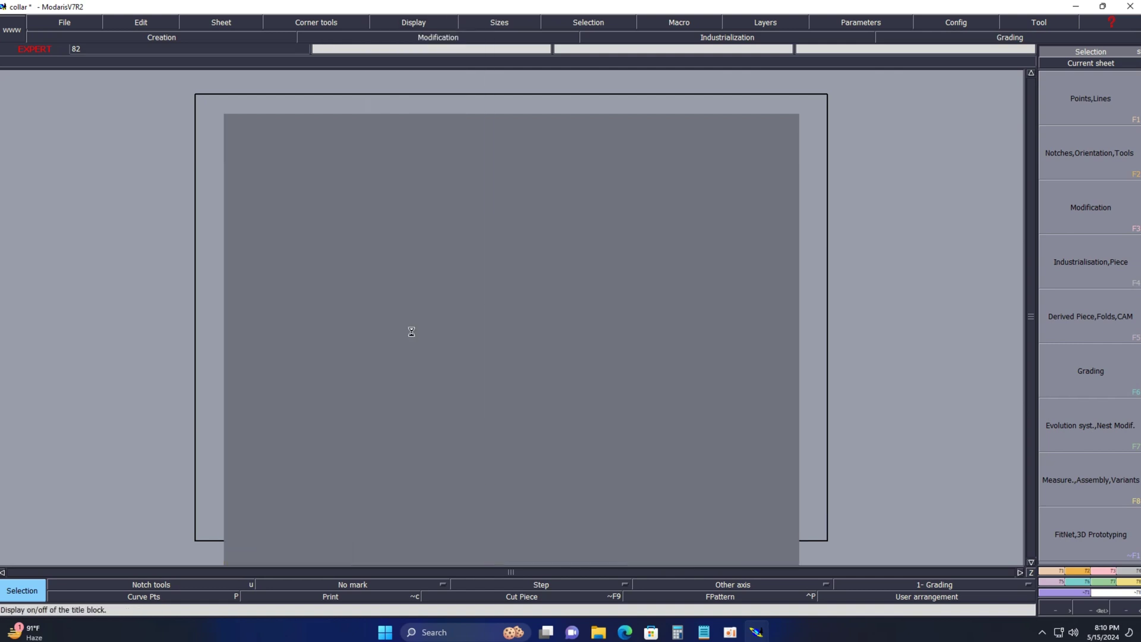
click(413, 24)
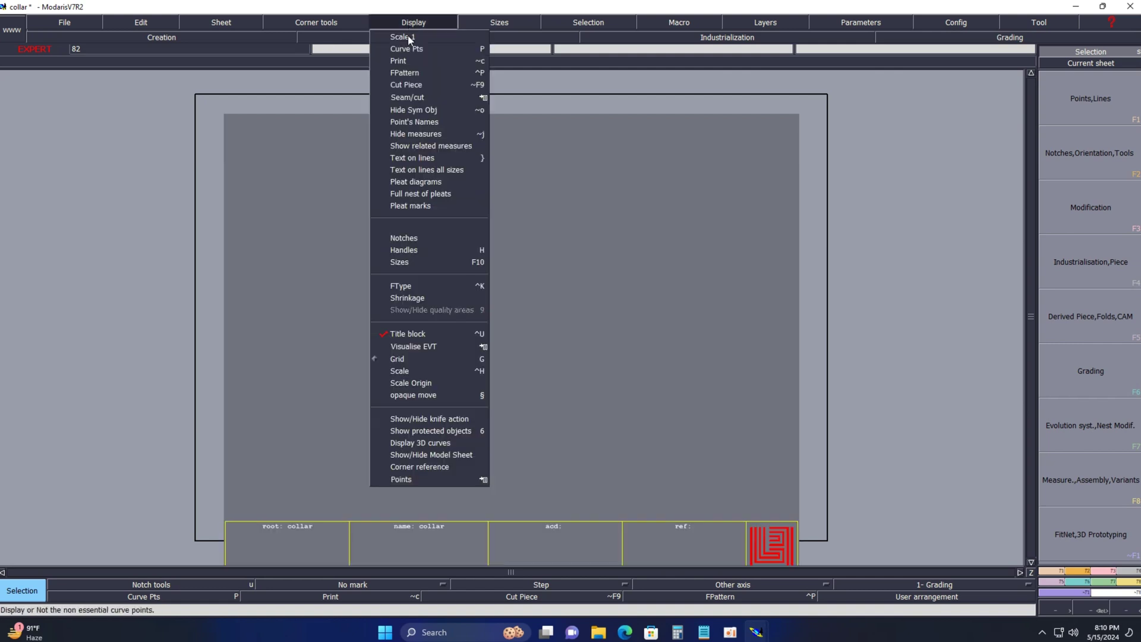
click(401, 262)
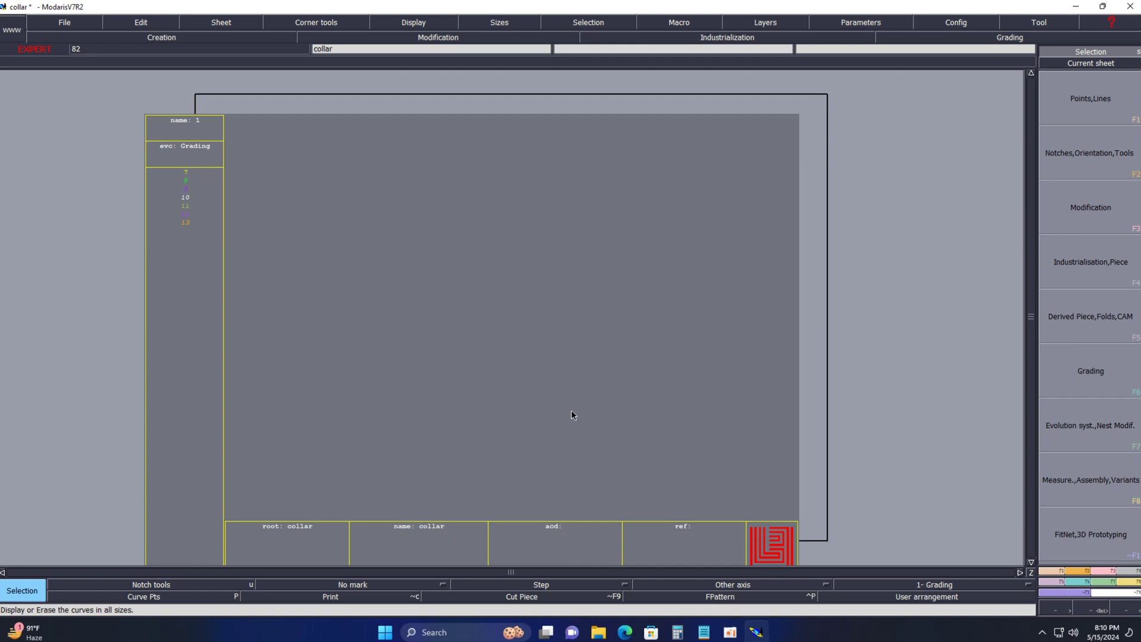
Arrange all the sheets on the desk and make the blank collar sheet the current sheet
key(j)
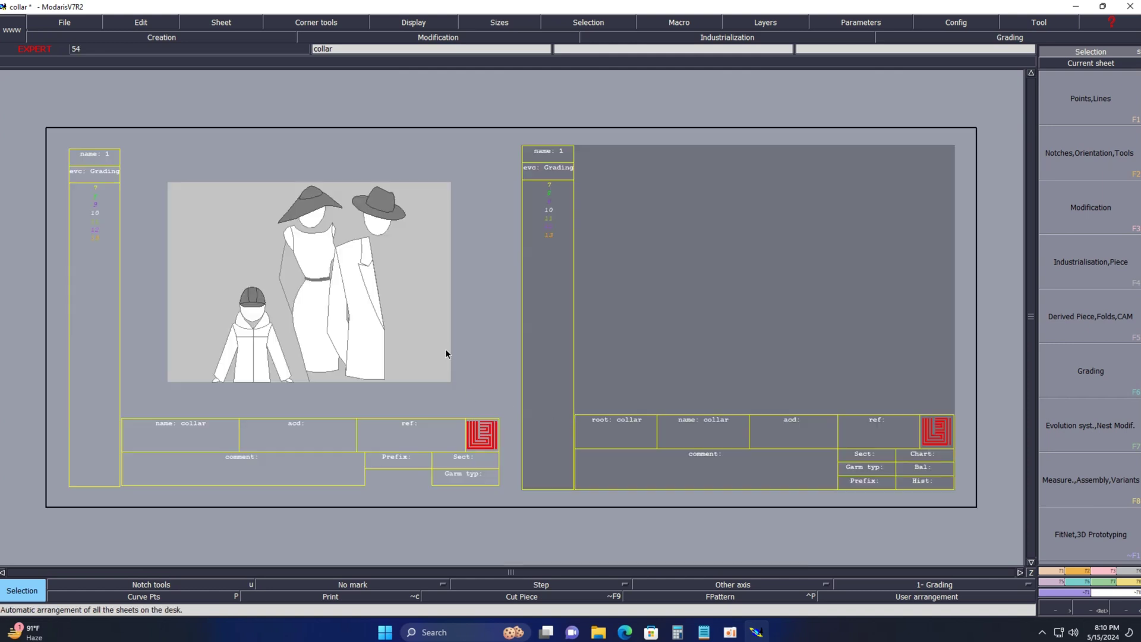
click(1088, 65)
click(880, 222)
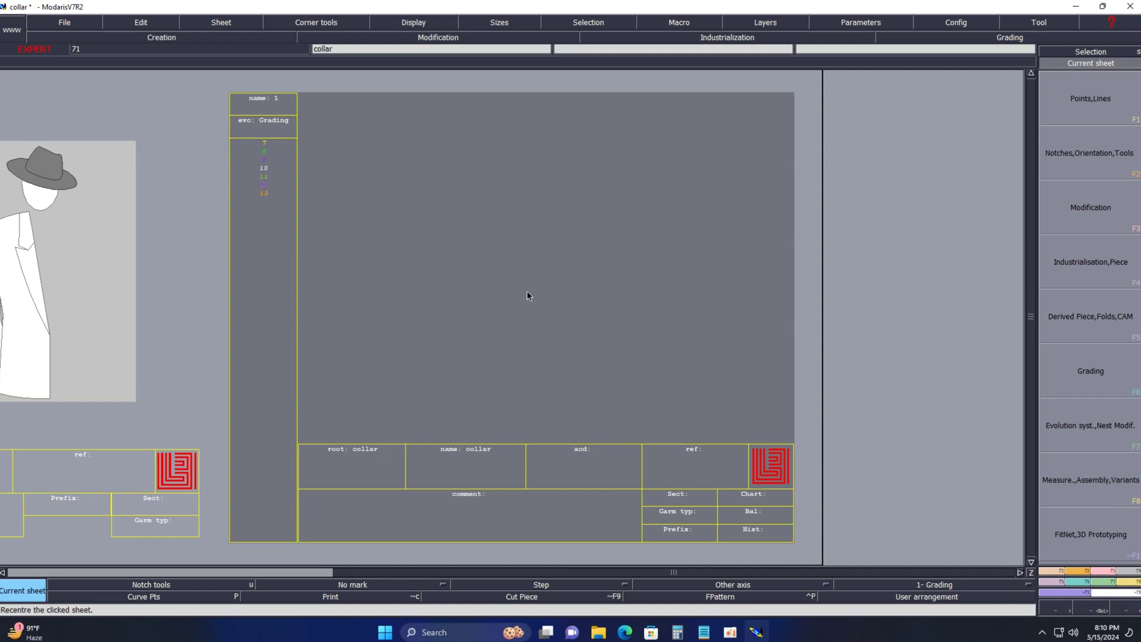
key(j)
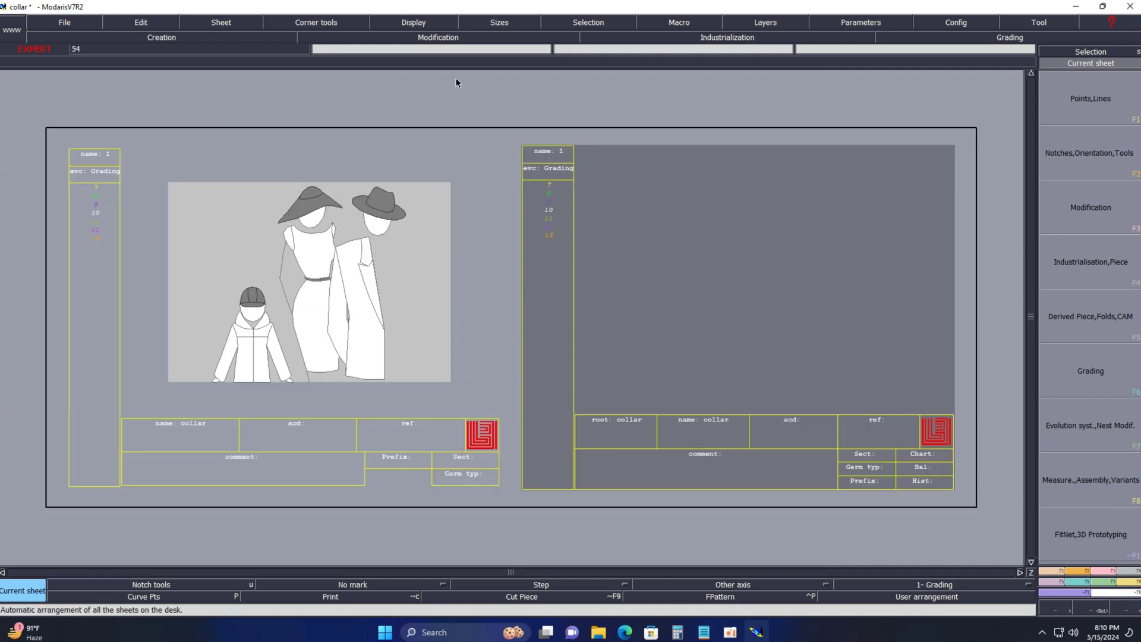
click(424, 22)
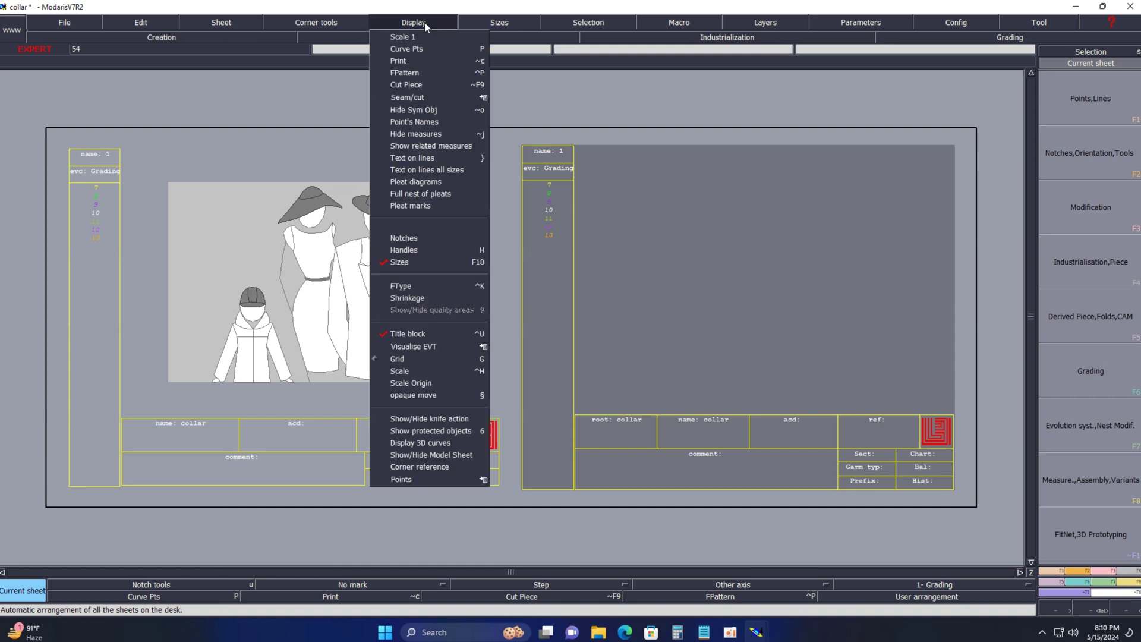
click(417, 250)
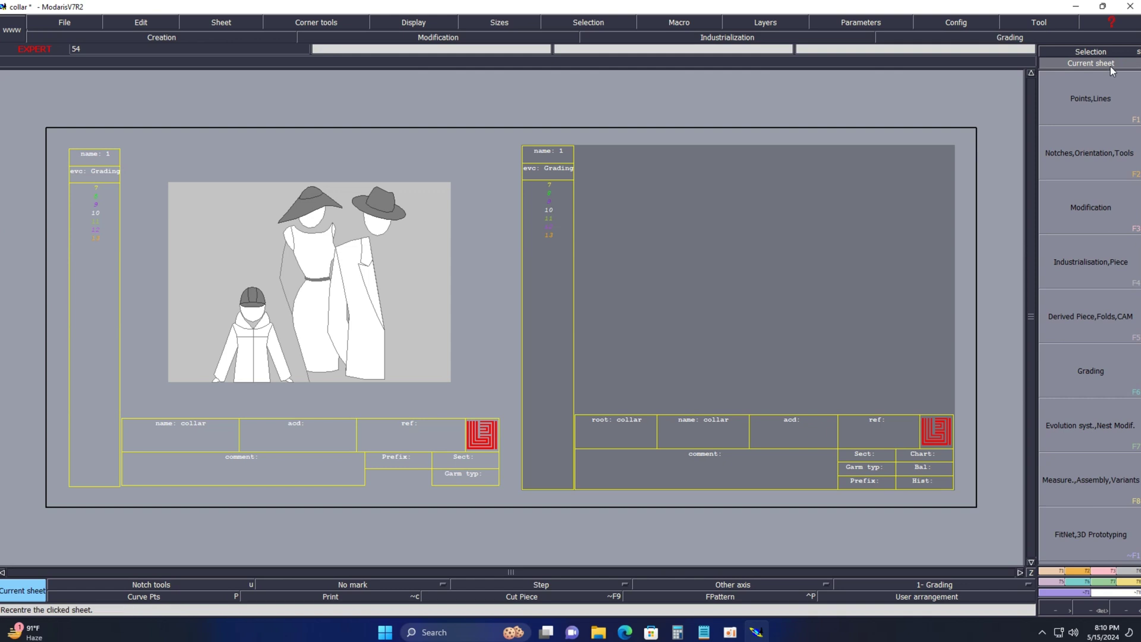
click(1090, 63)
click(730, 286)
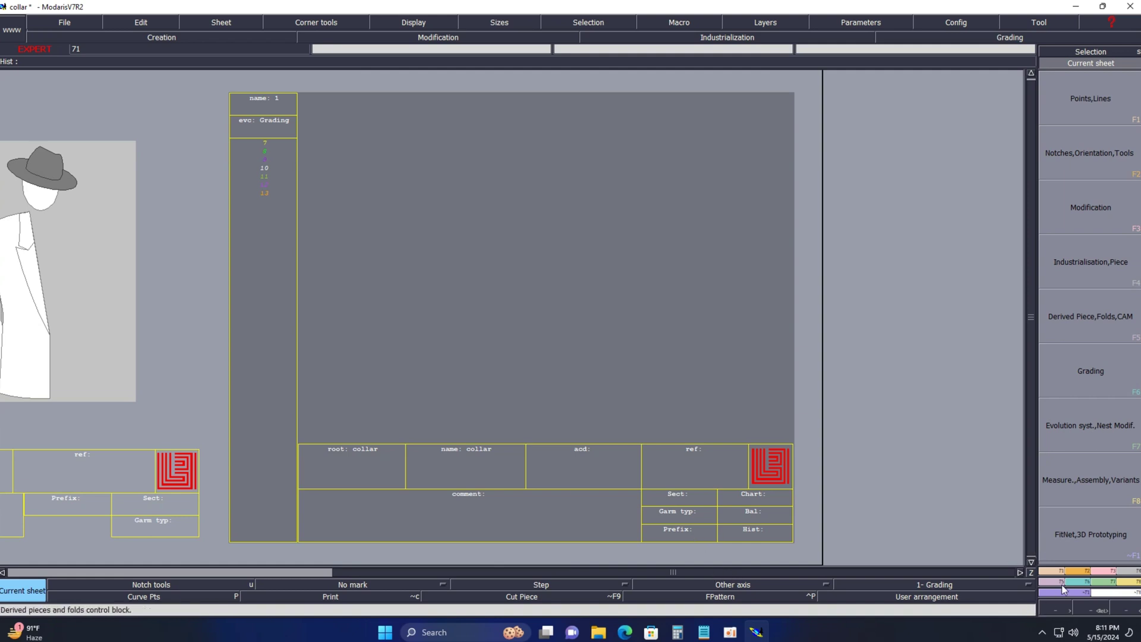
Draw a rectangle 18 cm wide and 5 cm high on the blank collar sheet
click(1103, 572)
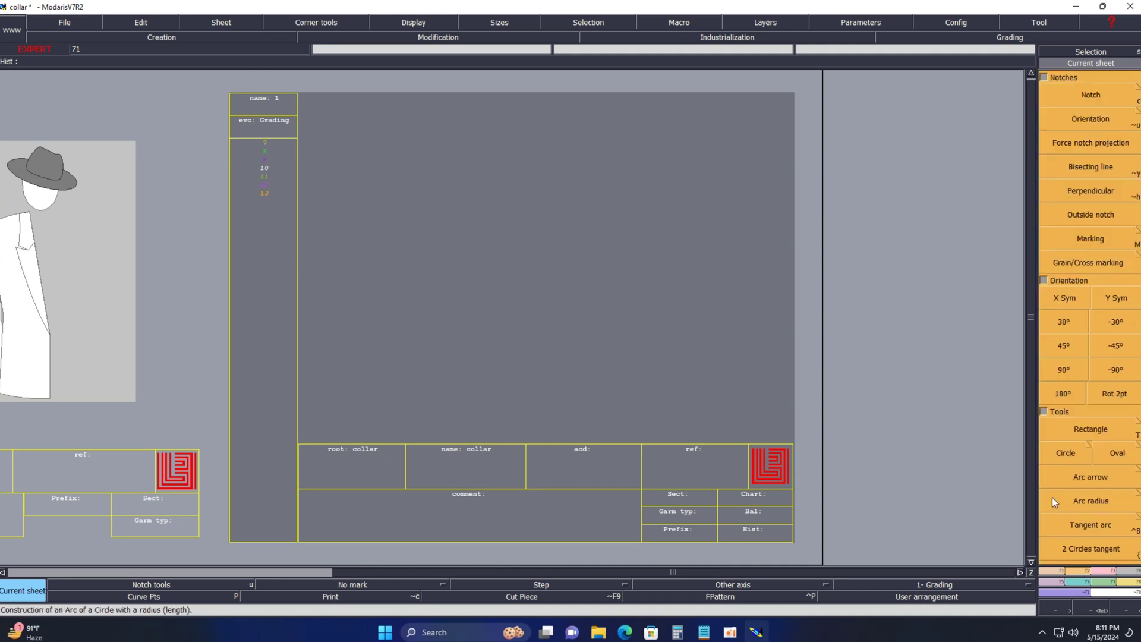
click(1083, 571)
click(1092, 434)
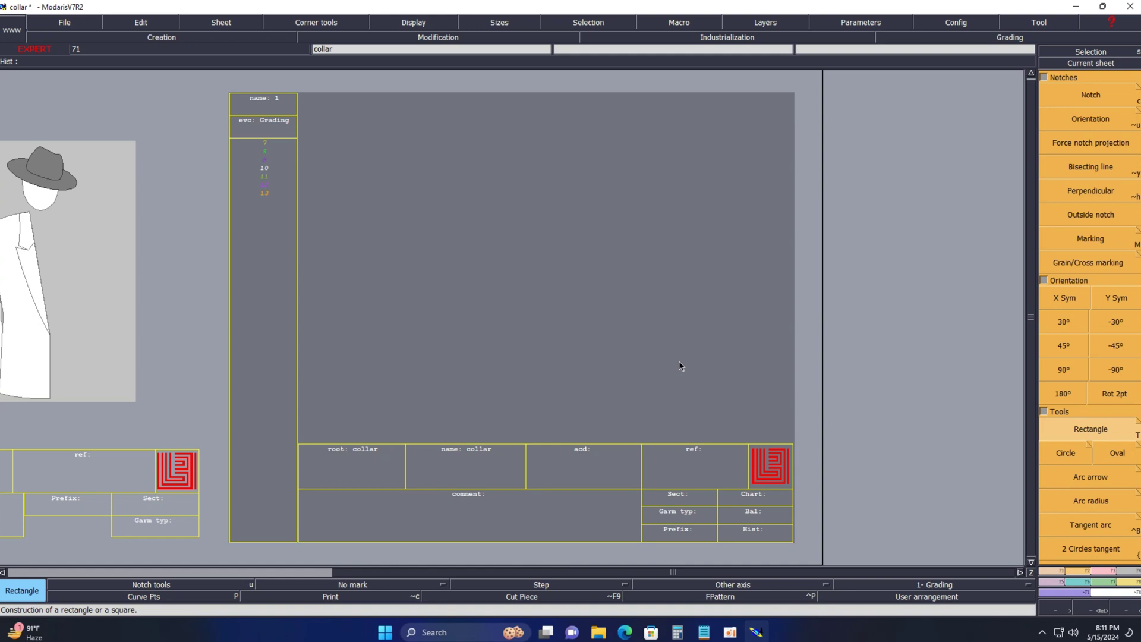
click(410, 254)
key(Down)
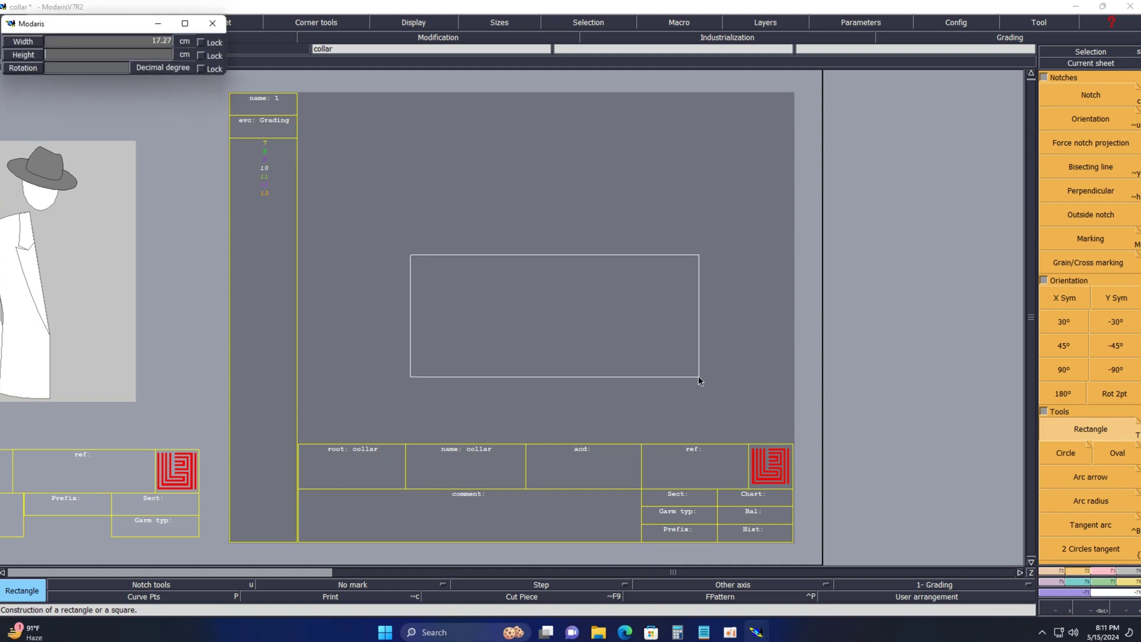
text(5)
key(Return)
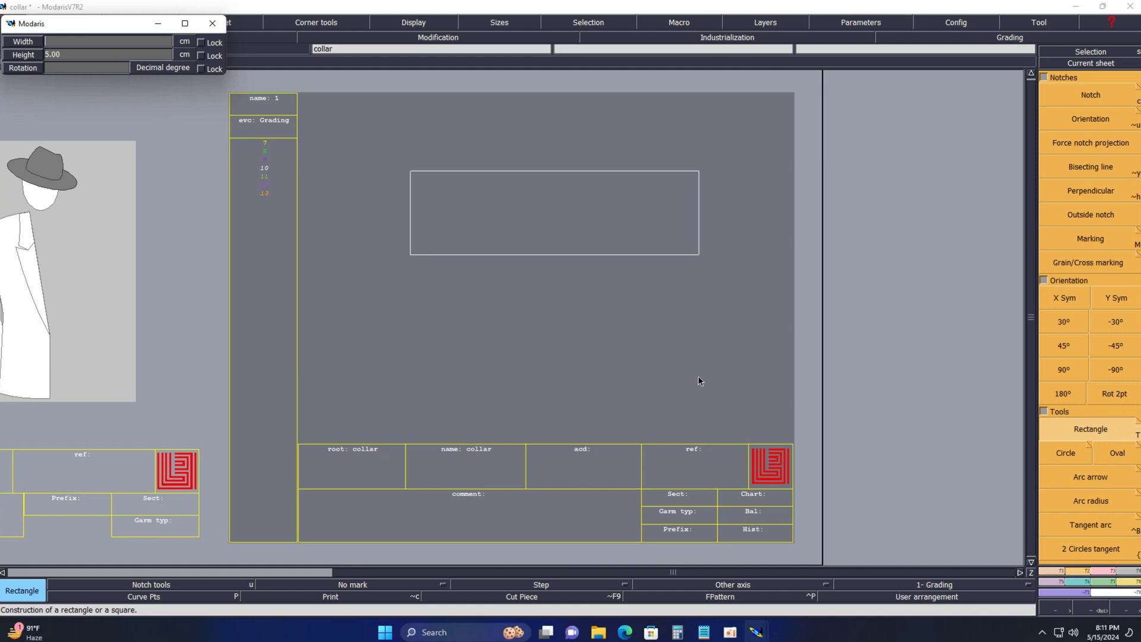
text(18)
key(Return)
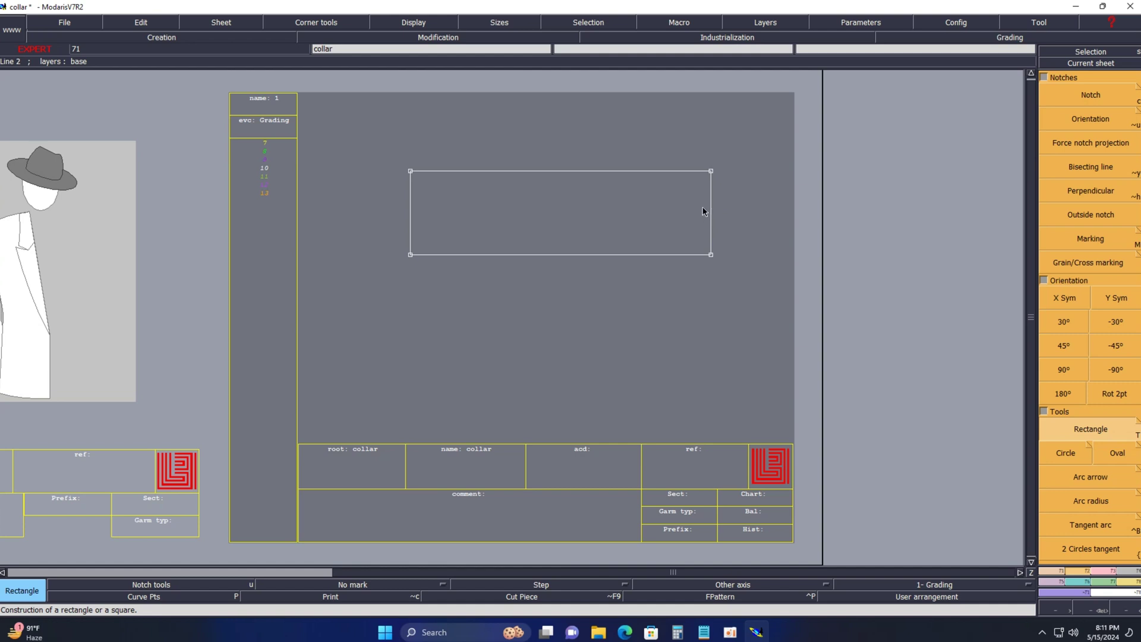
Create a parallel of the rectangle's right edge at a distance of -0.70 cm, outside the rectangle
key(z)
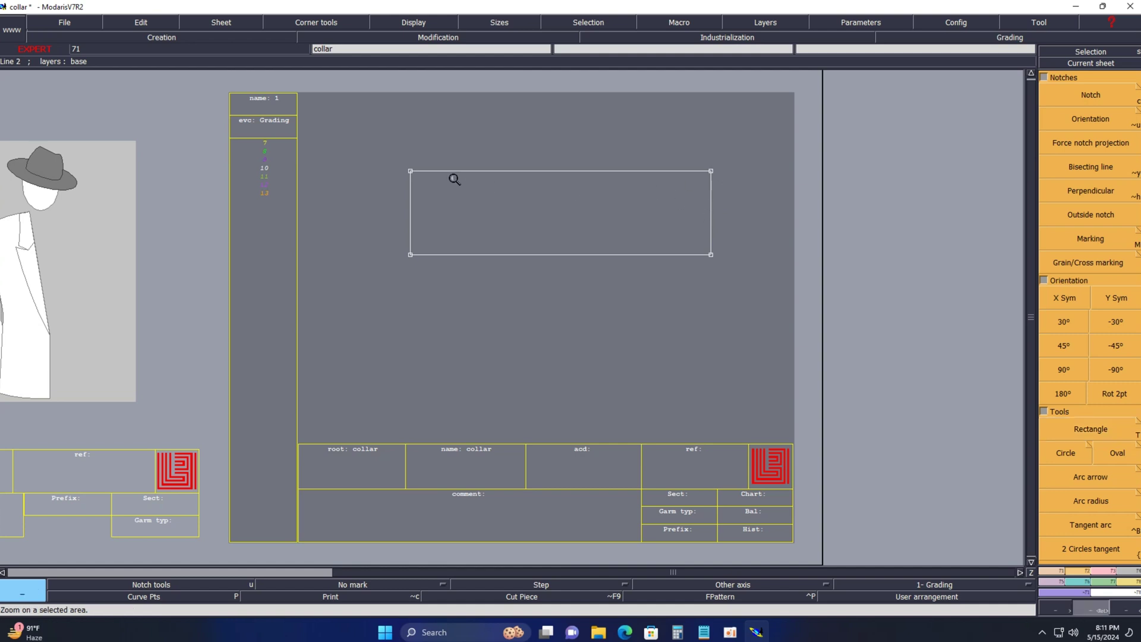
drag(293, 116, 793, 364)
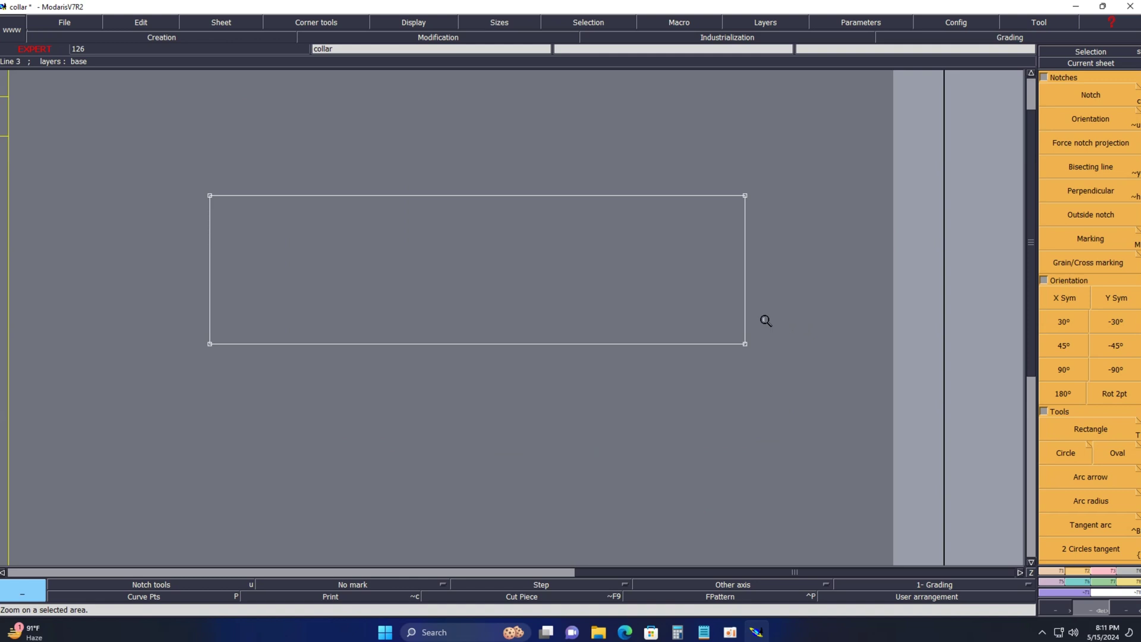
key(s)
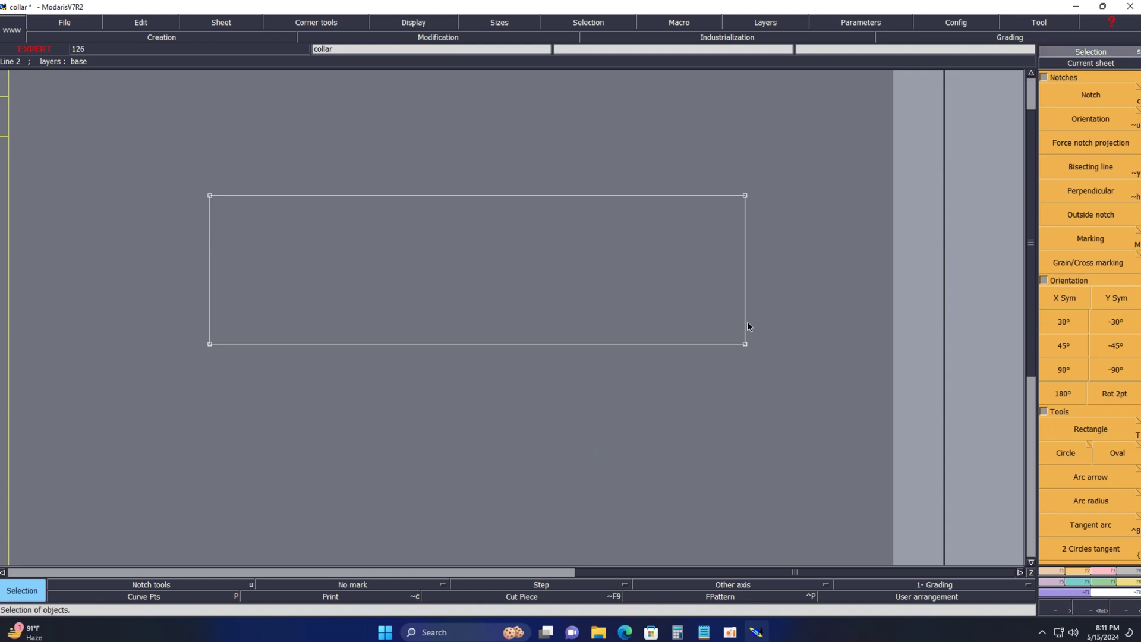
key(p)
click(744, 302)
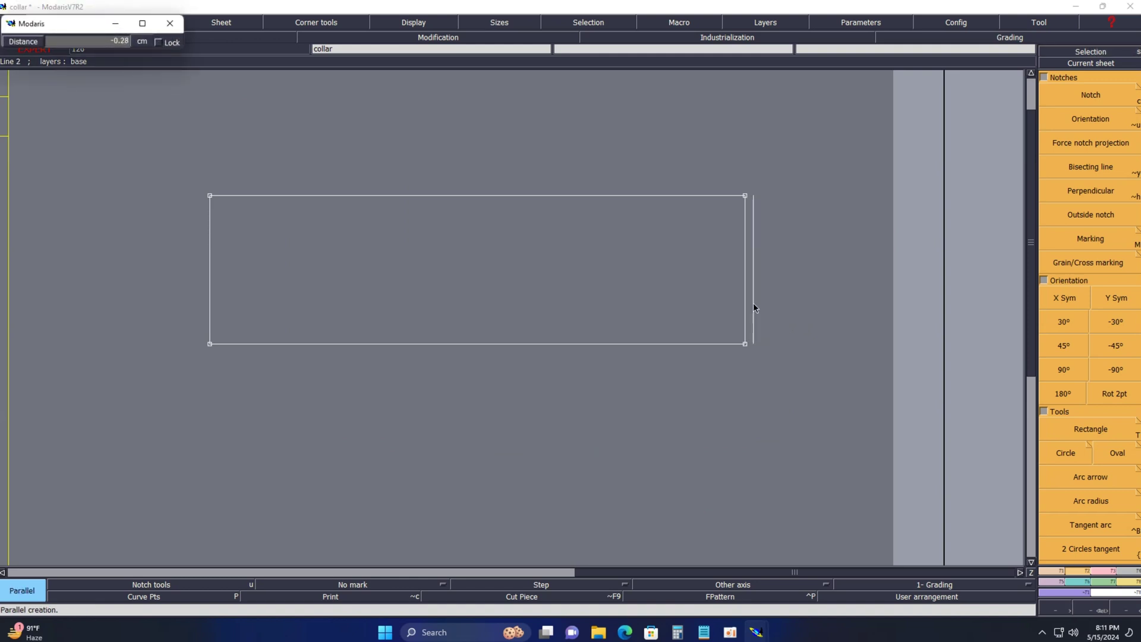
text(-.7)
key(Return)
Turn off Curve with constraint for the Parallel tool and delete the parallel line outside the rectangle's right edge
scroll(1095, 332, up, 5)
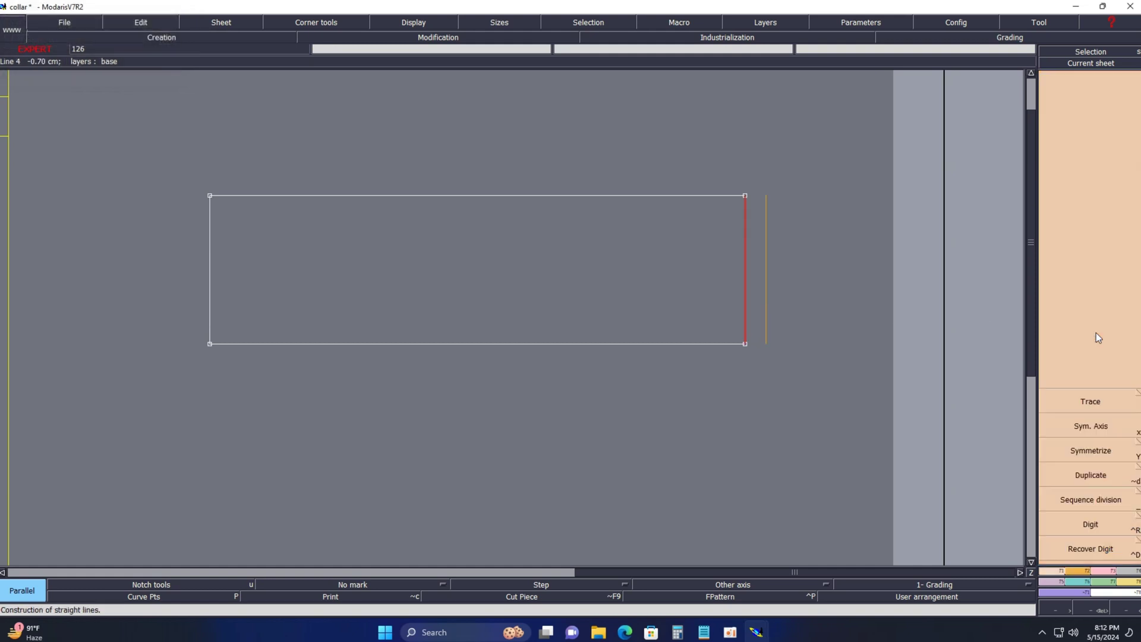
click(1088, 343)
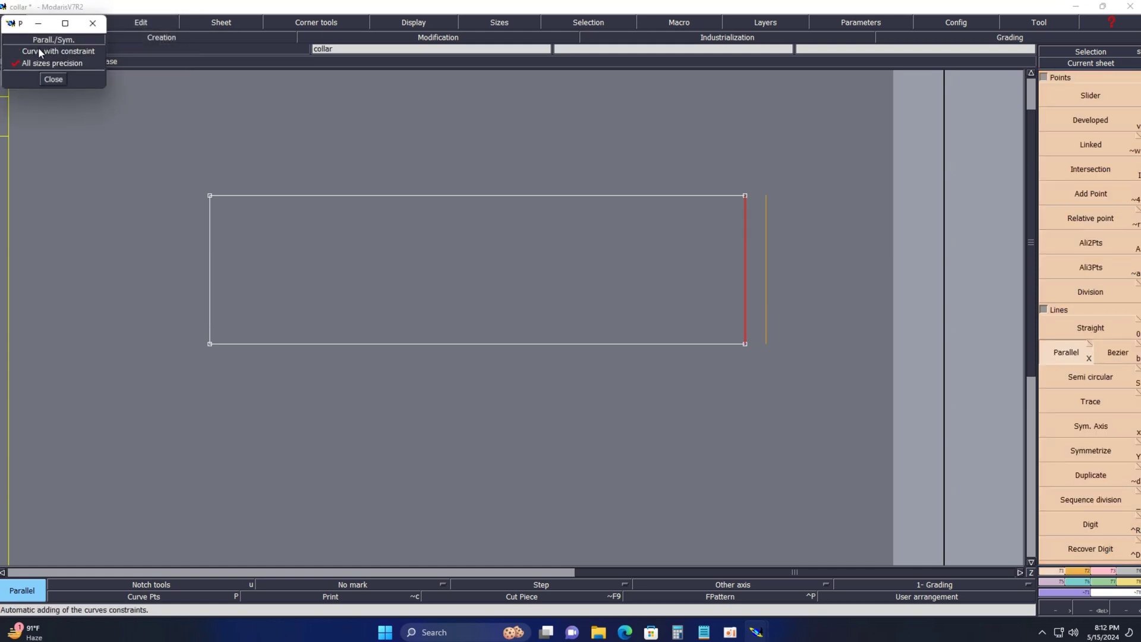
click(53, 80)
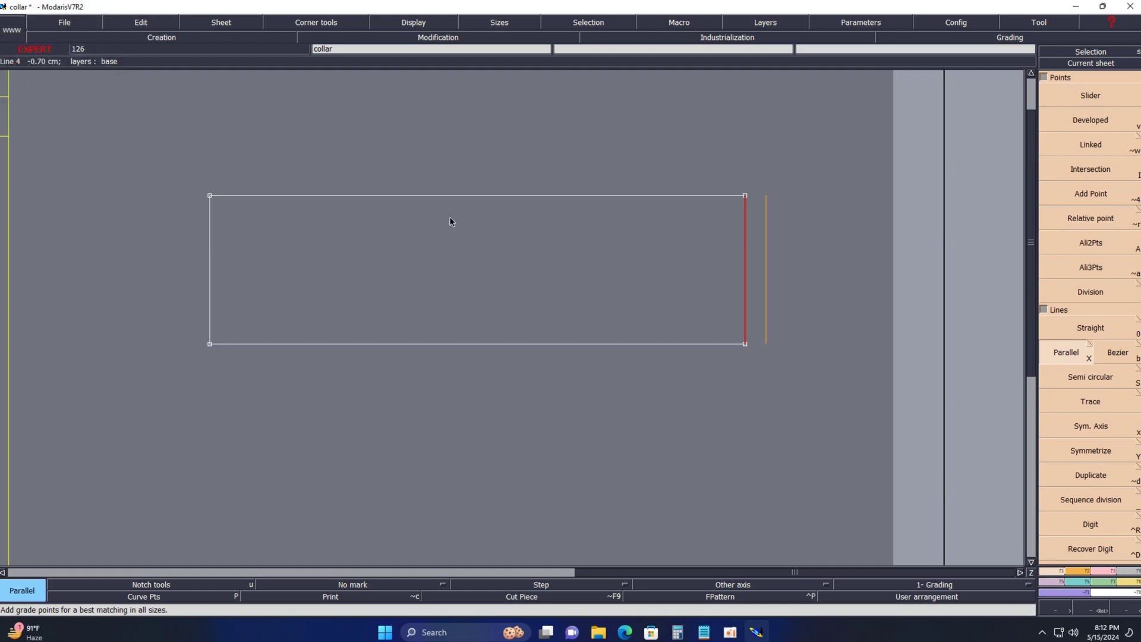
key(Delete)
click(764, 259)
Create an unconstrained parallel of the rectangle's right edge at -0.70 cm, outside the rectangle
key(x)
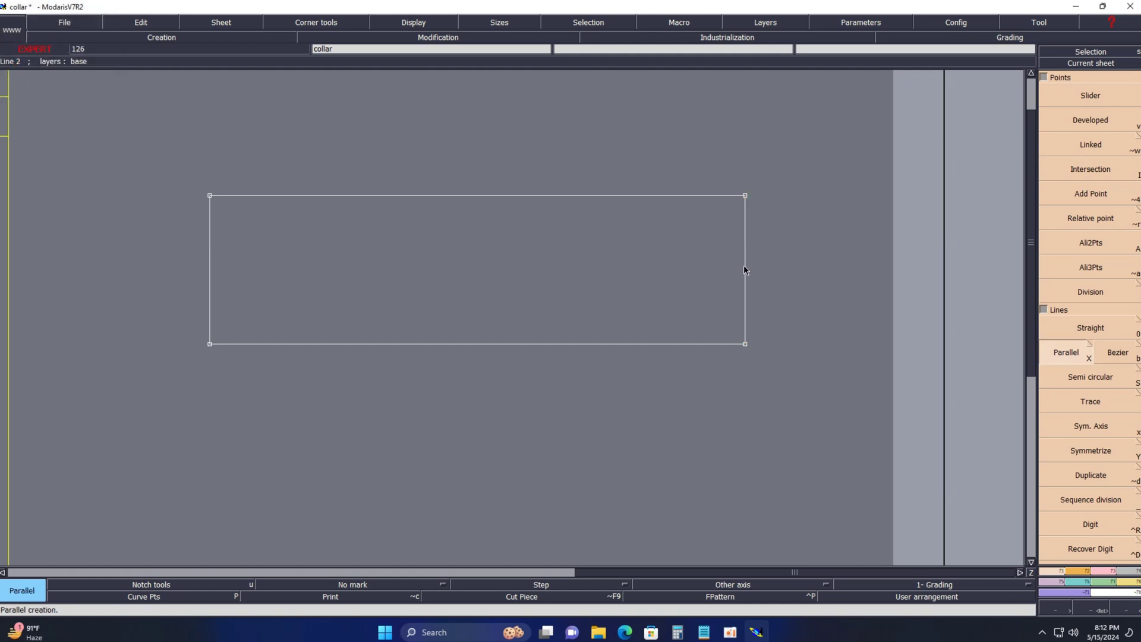
click(744, 269)
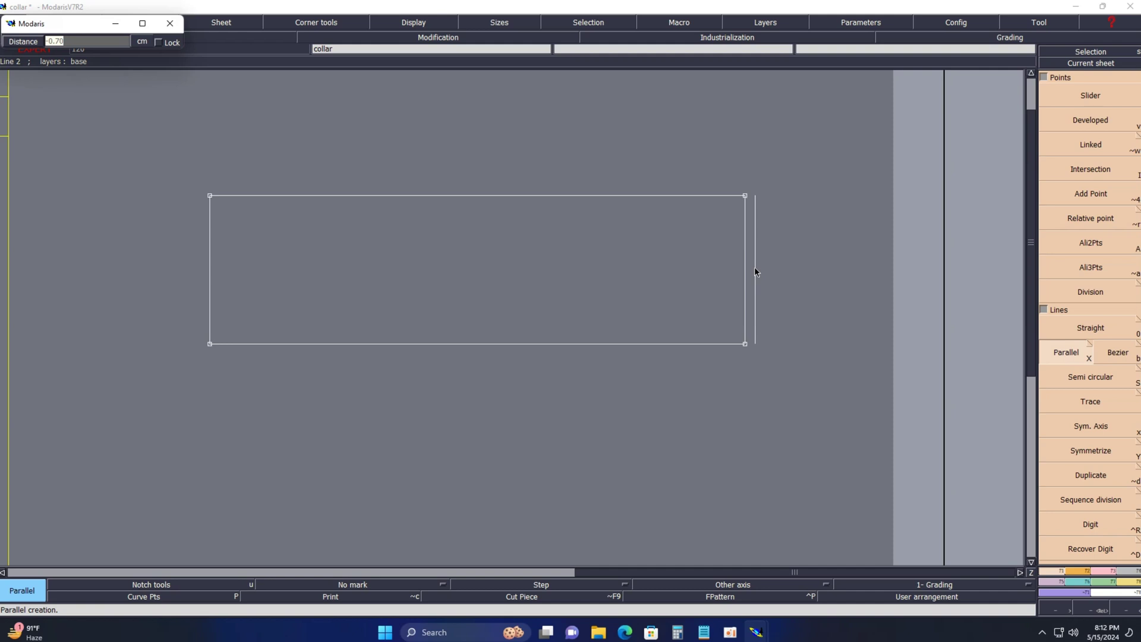
text(-1.4)
key(Return)
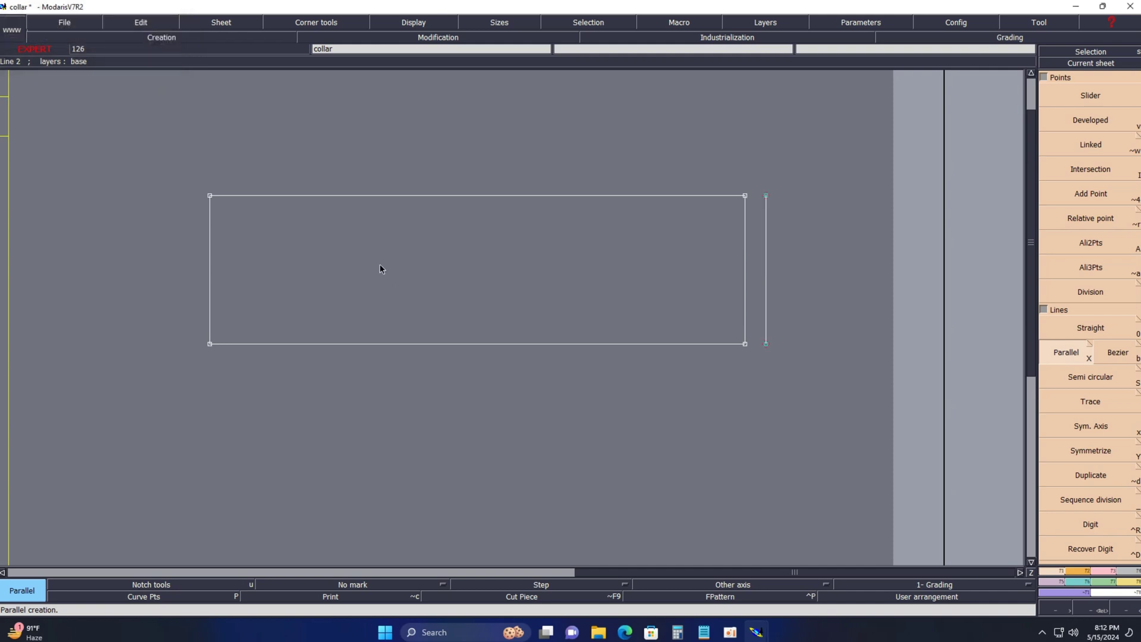
Draw a Bezier line from the rectangle's lower right corner to the upper end of the outer parallel line
key(b)
click(745, 344)
click(766, 195)
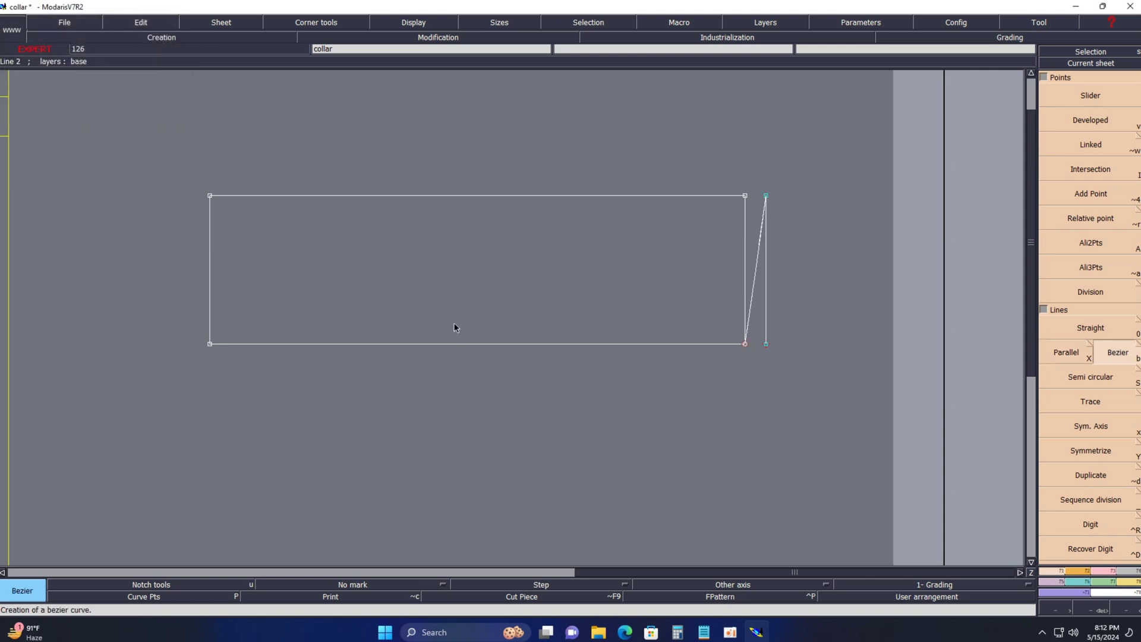
Place a developed point on the rectangle's left edge at a curve length of -1.00 cm from the lower left corner
key(v)
click(210, 344)
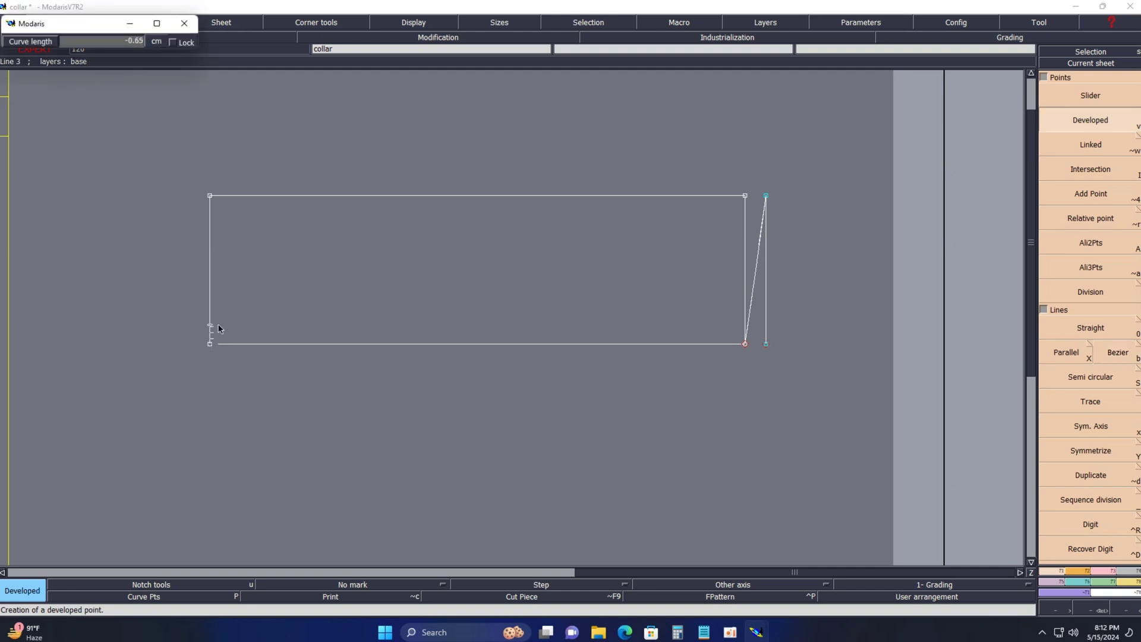
text(-1.00)
key(Return)
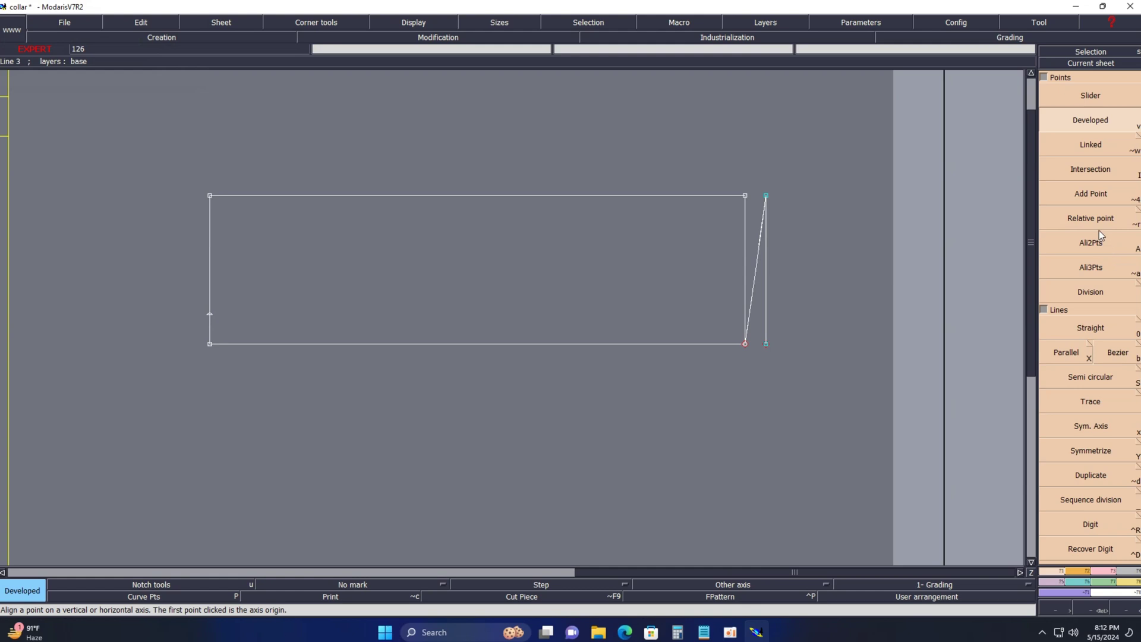
Lengthen the rectangle's left edge upward beyond its upper corner with Len.Str.Line
click(1104, 571)
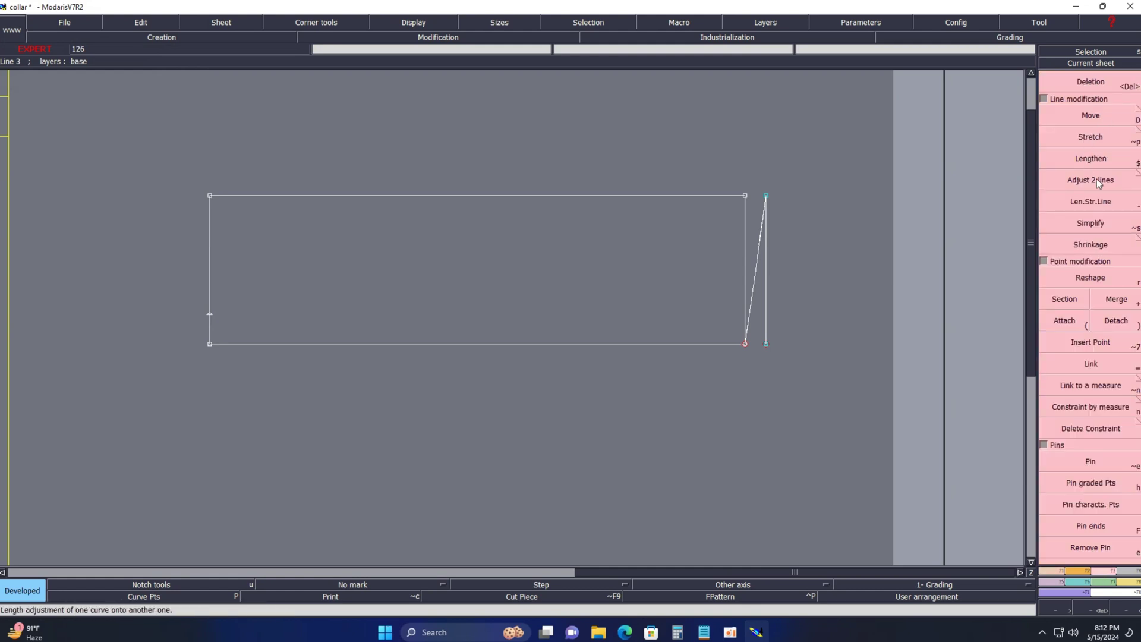
click(1100, 202)
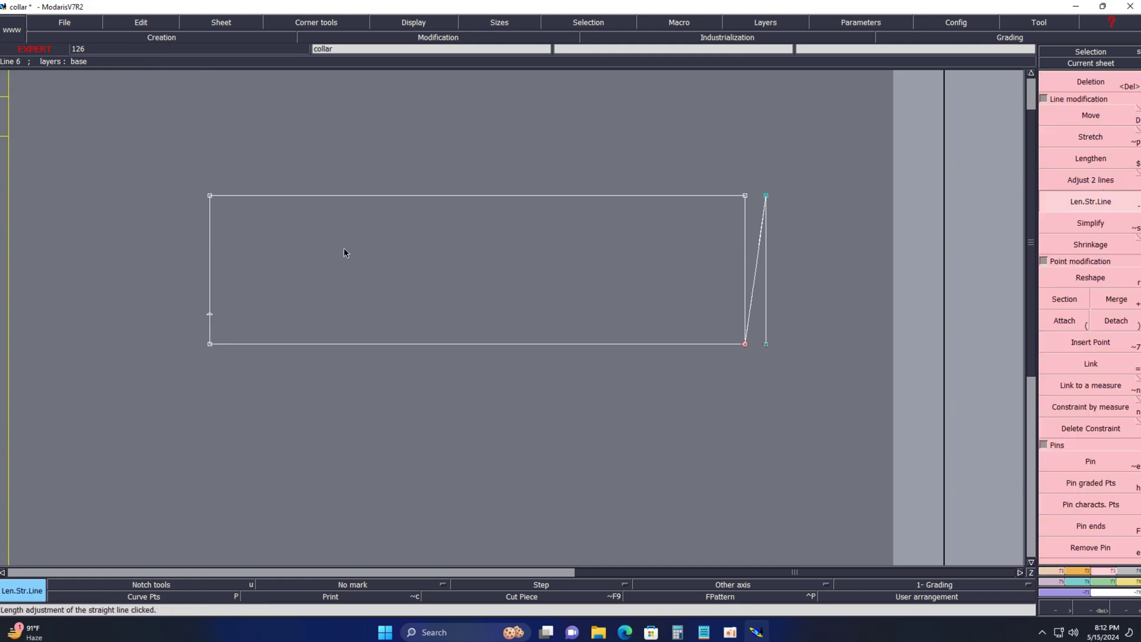
click(208, 230)
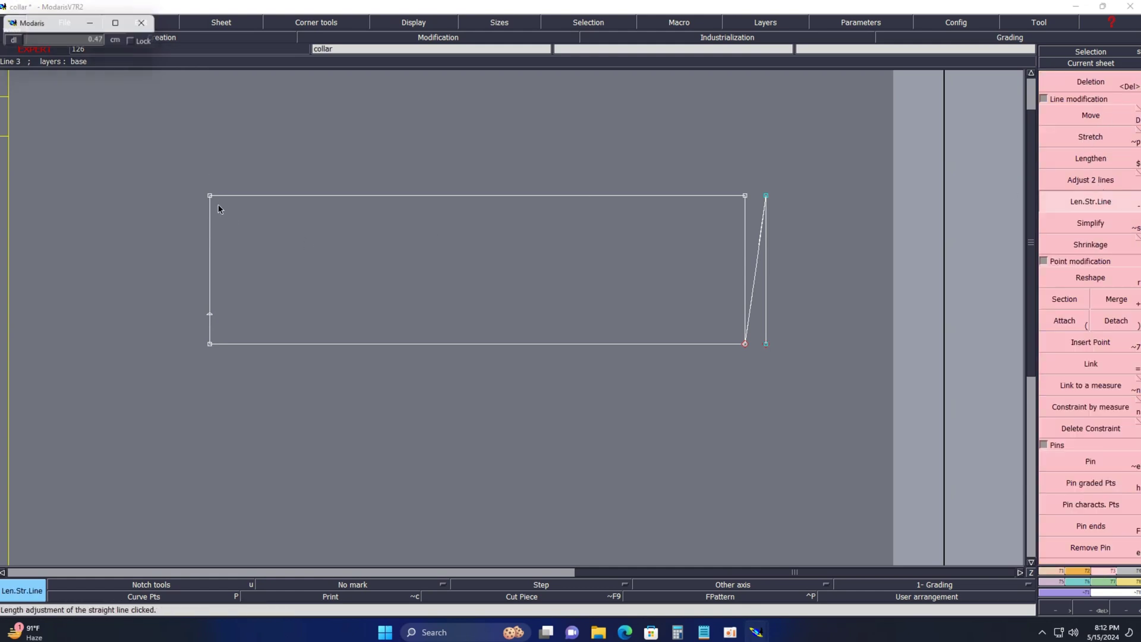
Place a second developed point on the lengthened left edge, measured upward from the existing developed point
key(d)
click(209, 313)
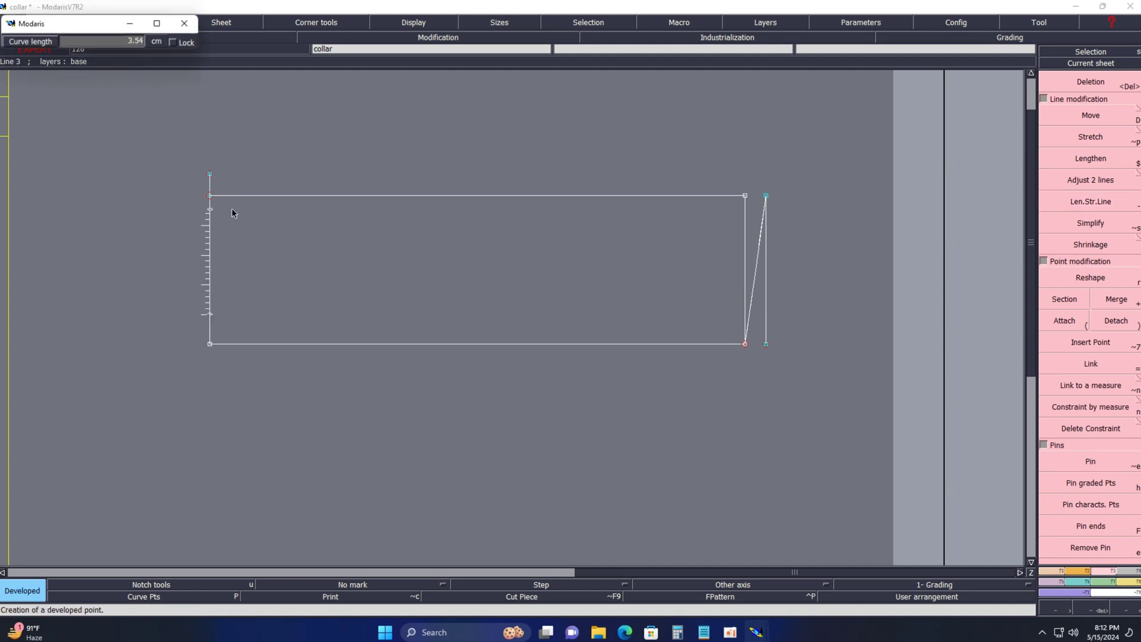
key(Down)
key(Return)
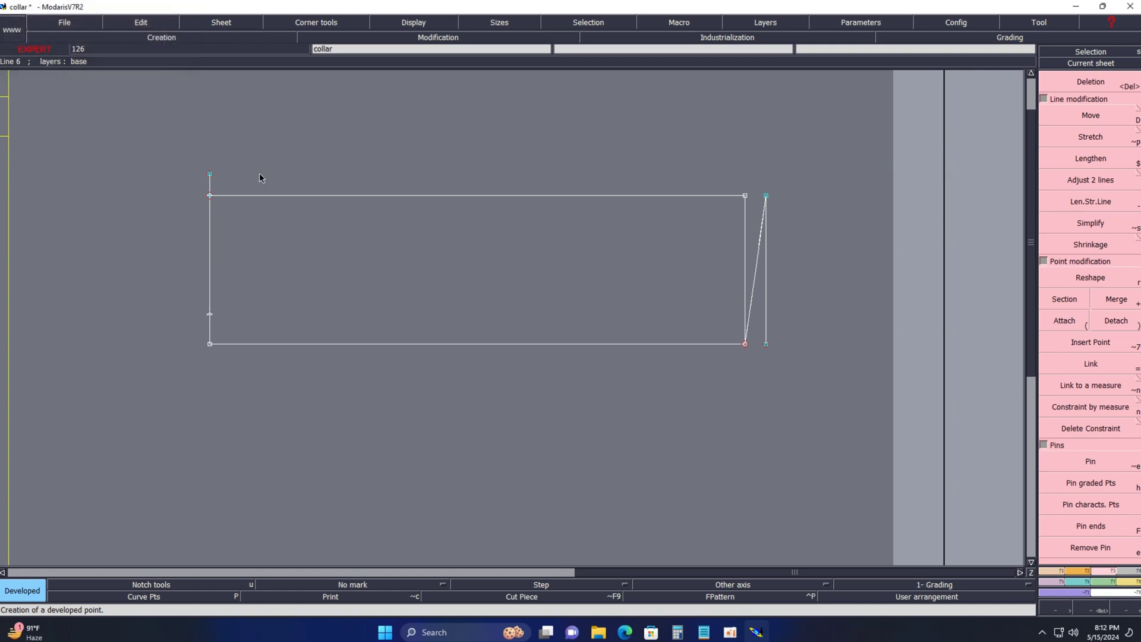
Delete the rectangle's top edge and the upper developed point on the left edge
key(Delete)
click(316, 196)
key(Return)
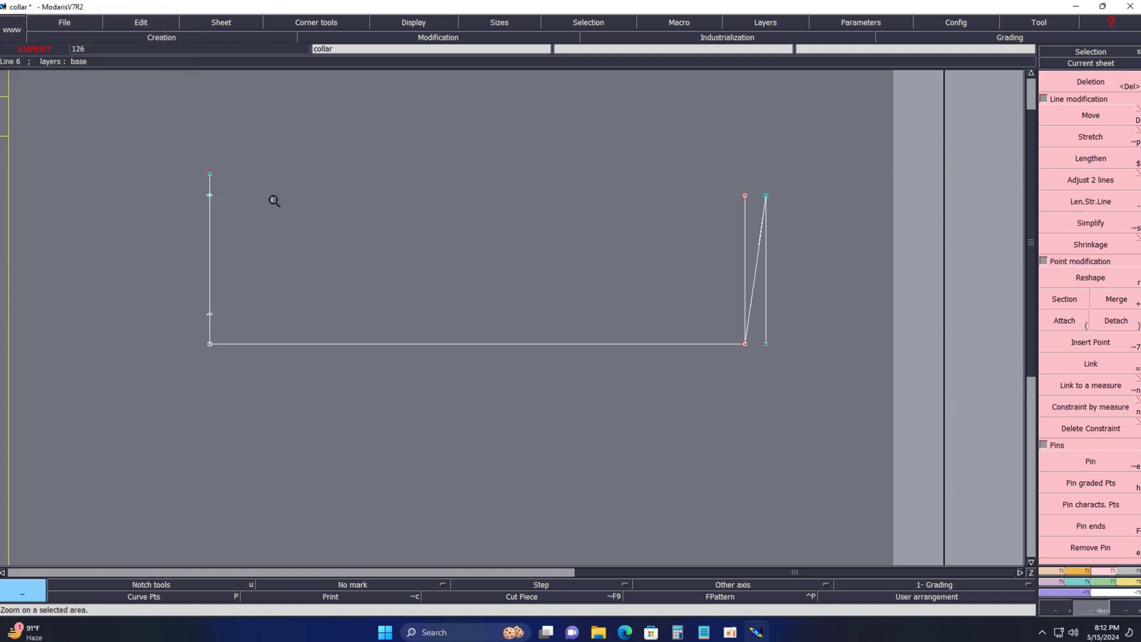
drag(136, 132, 380, 343)
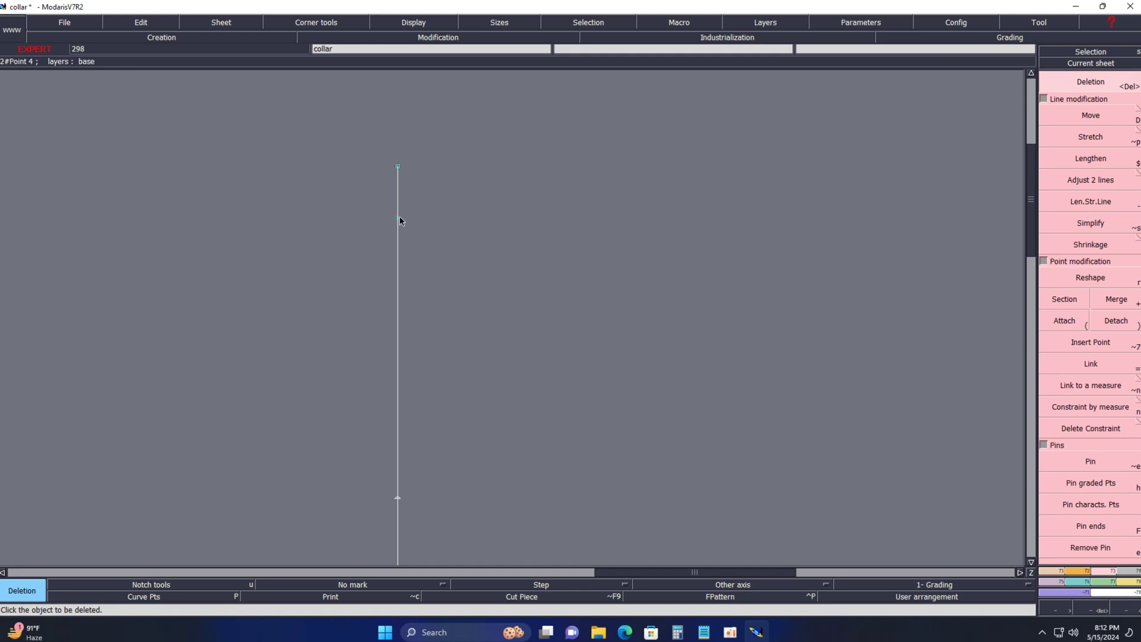
Place a developed point on the left edge at a curve length of 4 cm above the existing developed point
key(d)
click(396, 498)
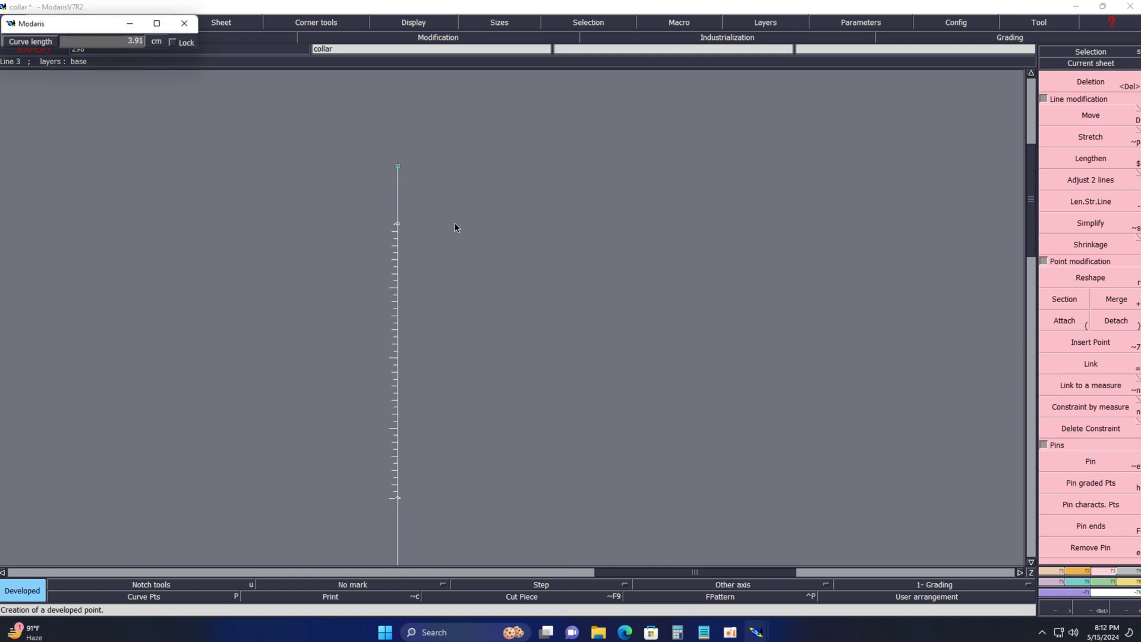
key(Down)
text(4)
key(Return)
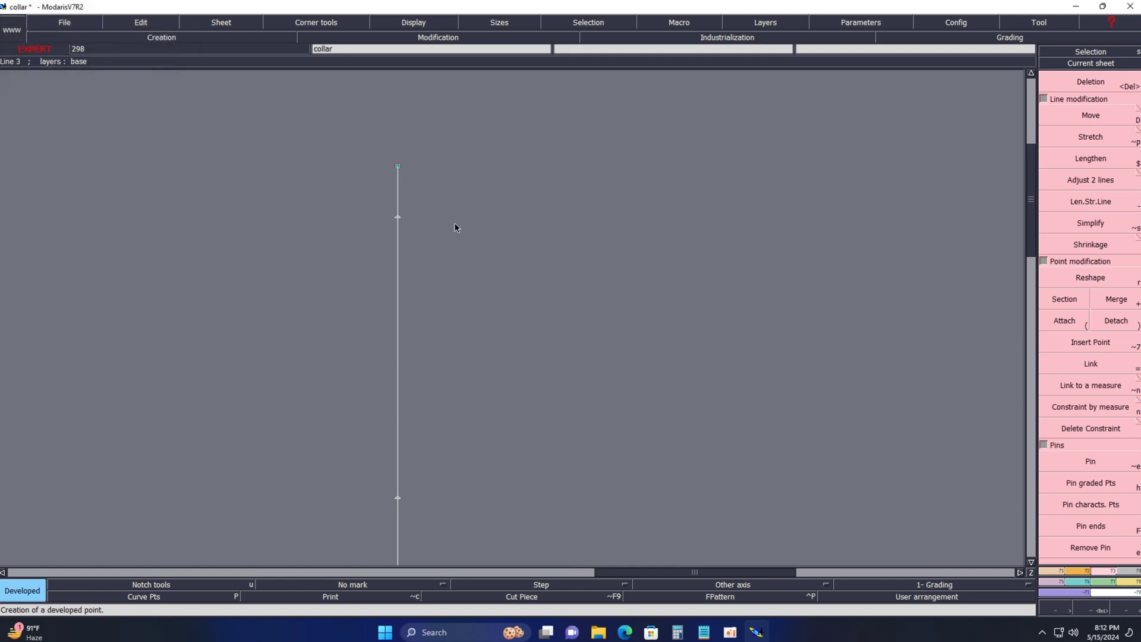
Delete the rectangle's original right edge and its leftover upper end point
key(Home)
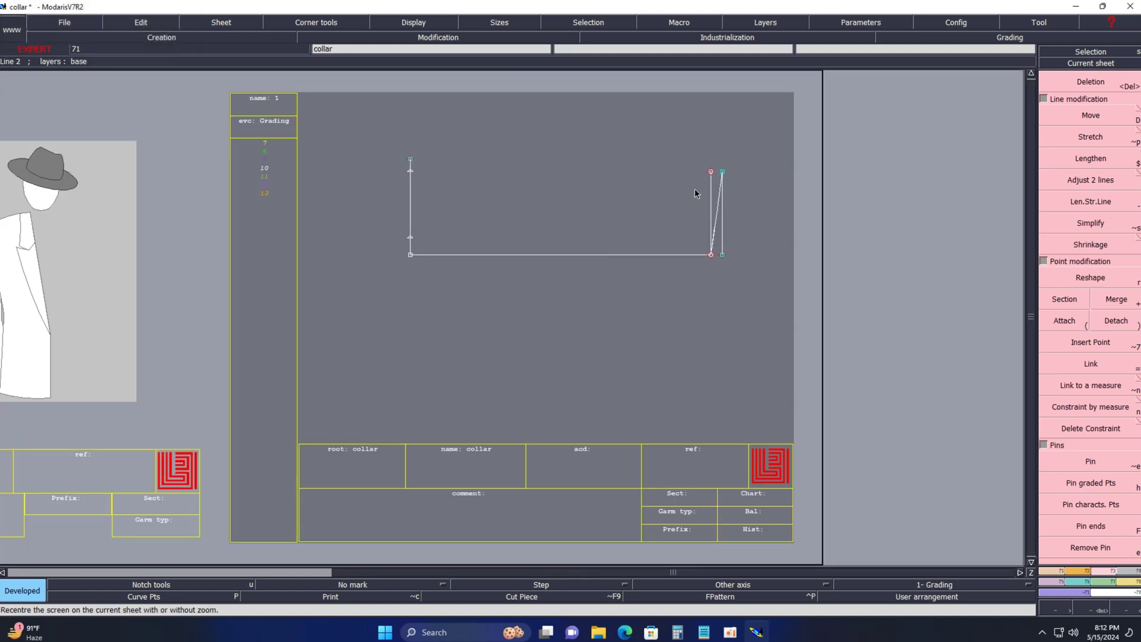
key(Delete)
click(709, 179)
click(709, 174)
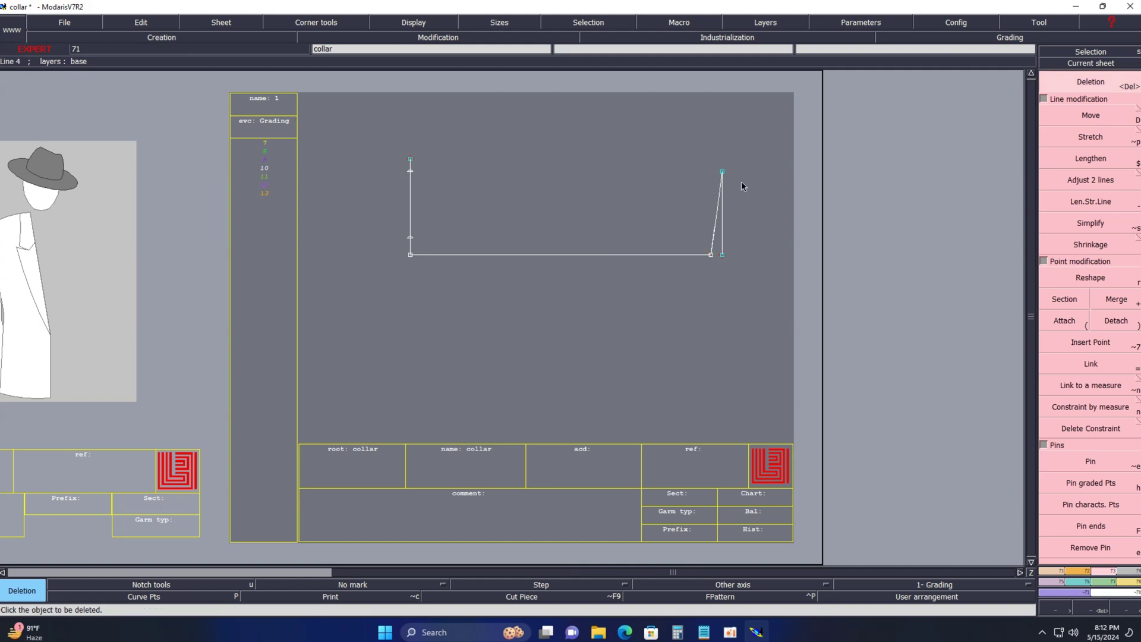
Delete the rectangle's bottom edge and the outer parallel line with its leftover lower end point
key(Return)
drag(384, 137, 837, 347)
key(Delete)
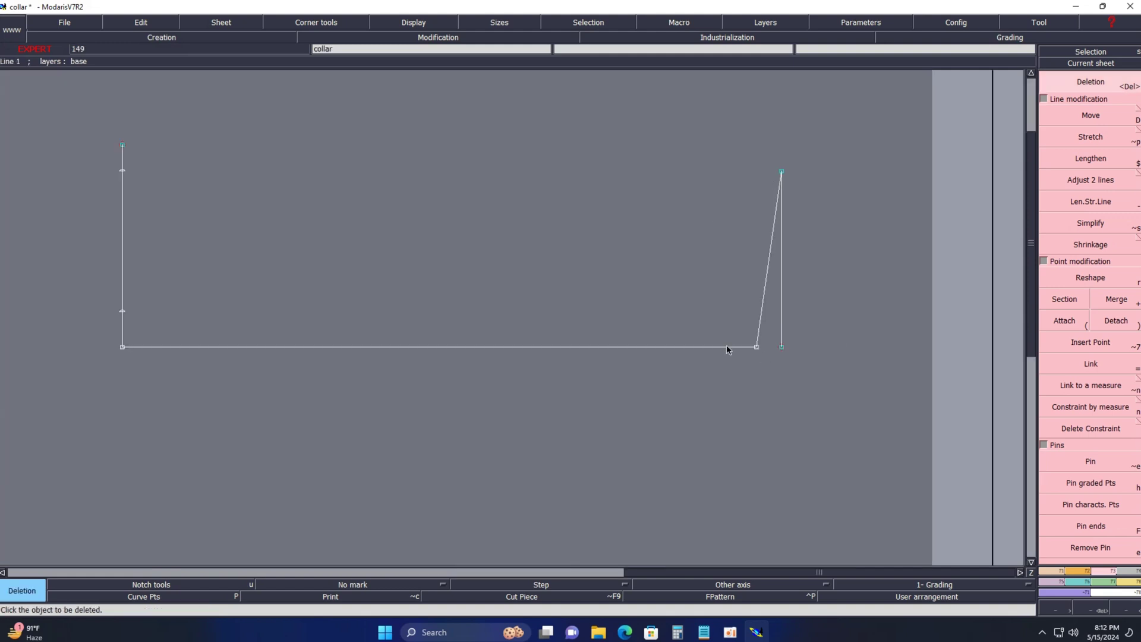
click(762, 336)
click(781, 347)
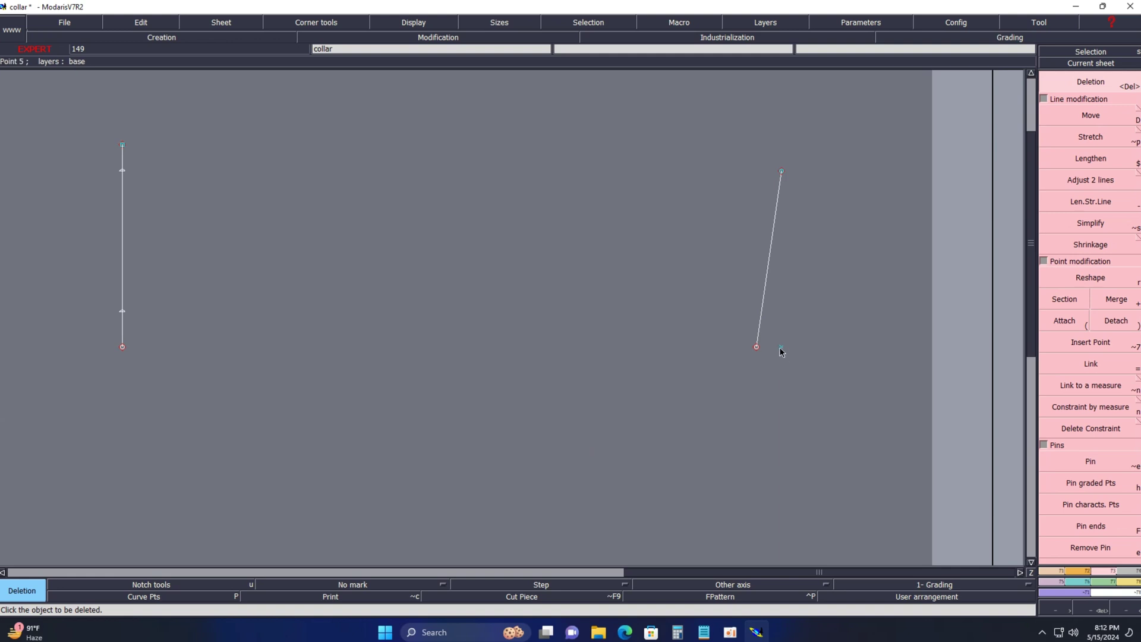
Insert the two developed points into the left line and delete the excess segments above and below them
key(ctrl+7)
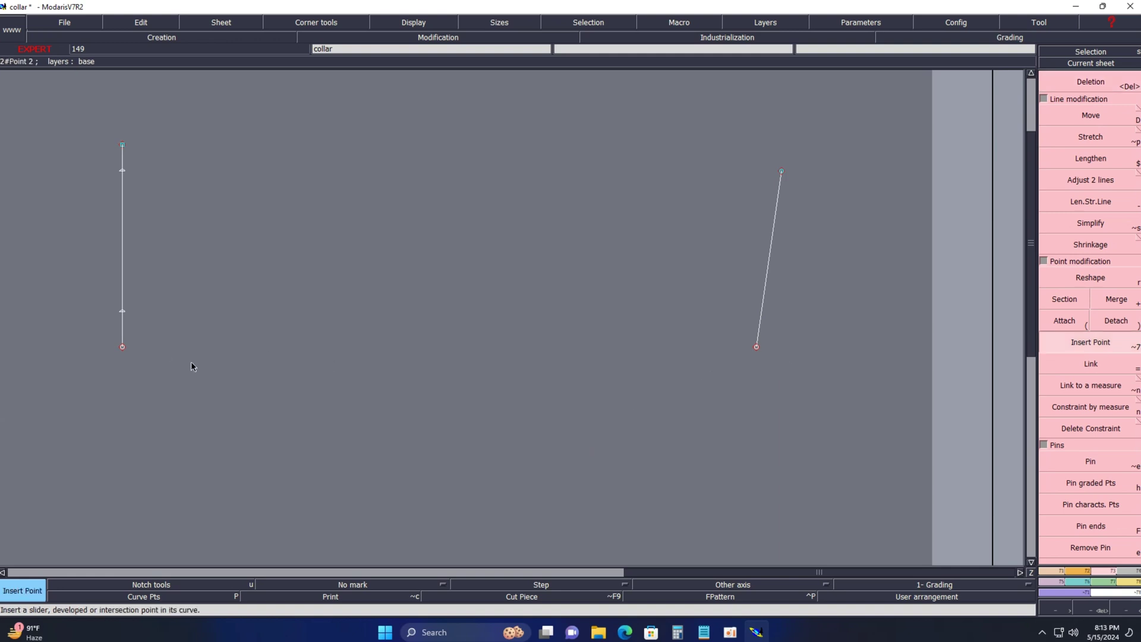
click(123, 312)
click(123, 170)
key(Delete)
click(124, 156)
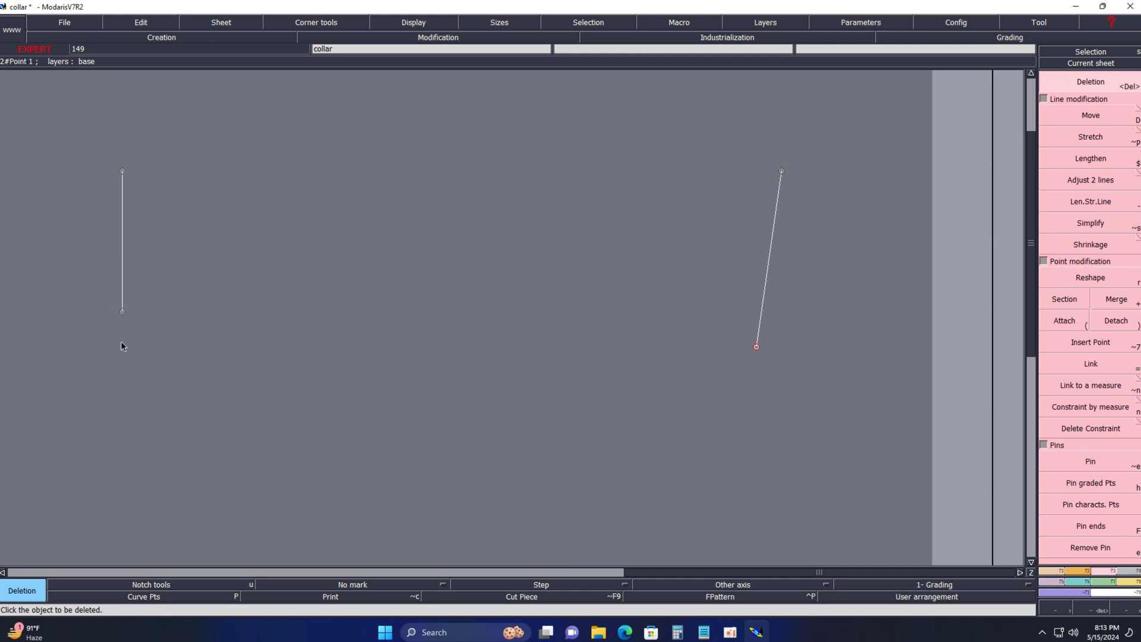
Draw Bezier lines joining the lower ends and the upper ends of the left line and the slanted right line
key(b)
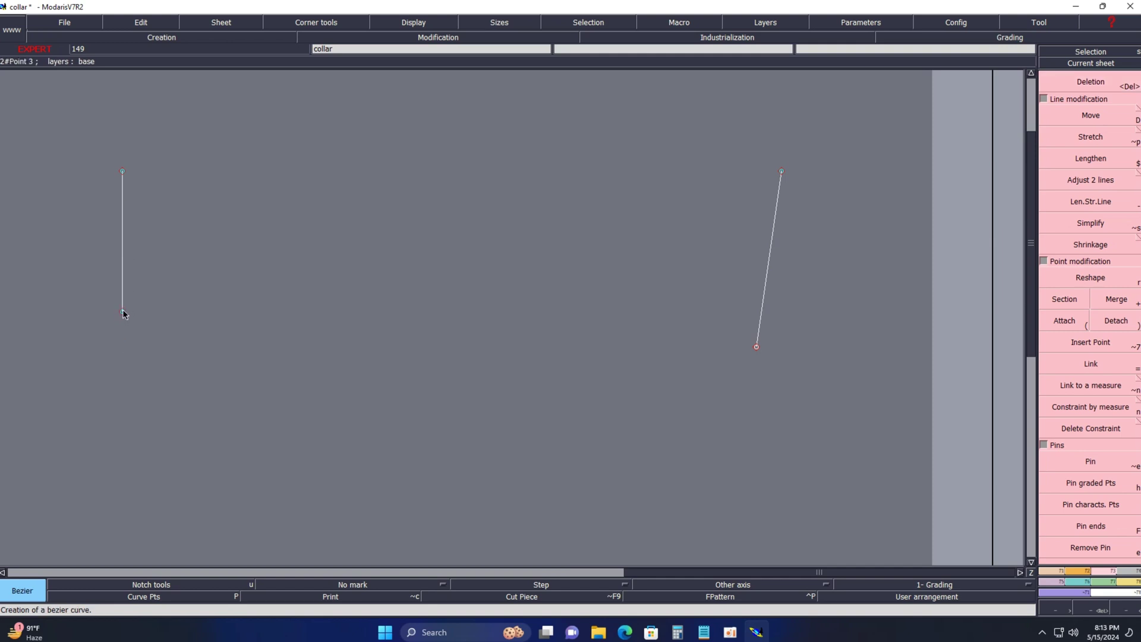
click(123, 309)
click(757, 347)
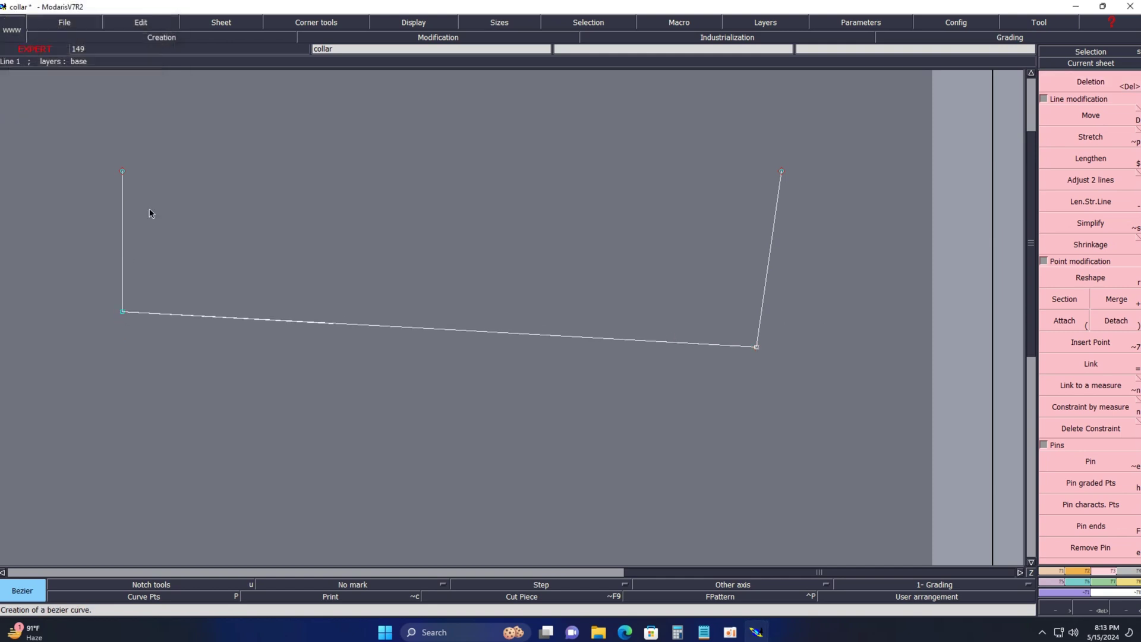
click(123, 171)
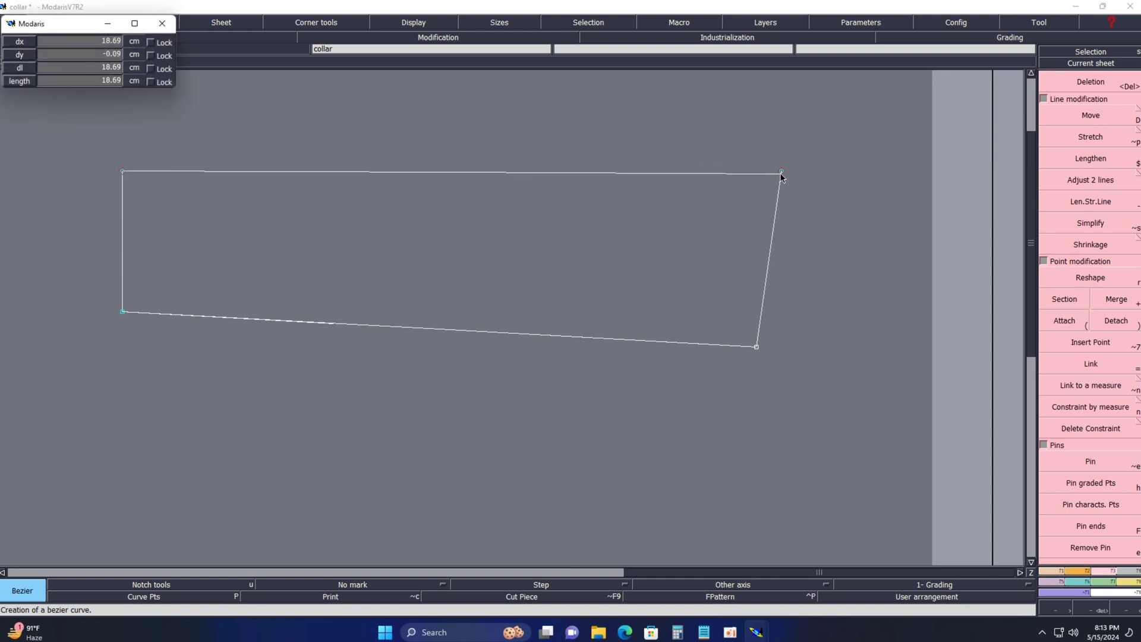
click(781, 171)
Pin the collar's left line and move it with ShiftX 0 and ShiftY 0.30 cm
key(Home)
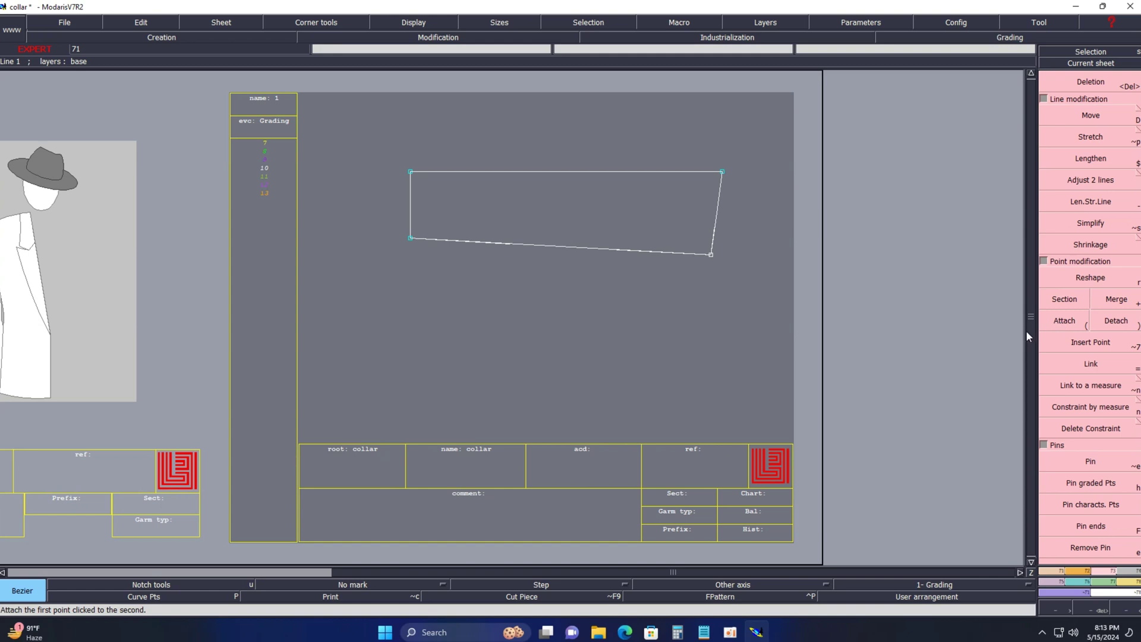
click(1090, 461)
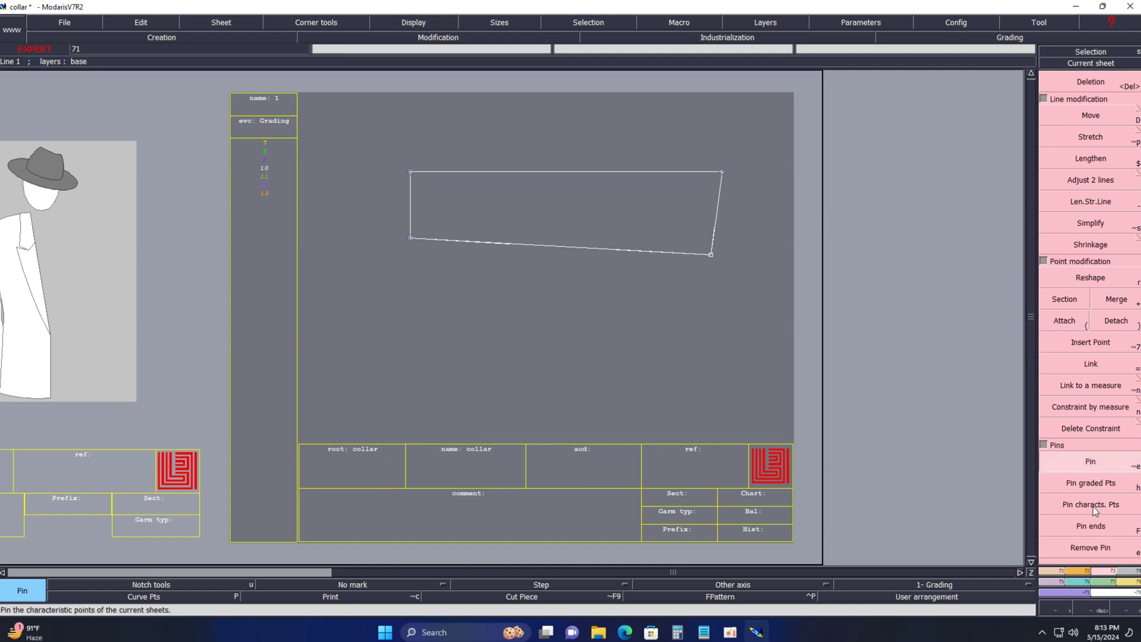
click(409, 205)
key(d)
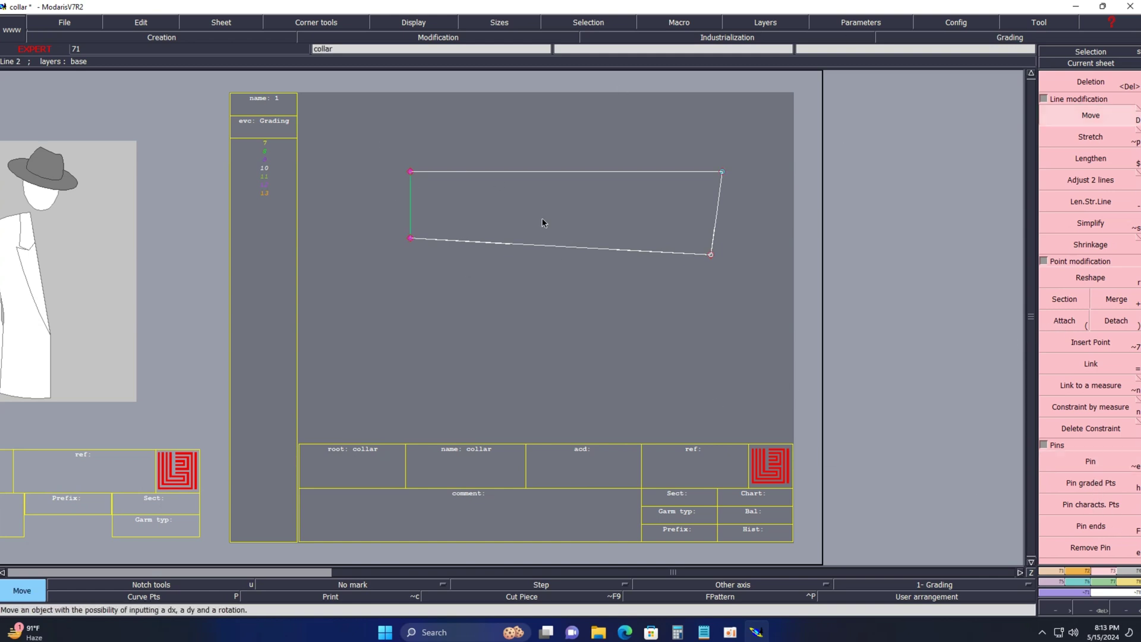
click(410, 171)
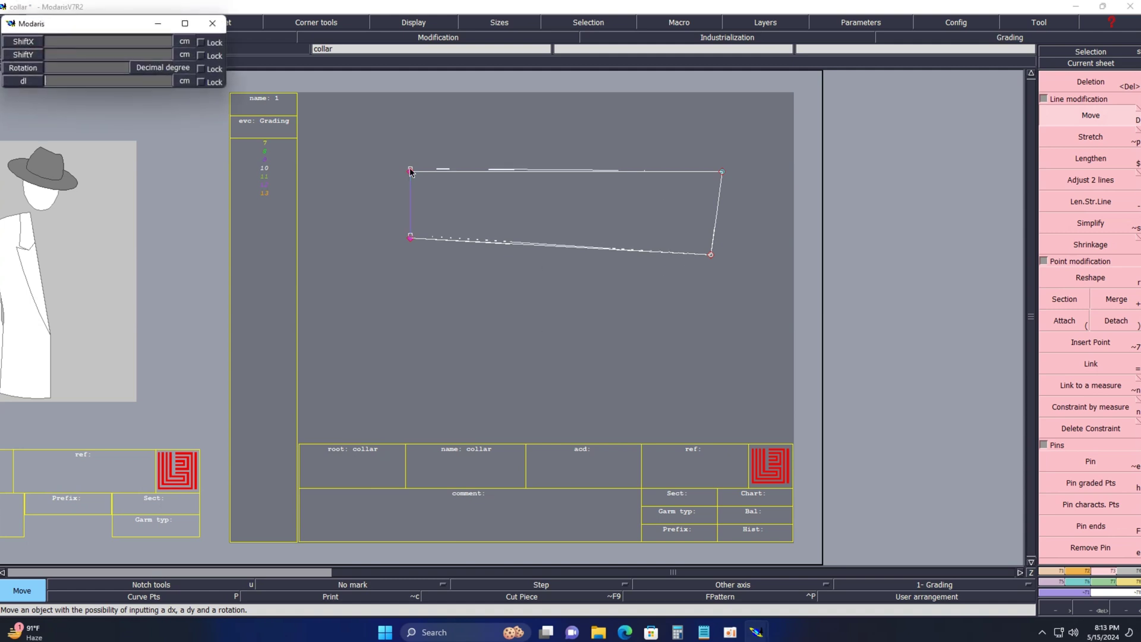
text(.3)
key(Up)
text(00)
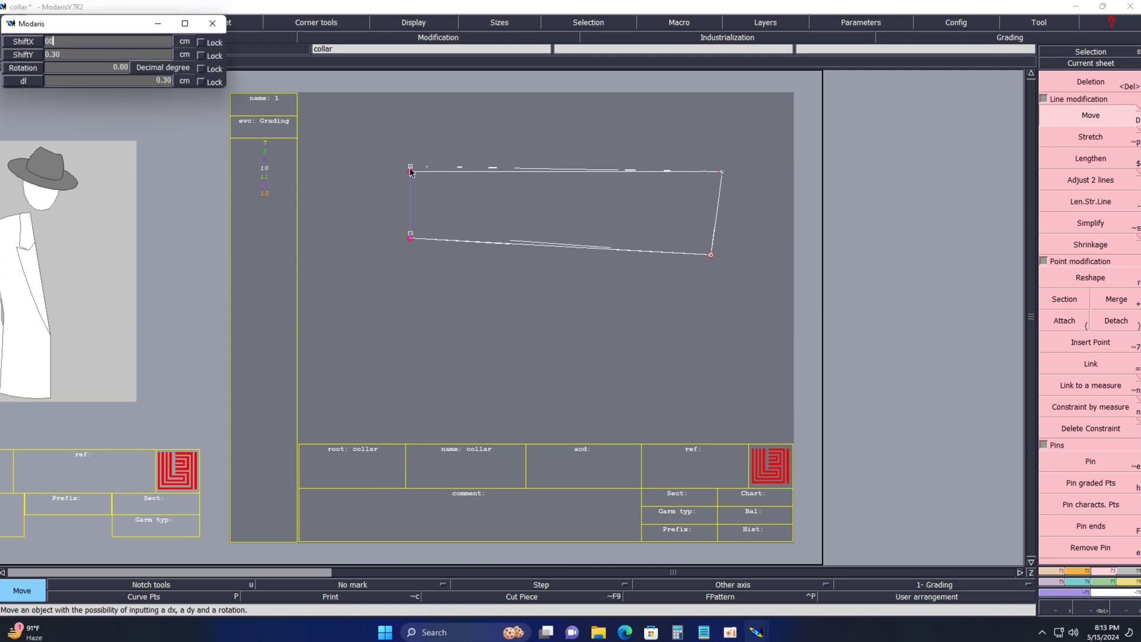
click(517, 137)
Turn on Curve with constraint in the Parallel tool's options
key(F1)
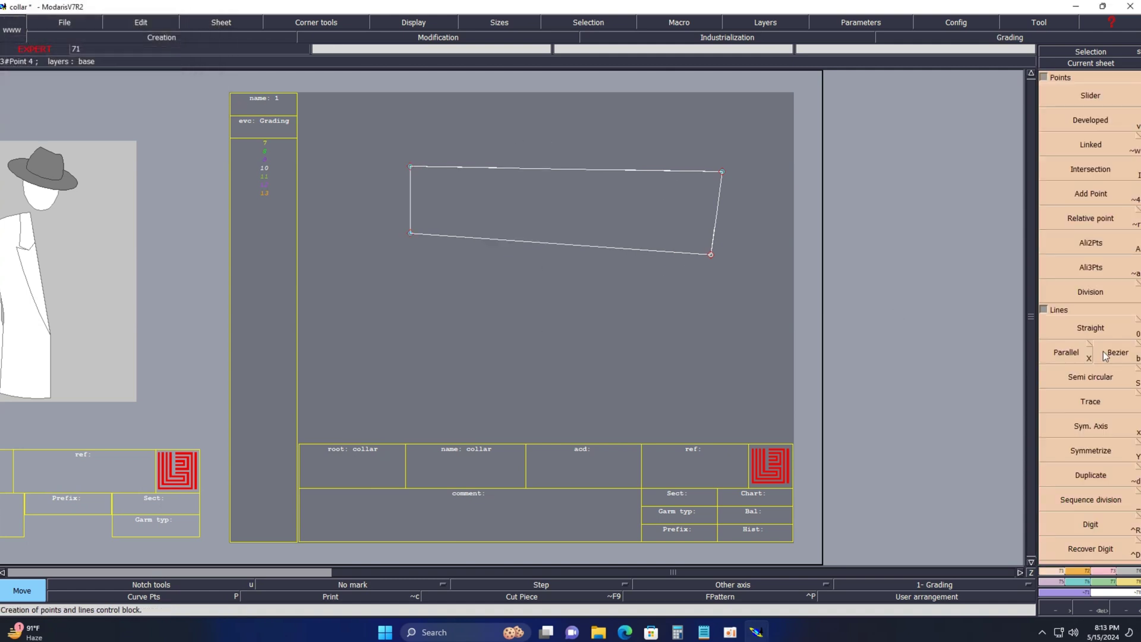
click(1089, 344)
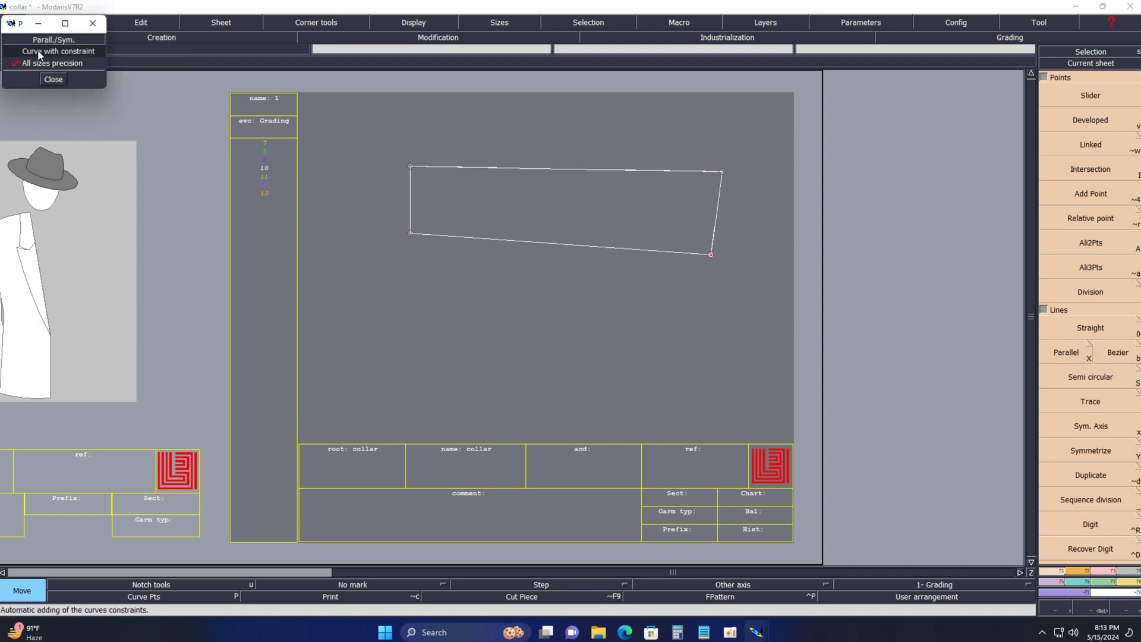
click(50, 75)
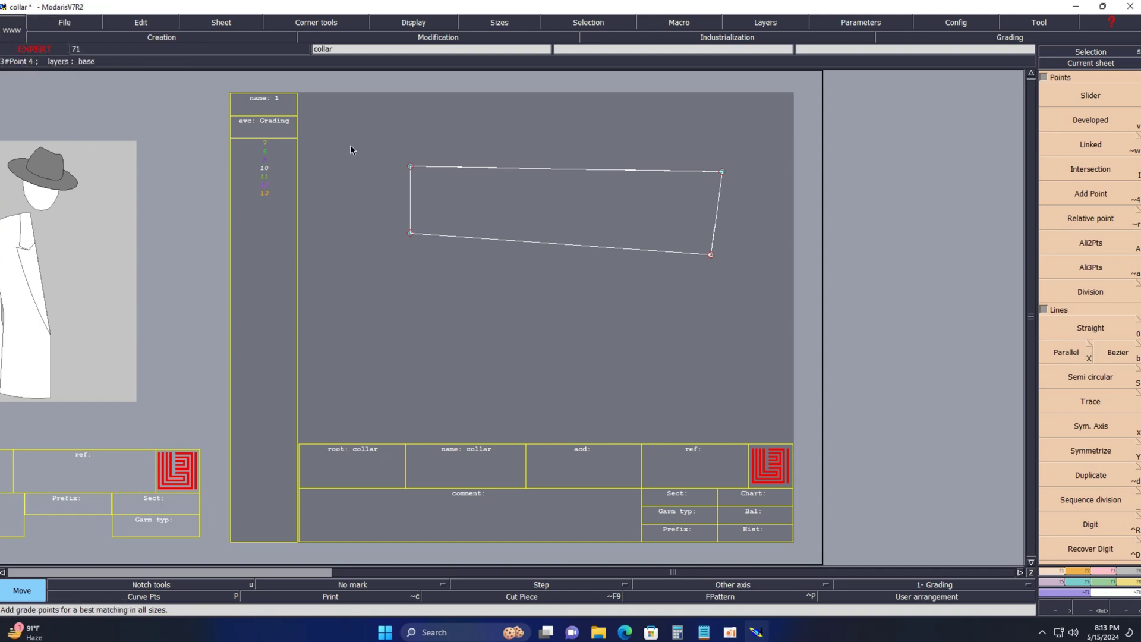
Try to create a symmetry axis from the upper to the lower end of the collar's left line
key(x)
click(410, 167)
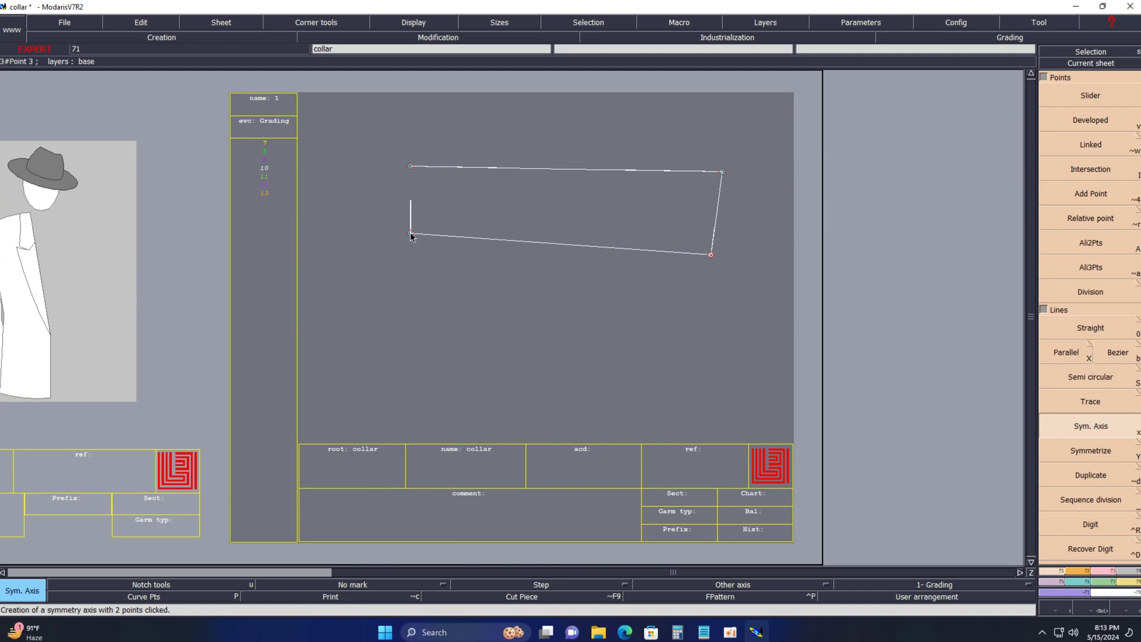
click(410, 234)
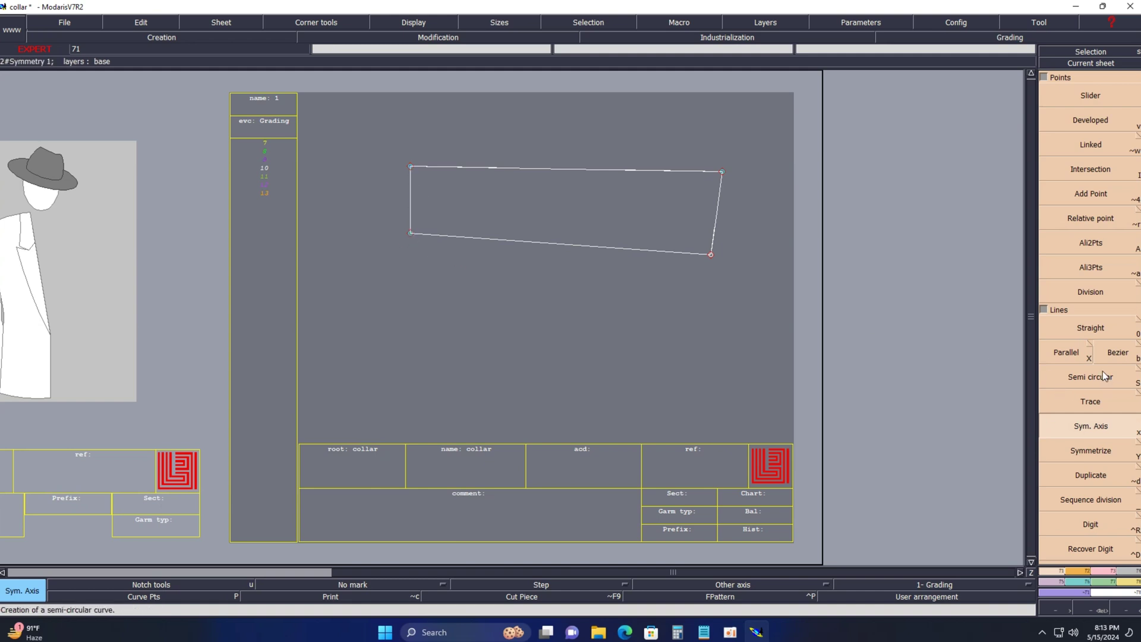
Check the parallel and symmetry options and create the symmetry axis through both ends of the collar's left line
click(1090, 345)
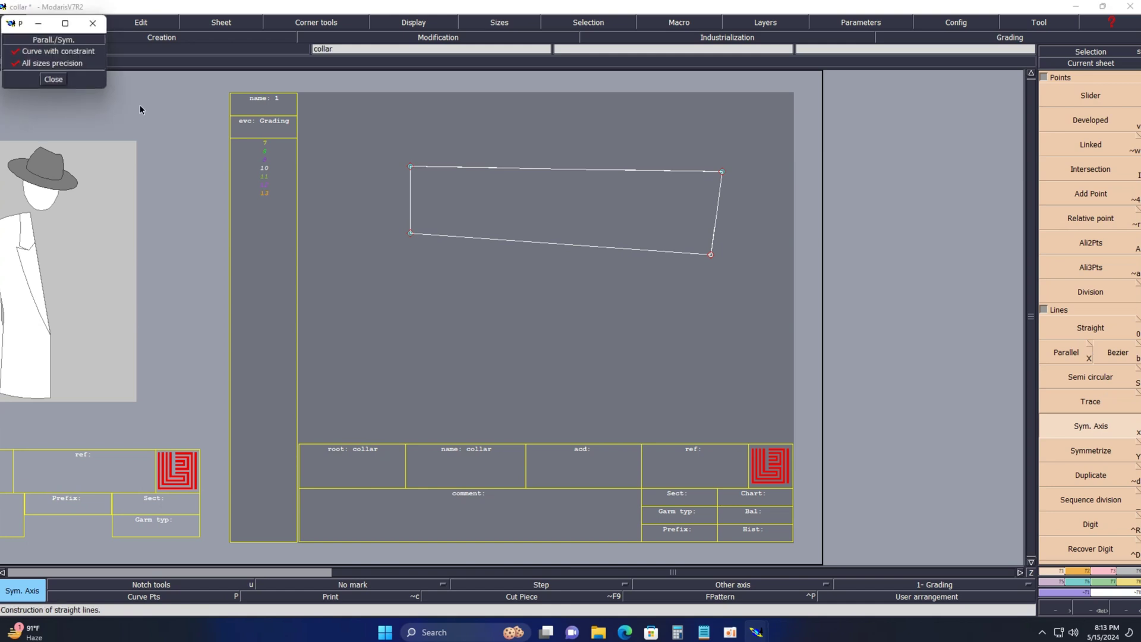
click(53, 82)
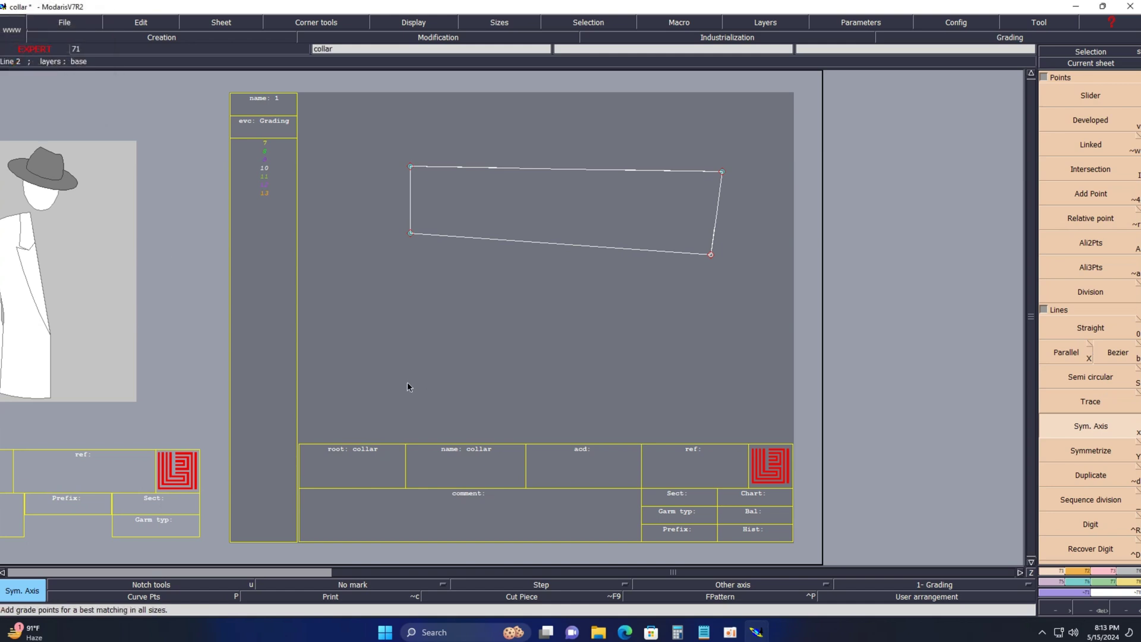
key(shift+x)
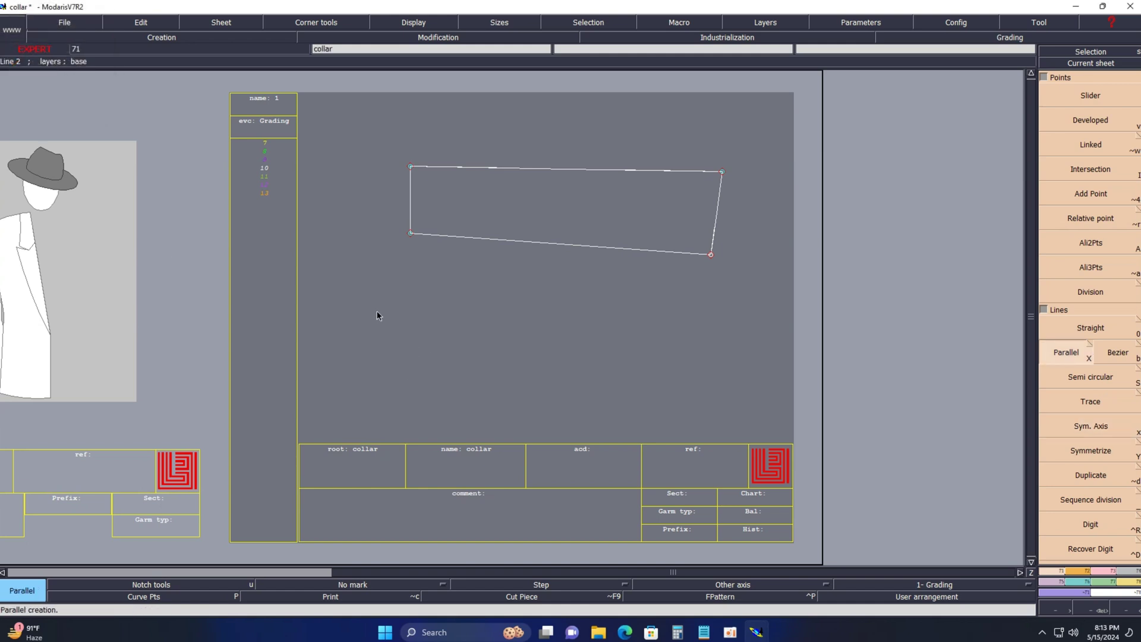
key(x)
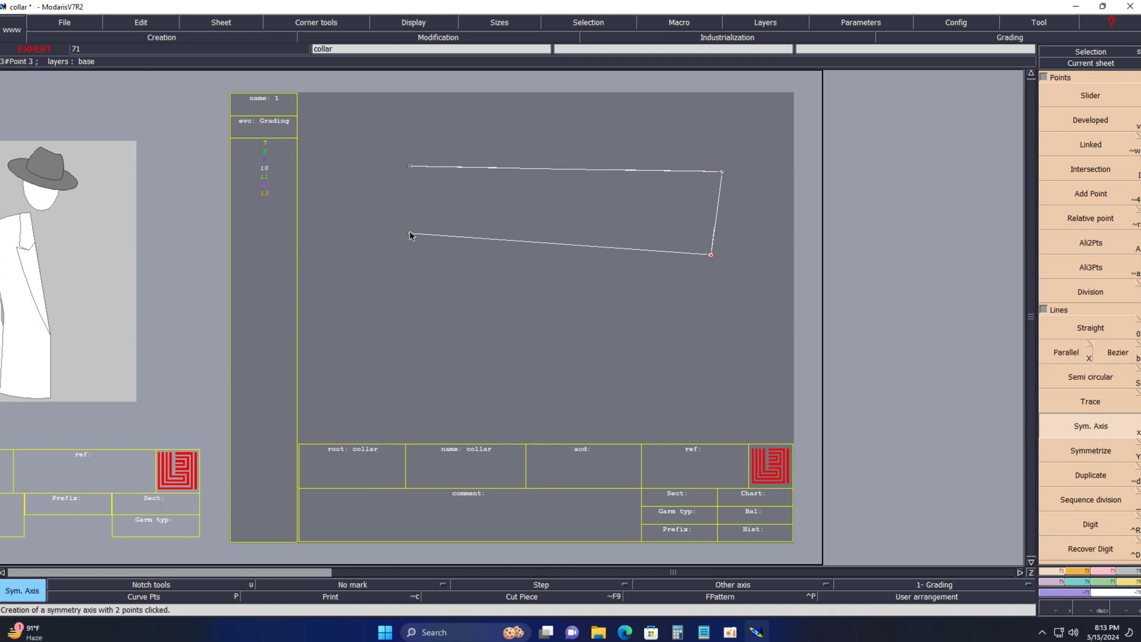
click(410, 234)
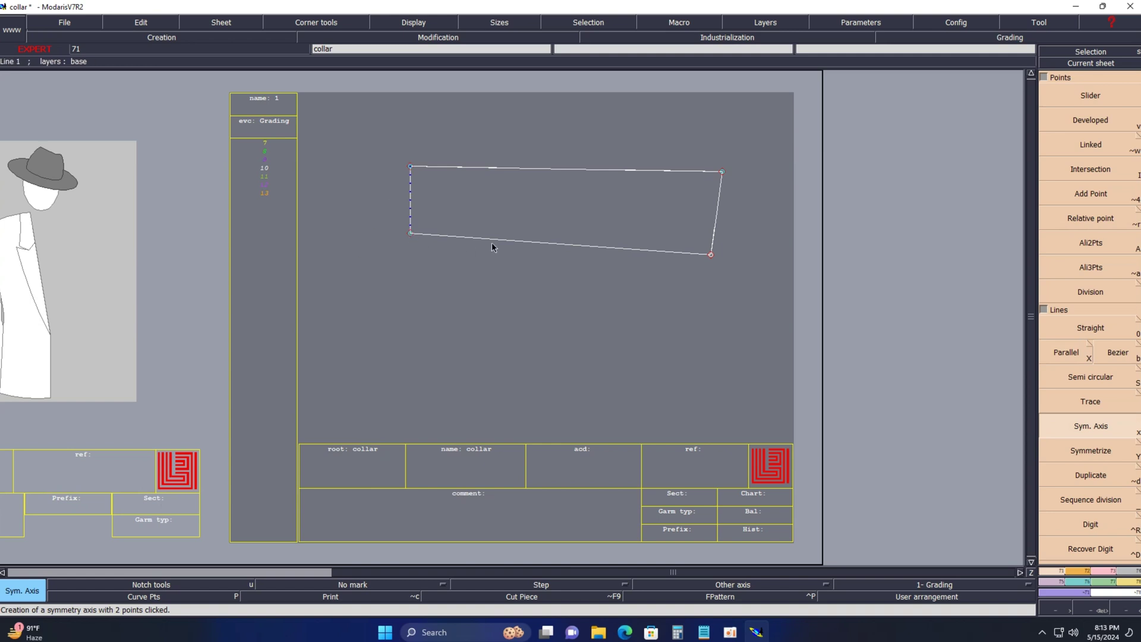
Symmetrize the collar's upper, lower and slanted end lines about the symmetry axis
key(shift+y)
click(532, 173)
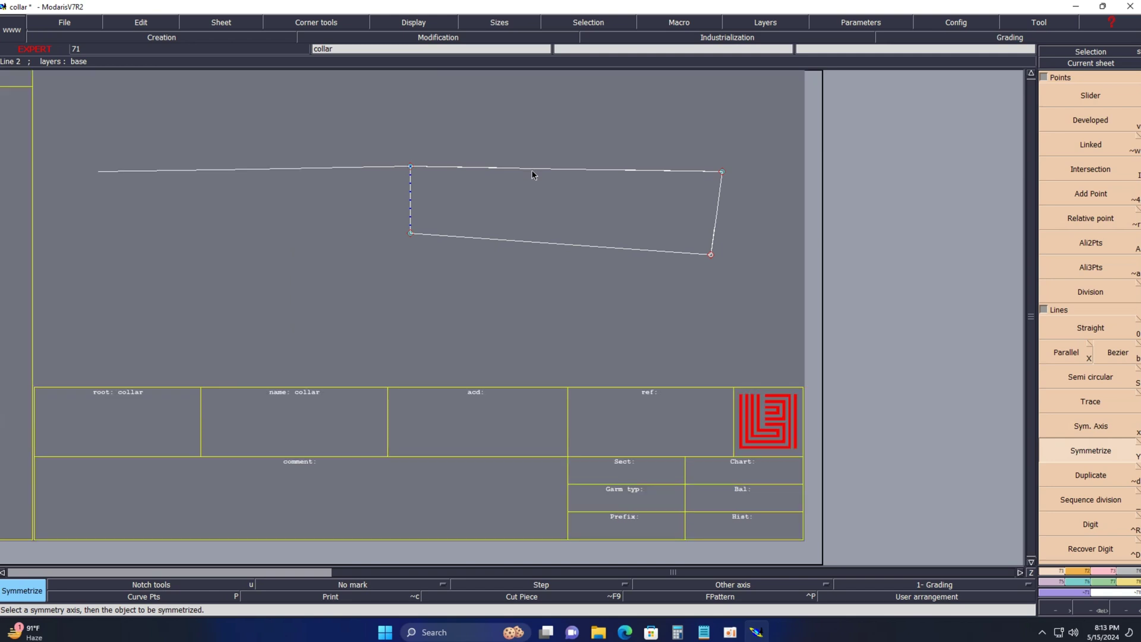
click(533, 243)
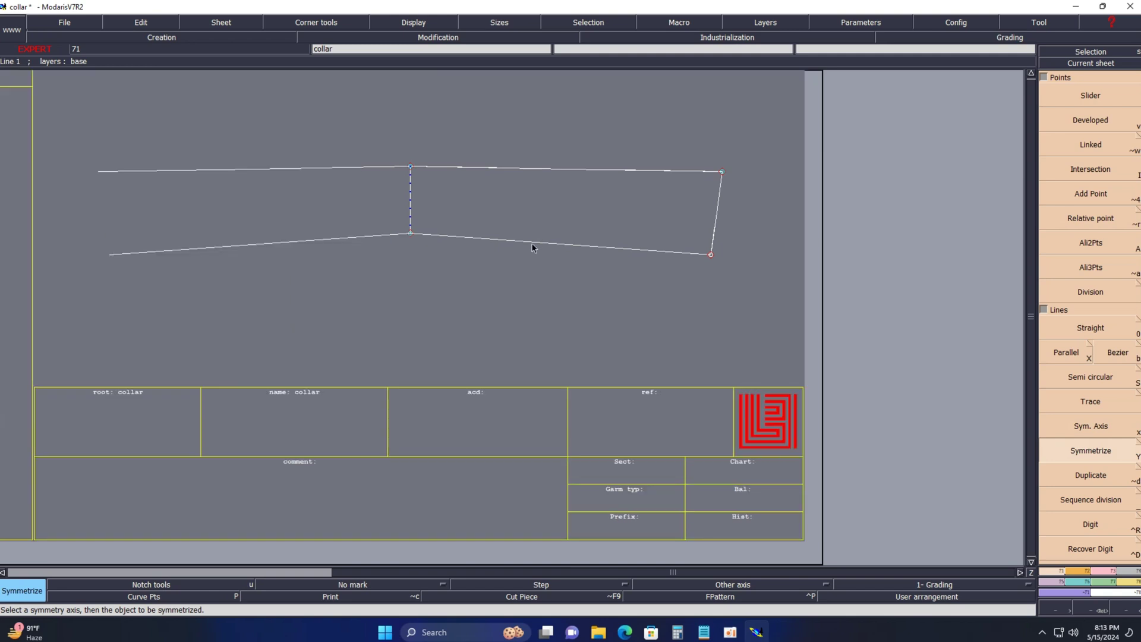
click(714, 229)
key(z)
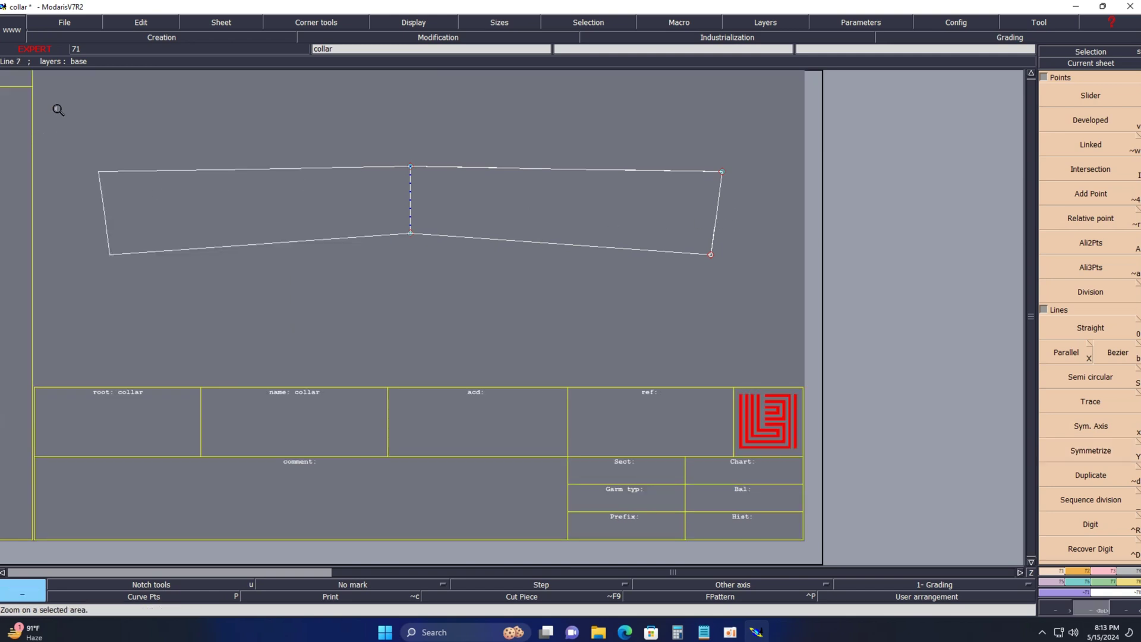
drag(56, 109, 790, 324)
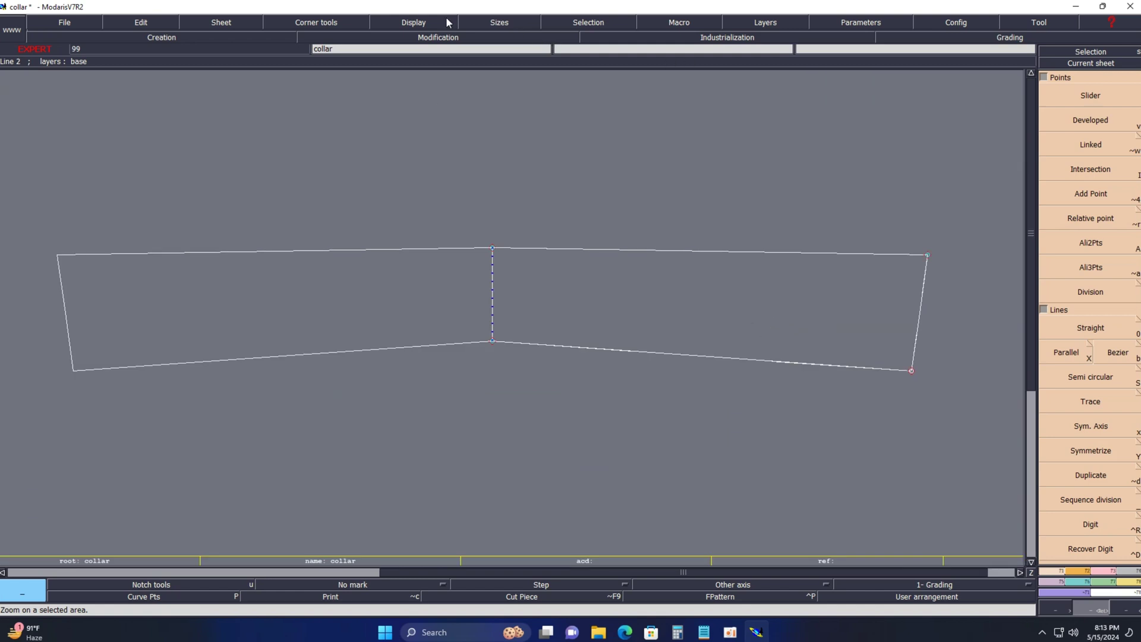
Show the curve handles and reshape the lower collar line into a smooth curve using its two handles
click(406, 25)
click(587, 207)
key(s)
key(e)
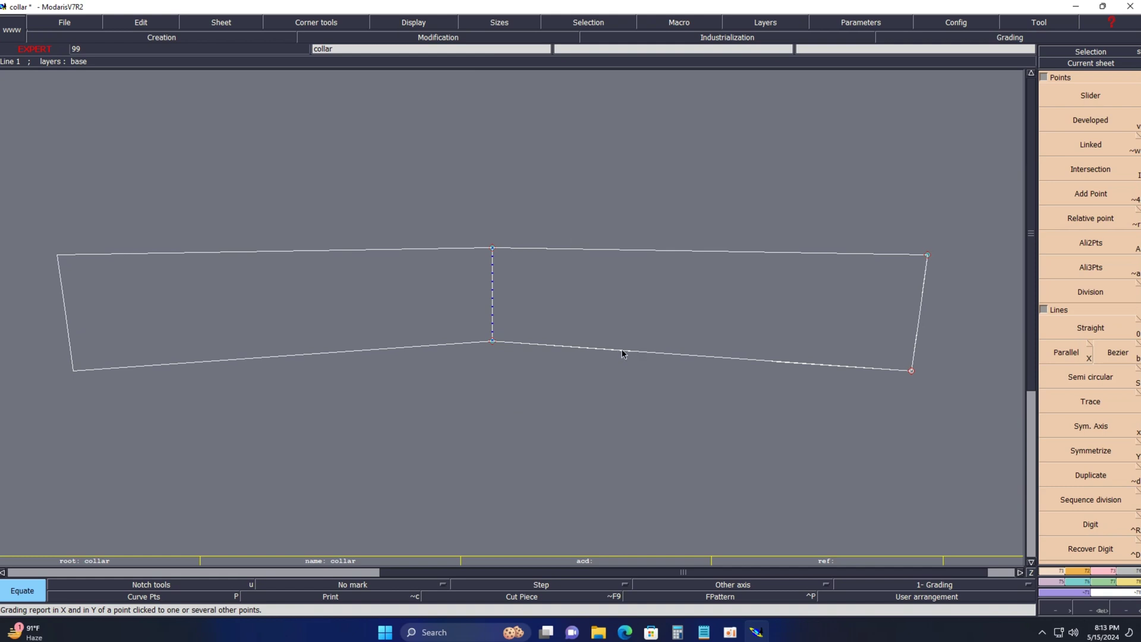
key(r)
click(621, 351)
click(651, 345)
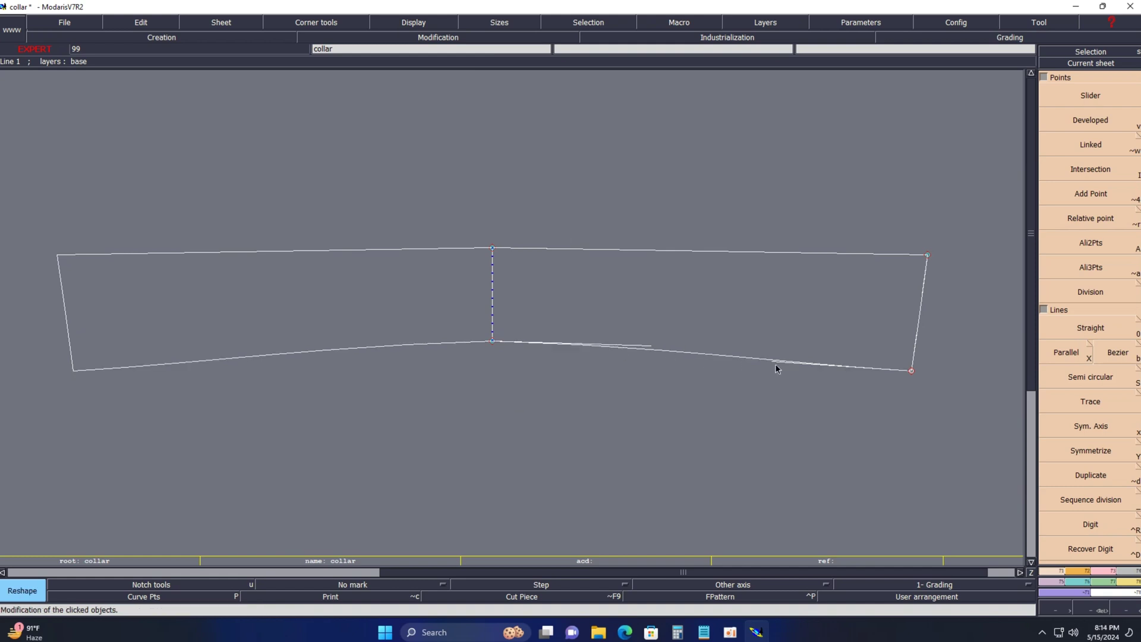
click(776, 362)
click(779, 355)
click(624, 347)
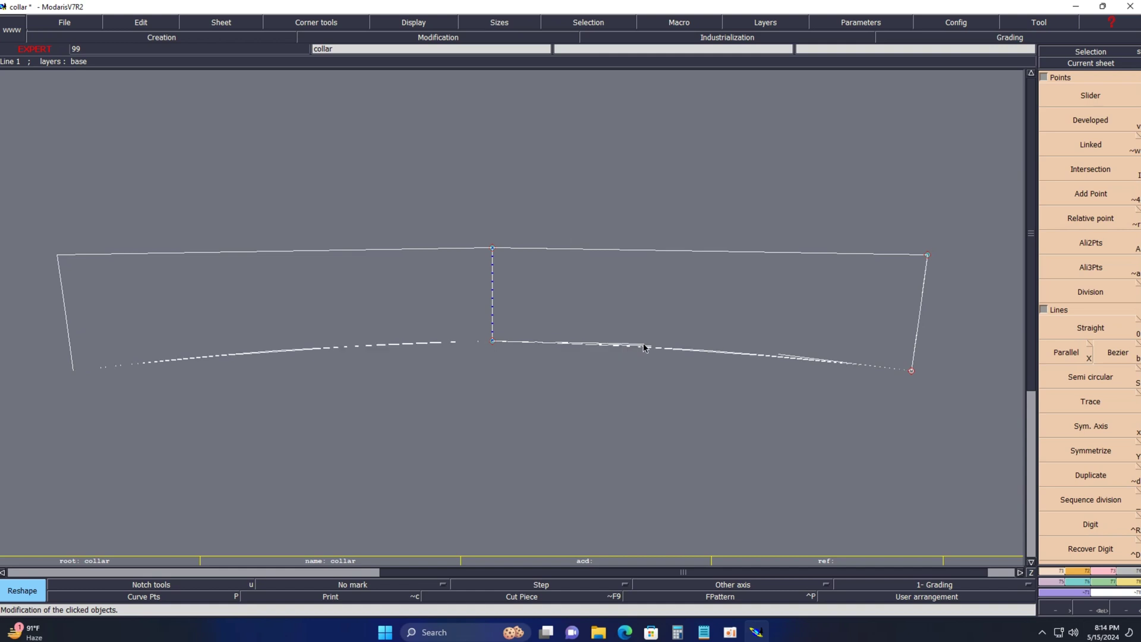
click(632, 346)
Reshape the upper collar line into a gentle curve, dipping slightly near the slanted end line
click(591, 247)
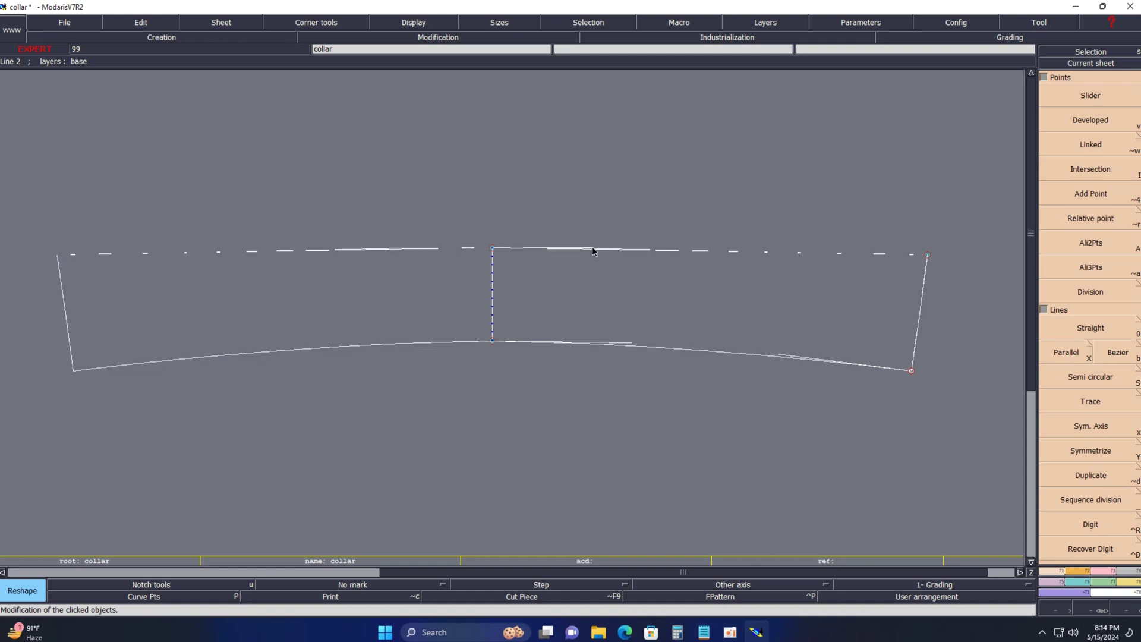
click(596, 248)
click(848, 253)
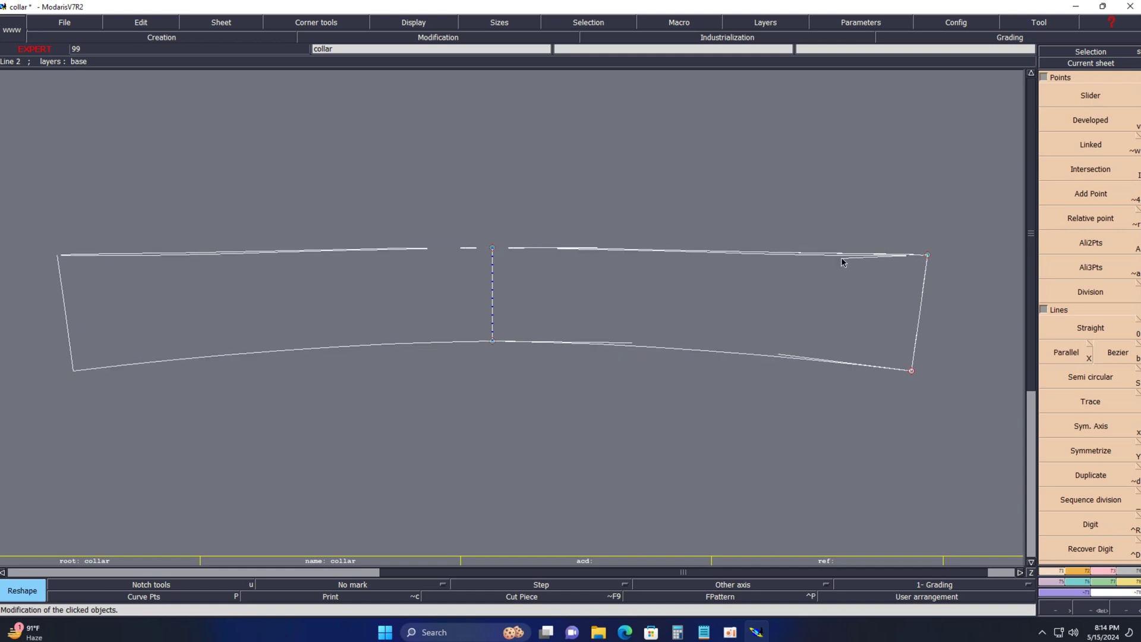
click(841, 257)
click(635, 250)
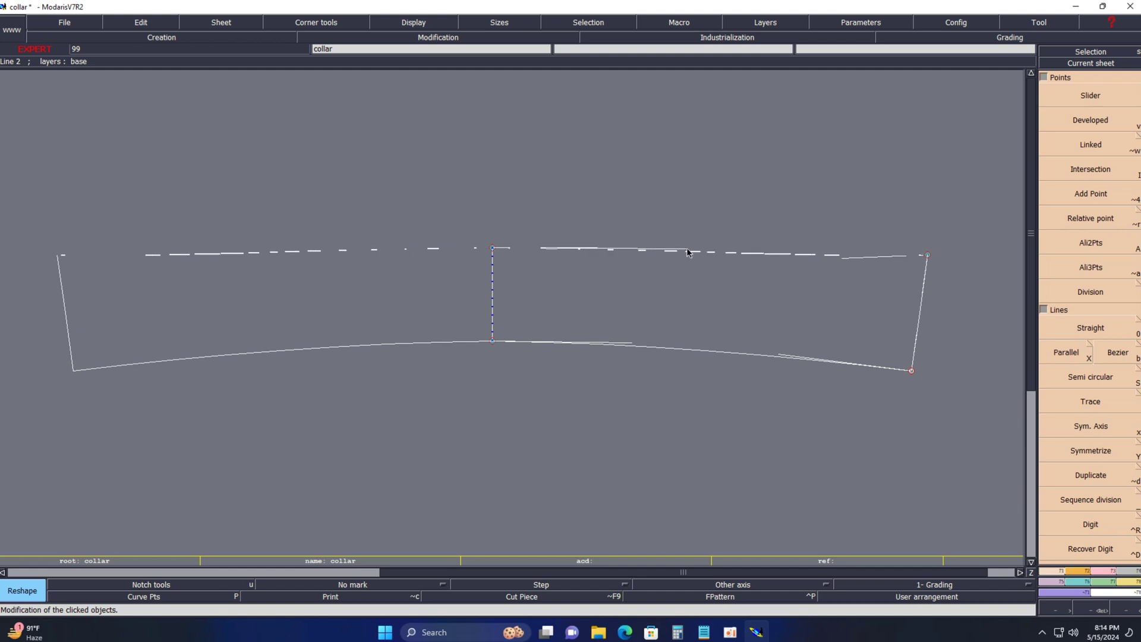
click(689, 249)
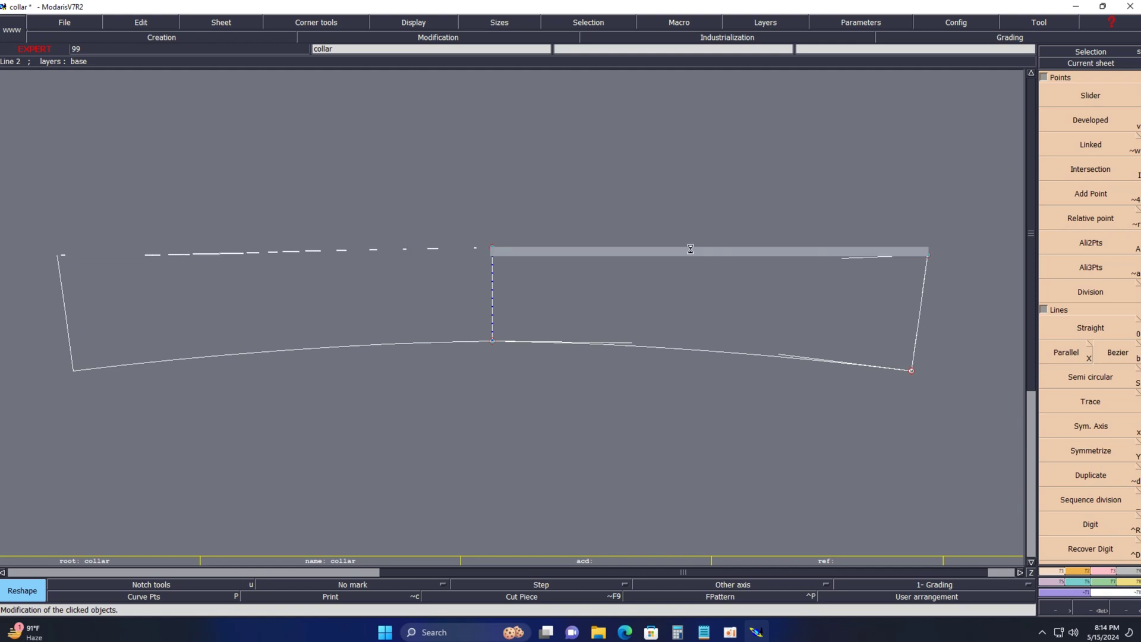
click(843, 261)
click(842, 258)
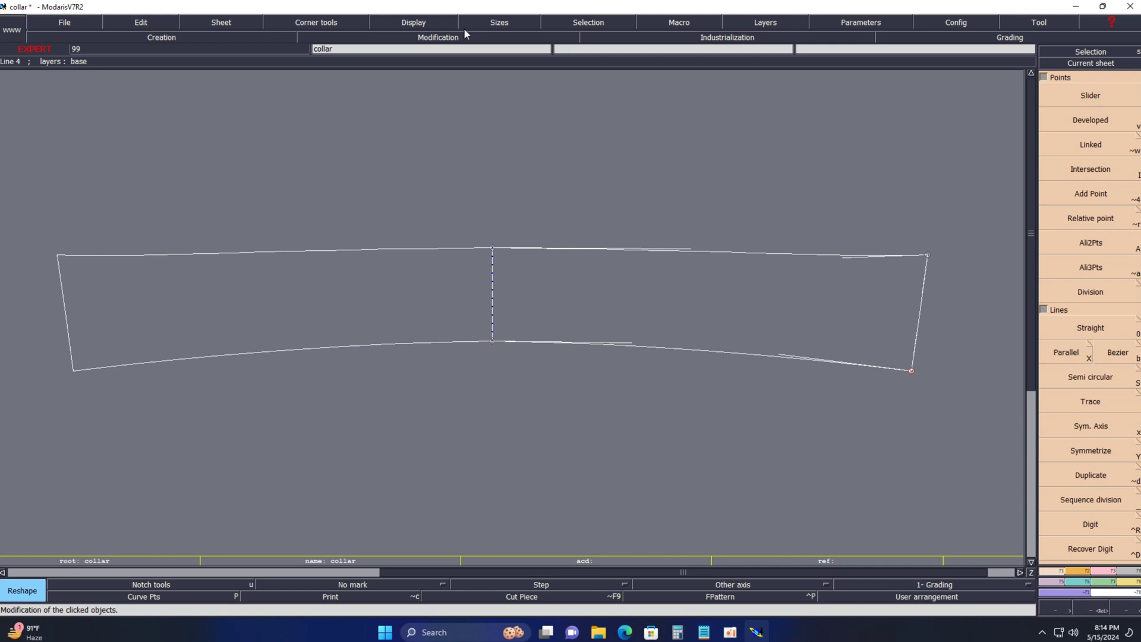
Hide the curve handles and delete the three mirrored lines of the collar
click(415, 22)
click(423, 262)
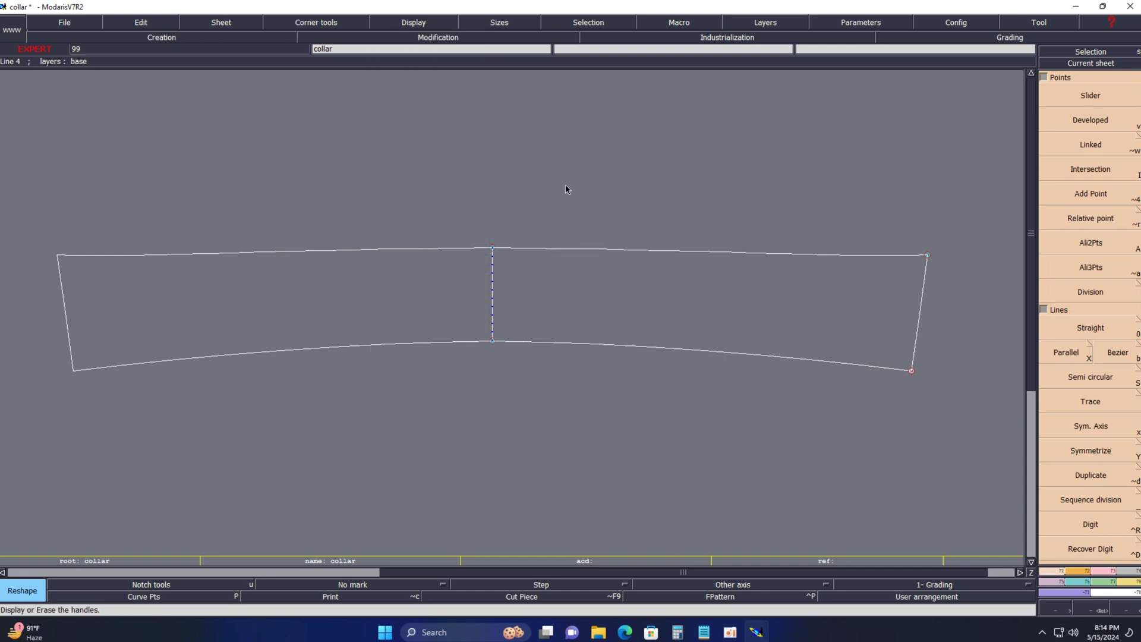
key(Delete)
click(334, 249)
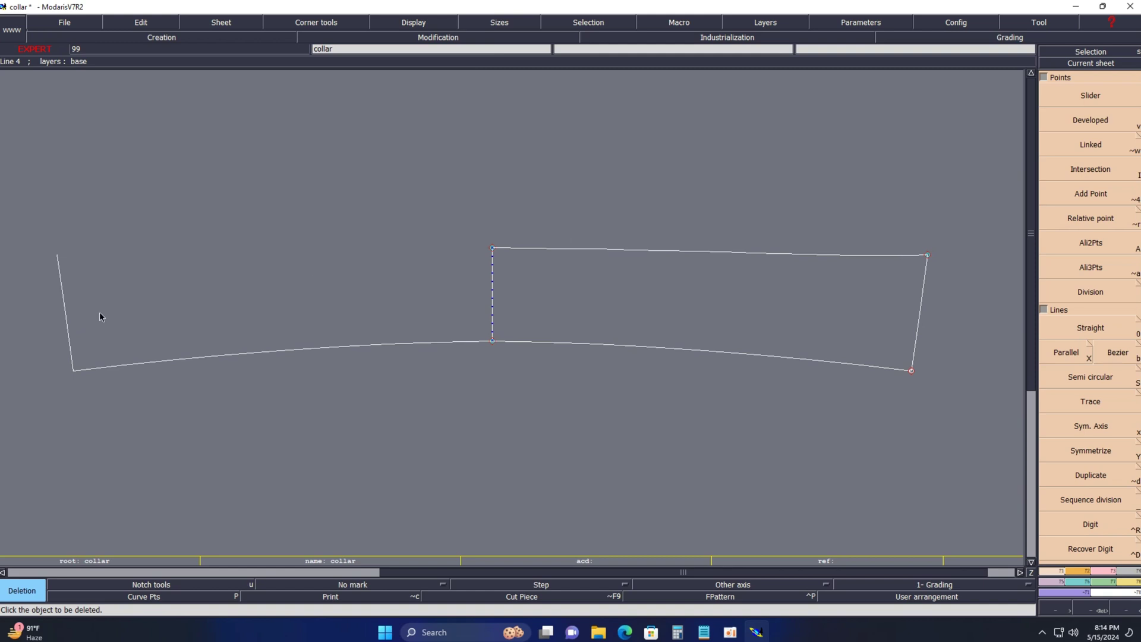
click(67, 322)
click(210, 356)
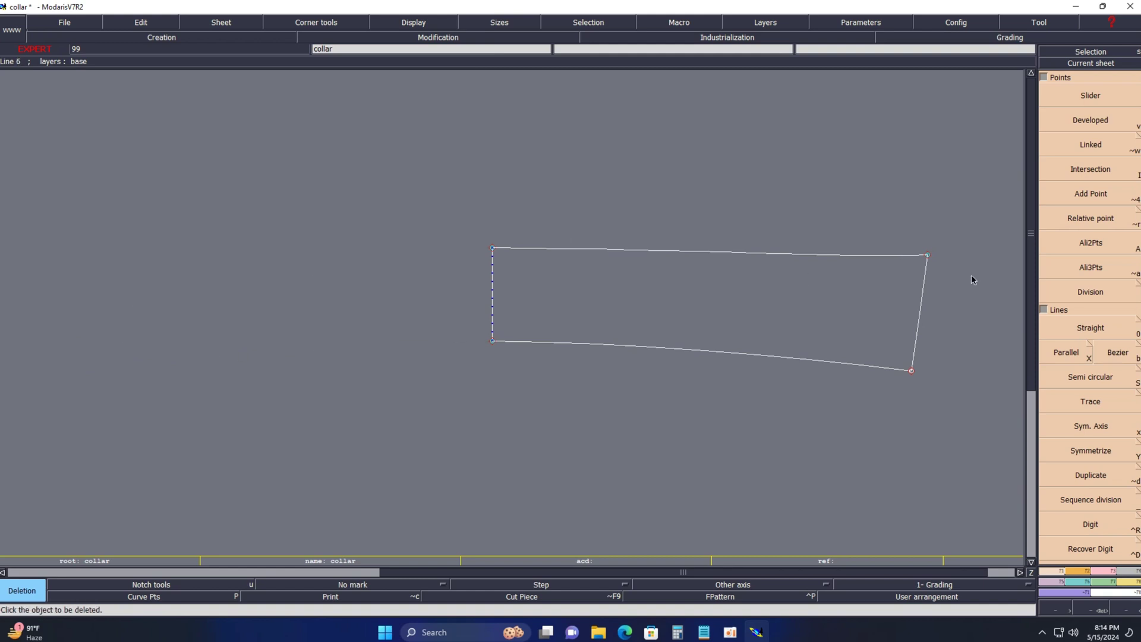
Check the parallel options and create a parallel 2.5 cm inside the lower collar line
click(1089, 344)
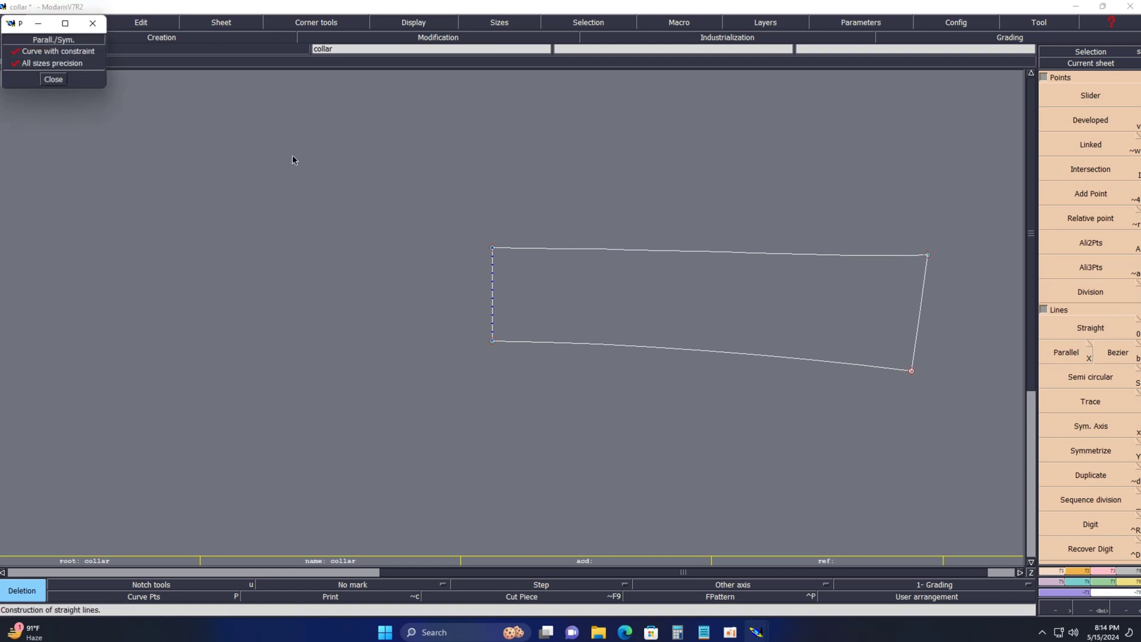
click(53, 79)
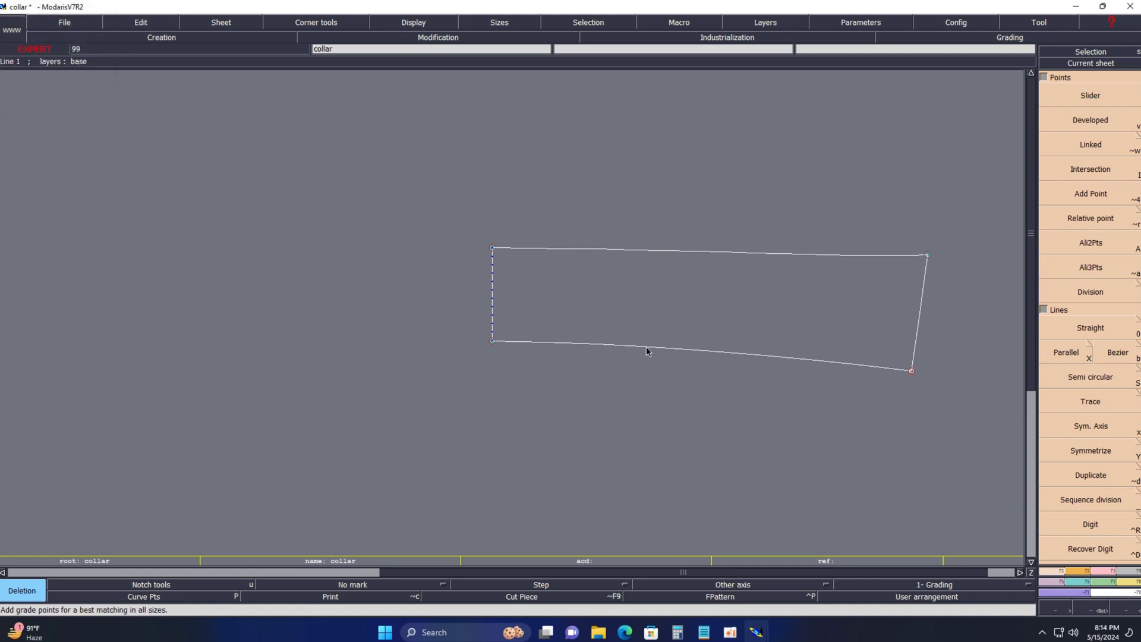
key(x)
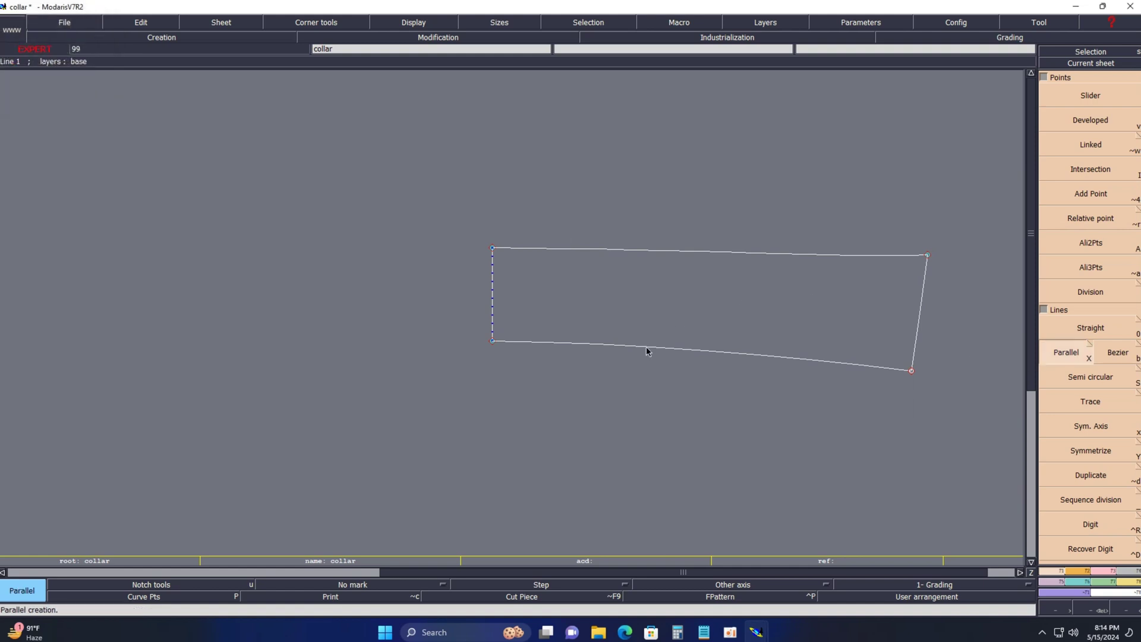
click(646, 348)
text(2.5)
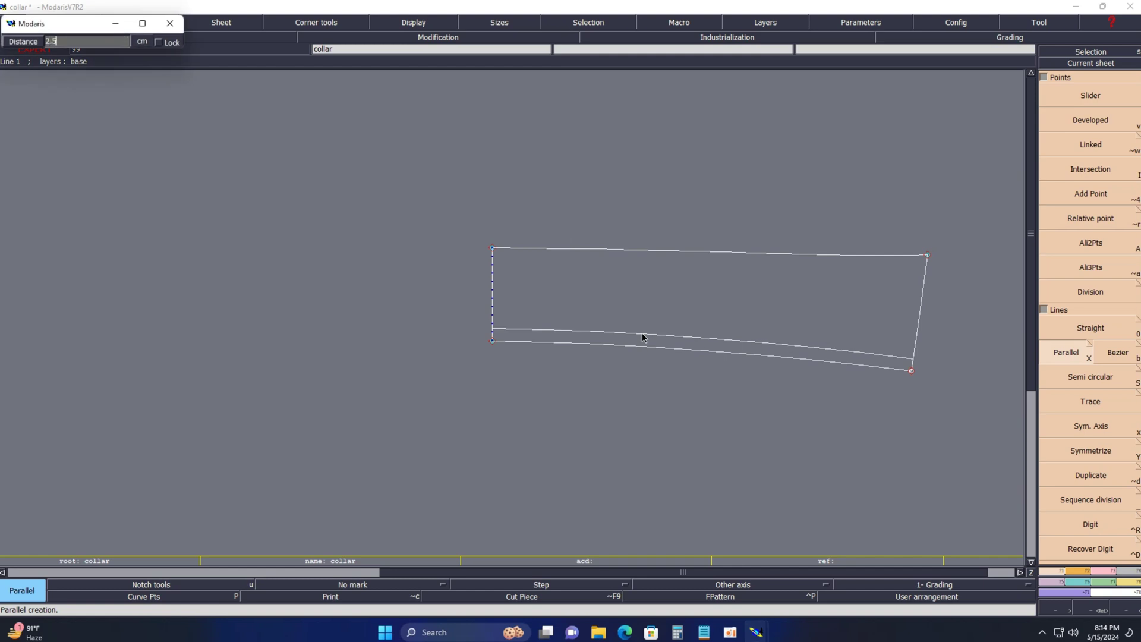
key(Return)
Lengthen the middle parallel line by 2.5 cm beyond the slanted end line with Len.Str.Line
key(z)
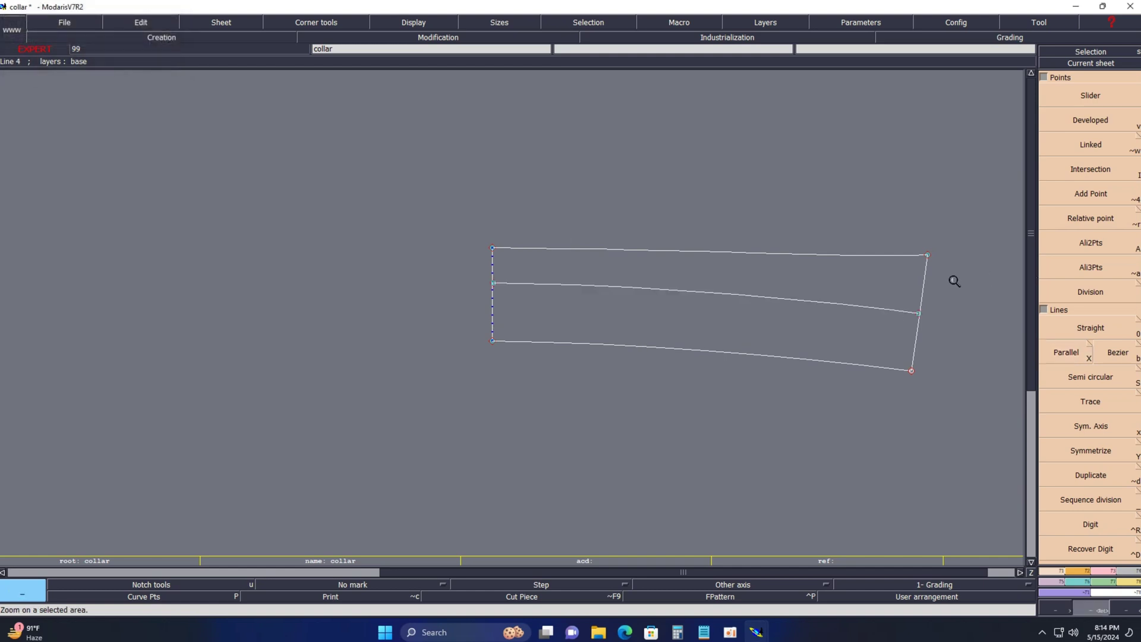
click(504, 222)
click(962, 409)
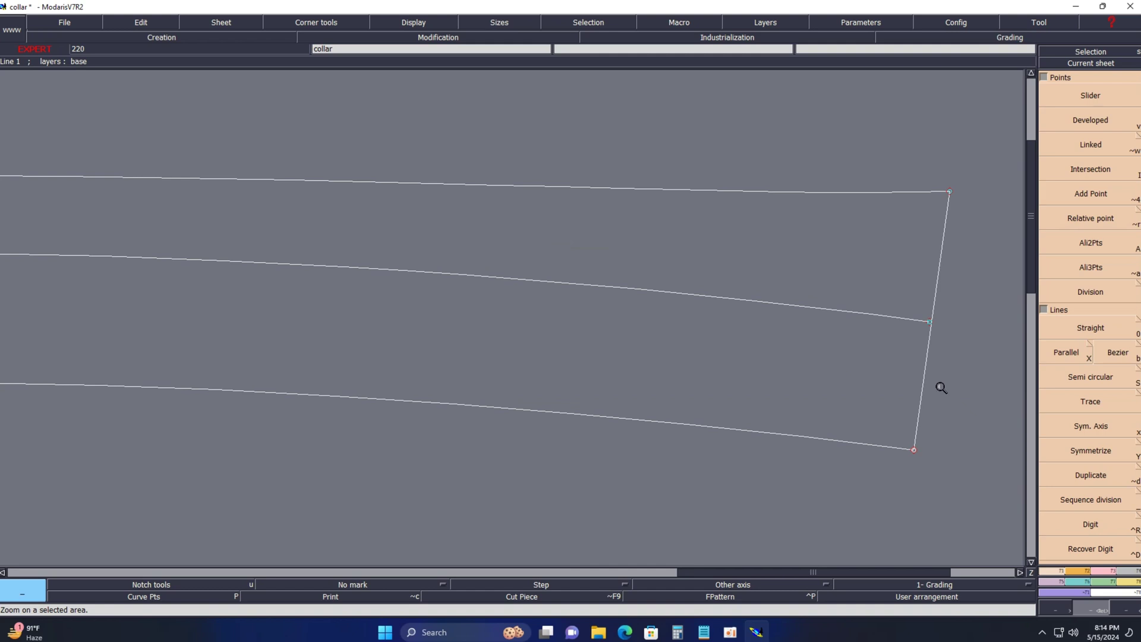
key(Home)
drag(500, 184, 908, 334)
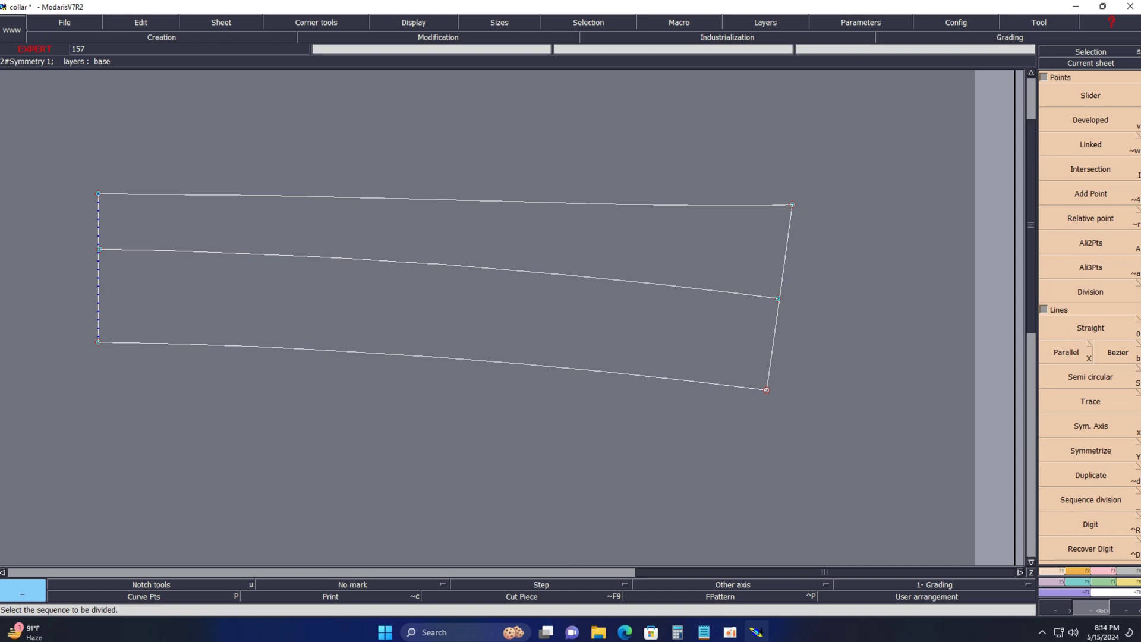
click(1077, 570)
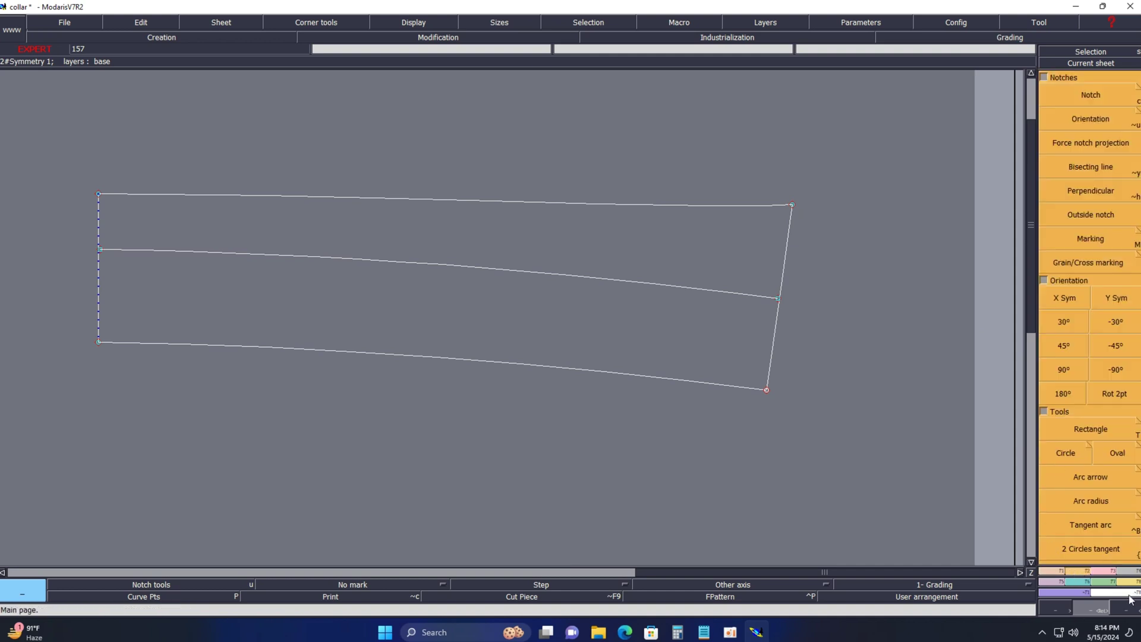
click(1104, 571)
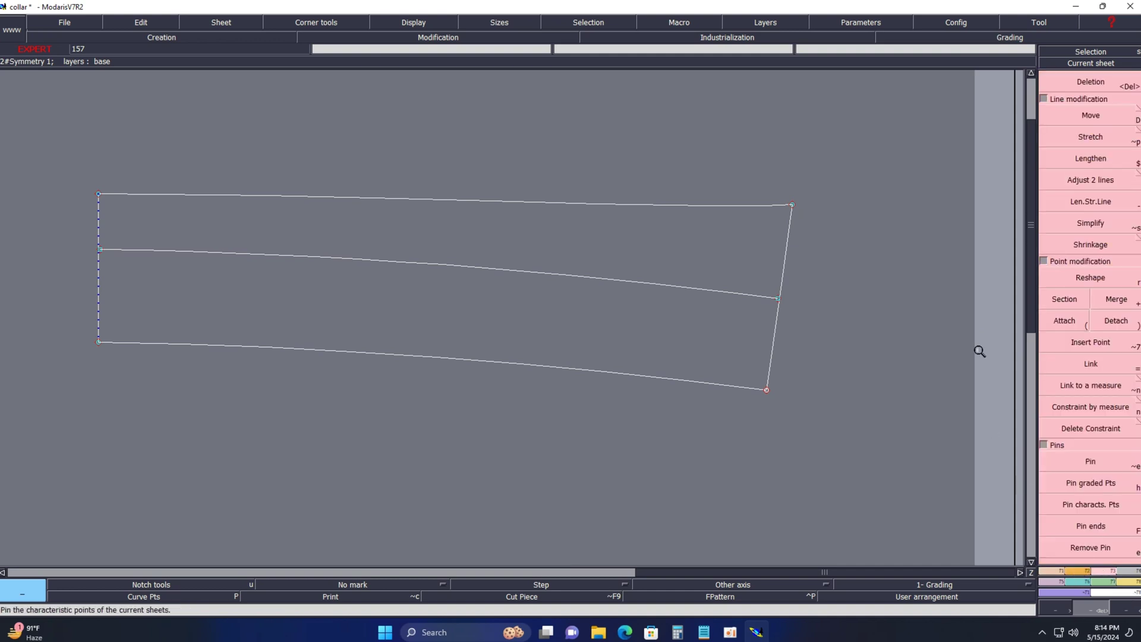
click(1081, 202)
click(741, 295)
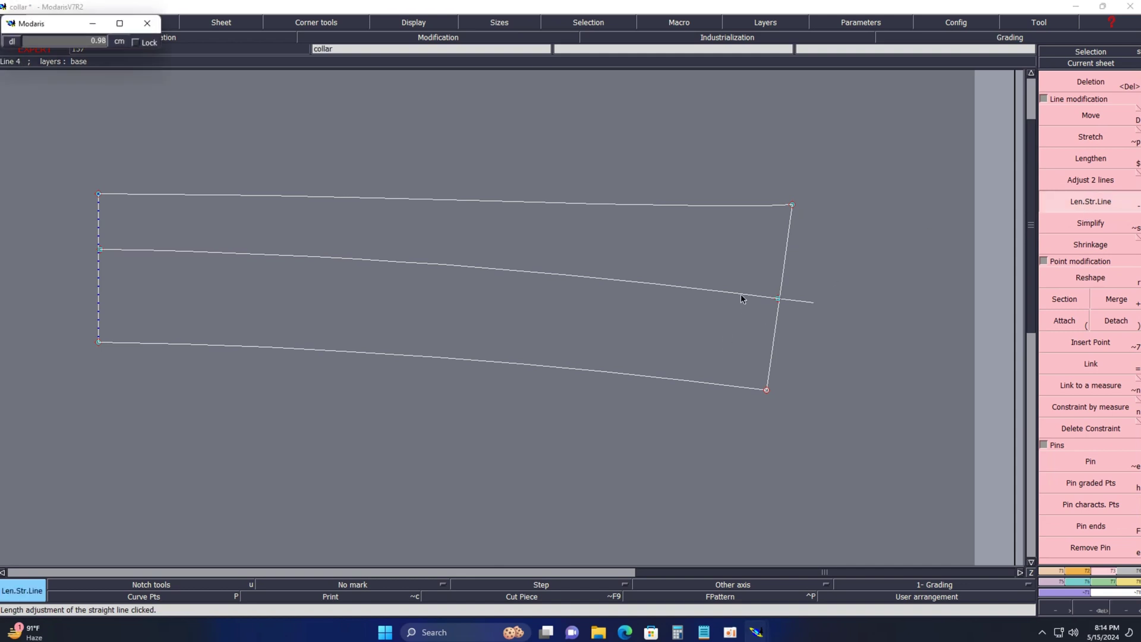
text(2.5)
key(Return)
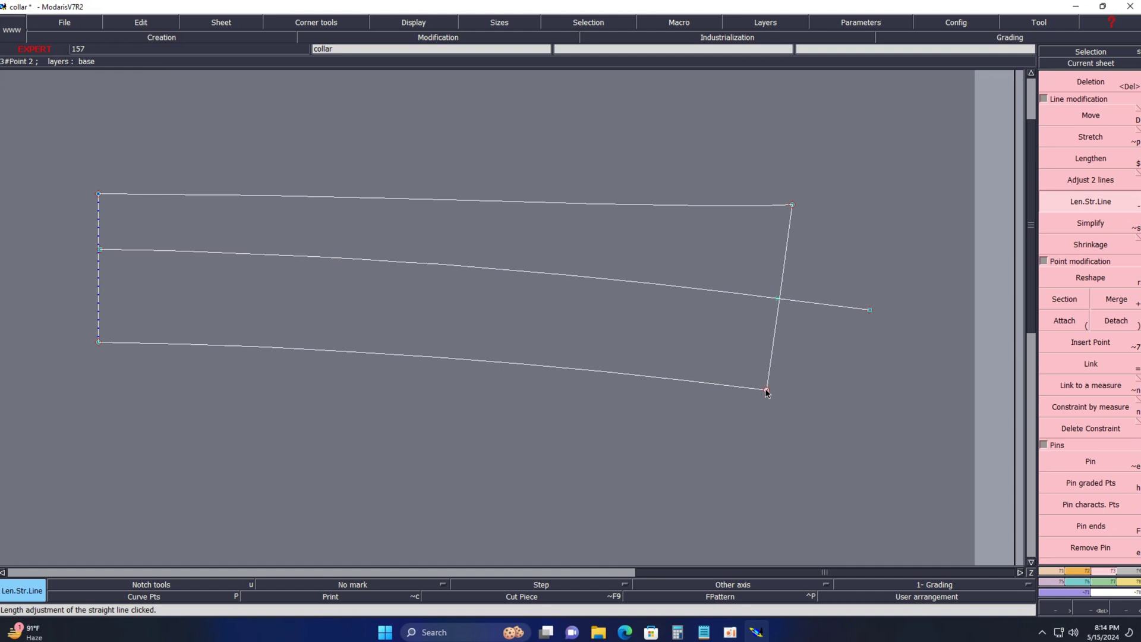
Create a Bezier line from the lower corner of the slanted end line to the tip of the extended middle line
key(b)
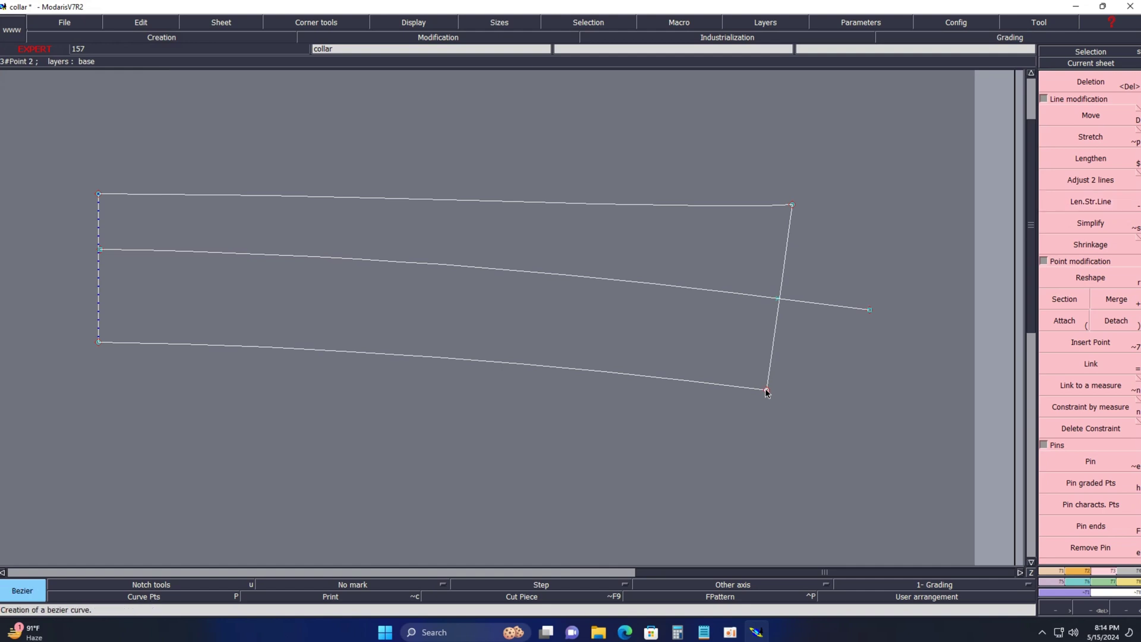
click(766, 390)
click(869, 310)
Show the handles, reshape the new Bezier into an outward rounded curve and lower its tip slightly
click(417, 24)
click(440, 250)
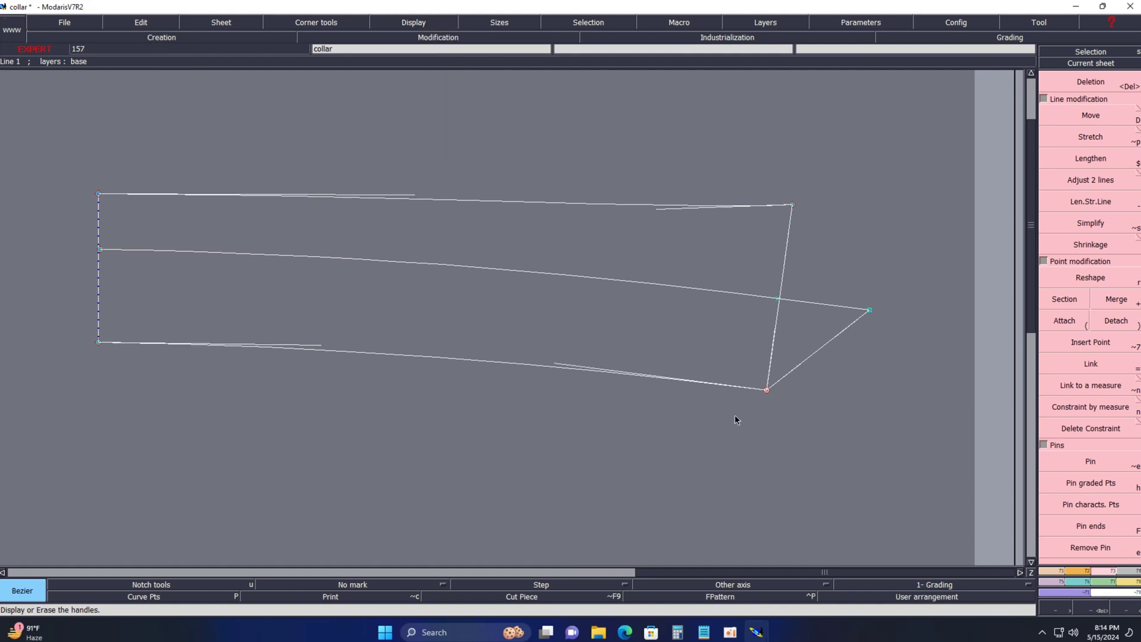
key(s)
key(r)
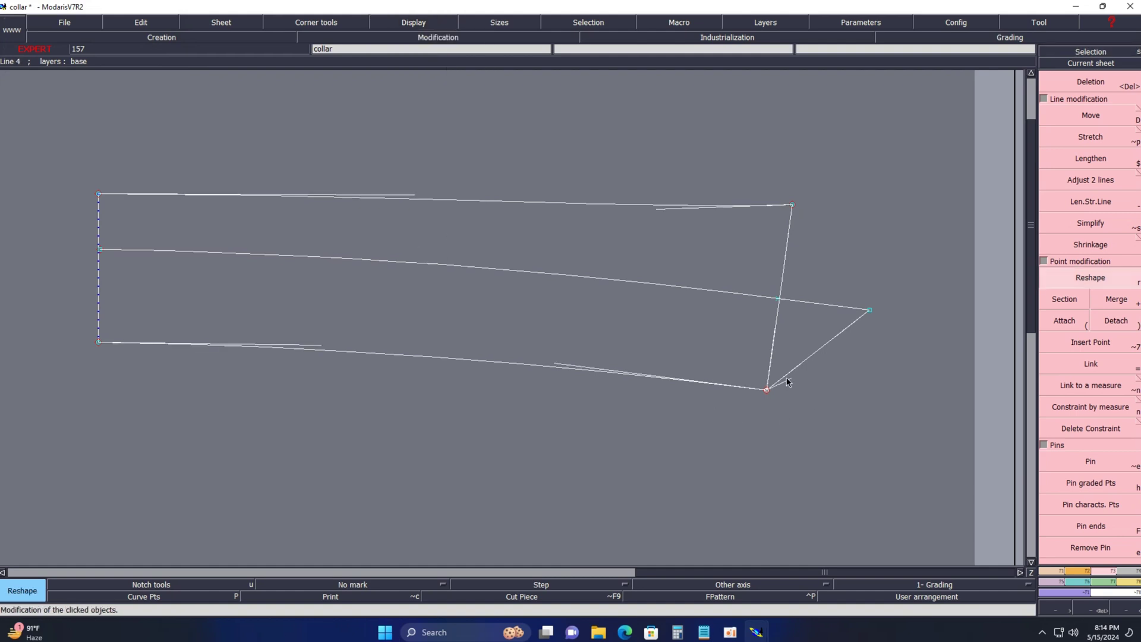
drag(787, 383, 839, 395)
drag(868, 310, 867, 317)
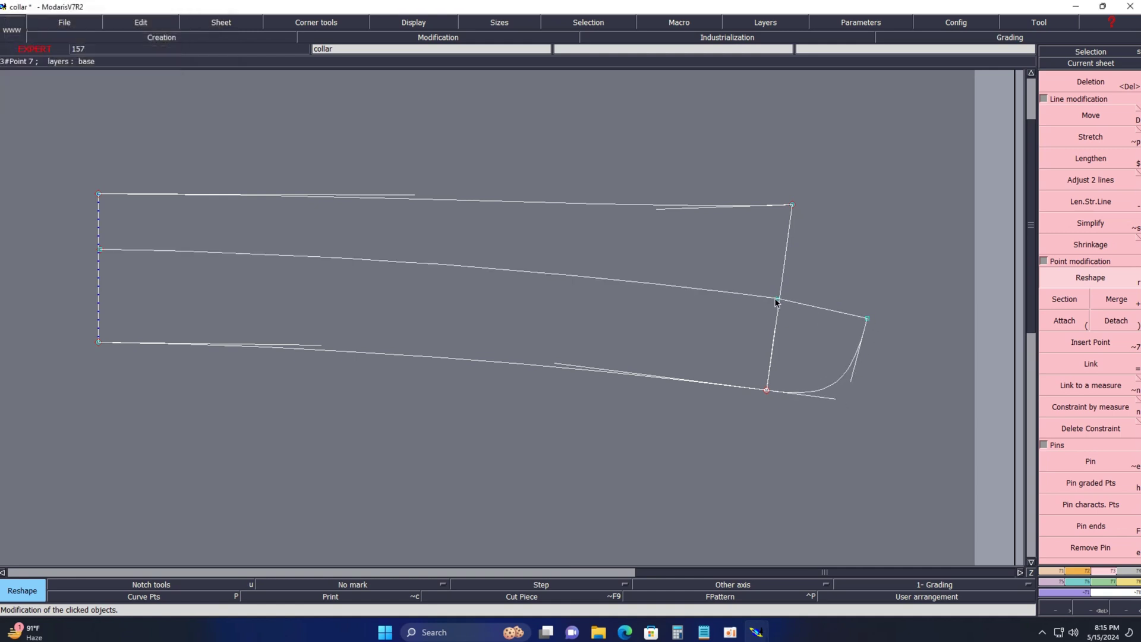
Fine-tune the middle line's crossing point and extended tip, and shorten the rounded curve's lower handle slightly
drag(778, 298, 778, 302)
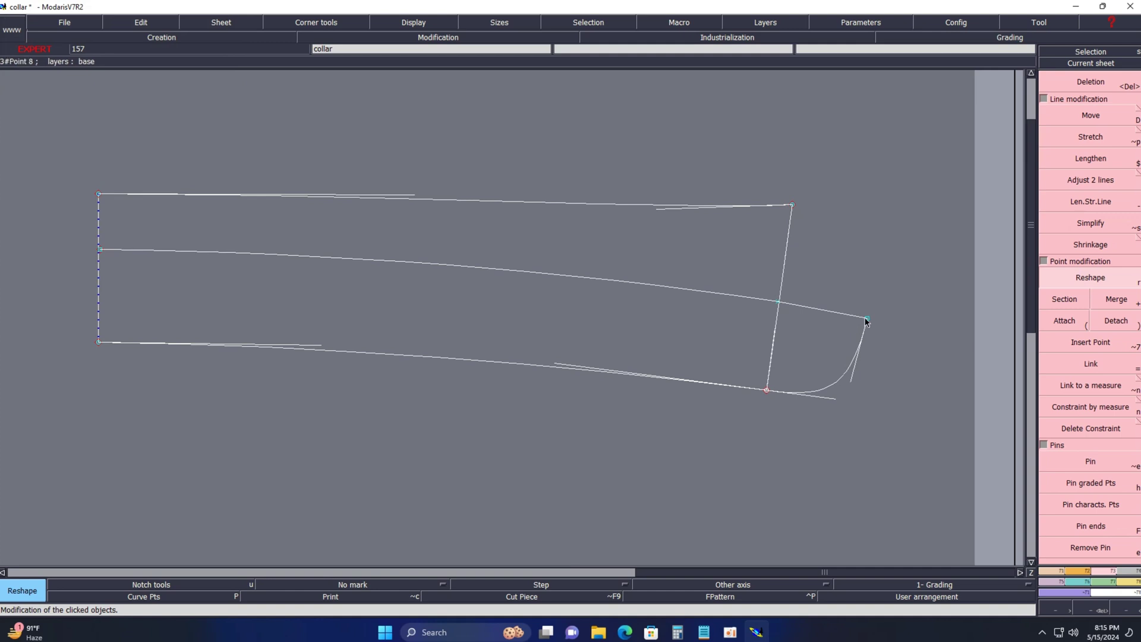
drag(867, 318, 861, 318)
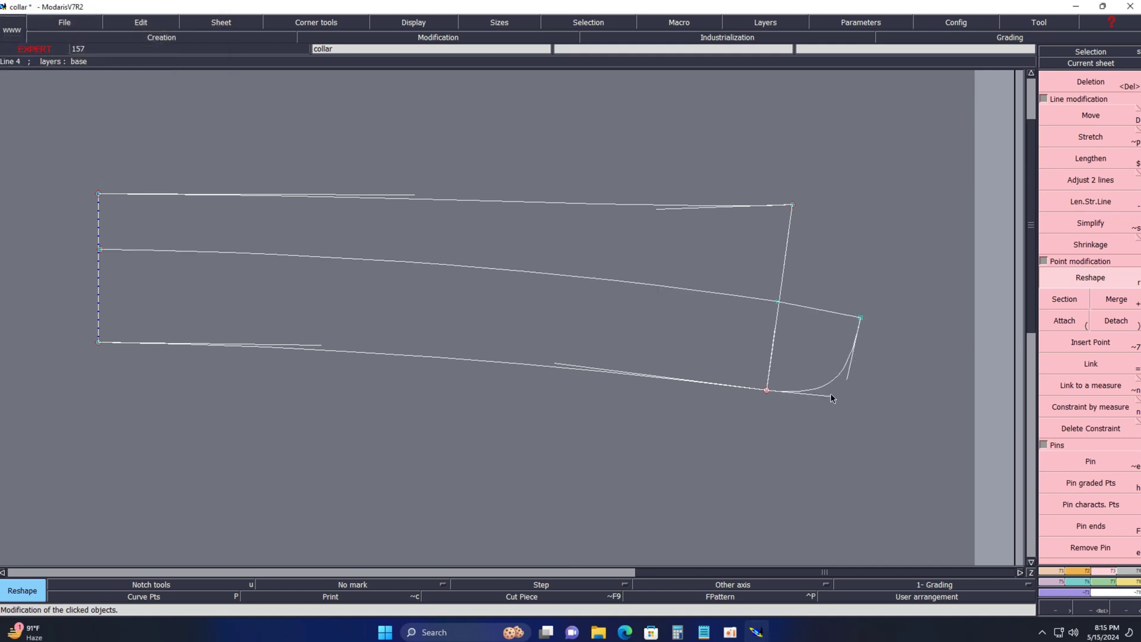
drag(829, 393, 825, 395)
Add a point on the middle line's extension about 1.1 cm beyond the slanted end line and display the curve points
key(2)
click(778, 303)
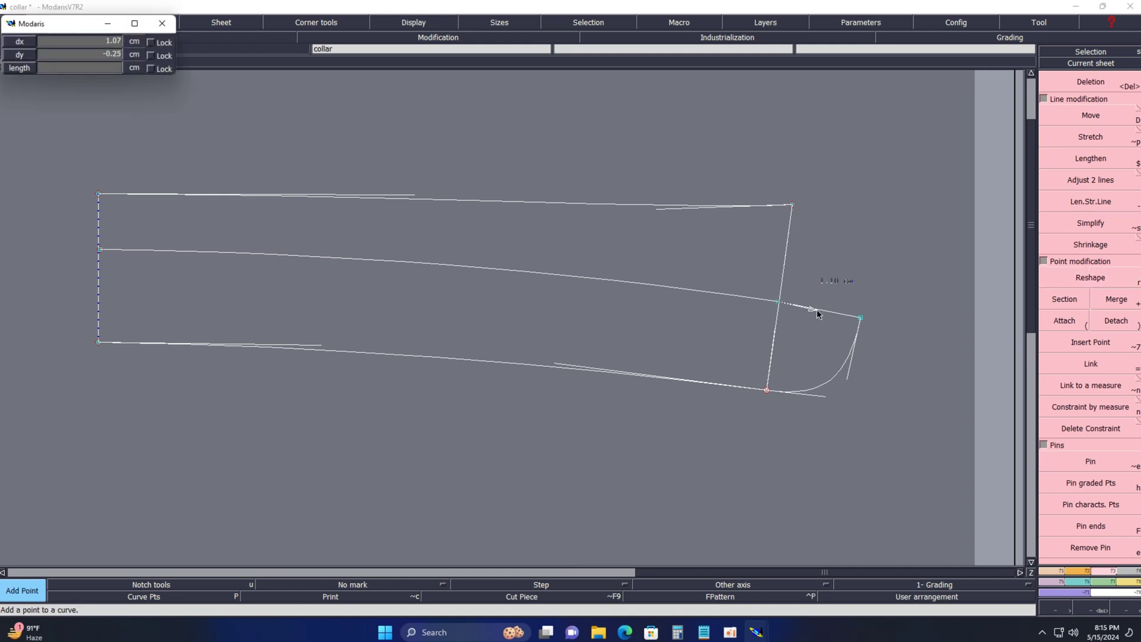
click(816, 309)
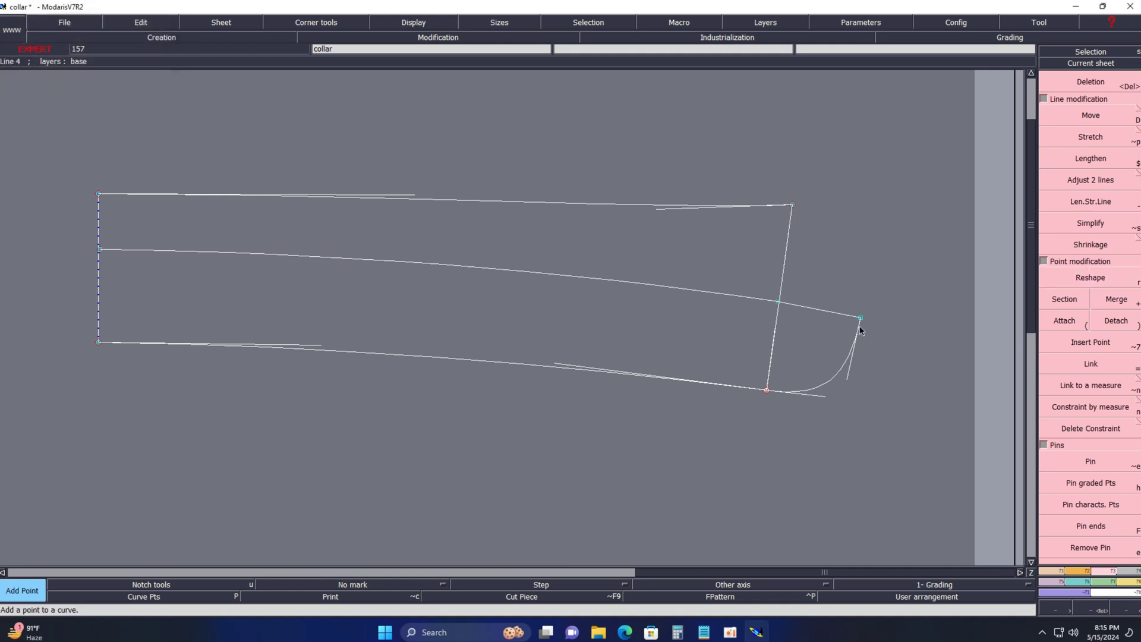
click(168, 597)
key(Escape)
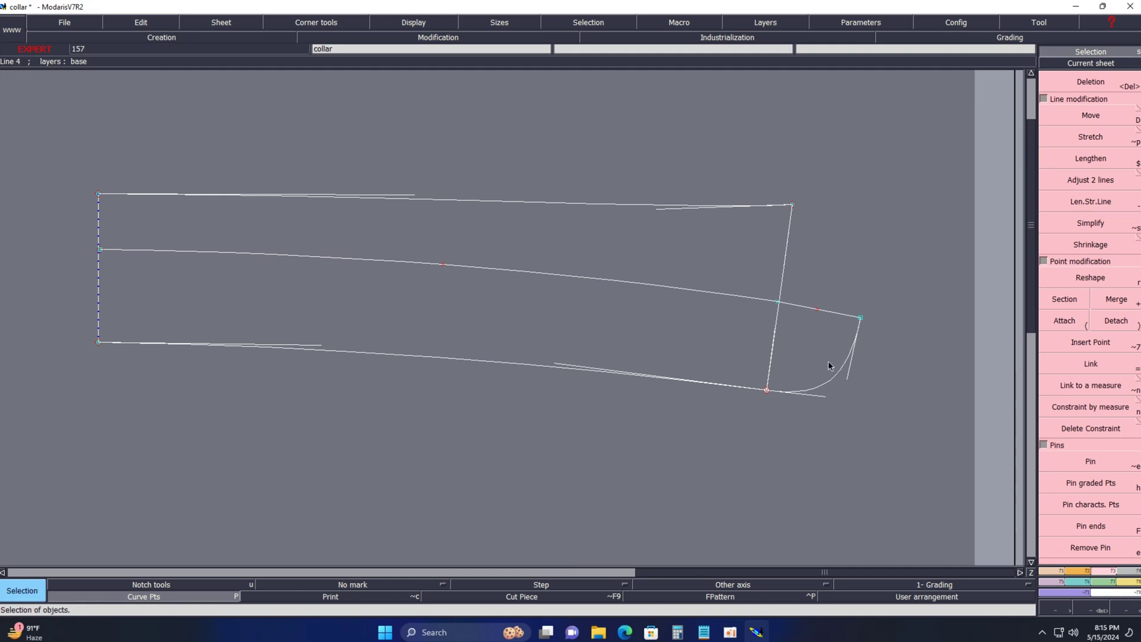
Reshape the collar by nudging the point on the middle line's extension and slightly lengthening the rounded curve's handles
key(r)
click(816, 309)
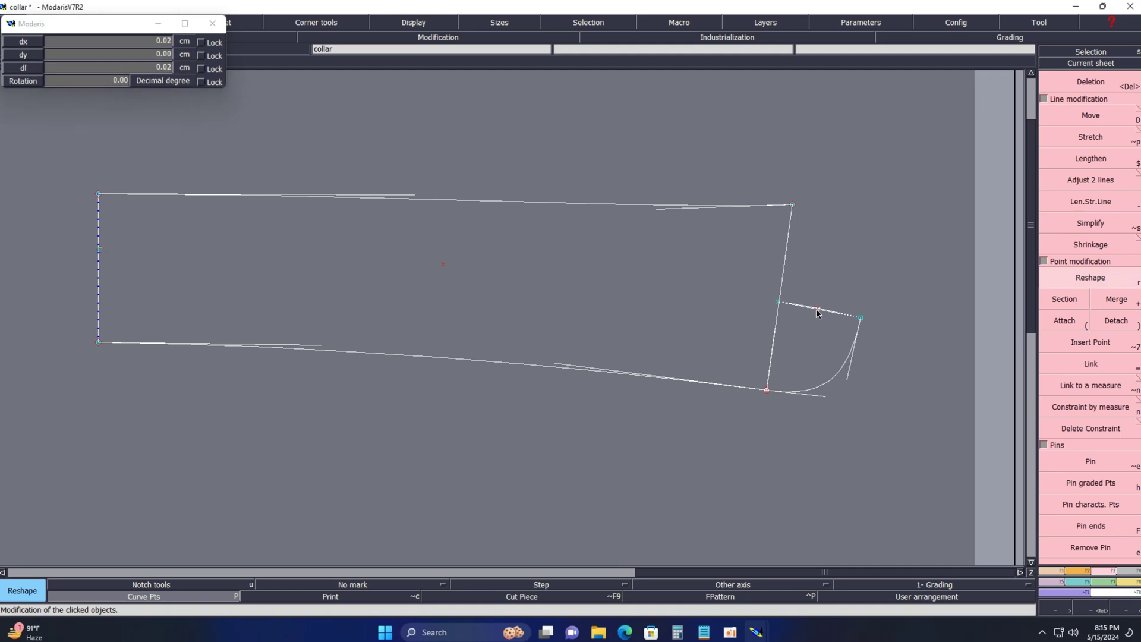
click(815, 308)
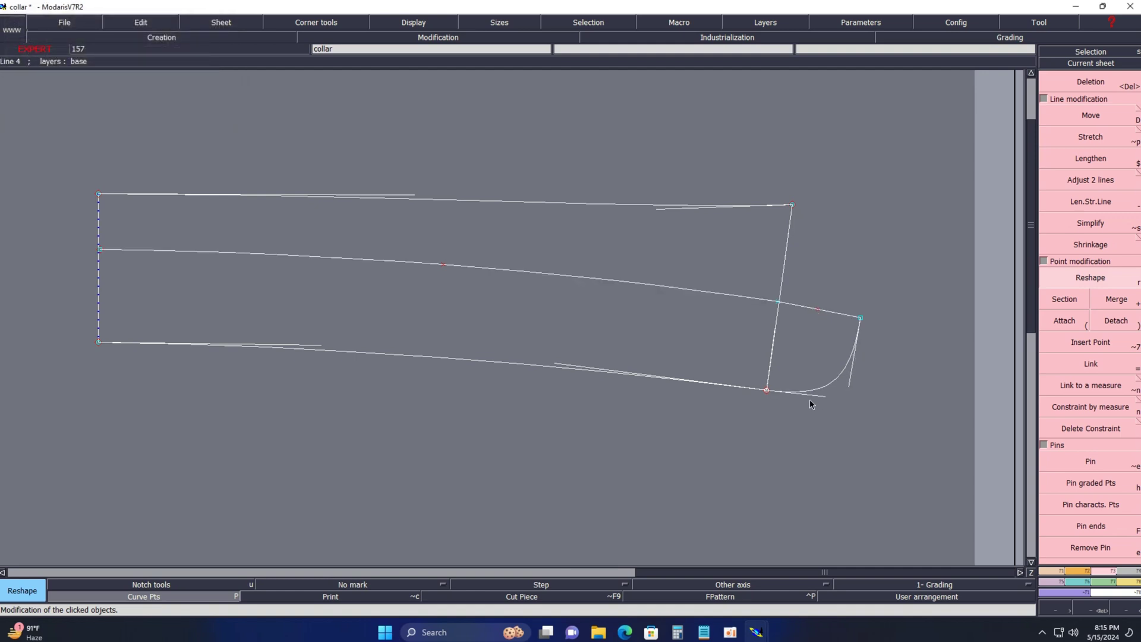
drag(829, 396, 832, 397)
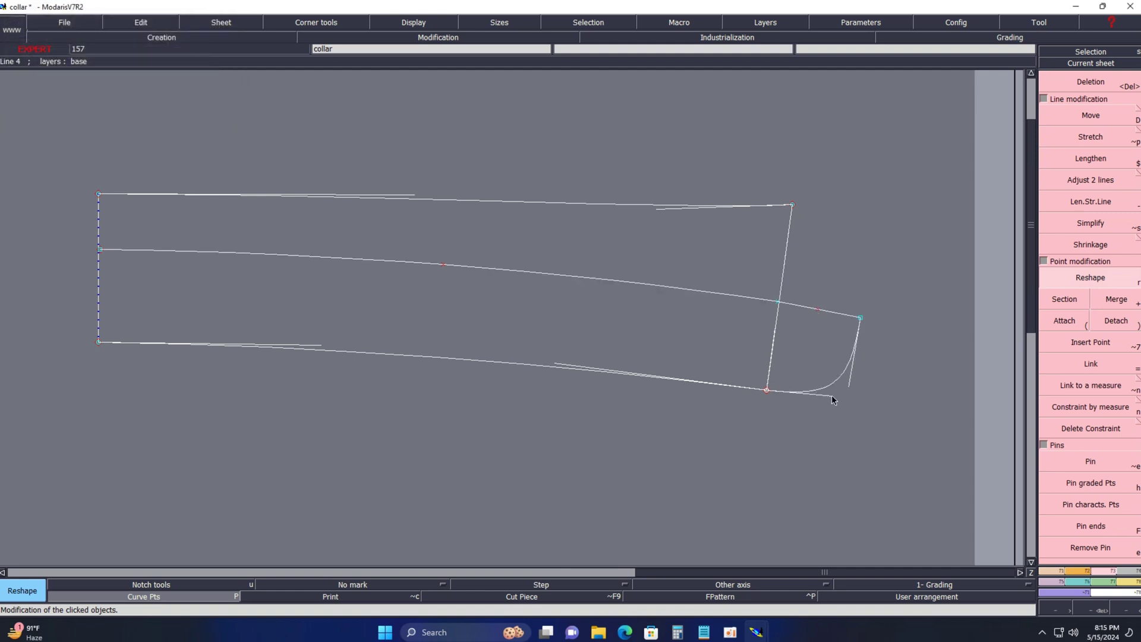
click(816, 309)
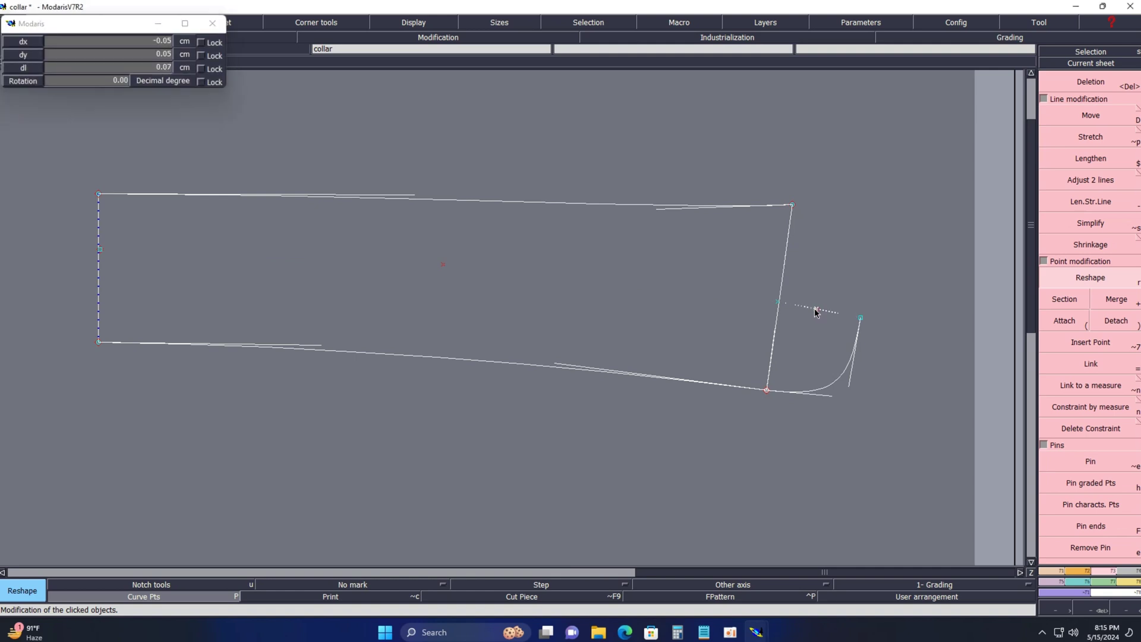
click(815, 309)
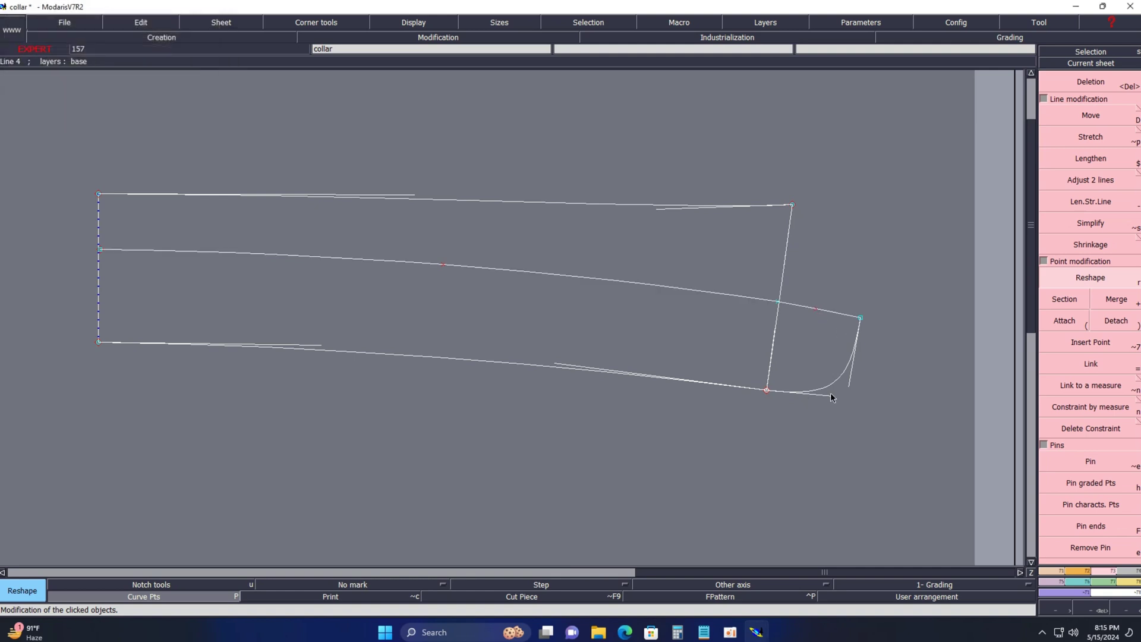
Hide the curve handles, readjust the sheets to their best size and arrange all sheets on the desk
click(413, 22)
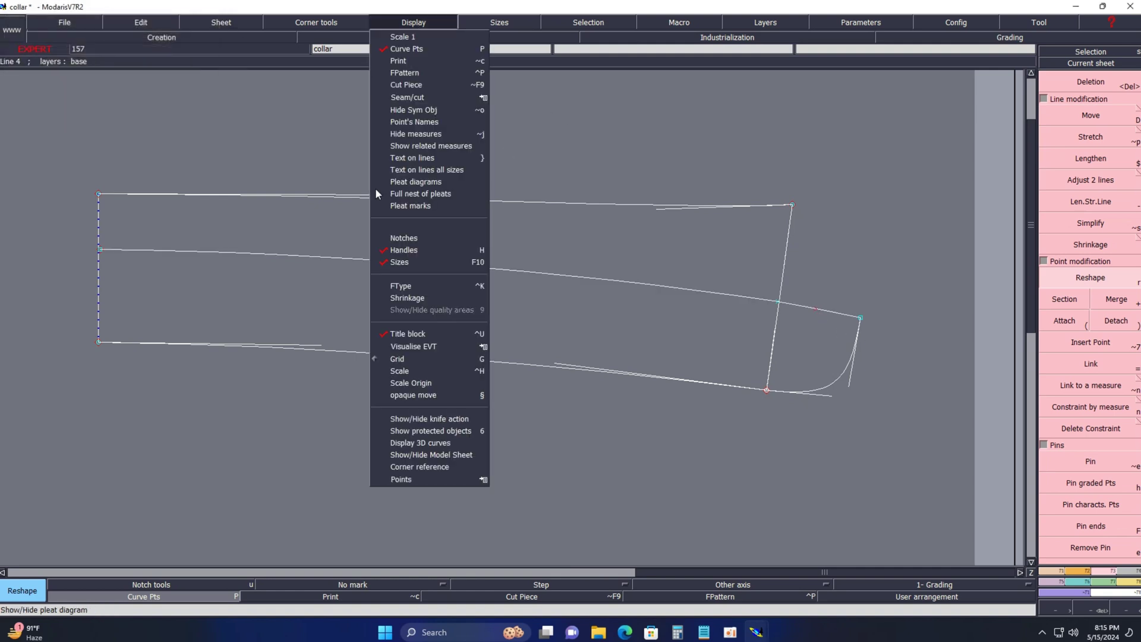
click(404, 252)
key(Home)
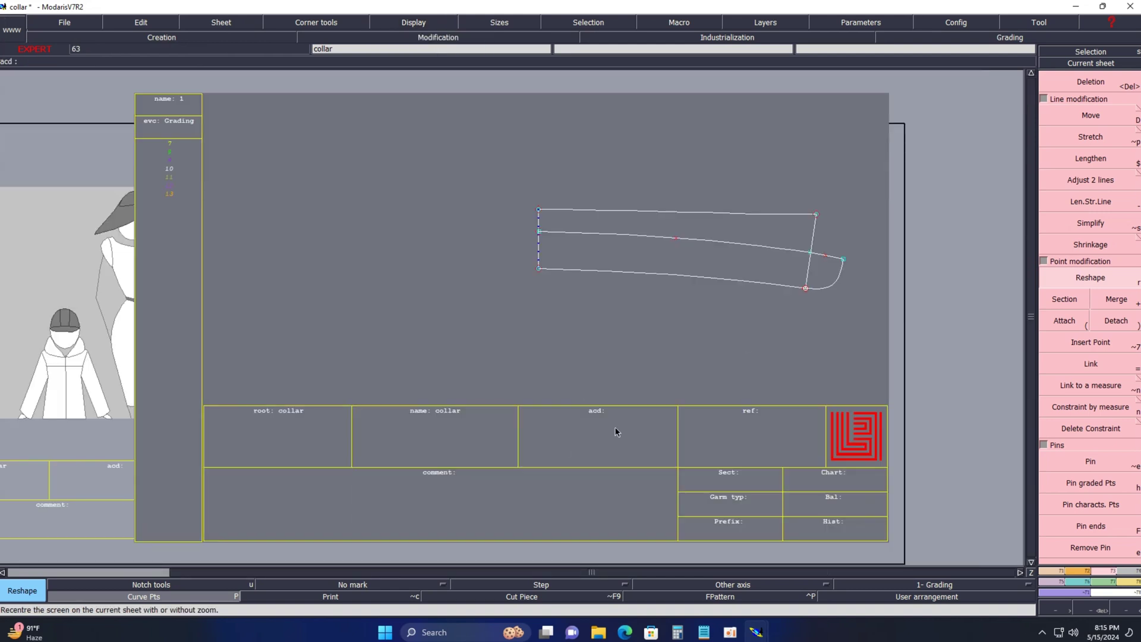
key(a)
key(a)
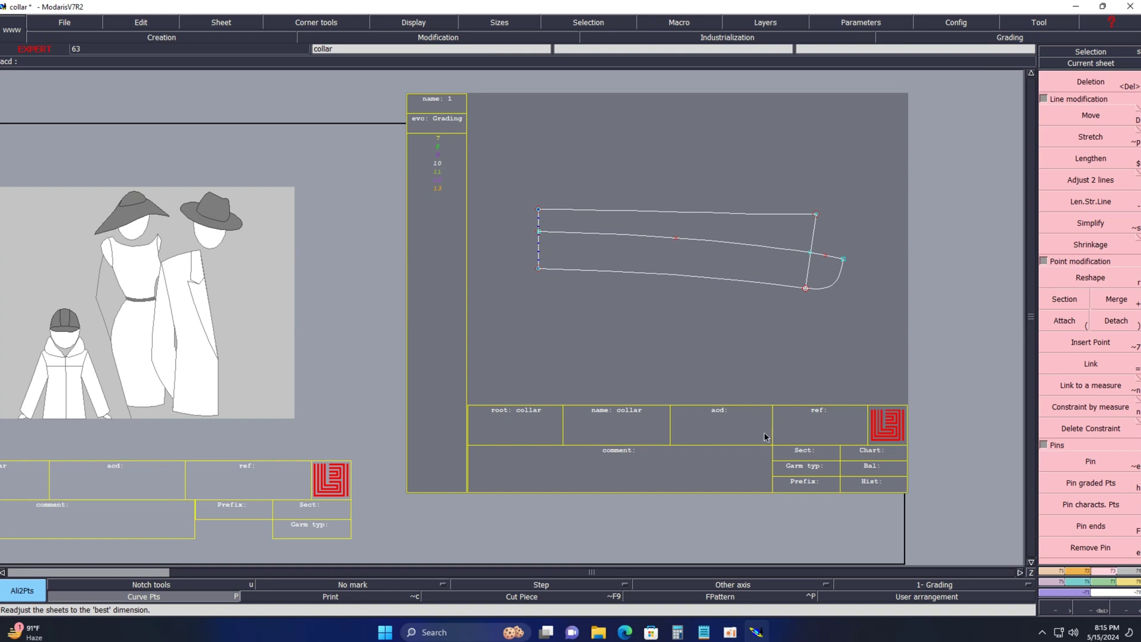
key(j)
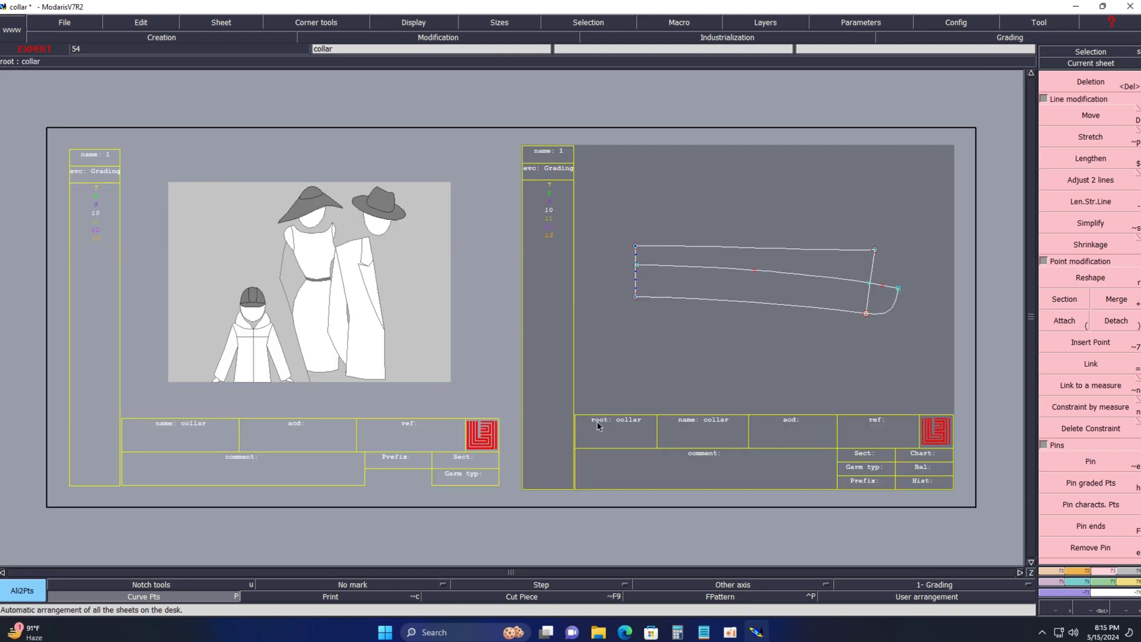
Create a new empty sheet in the collar model and make it the current sheet
key(n)
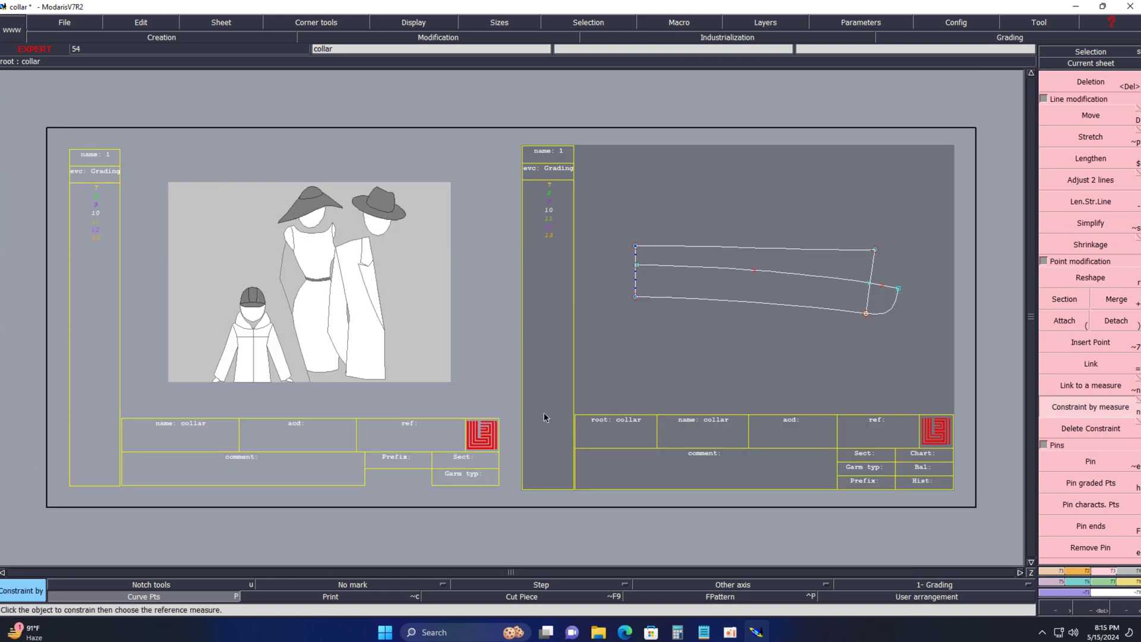
key(shift+n)
click(1100, 70)
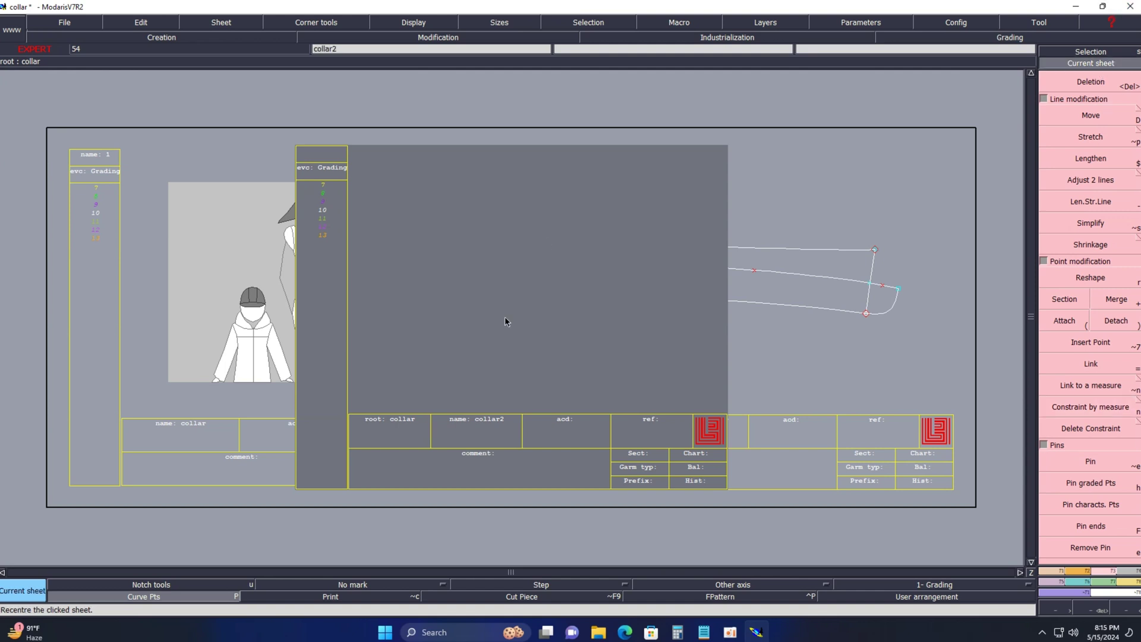
click(504, 316)
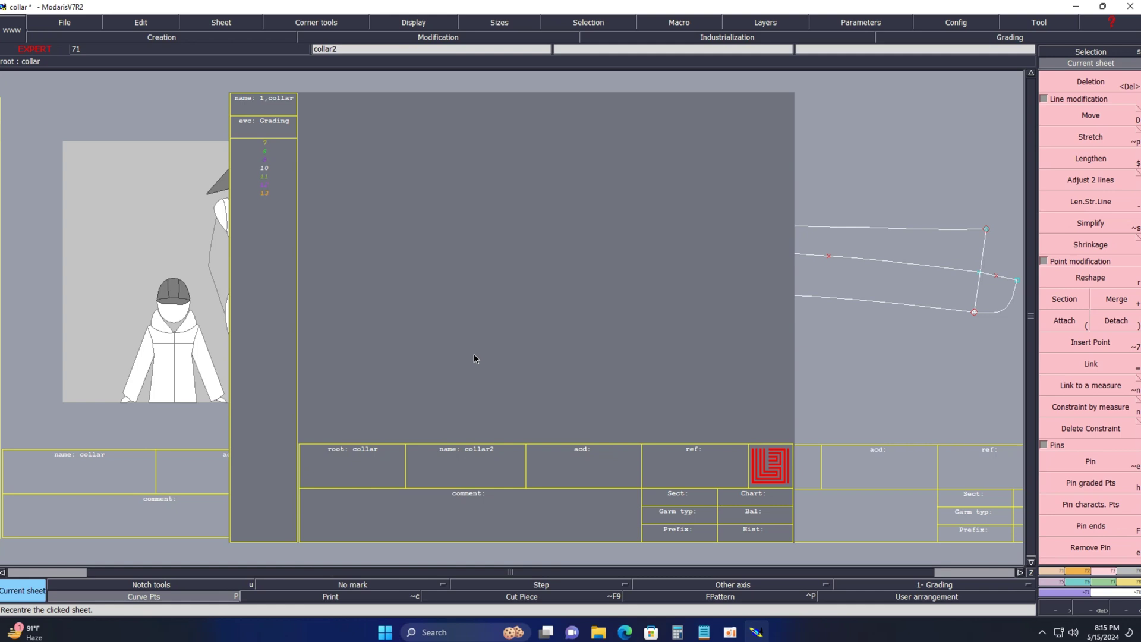
Draw a rectangle 70 cm wide and 25 cm high on the collar2 sheet
key(shift+r)
click(366, 232)
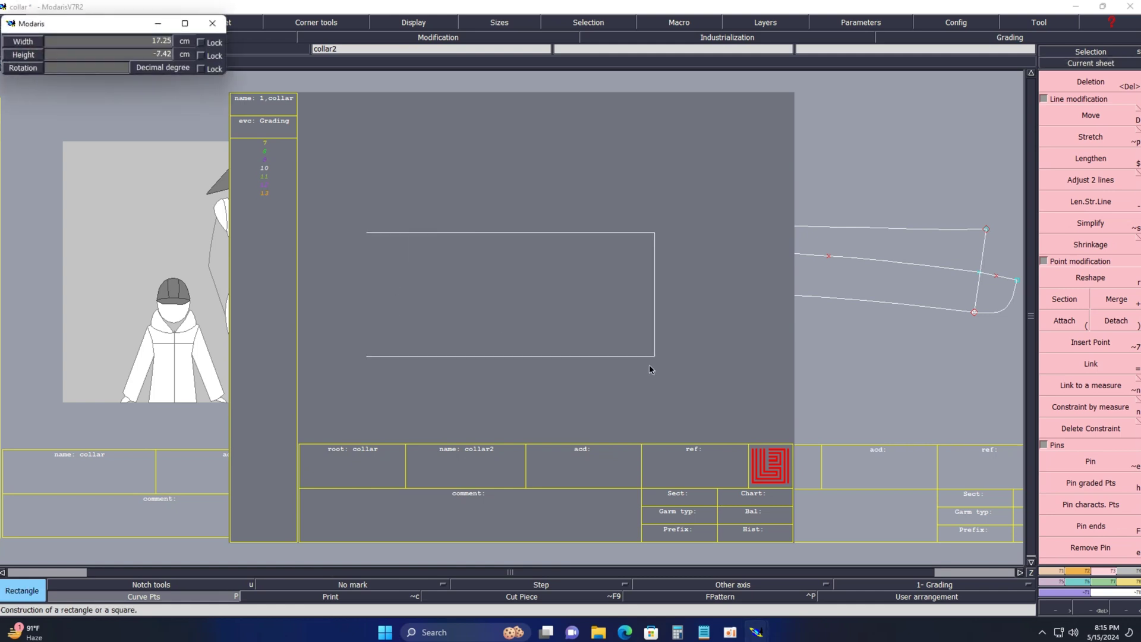
key(Up)
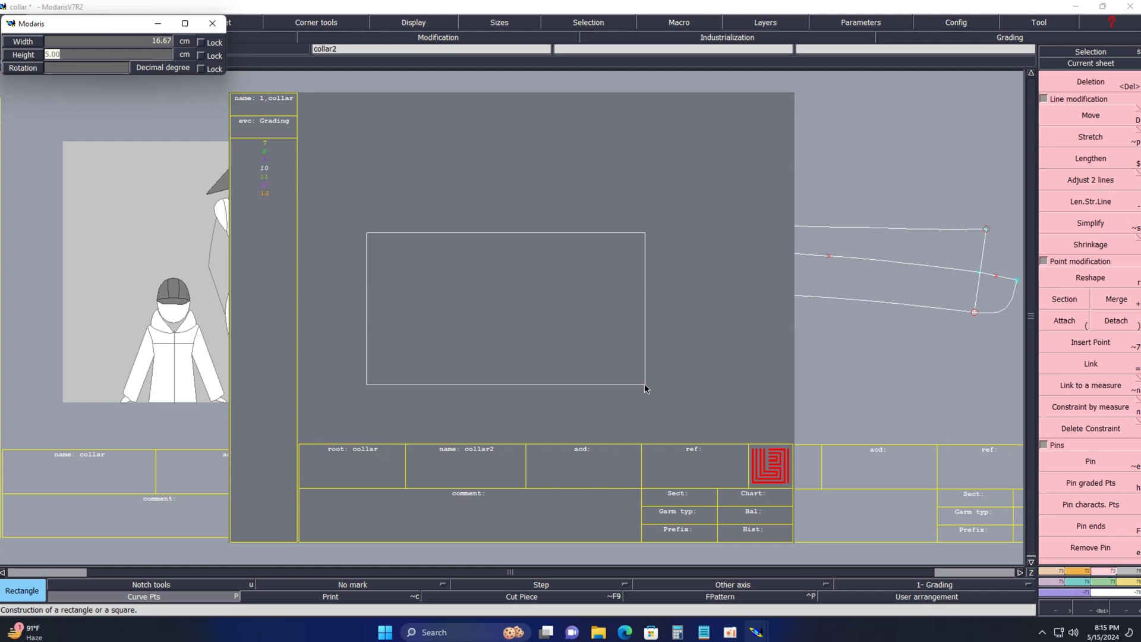
text(25)
key(Up)
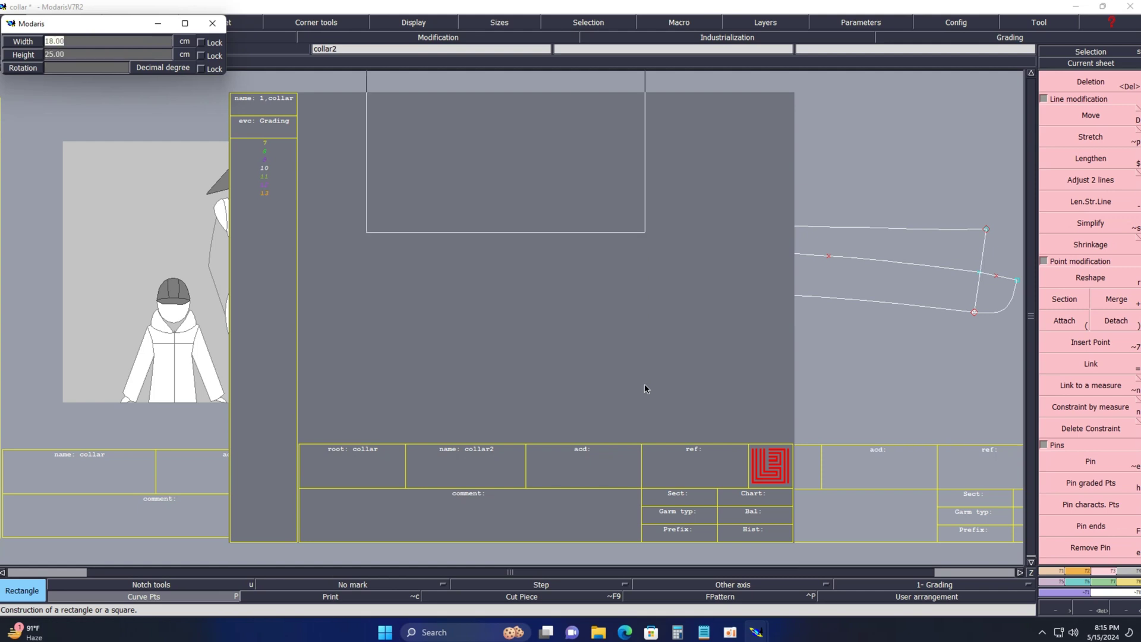
text(70)
key(Return)
key(Home)
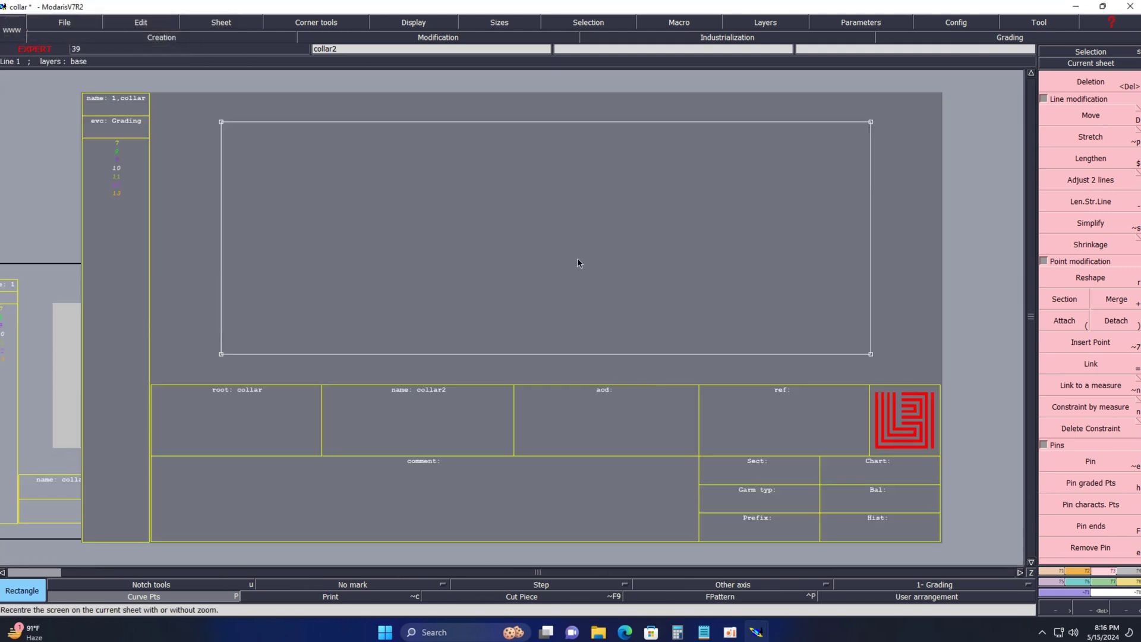
Create two lines inside the rectangle parallel to its left edge, at distances of 9 cm and 1.5 cm
key(p)
click(221, 256)
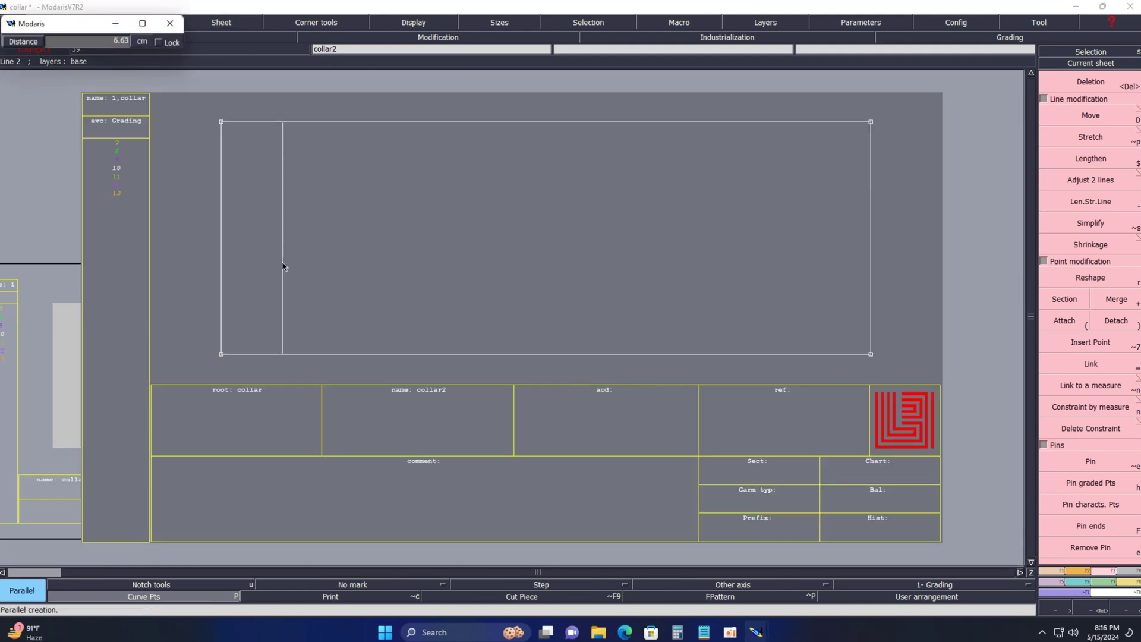
text(2.50)
key(Return)
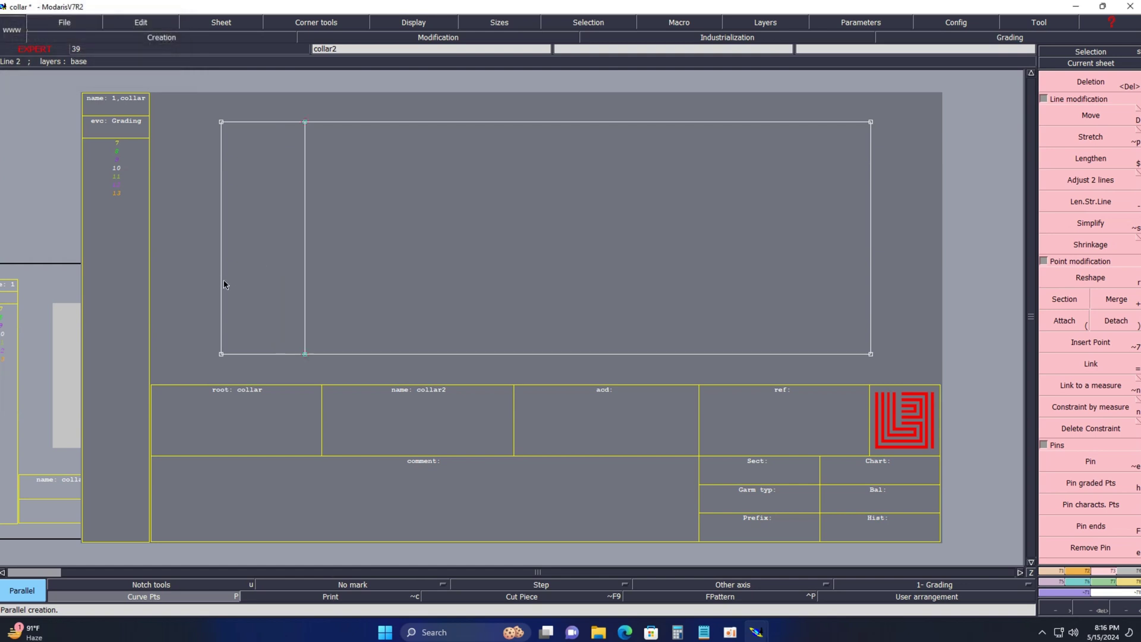
text(1.5)
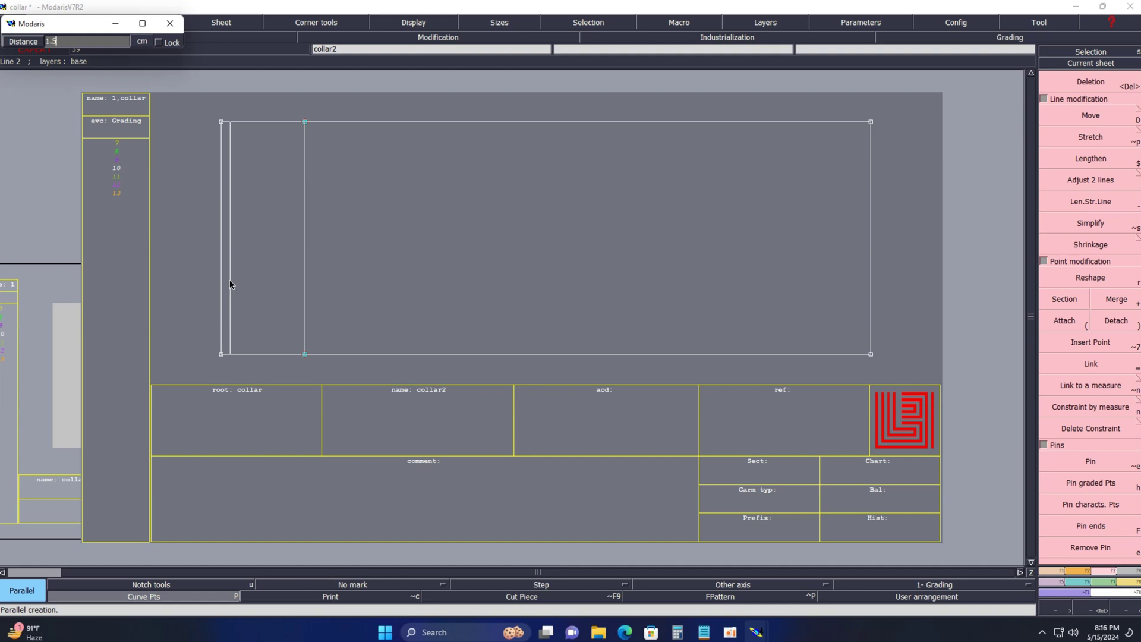
key(Return)
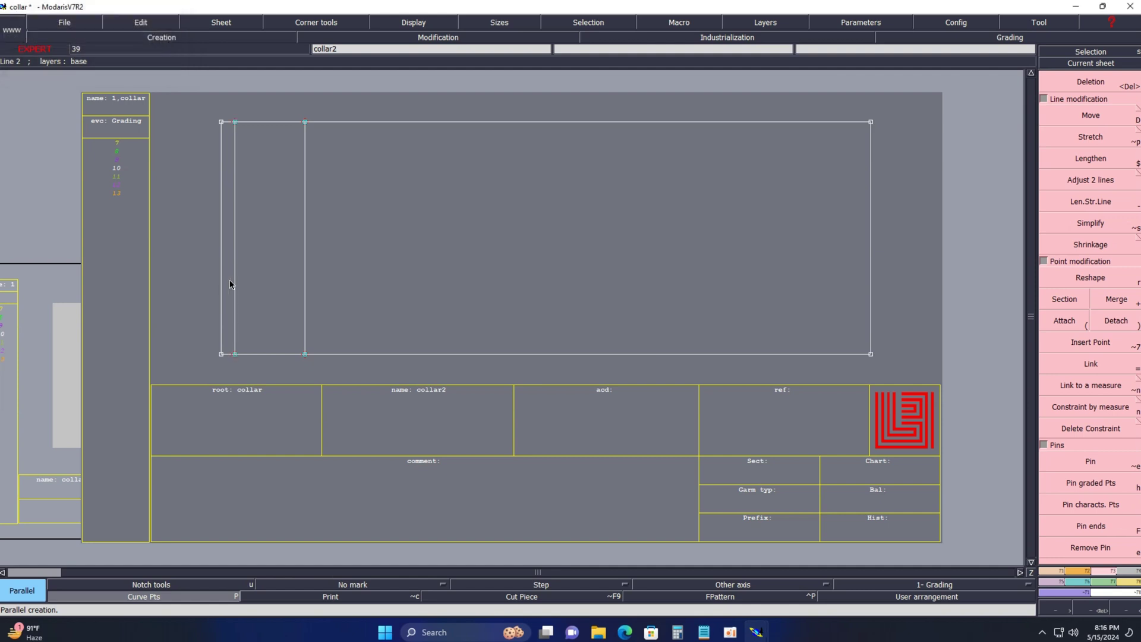
Place a developed point on the rectangle's left edge at -7.5 cm from the lower corner and insert it into the line
key(d)
click(220, 354)
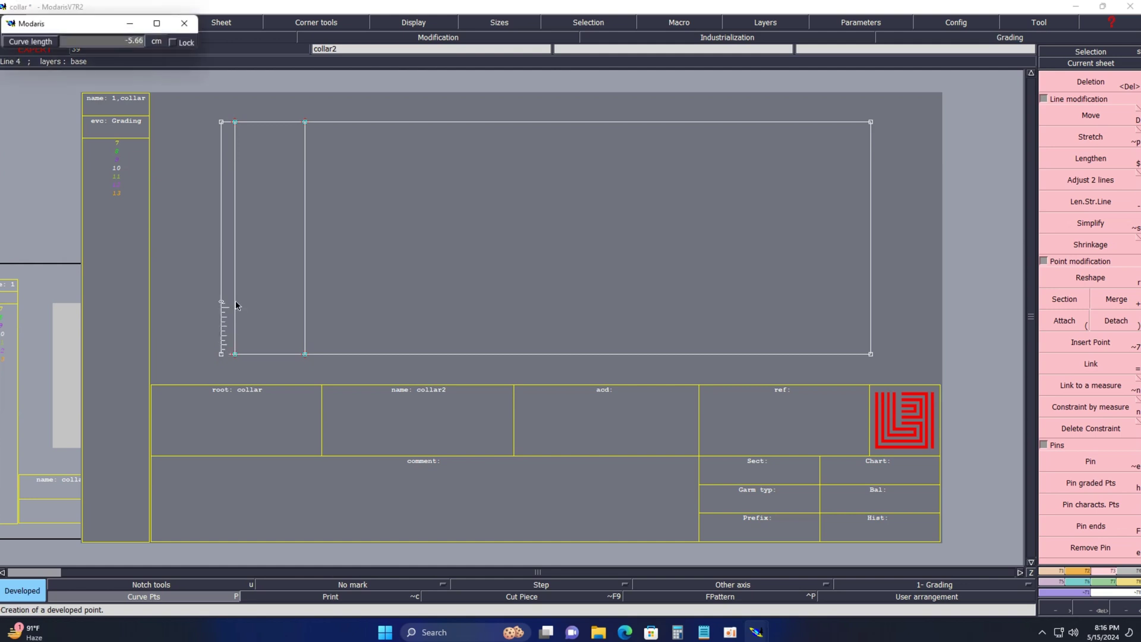
text(-7.5)
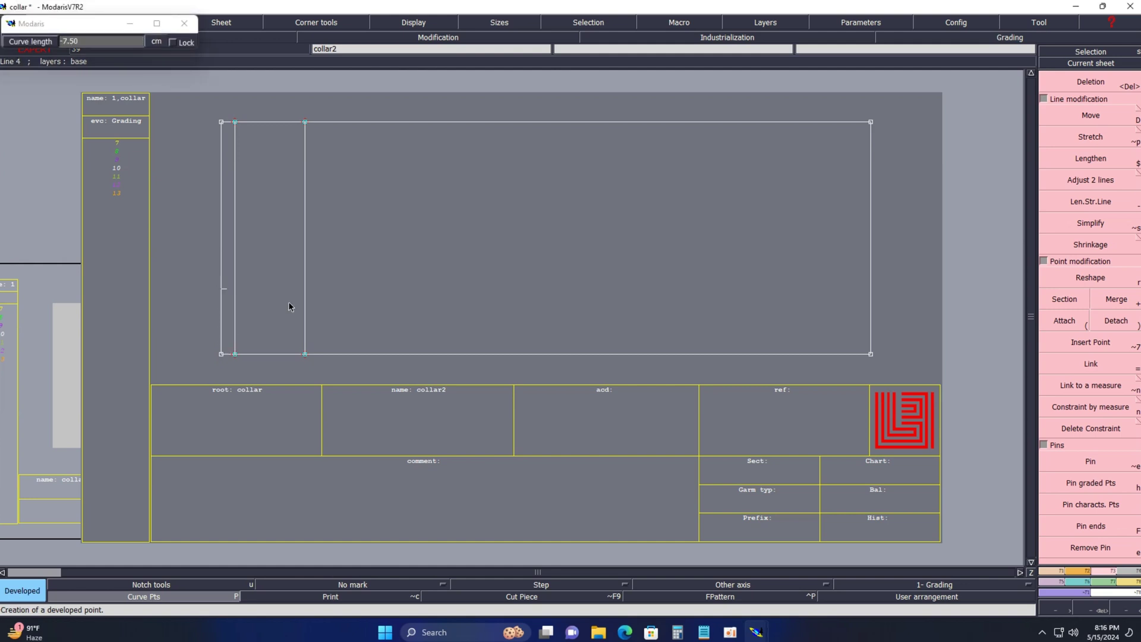
key(Return)
key(shift+7)
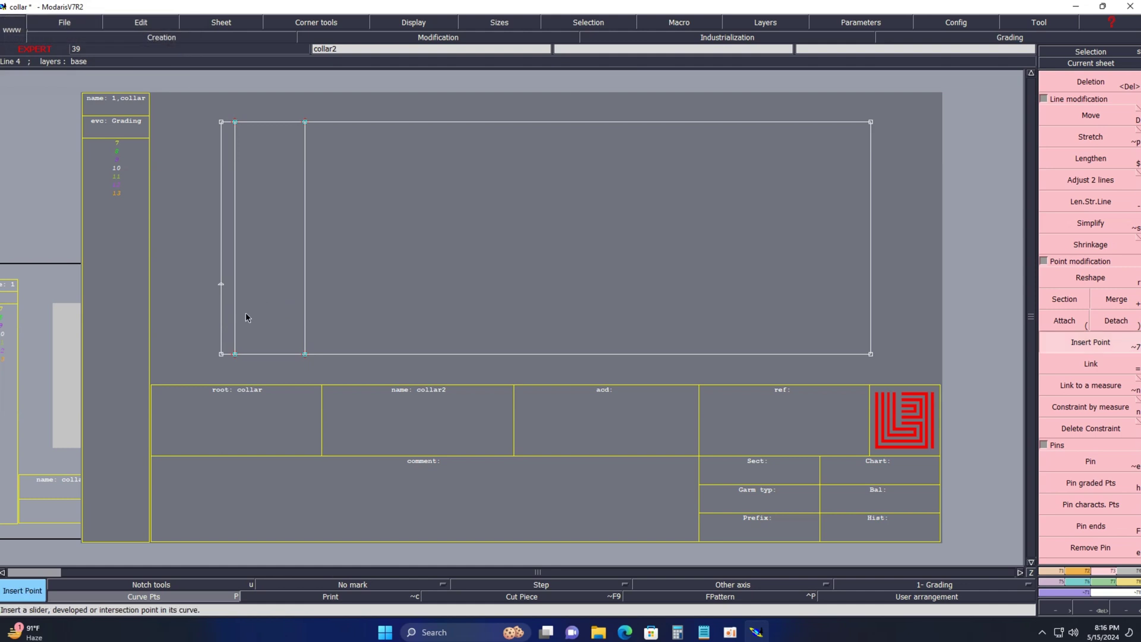
click(221, 289)
key(3)
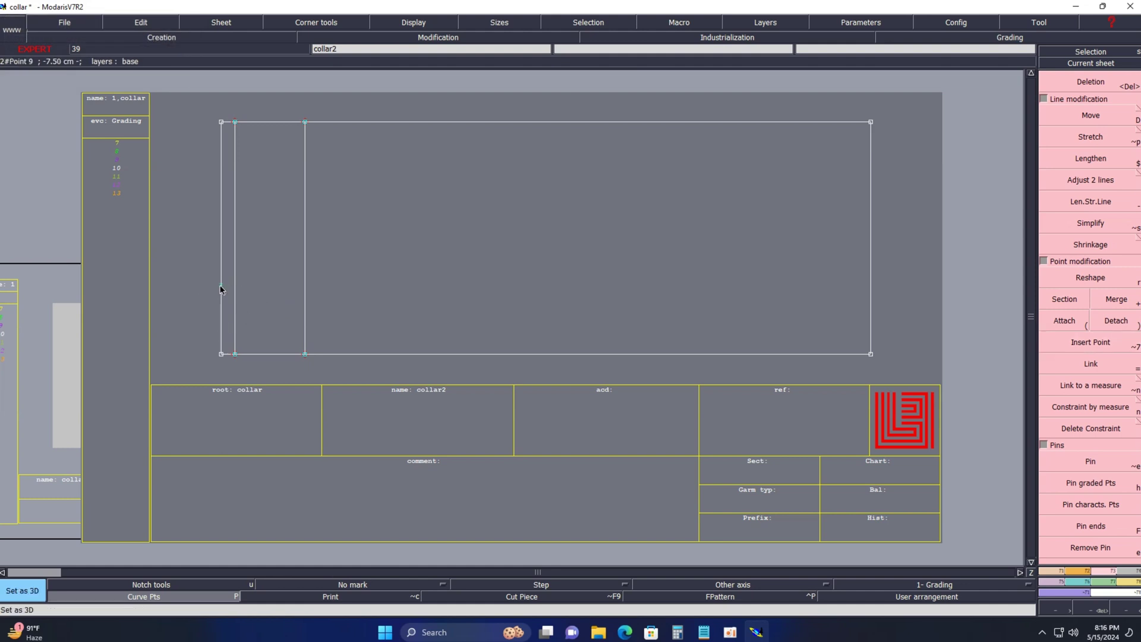
Draw two straight Bezier lines from the left-edge point to the lower ends of the 1.5 cm and 9 cm parallels
key(b)
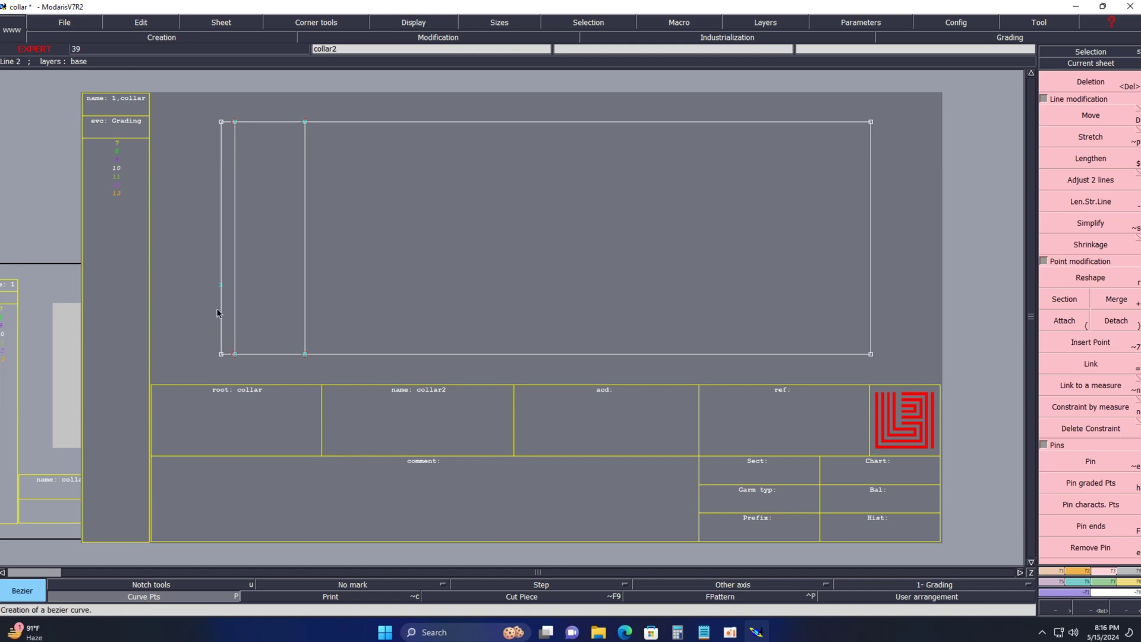
click(221, 285)
click(234, 355)
right_click(234, 354)
click(221, 285)
click(305, 355)
right_click(306, 355)
Measure the distance along the bottom edge from the rectangle's lower-left corner to the farther parallel
key(l)
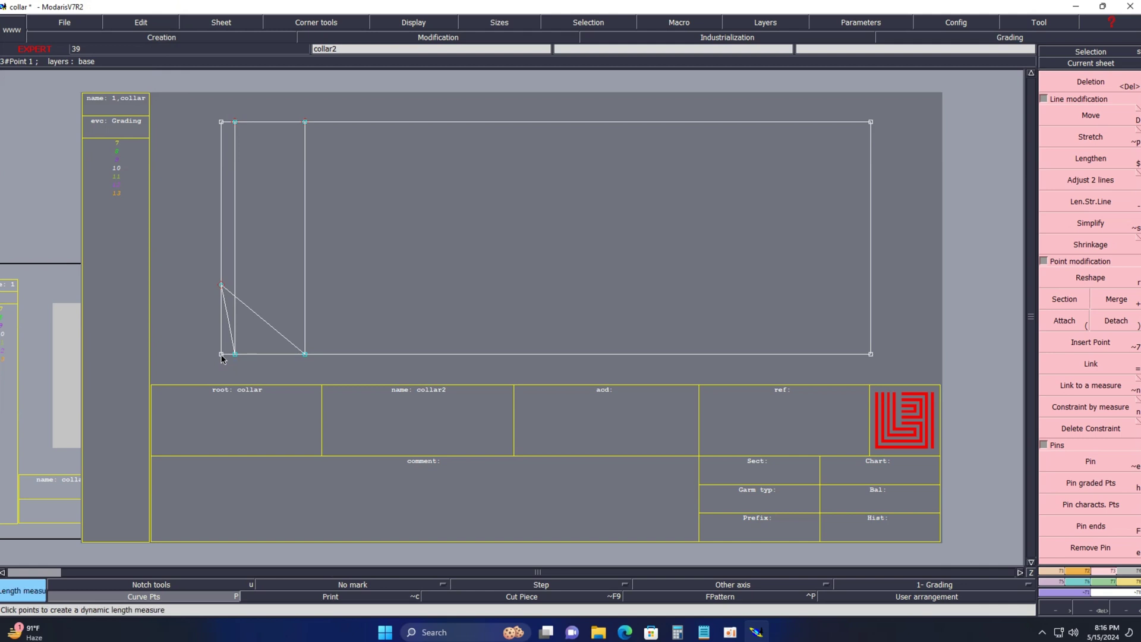
click(221, 354)
click(305, 357)
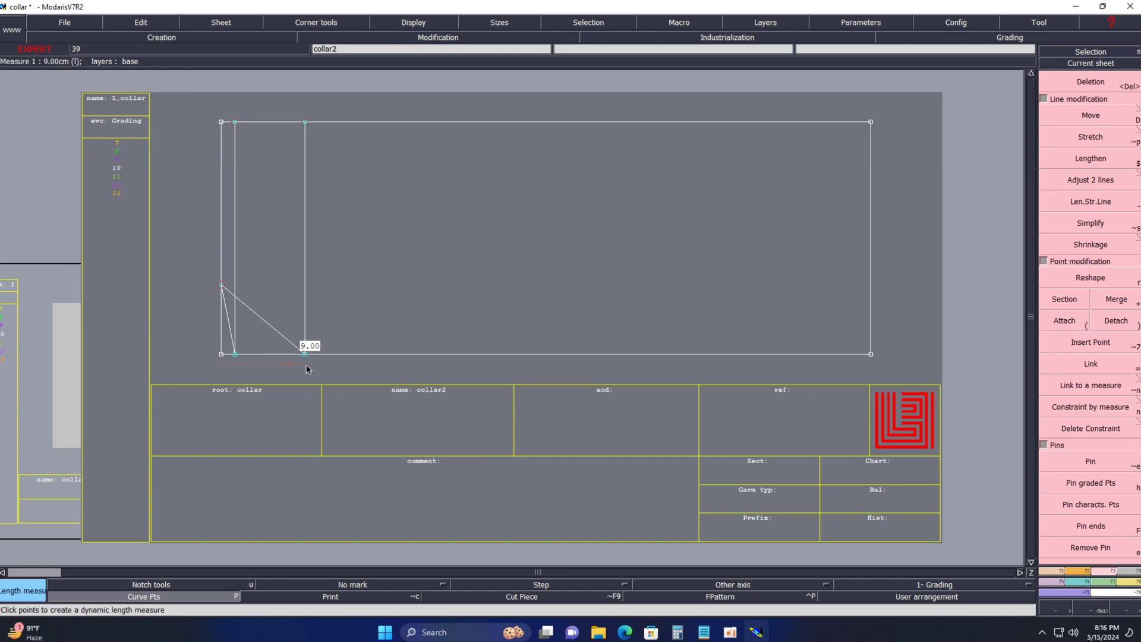
right_click(305, 365)
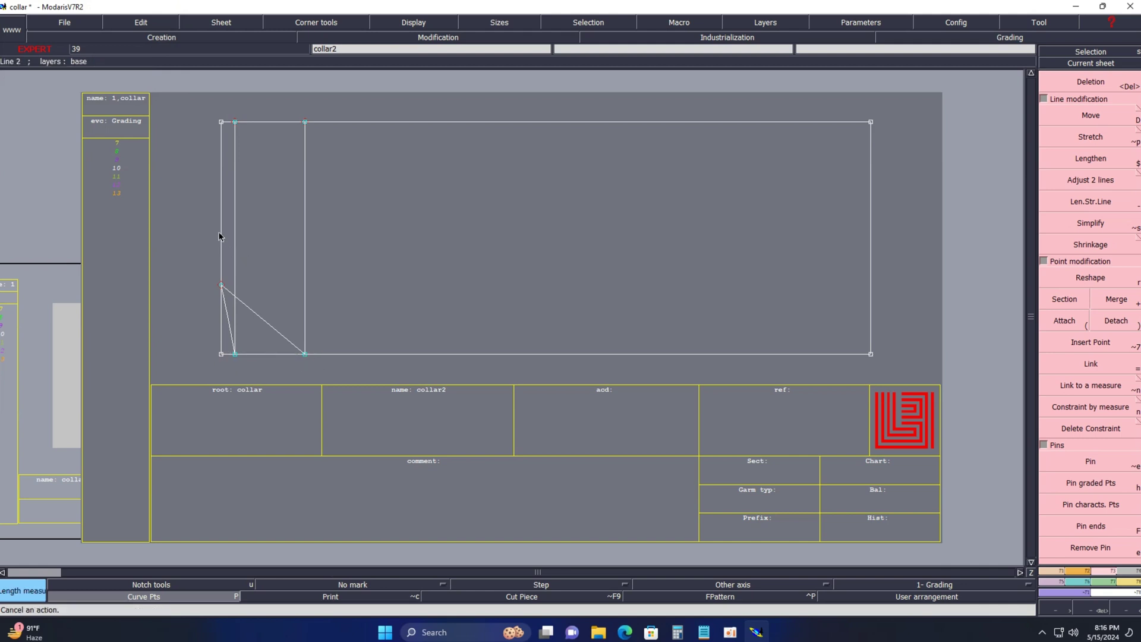
key(shift+s)
click(275, 245)
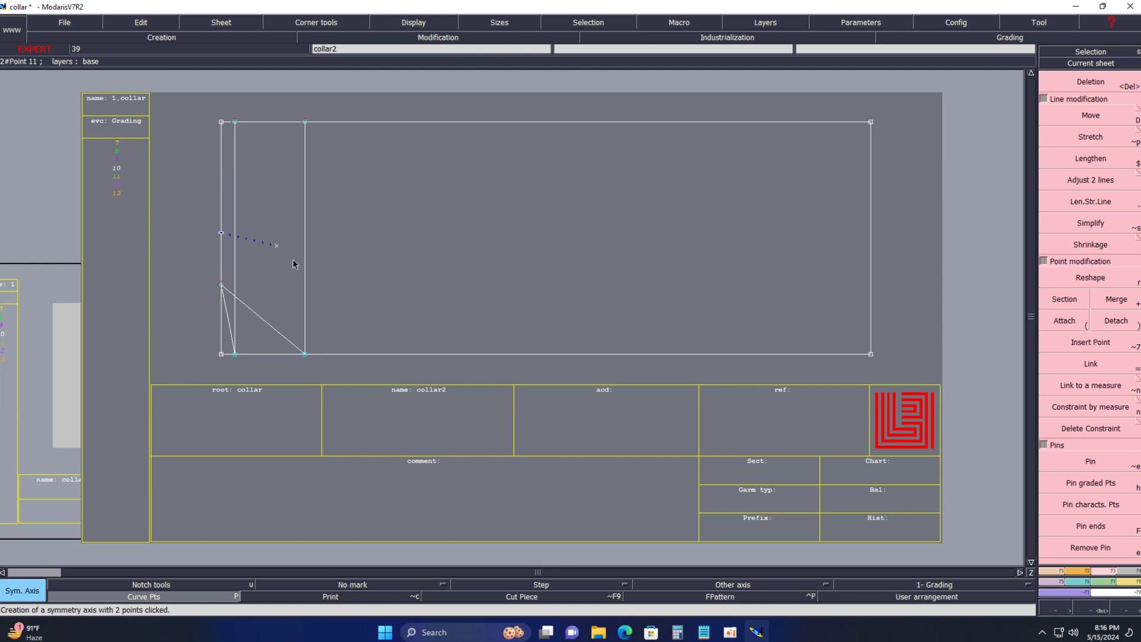
key(ctrl+z)
Create another line parallel to the rectangle's left edge at a distance of 5 cm
key(p)
click(221, 230)
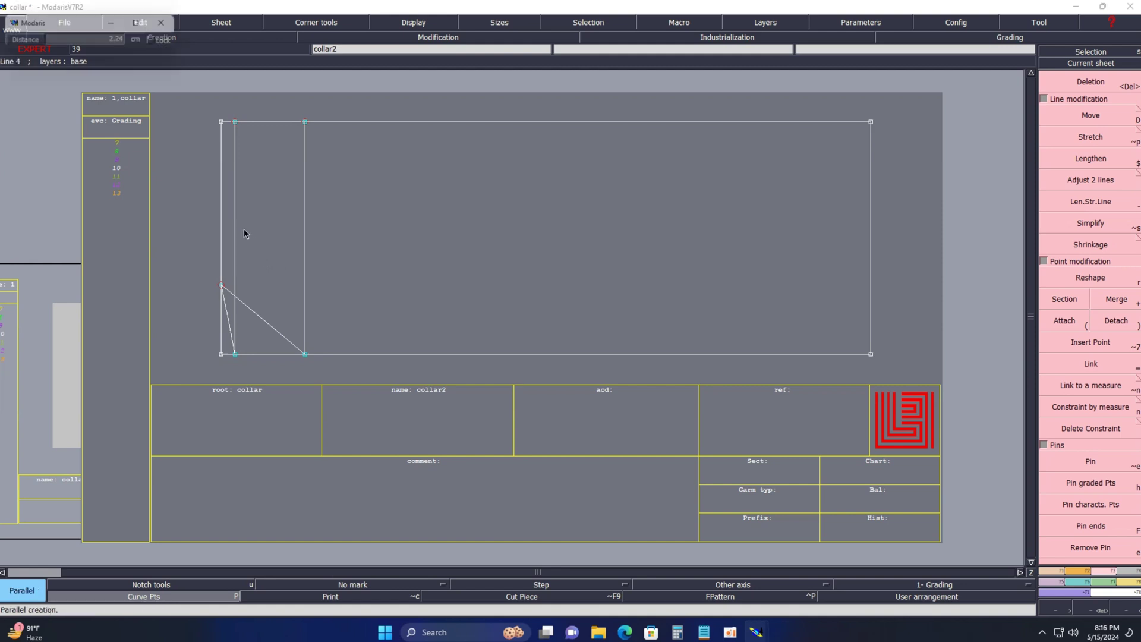
key(Down)
text(5)
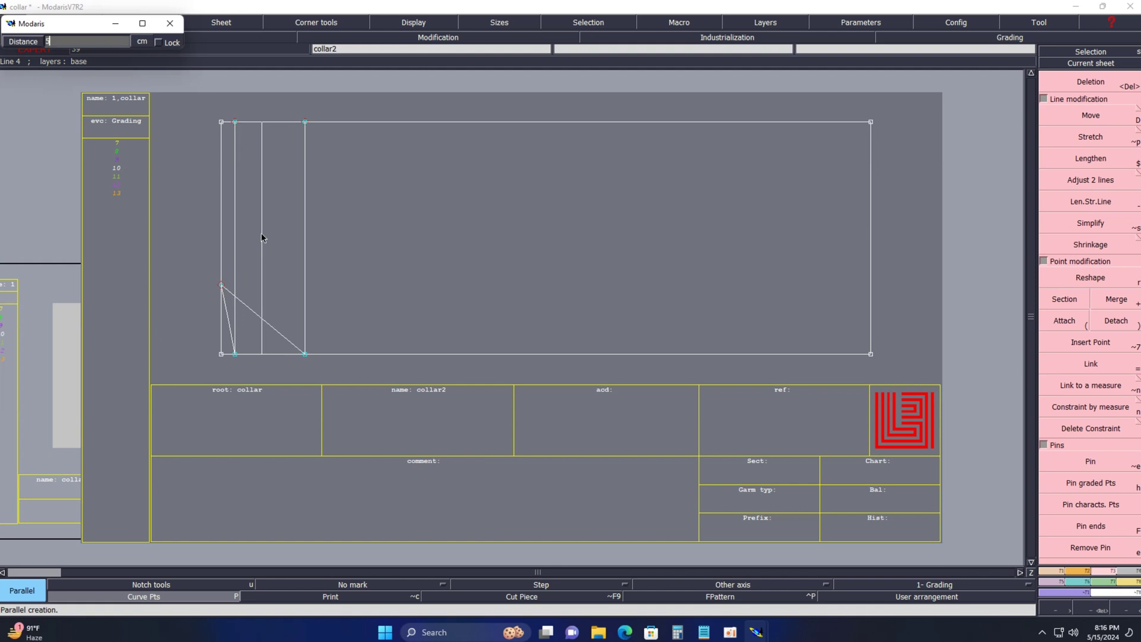
key(Return)
key(Delete)
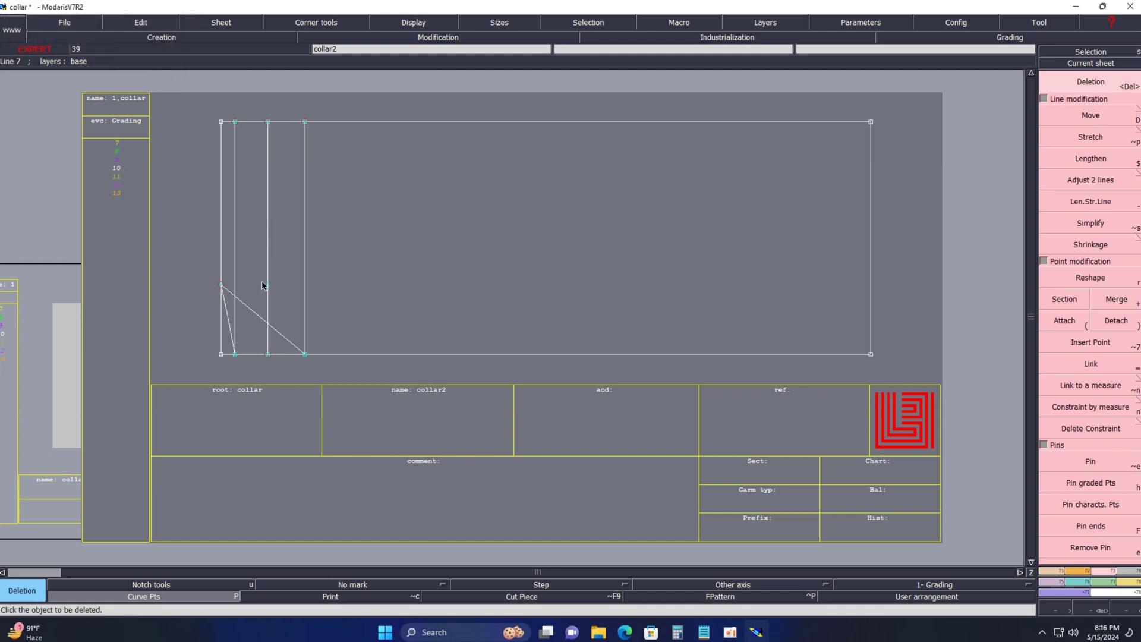
Draw a straight Bezier line about 16 cm long from the left-edge point up to the 5 cm parallel near its top
key(b)
click(221, 285)
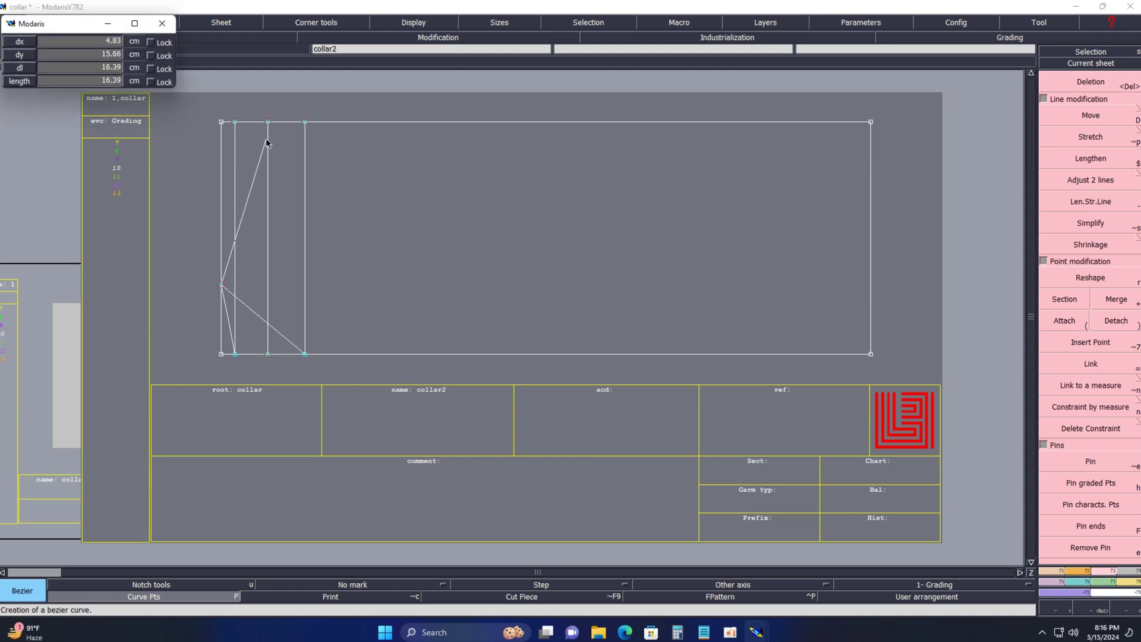
click(267, 137)
key(Return)
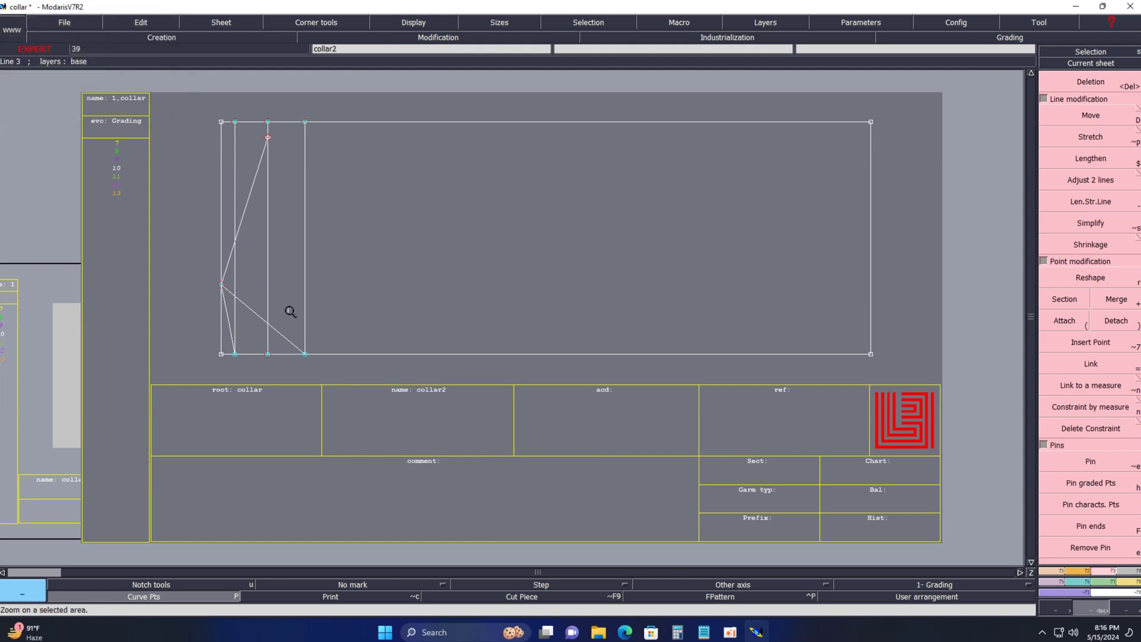
drag(158, 211, 431, 366)
click(431, 367)
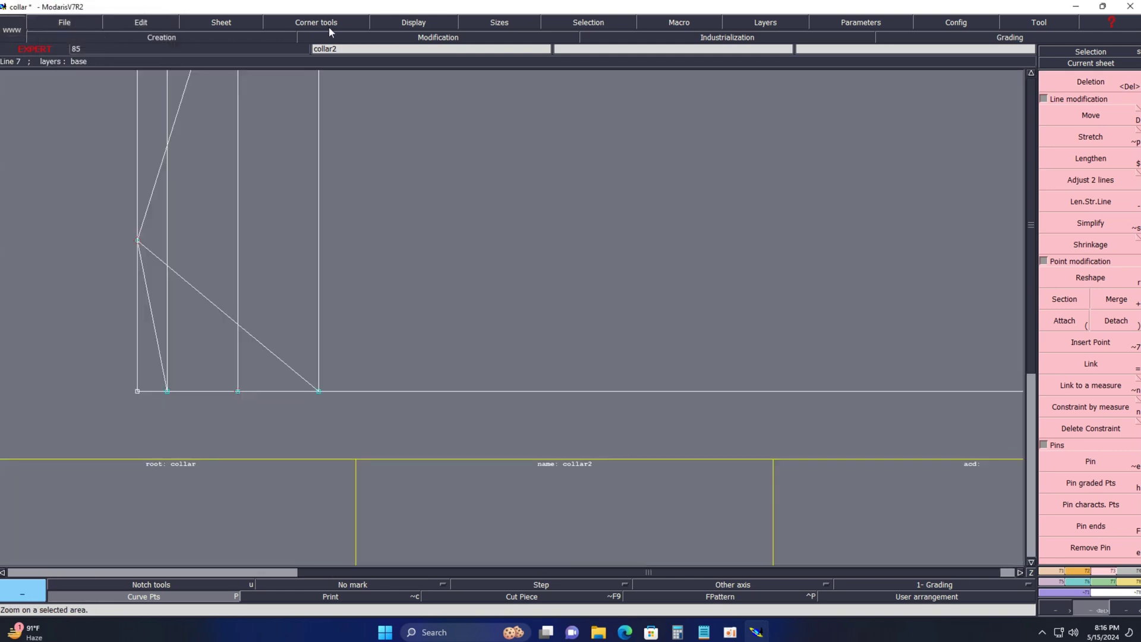
Display the curve handles and reshape the line to the 9 cm parallel's lower end into a smooth outward-rounded curve
click(412, 24)
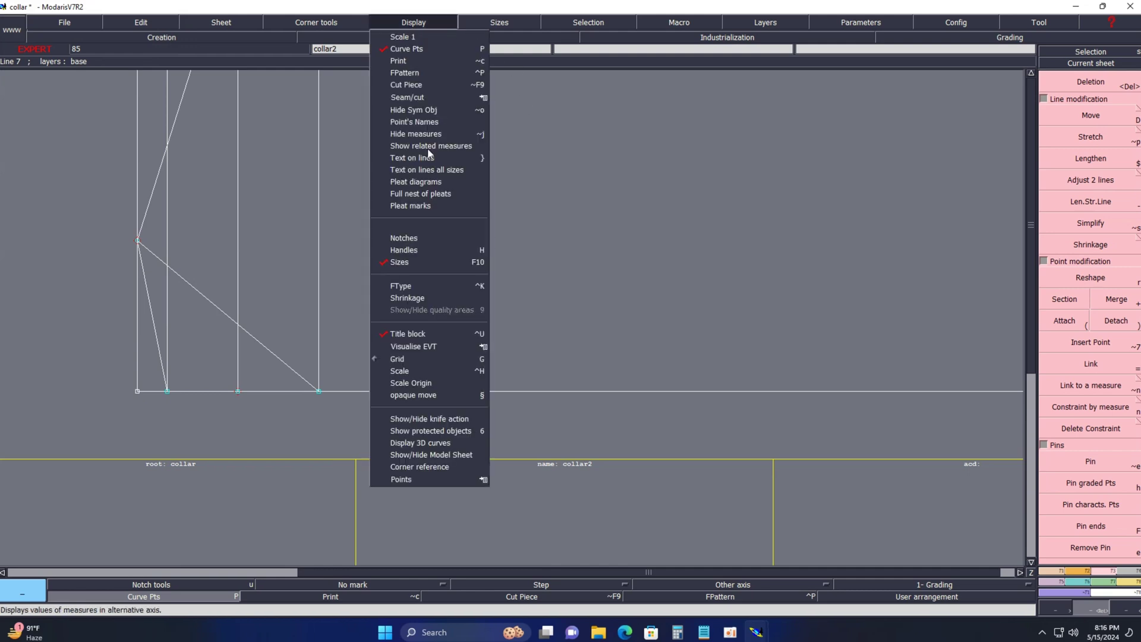
click(428, 248)
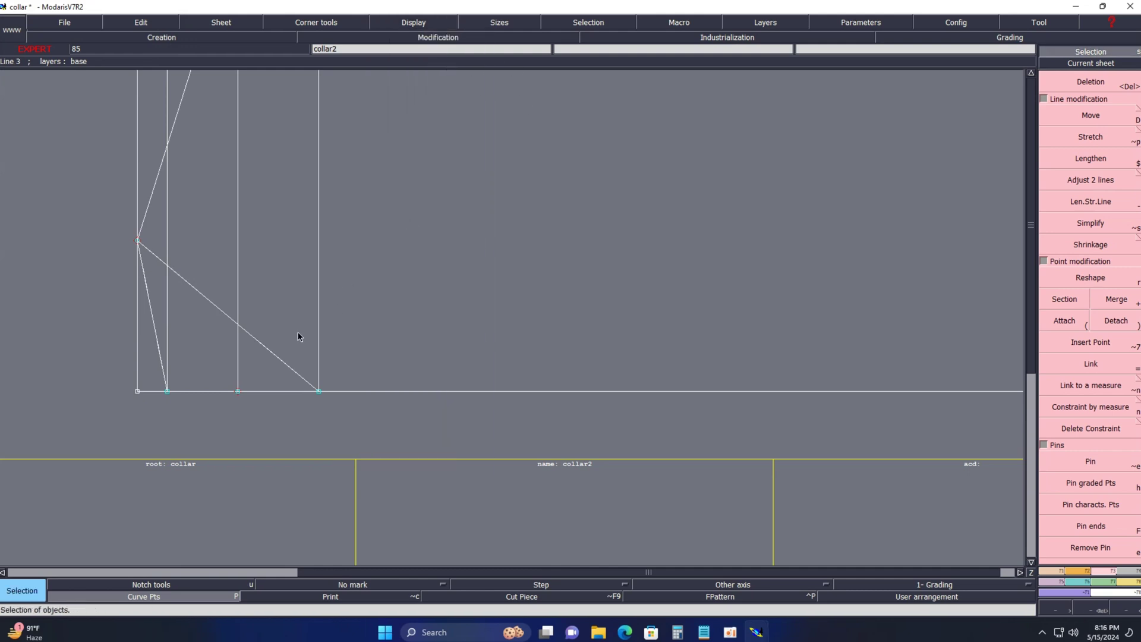
key(r)
click(179, 280)
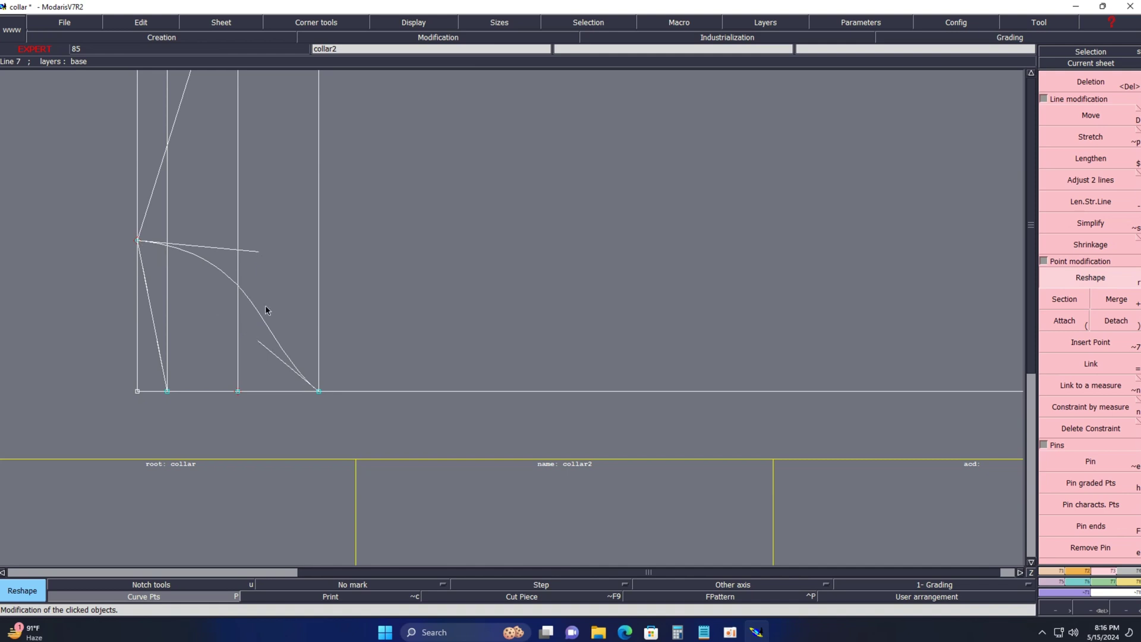
click(308, 277)
click(255, 251)
click(228, 234)
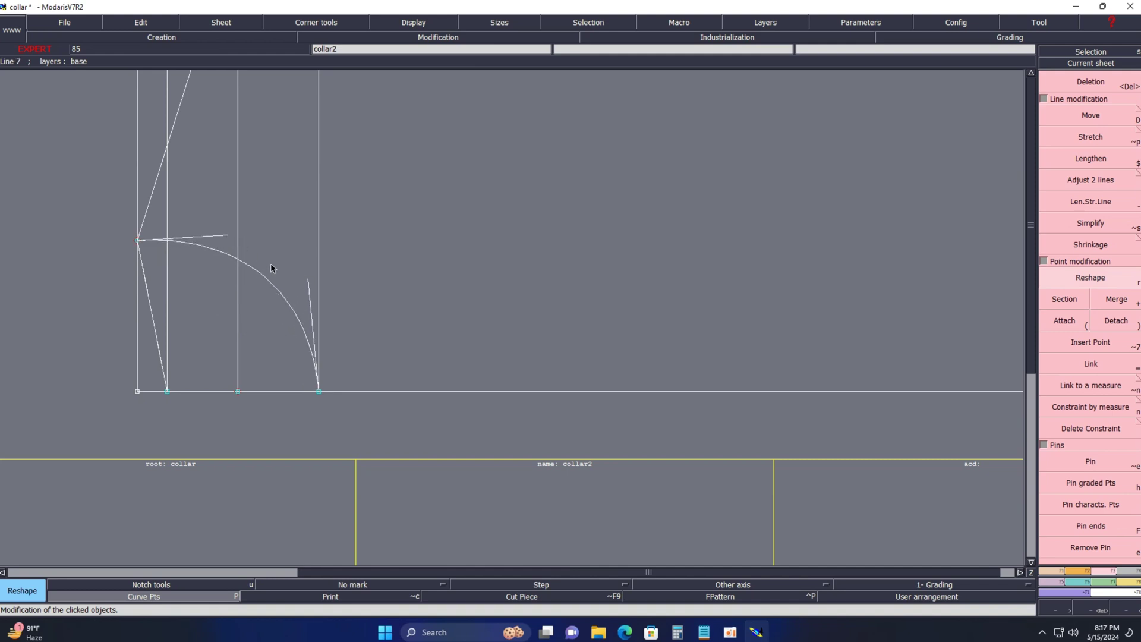
click(308, 280)
click(306, 271)
Reshape the line to the 1.5 cm parallel's lower end into a curve bulging outward towards that parallel
click(163, 300)
click(147, 288)
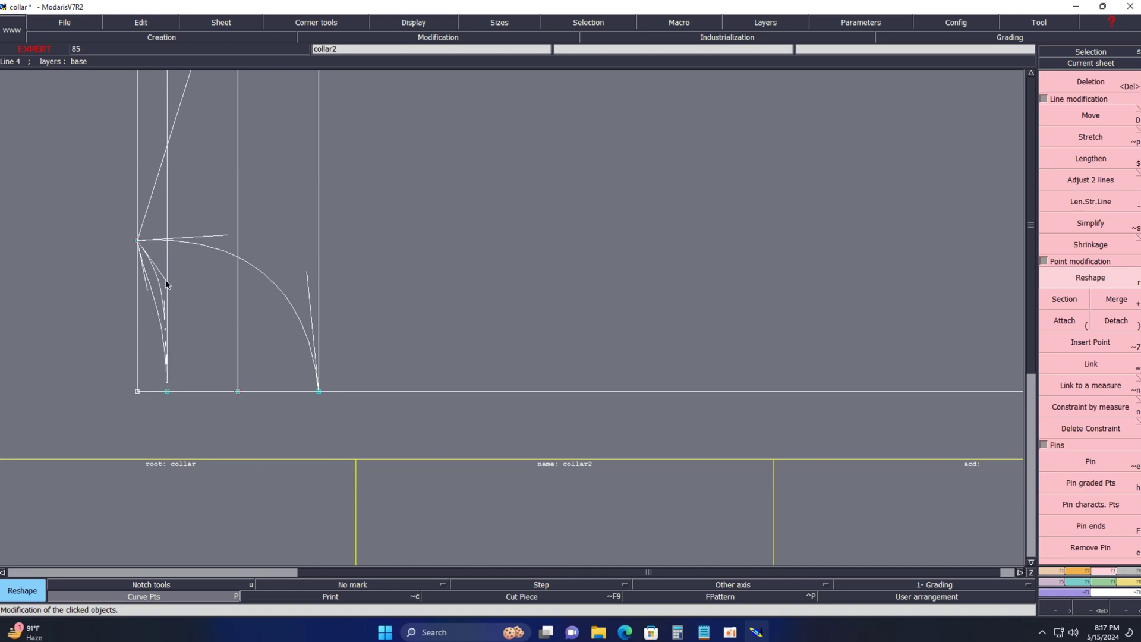
click(166, 278)
Refine both handles of the outer curve so it leaves the left-edge point slightly downward and meets the bottom edge nearly vertically
click(225, 239)
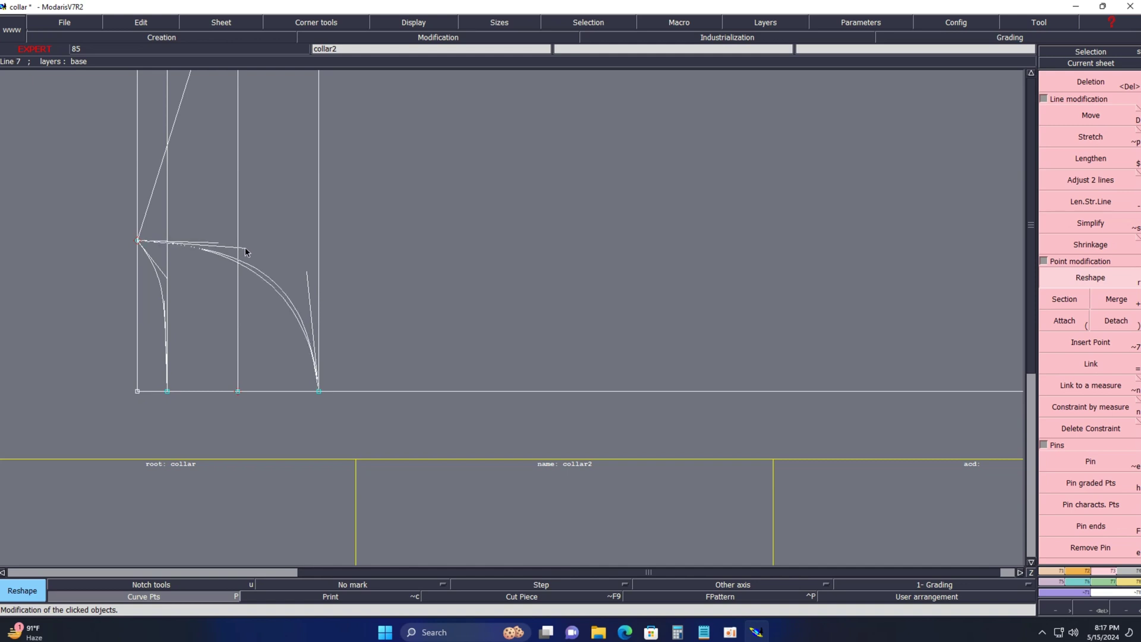
click(245, 247)
click(316, 274)
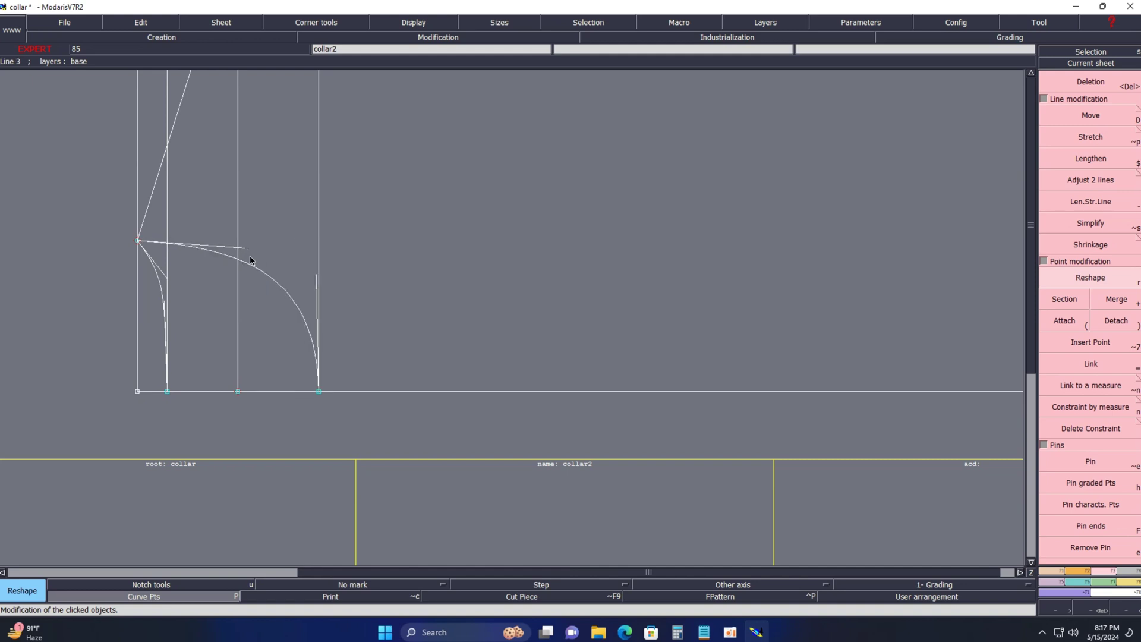
click(245, 247)
click(249, 247)
Finish reshaping and hide the curve handles on the sheet
key(Home)
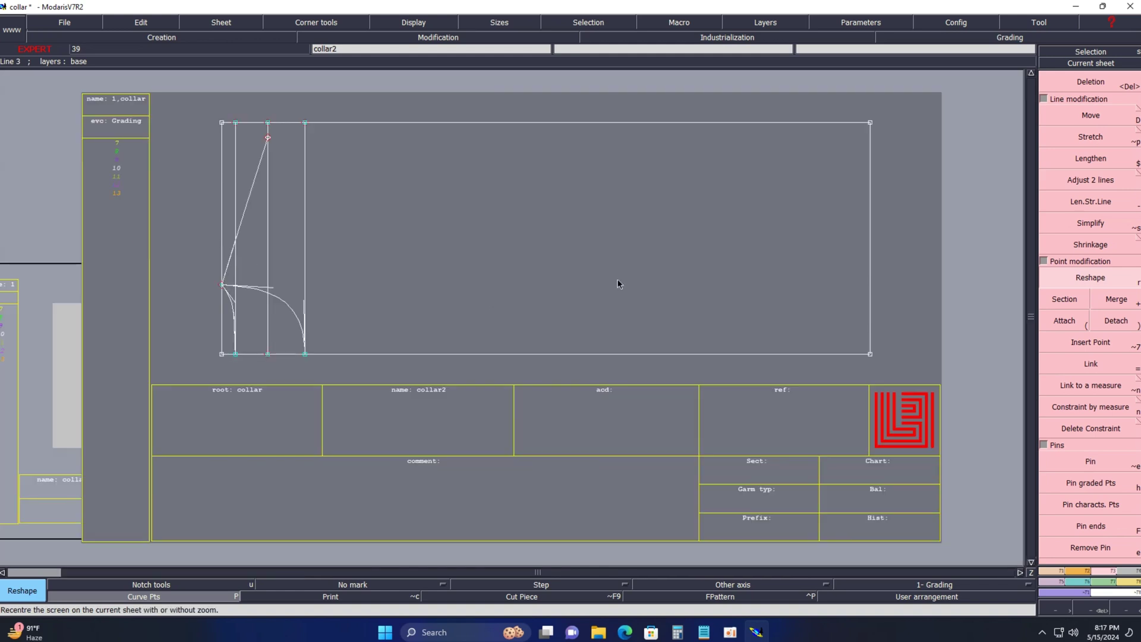
key(Return)
click(426, 21)
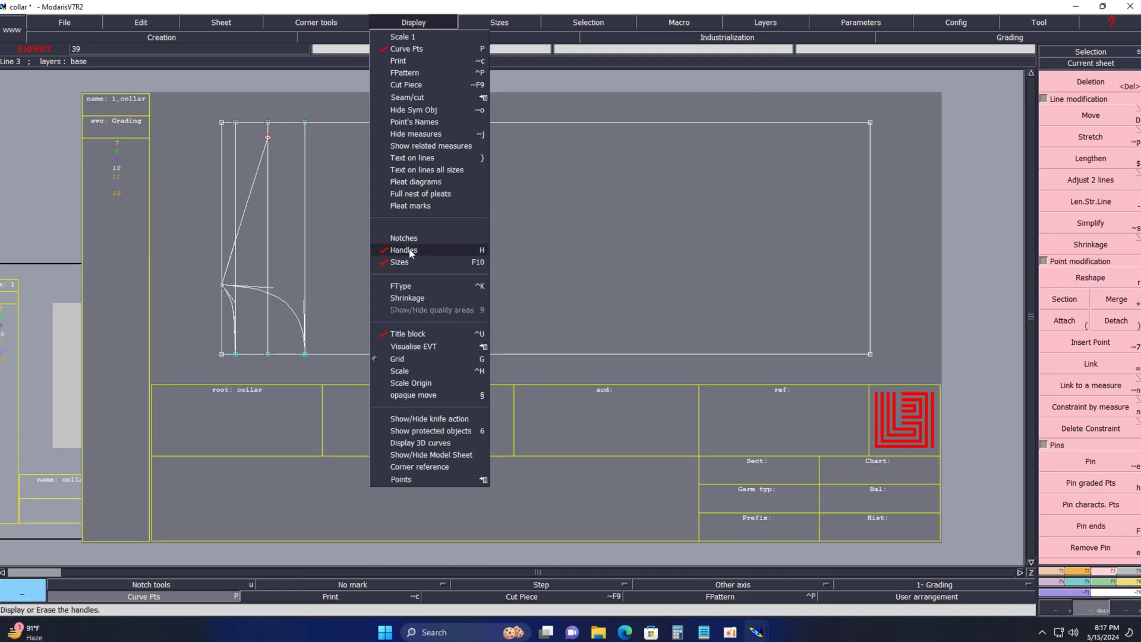
click(410, 250)
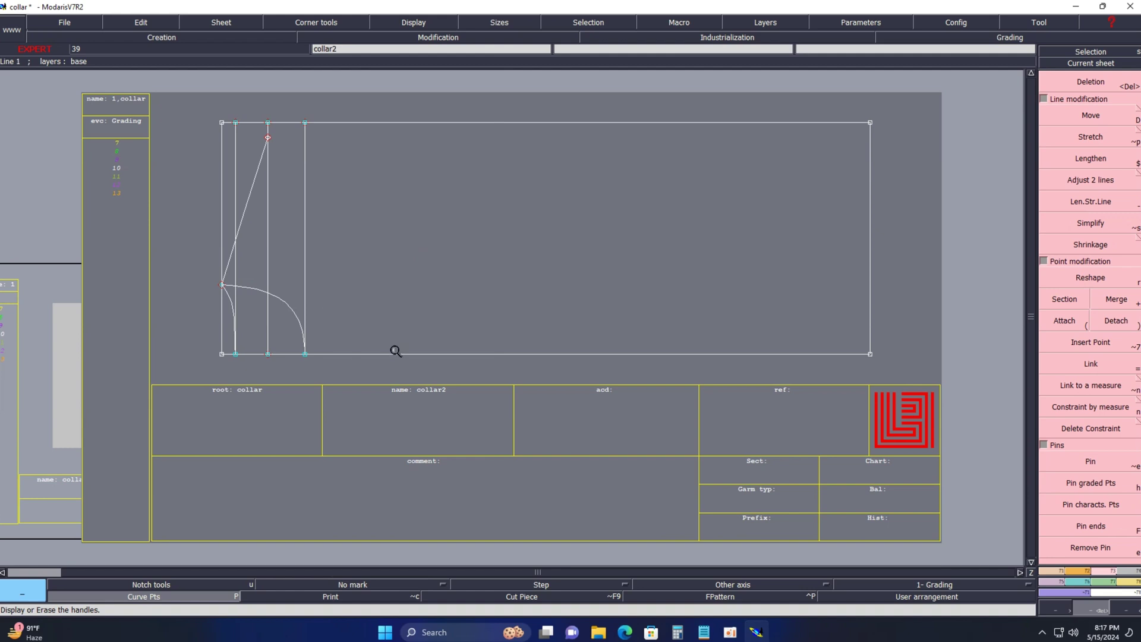
Create a line parallel to the rectangle's bottom edge 1.5 cm below it, entering a distance of -1.5
key(p)
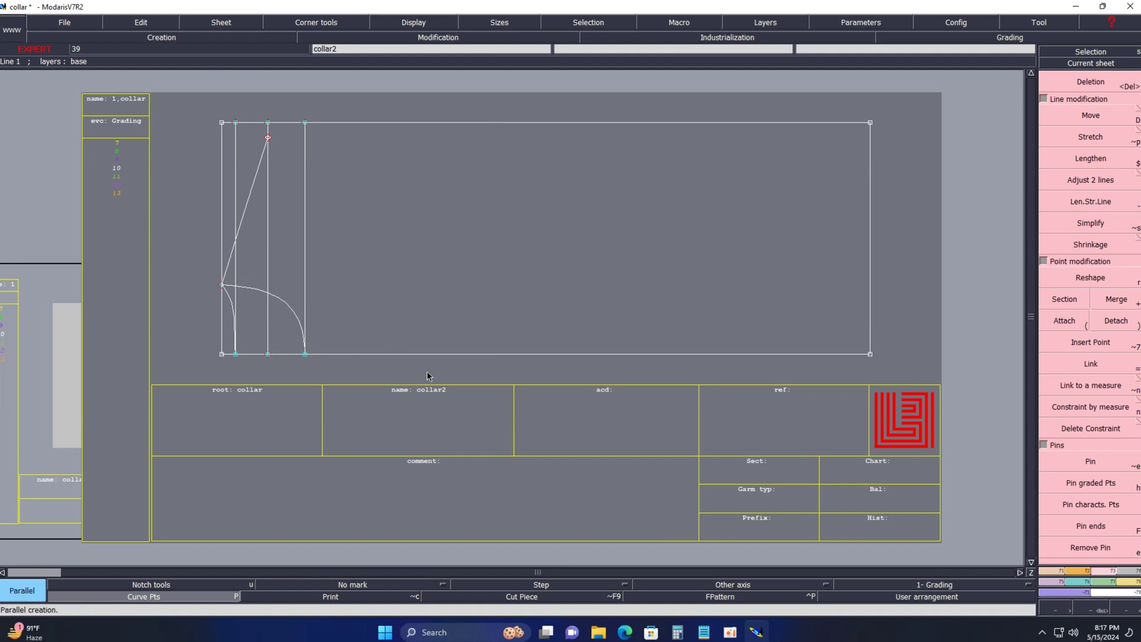
click(399, 355)
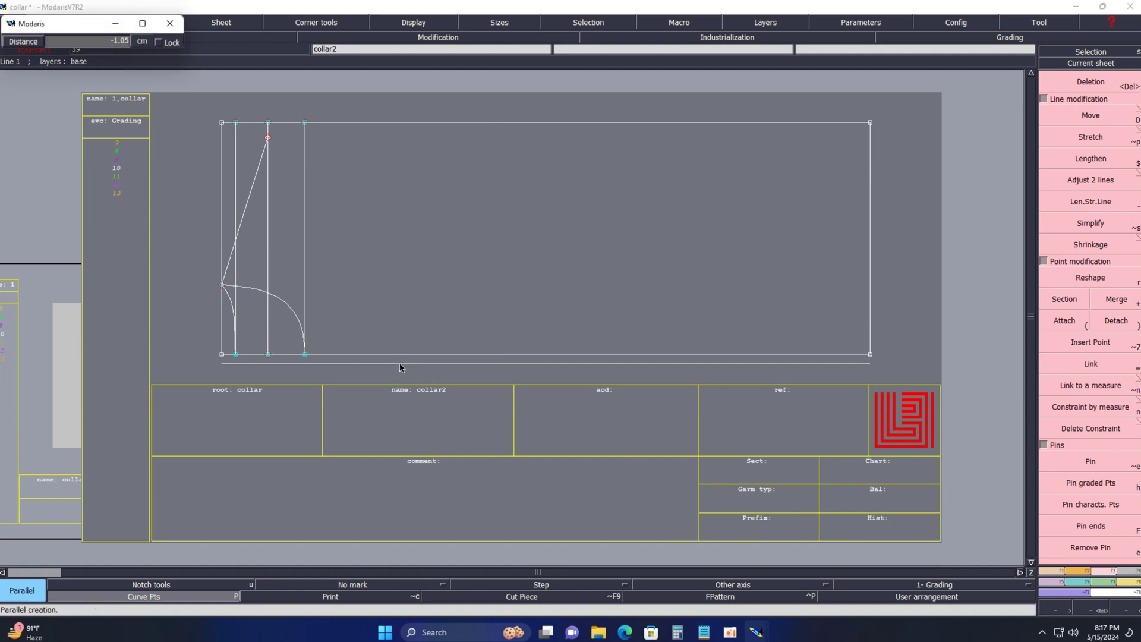
key(BackSpace)
text(-1.5)
key(Return)
key(Return)
Extend the outer curve straight down past the new lower parallel and trim it at their intersection
drag(156, 273, 474, 455)
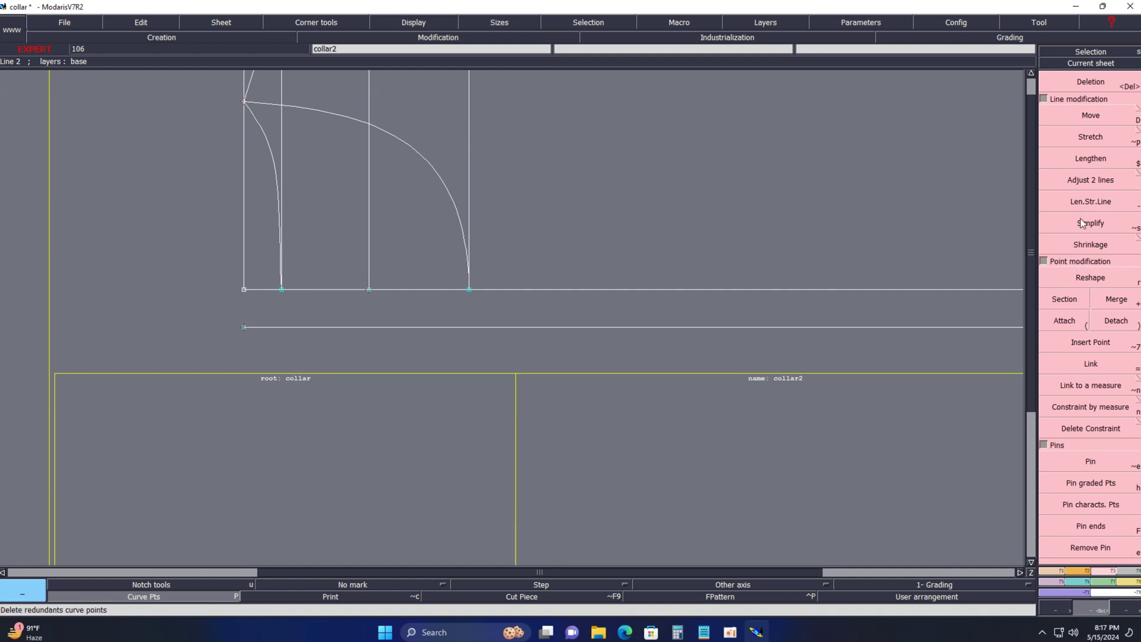
key(minus)
click(459, 220)
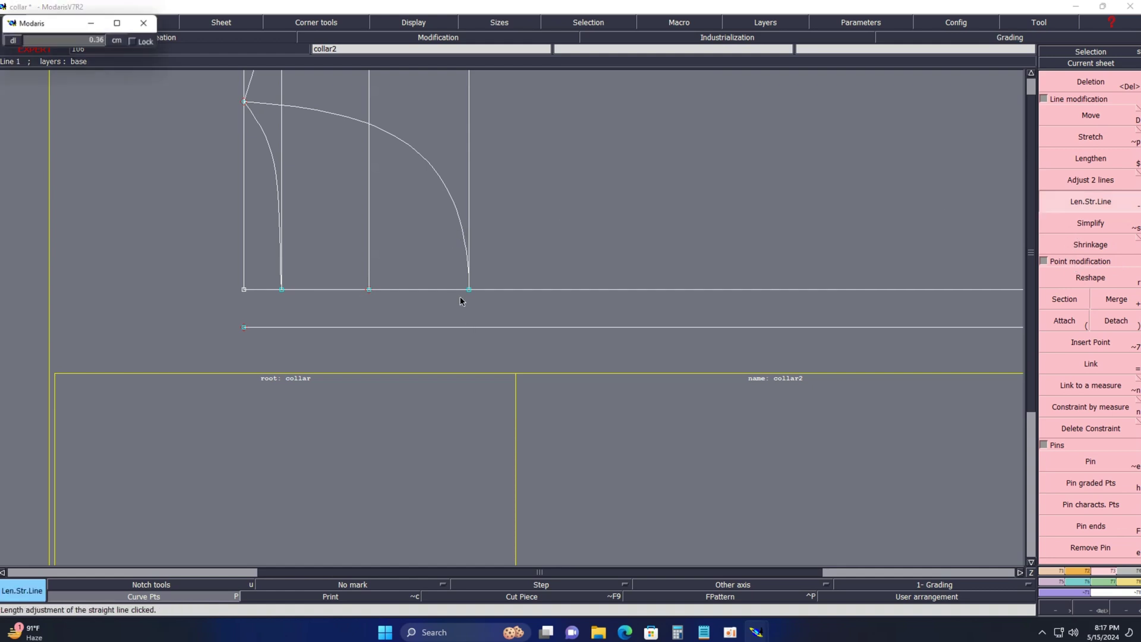
click(458, 348)
key(shift+i)
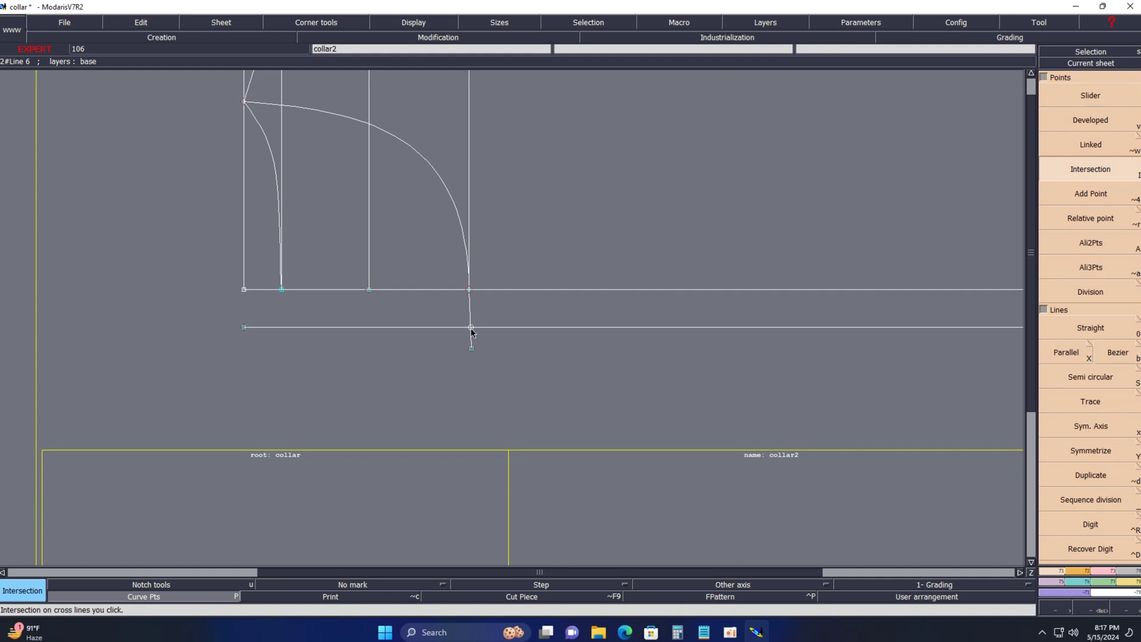
key(i)
click(471, 327)
key(Delete)
click(471, 349)
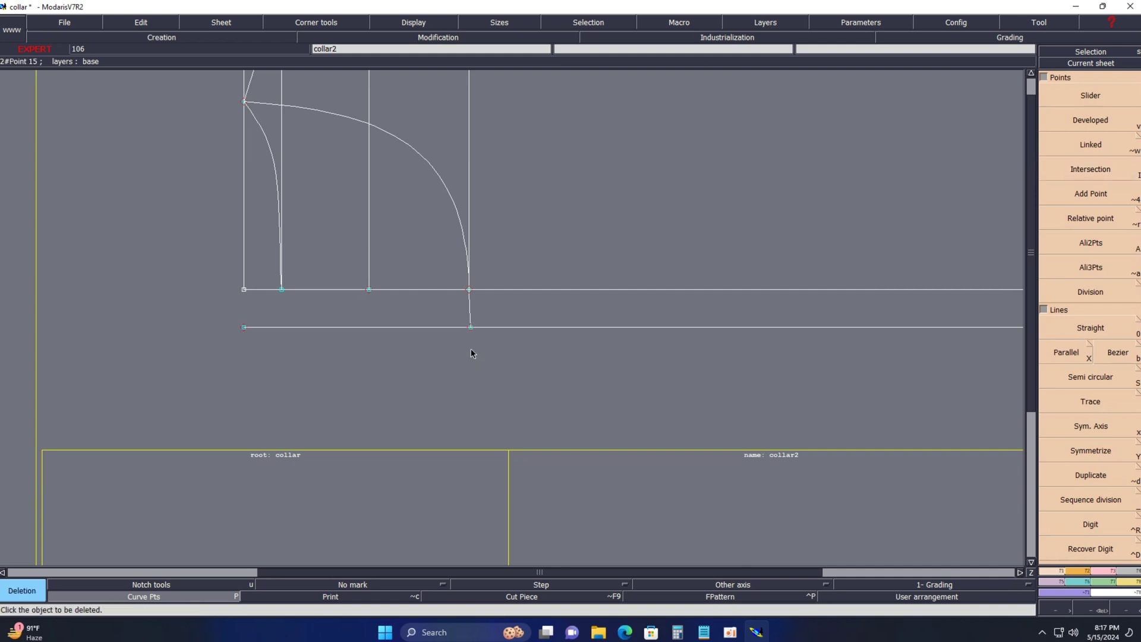
Delete the vertical 9 cm parallel and align the outer curve's lower end vertically beneath its point on the rectangle's bottom edge
click(468, 202)
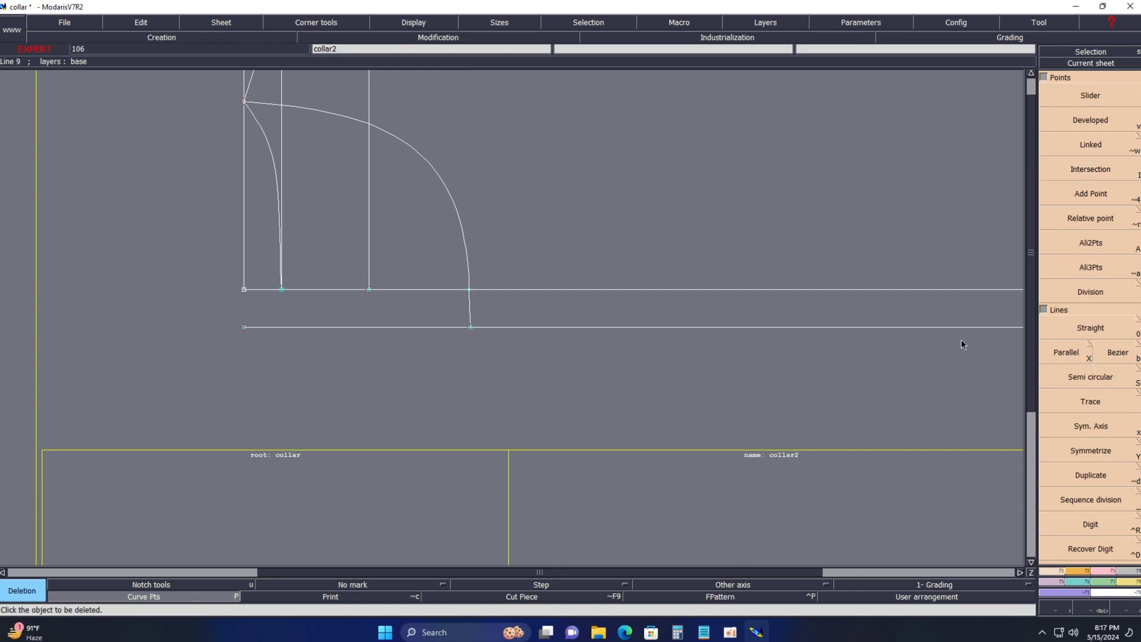
click(1090, 242)
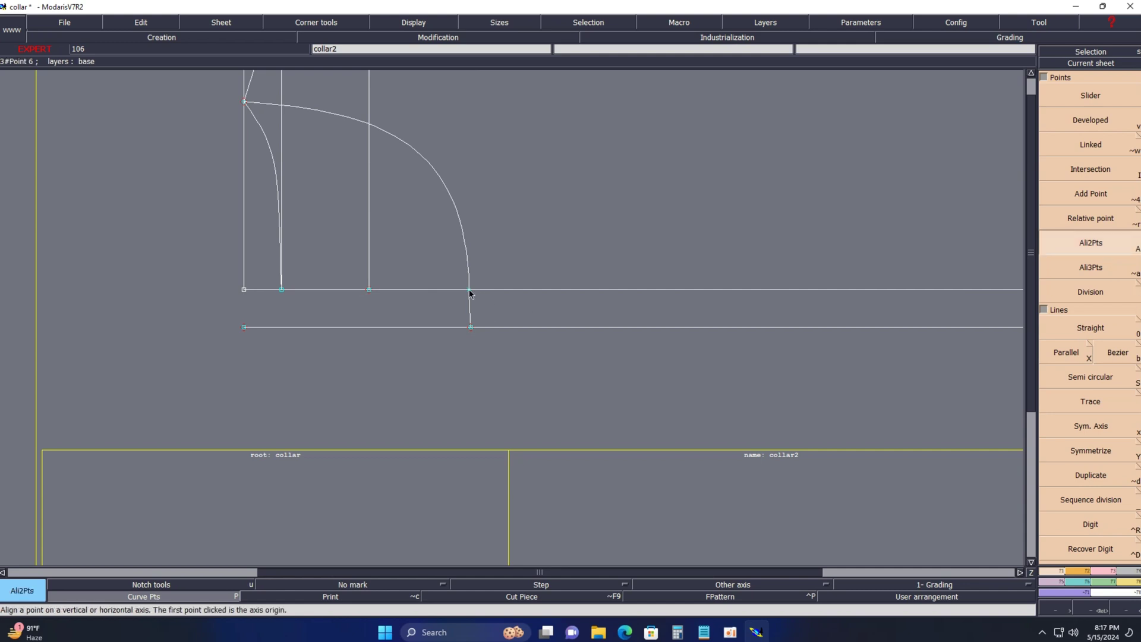
click(468, 290)
key(Home)
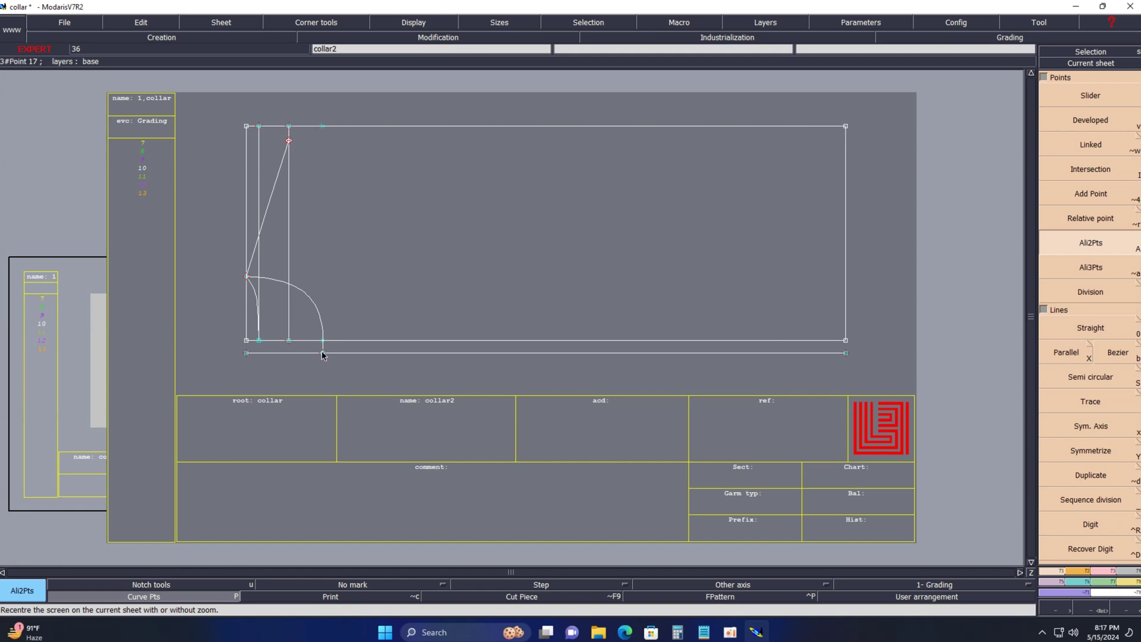
Add a developed point on the lower parallel 1.5 cm left of the curve's end and cut the line back to it
key(v)
click(313, 354)
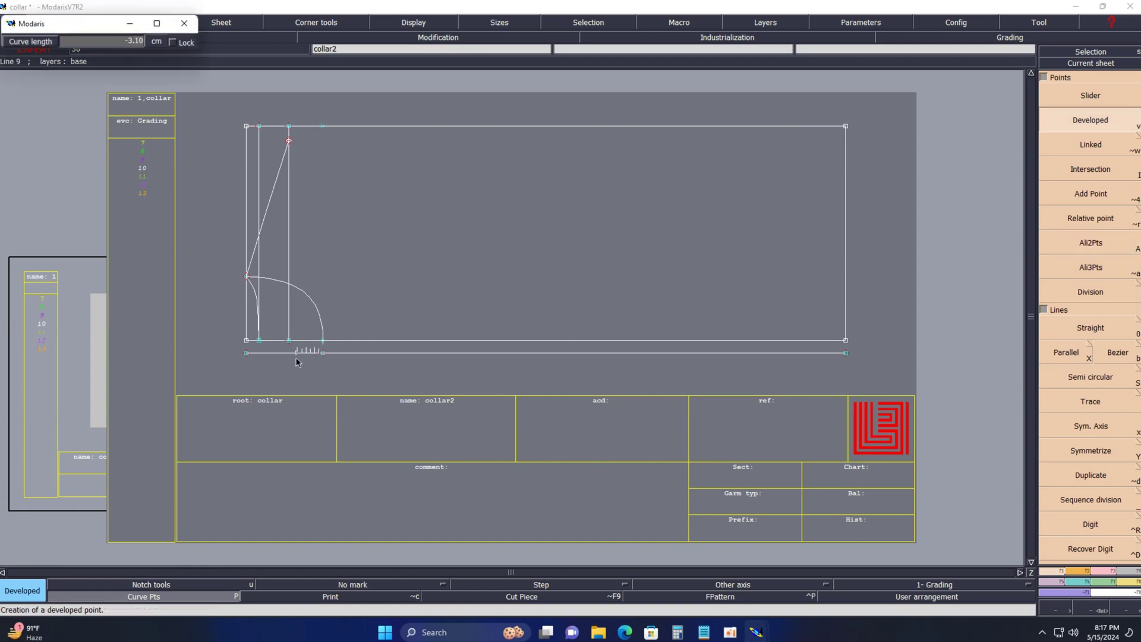
text(-7.50-)
key(Return)
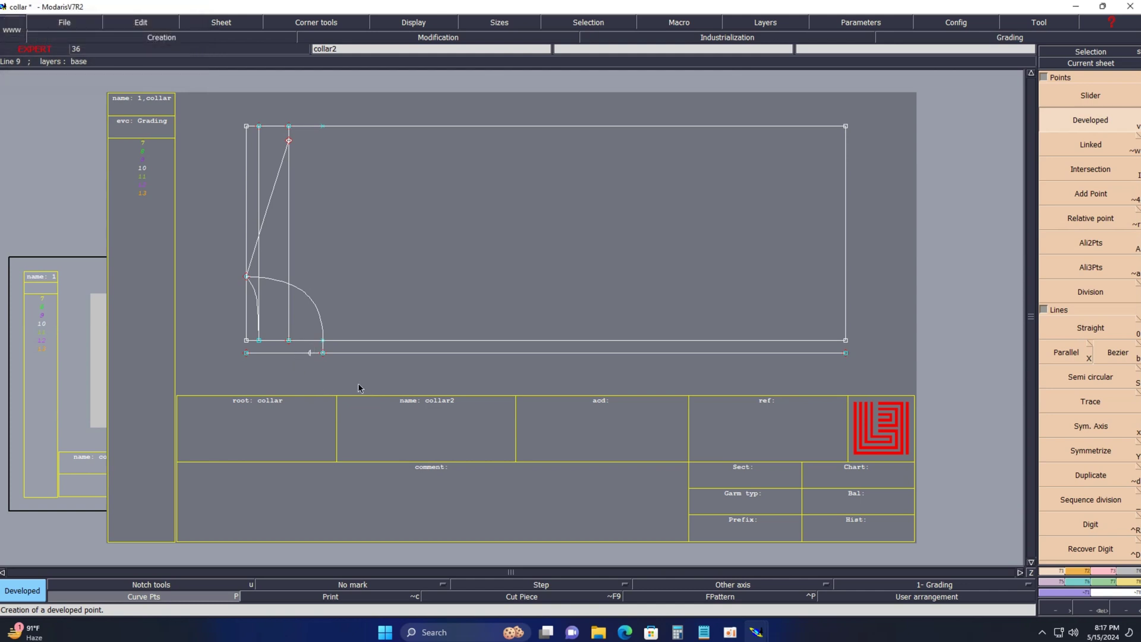
key(Insert)
click(310, 354)
key(Delete)
click(245, 357)
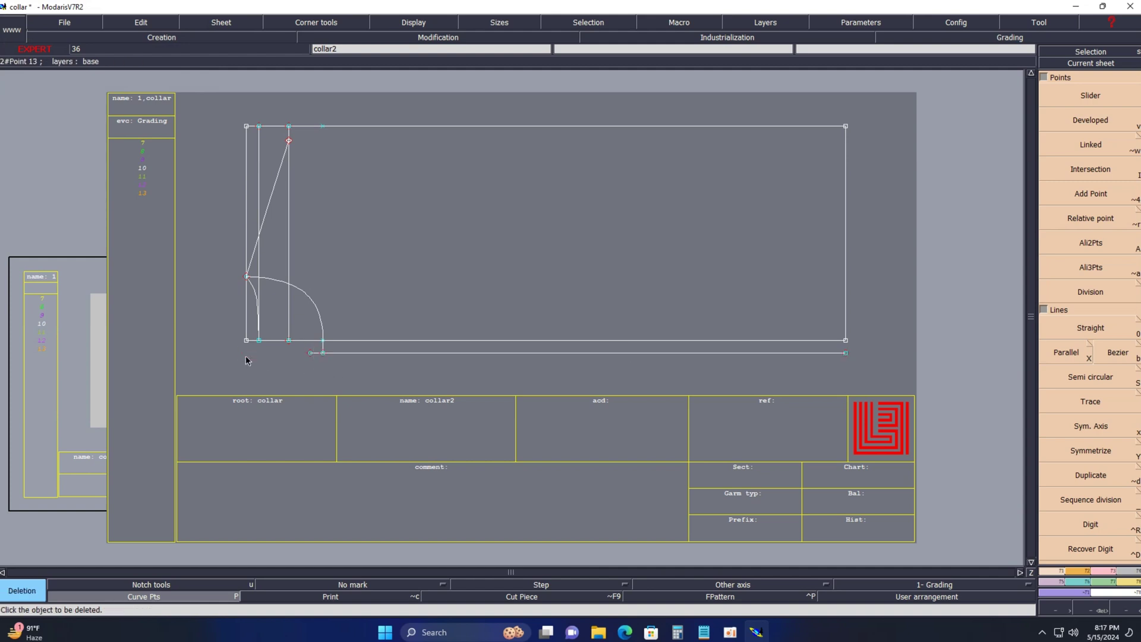
Create a parallel 4.5 cm below the shortened lower line, entering a distance of -4.5
key(Return)
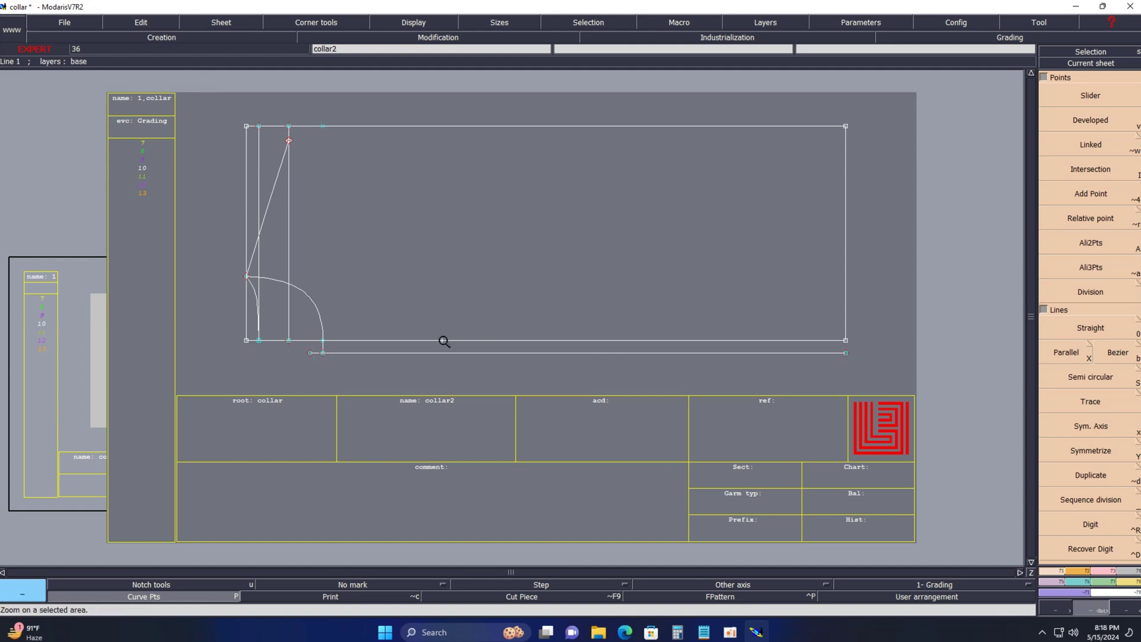
drag(169, 247, 861, 453)
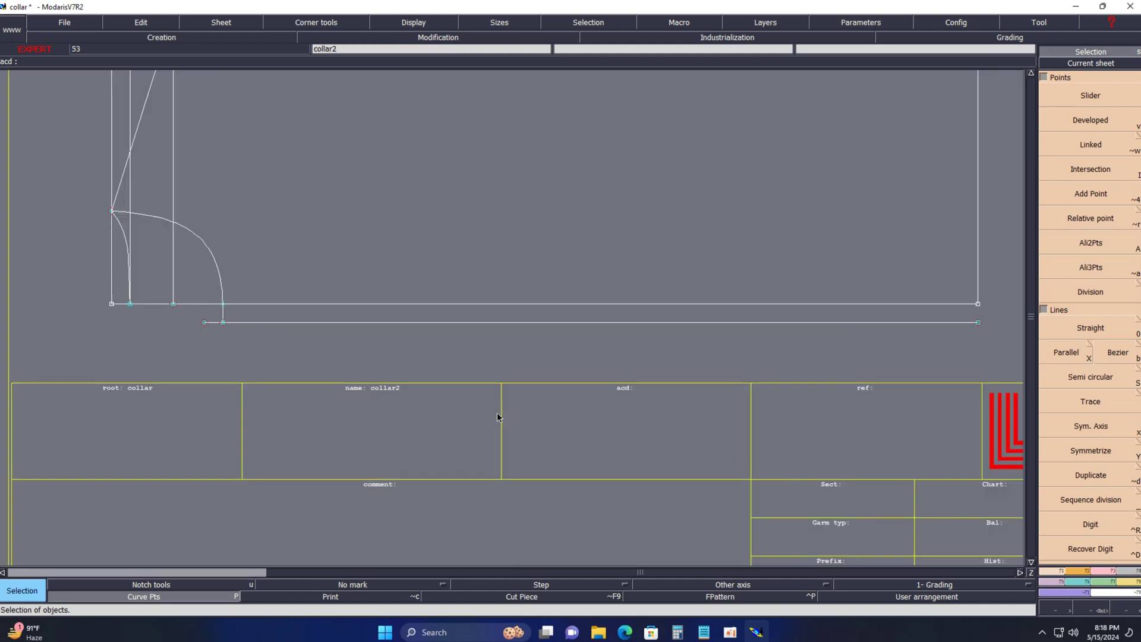
key(x)
key(shift+x)
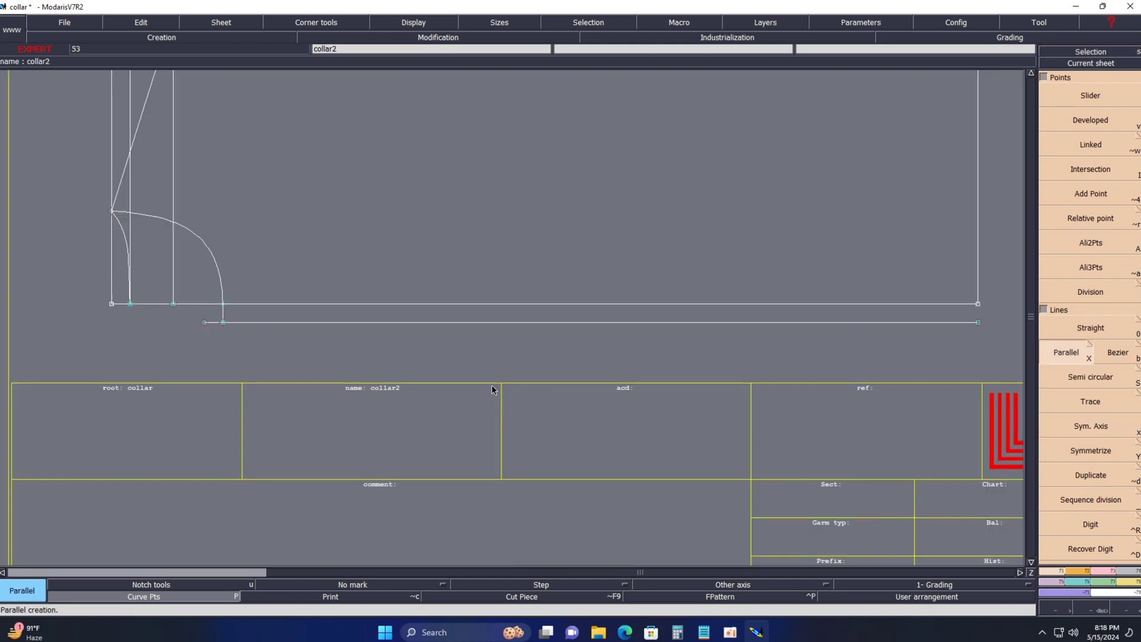
click(484, 322)
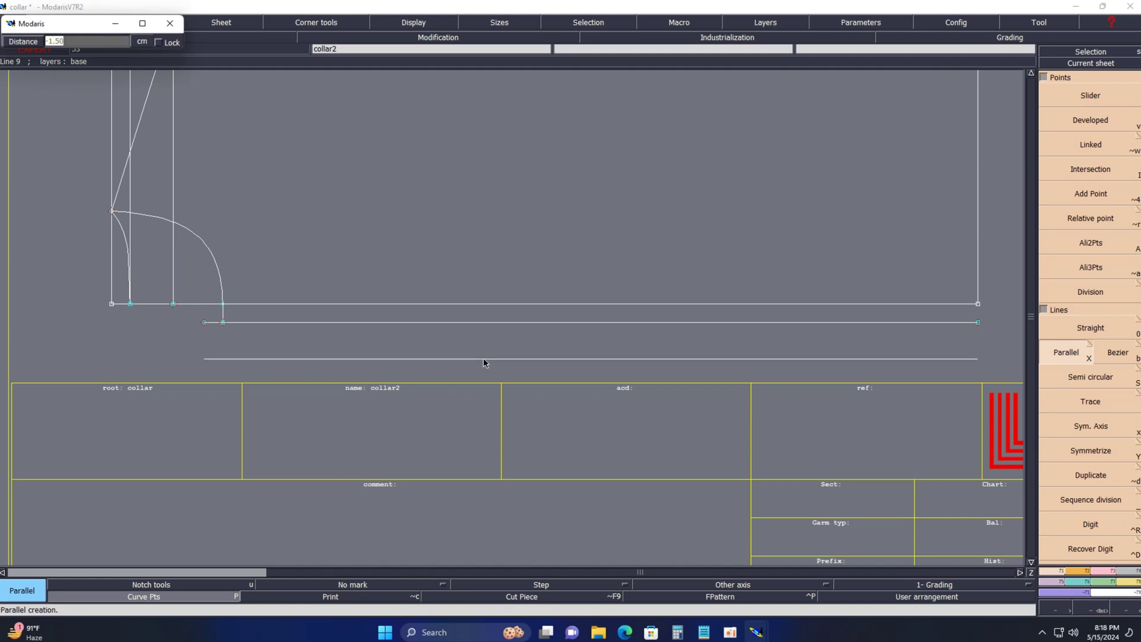
text(-4.5)
key(Return)
key(Delete)
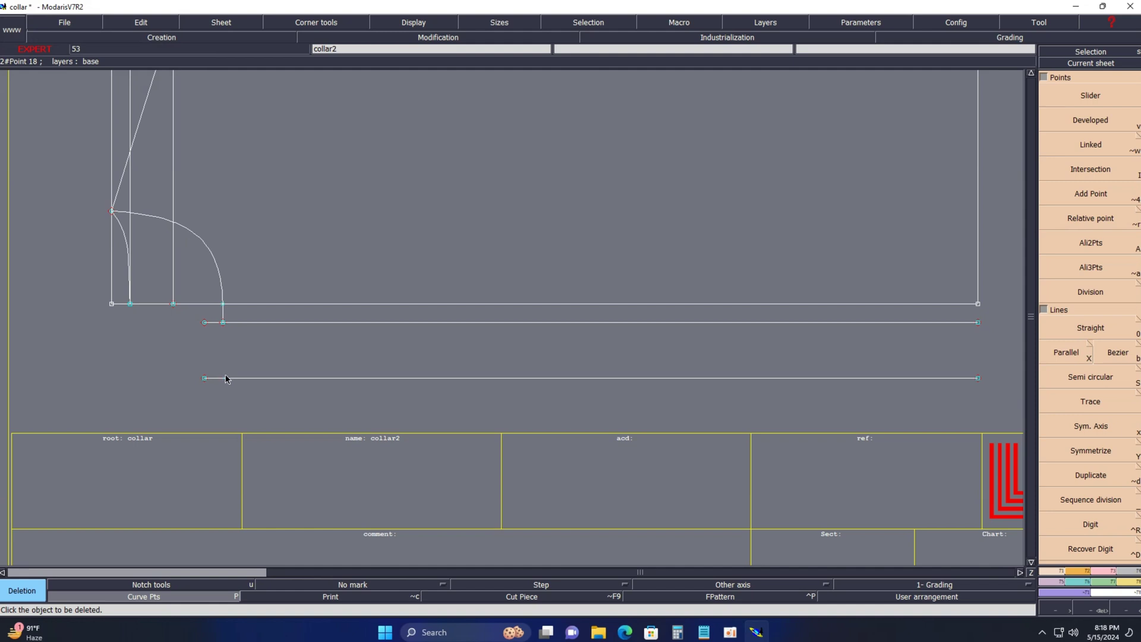
Draw straight Bezier lines joining the left ends of the two lower lines, and their right ends up to the rectangle's lower-right corner
key(b)
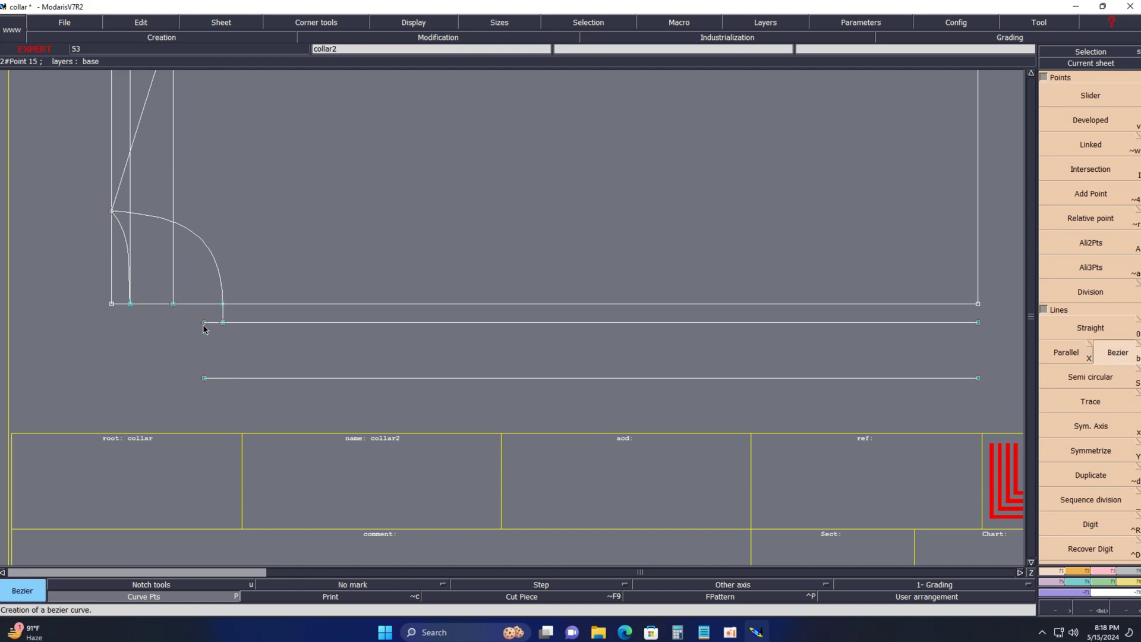
click(205, 322)
click(204, 379)
click(977, 304)
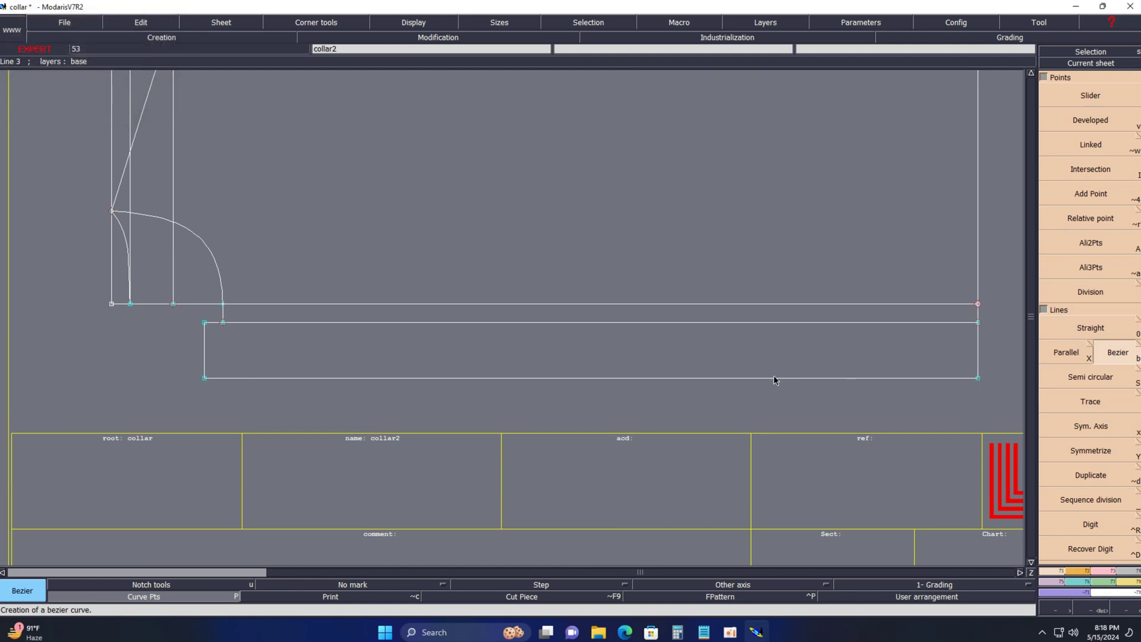
key(Home)
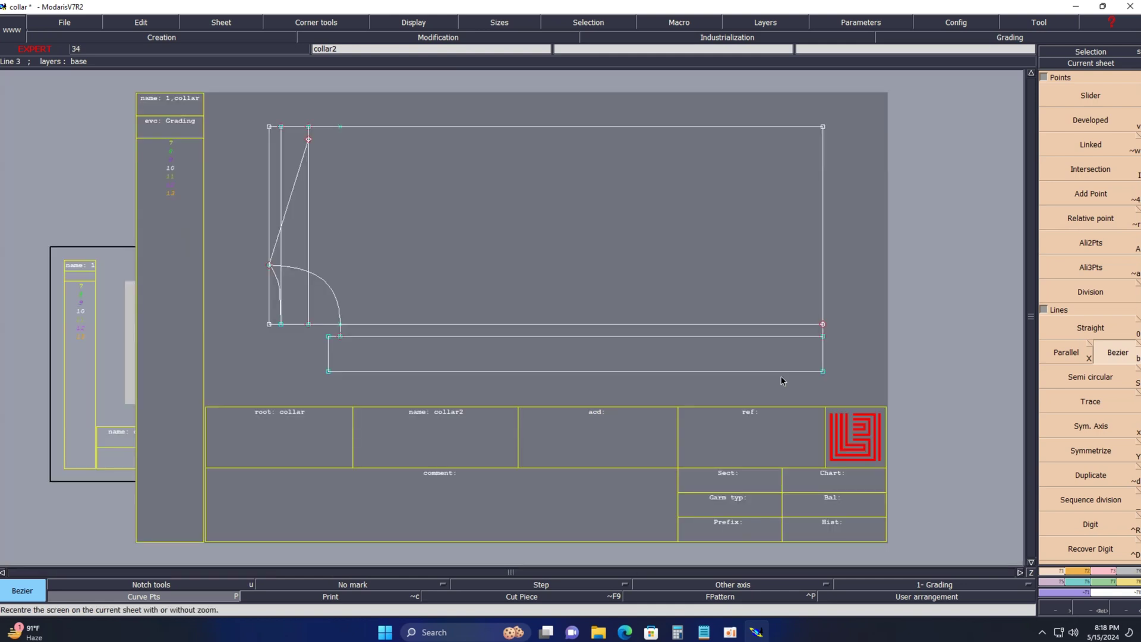
Show all sheets on the desk and make the first half collar draft the current sheet
key(l)
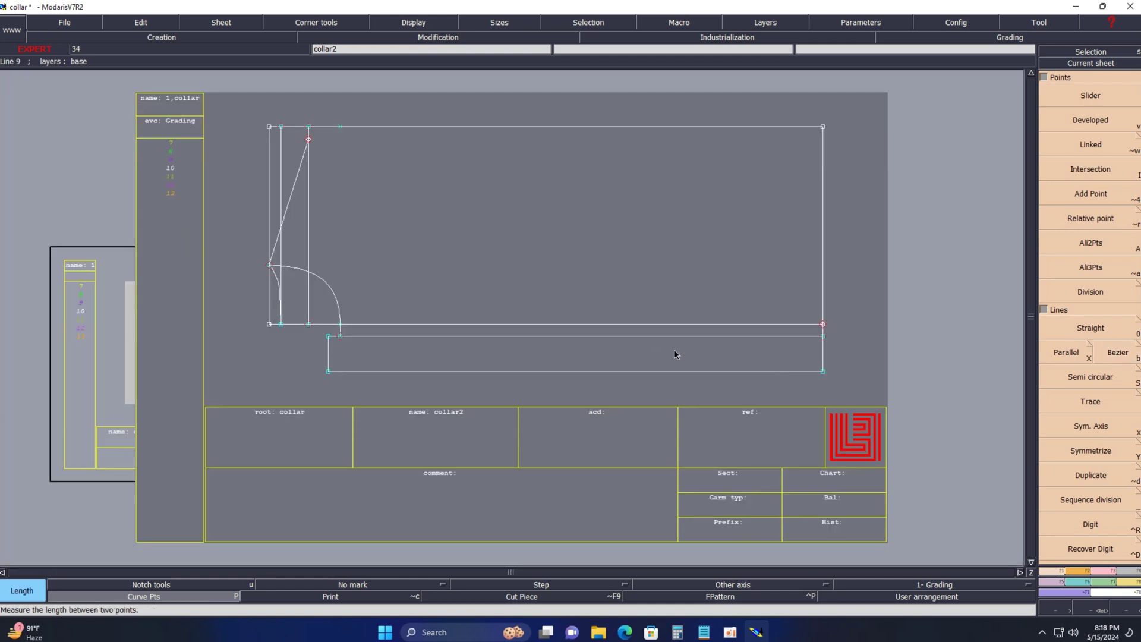
key(z)
click(219, 247)
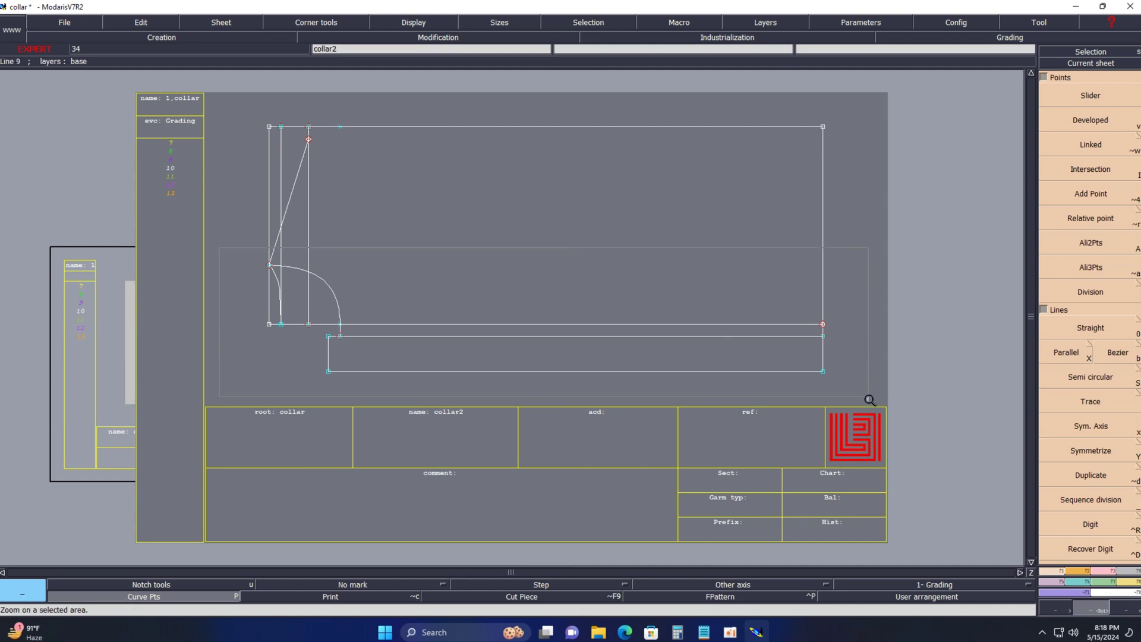
click(870, 400)
key(End)
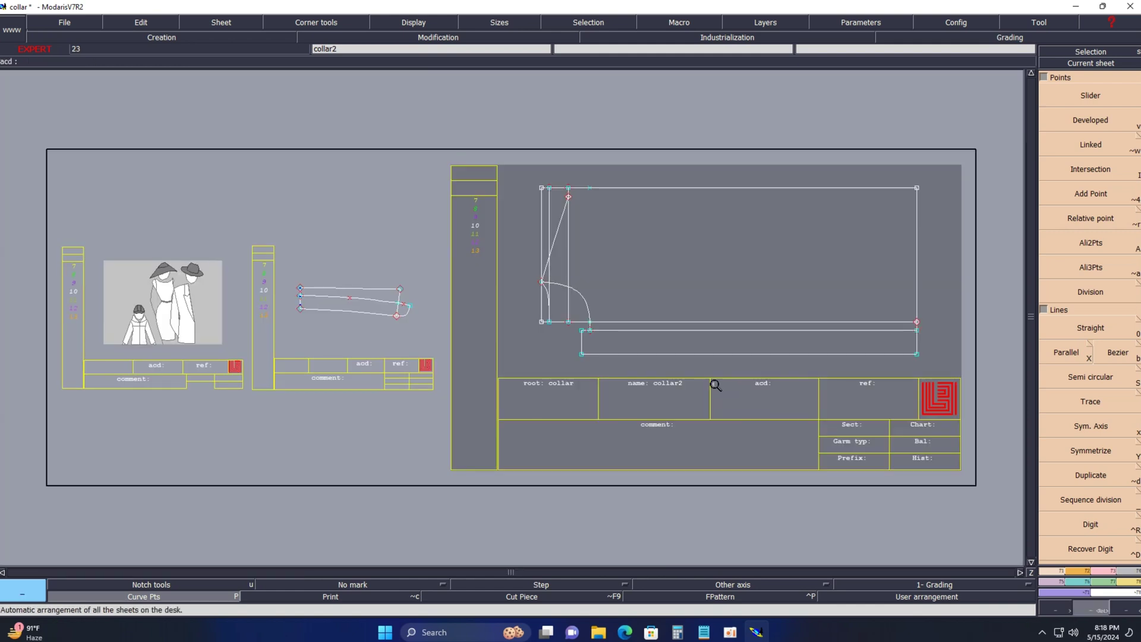
click(378, 342)
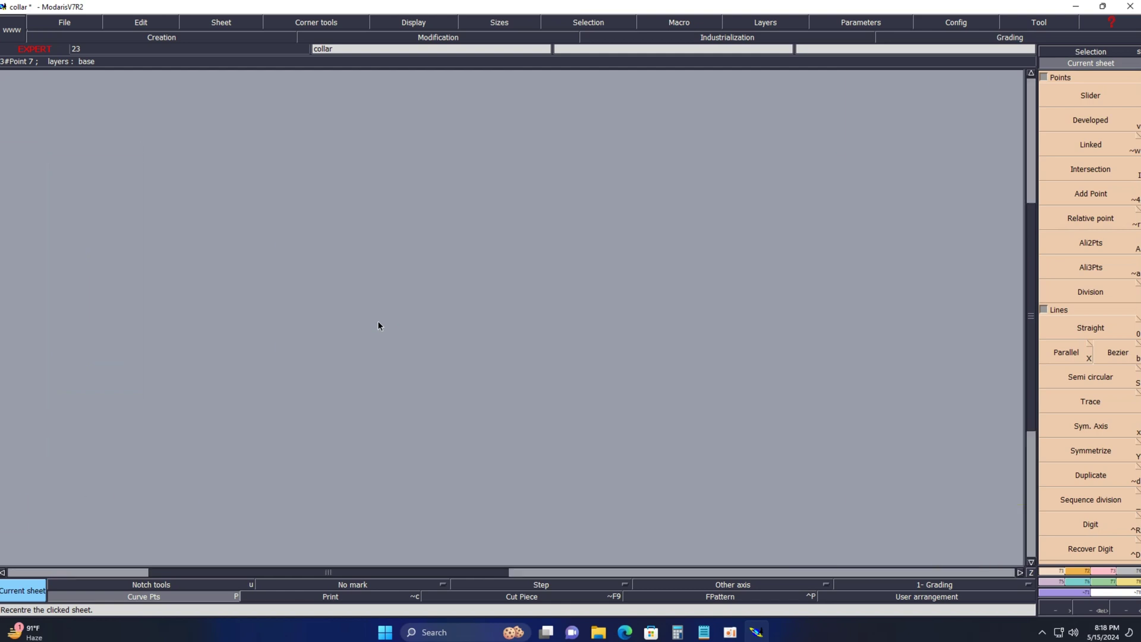
Select all lines of the half collar draft and extract the stand and the combined collar outline as two seam pieces
key(ctrl+a)
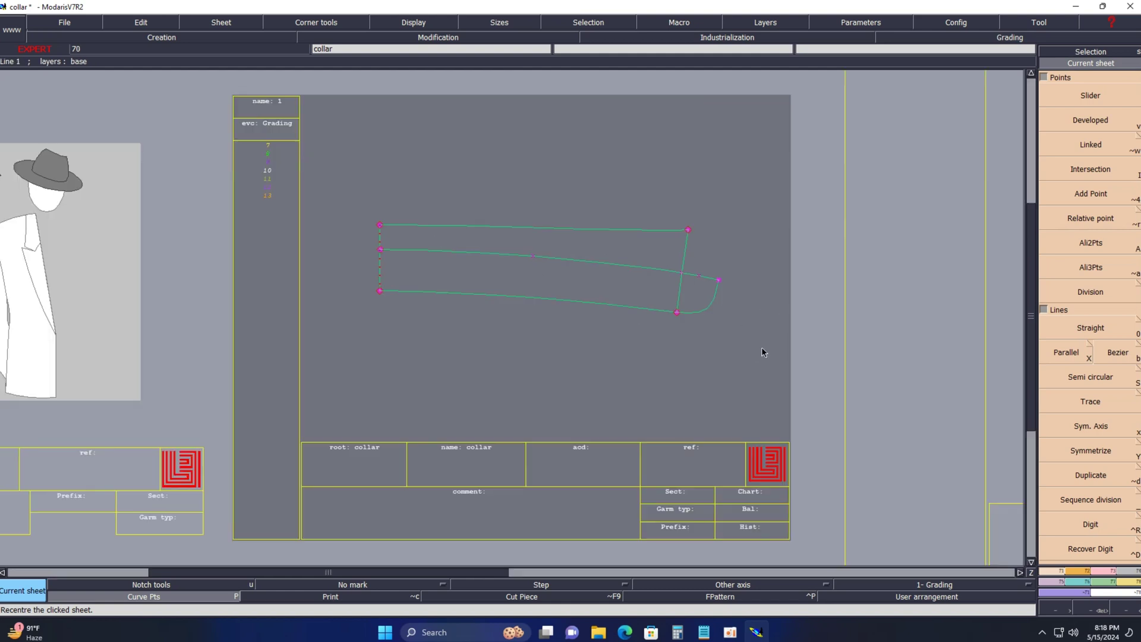
click(1121, 590)
click(1062, 356)
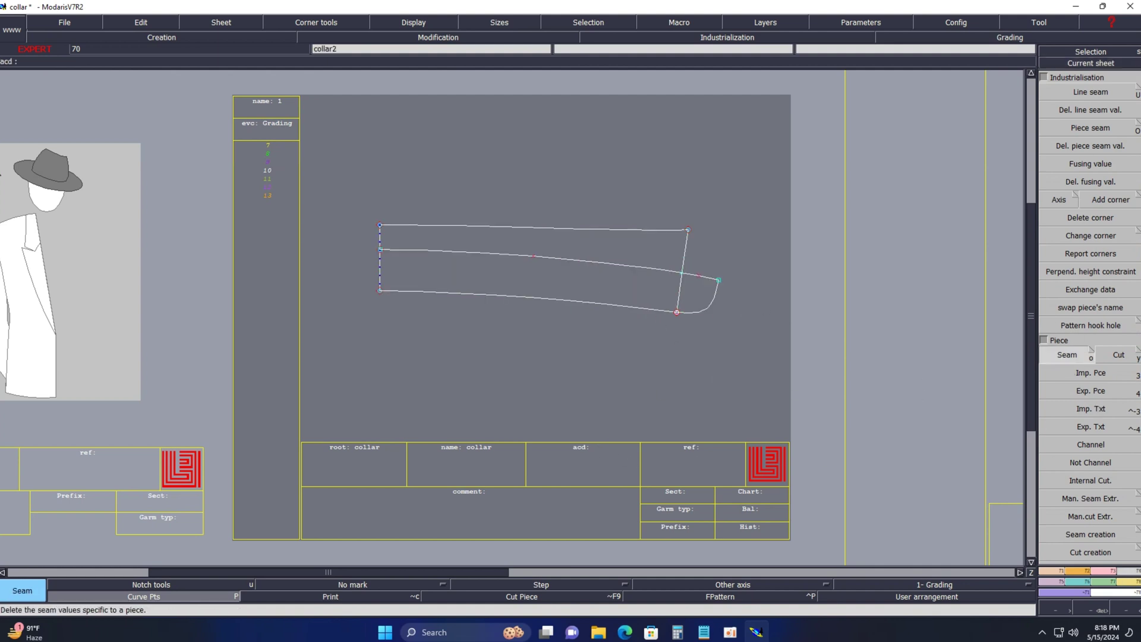
click(1105, 571)
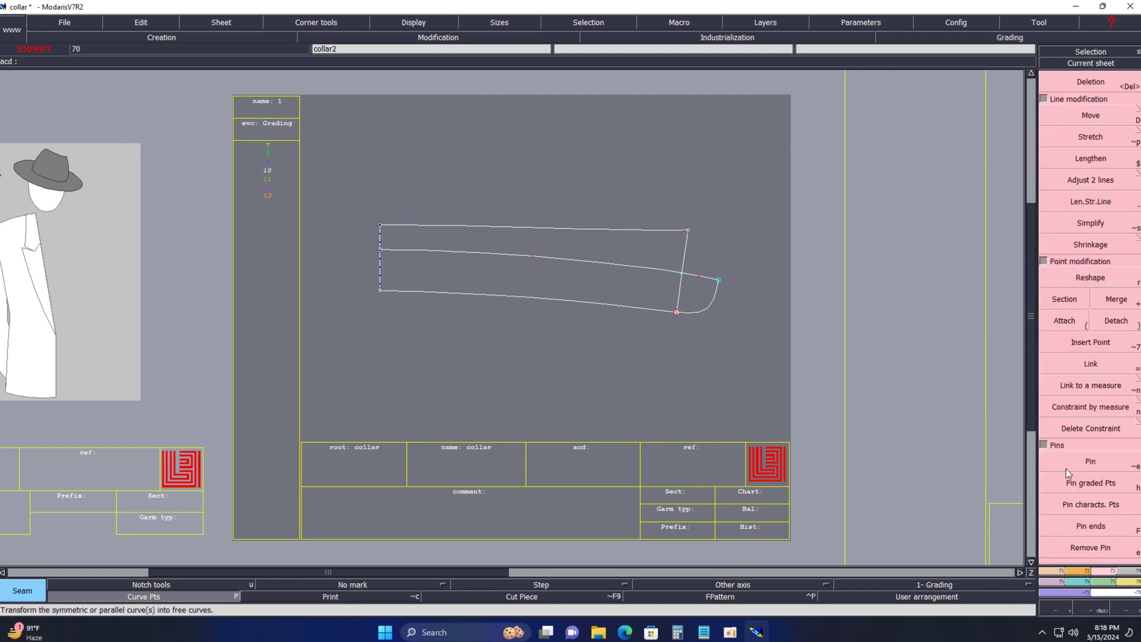
click(1072, 188)
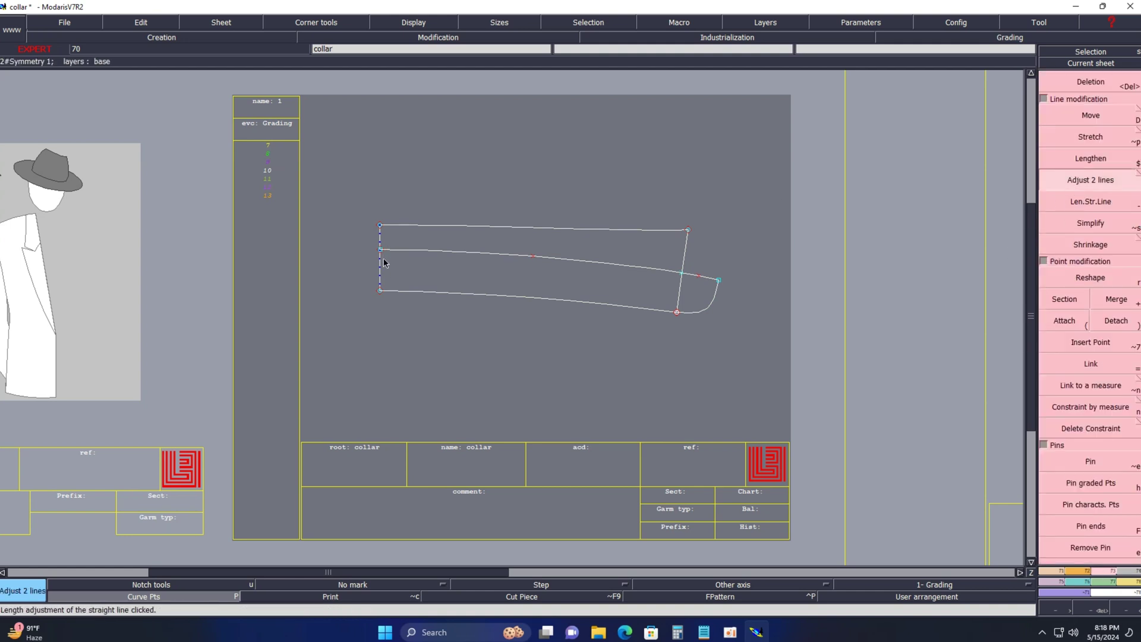
drag(356, 198, 755, 389)
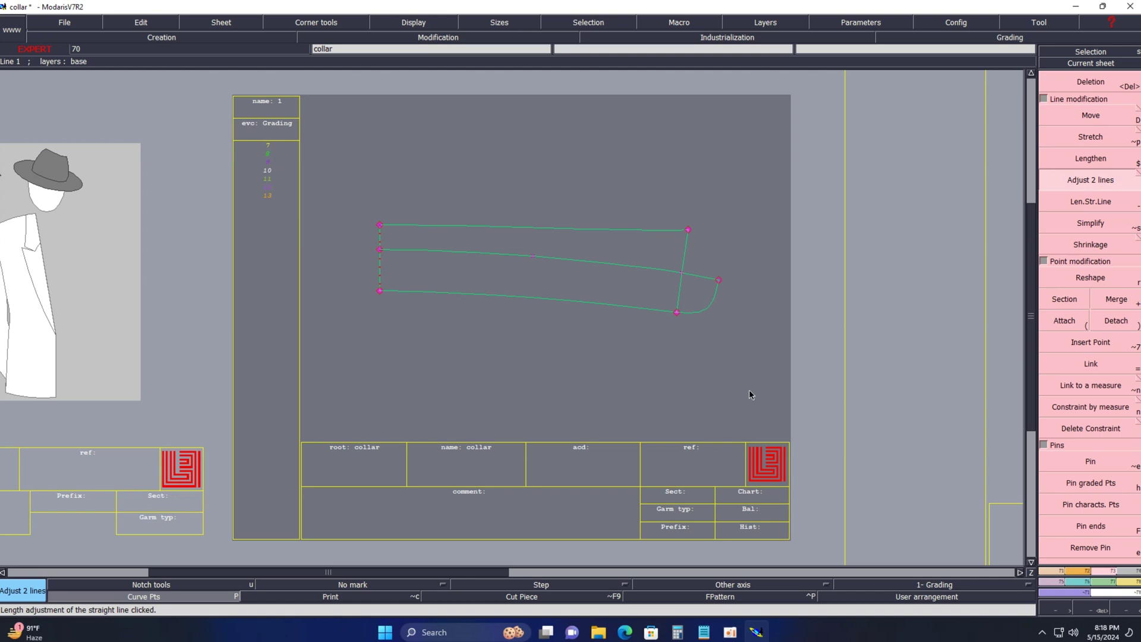
click(1135, 570)
key(o)
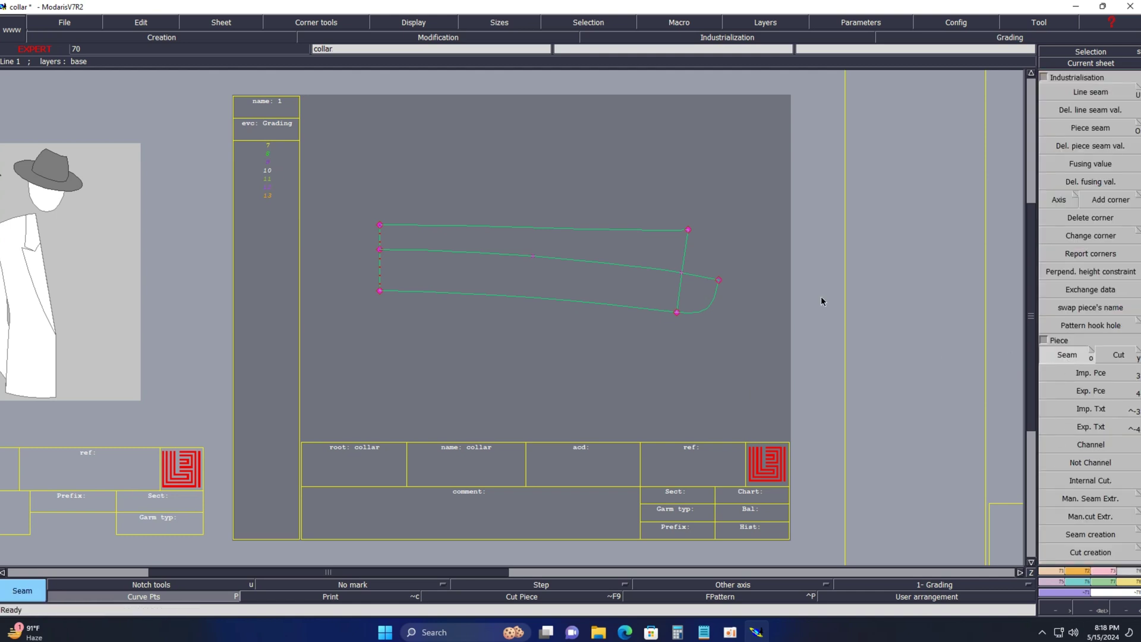
click(694, 291)
click(565, 280)
right_click(564, 279)
key(j)
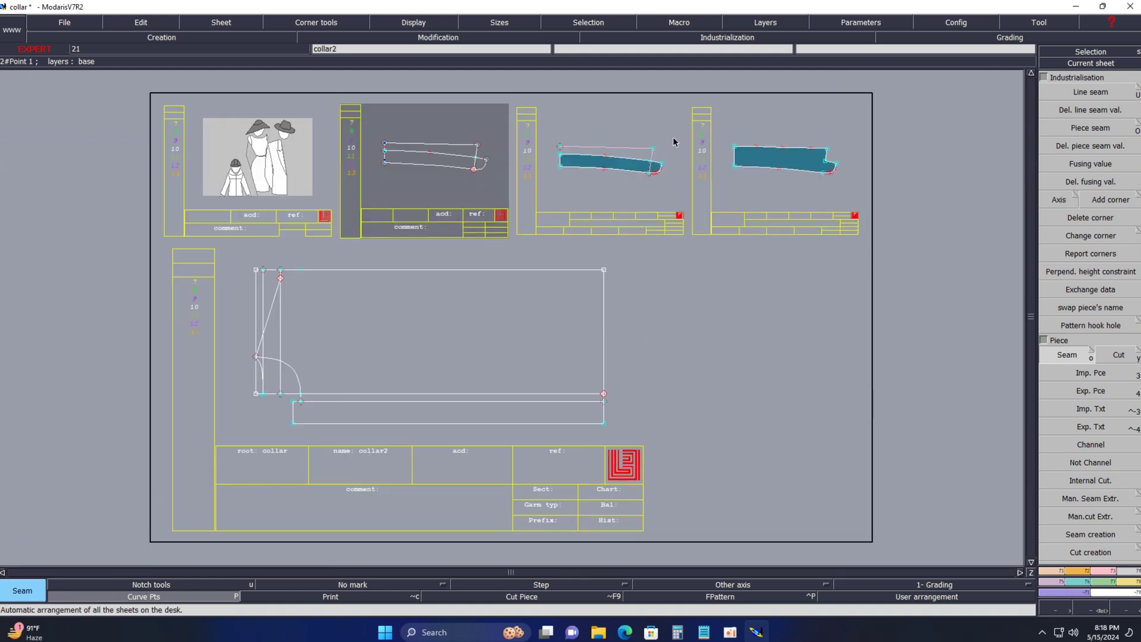
Make the extracted stand piece the current sheet and rotate it by -90°
click(1090, 63)
click(612, 211)
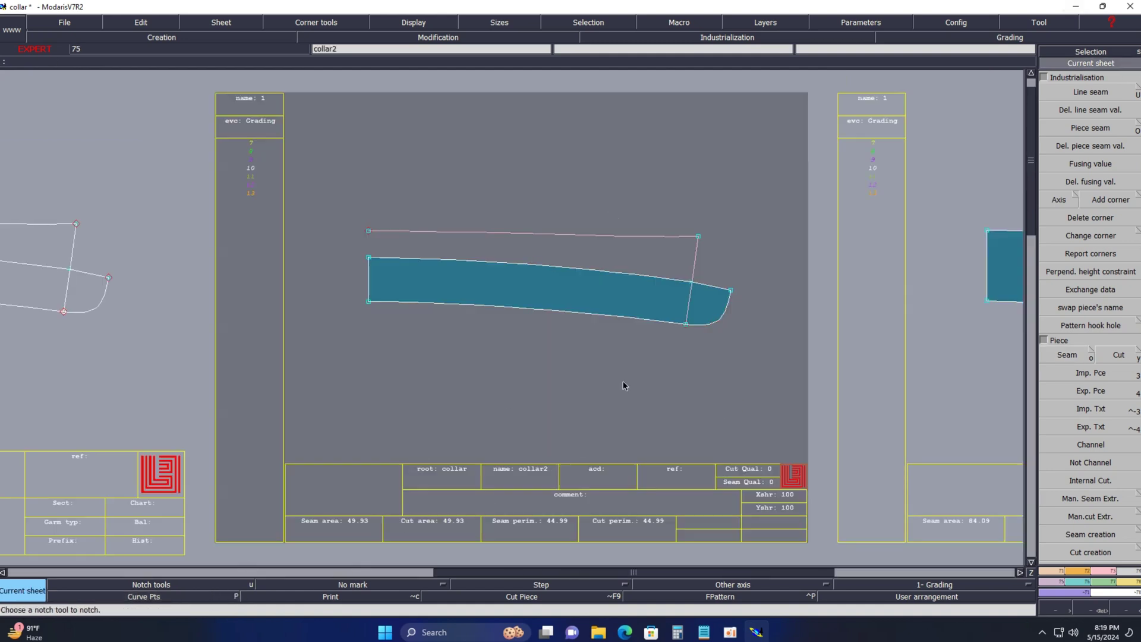
click(1081, 571)
click(1111, 369)
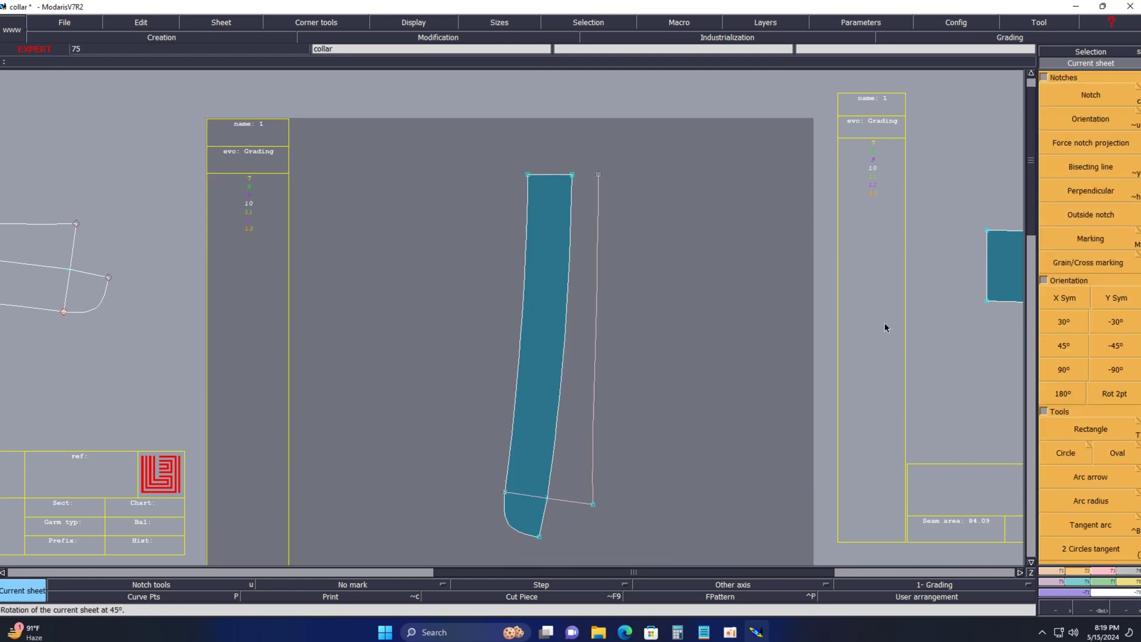
Delete the two leftover collar lines extending outside the rotated stand piece
key(Delete)
click(592, 397)
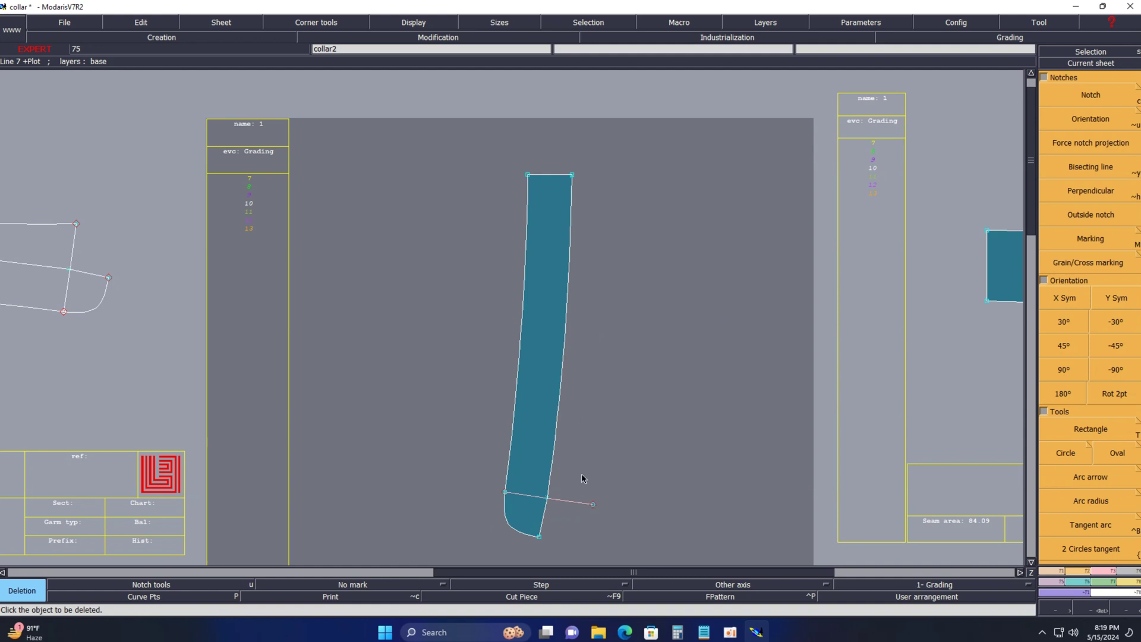
click(568, 500)
key(8)
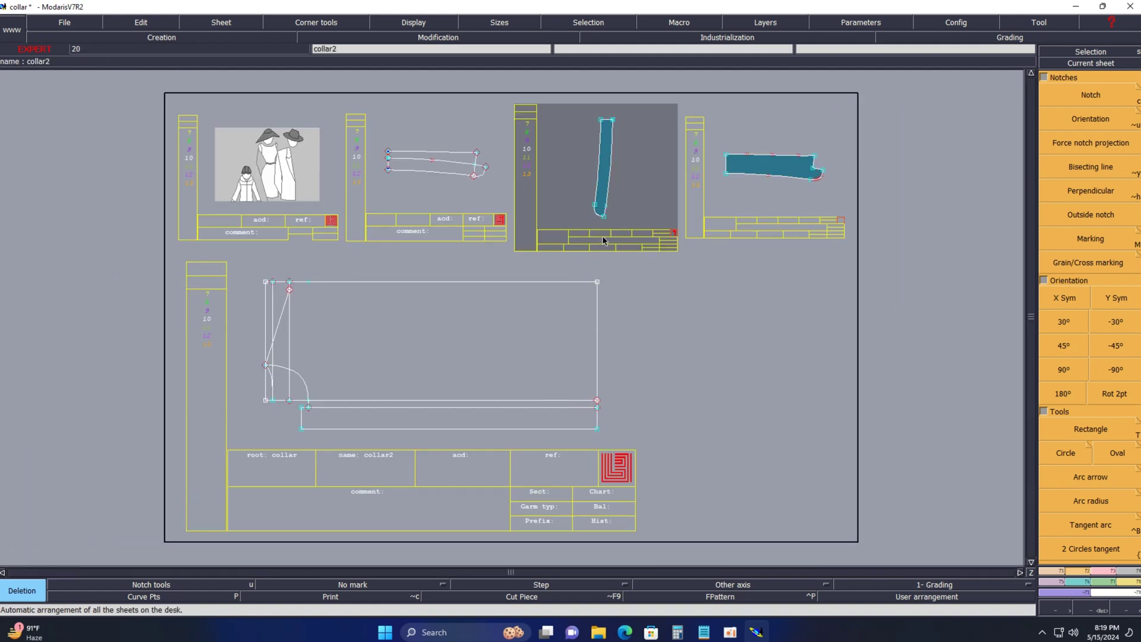
Move the stand piece's sheet beside the curve end of the collar2 draft
key(a)
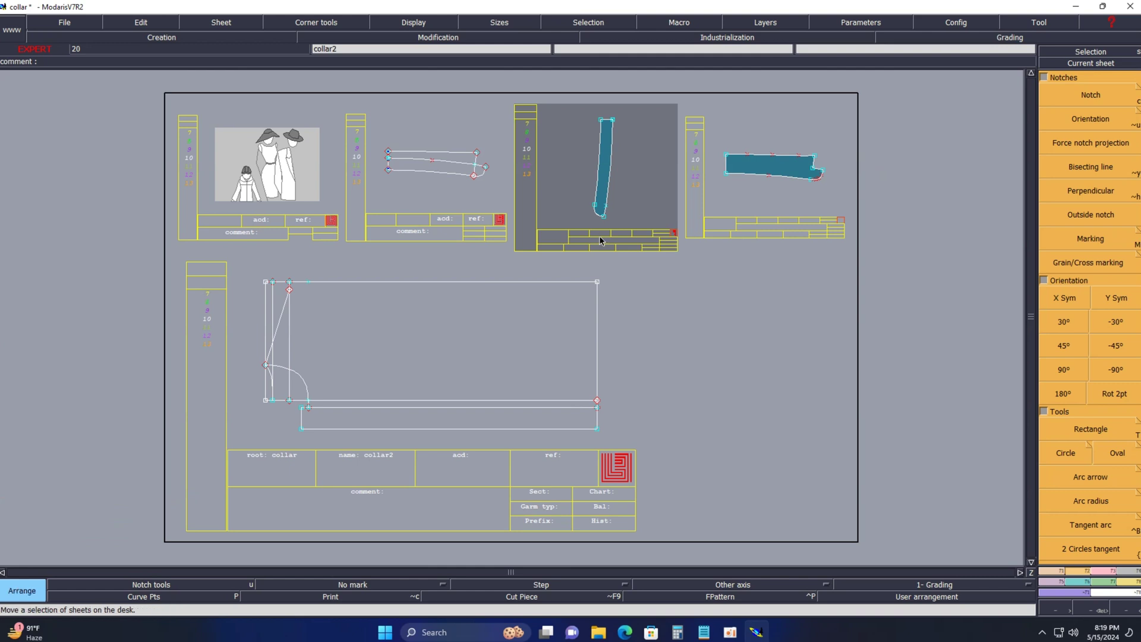
click(610, 191)
click(196, 404)
key(Return)
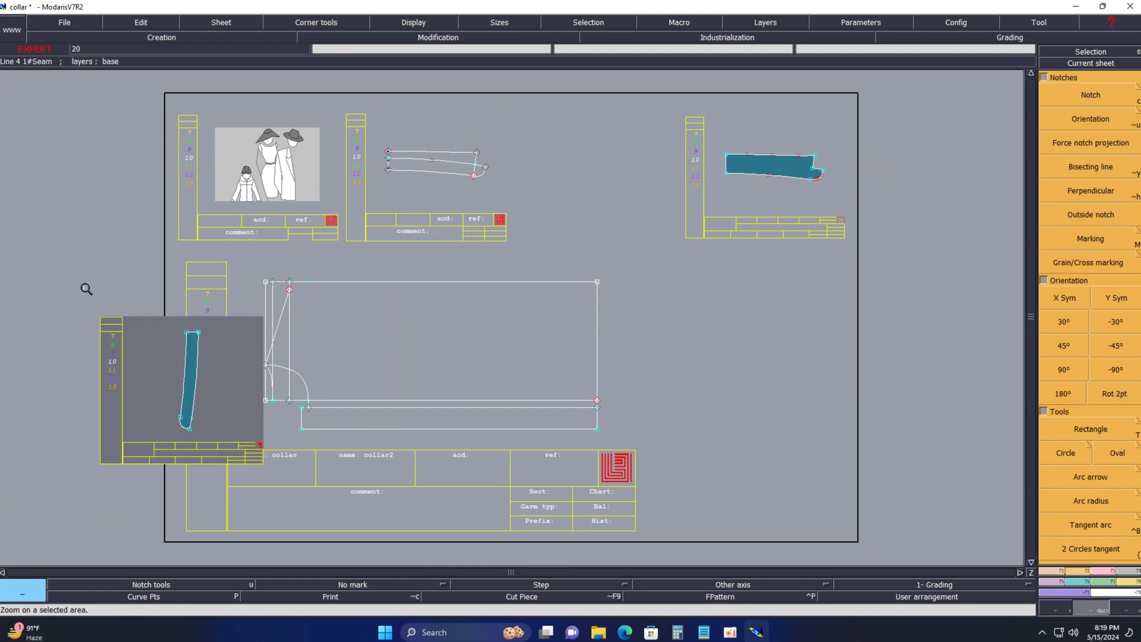
drag(100, 275, 505, 456)
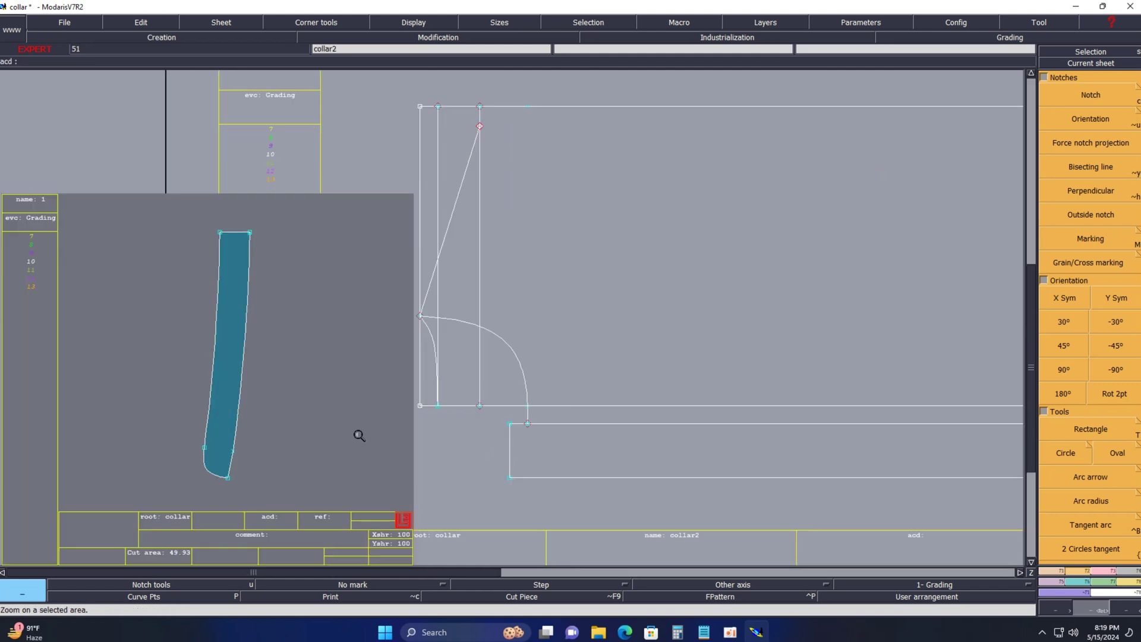
Marry the stand piece's lower corner to the lower end of the outer curve on the collar2 sheet
key(m)
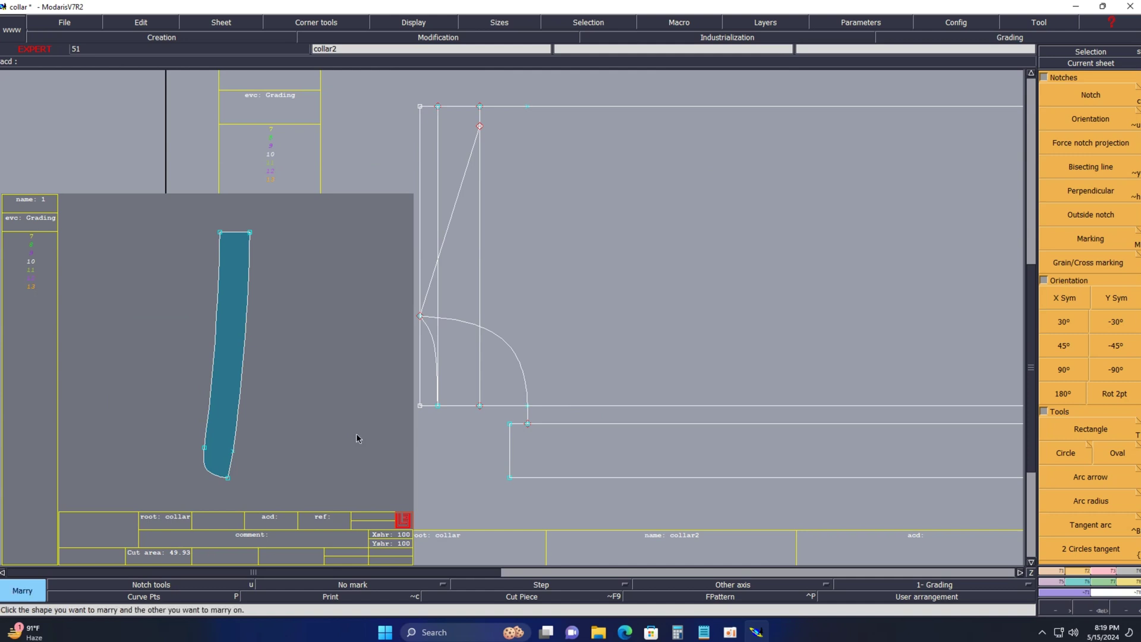
click(229, 479)
click(527, 423)
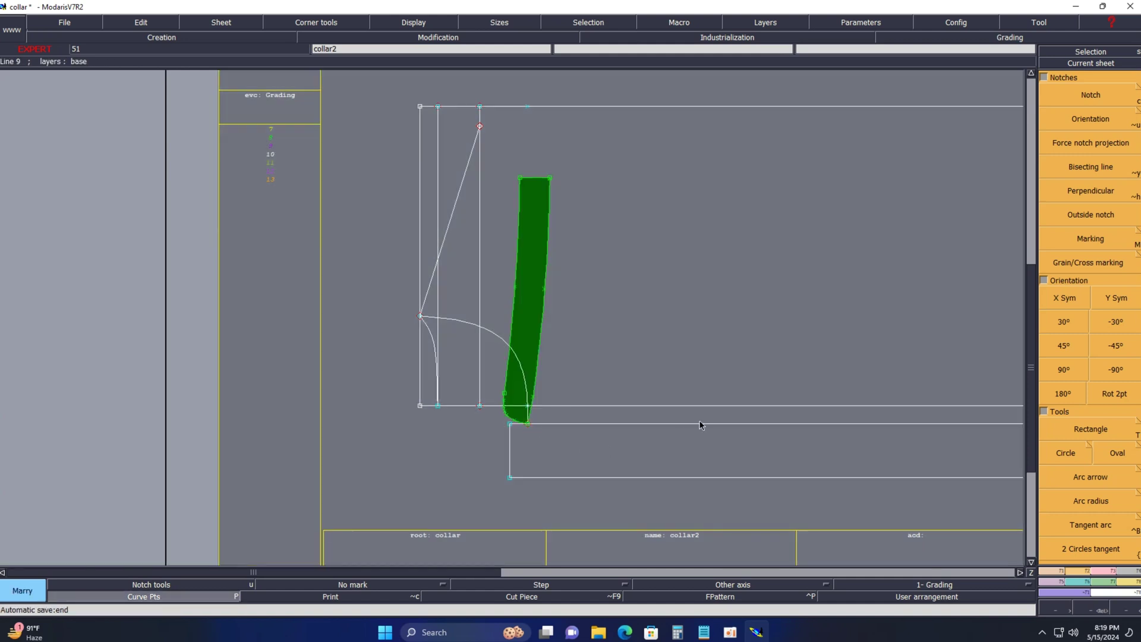
Pivot the married stand piece about its lower corner until its short end edge aligns with the outer curve's vertical end
key(z)
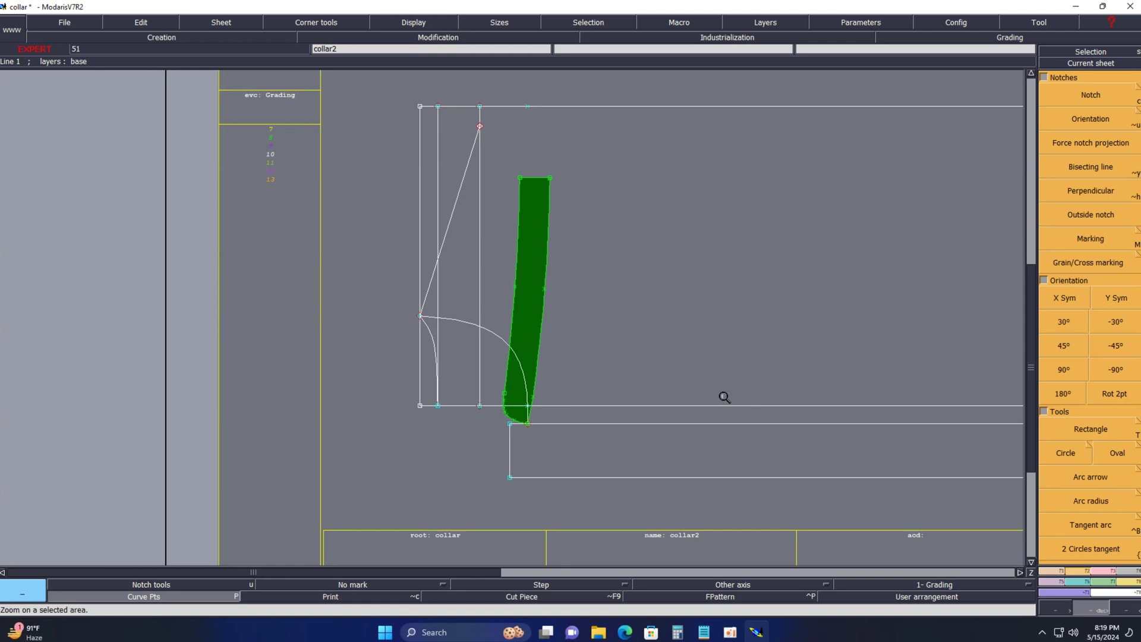
drag(336, 262, 694, 500)
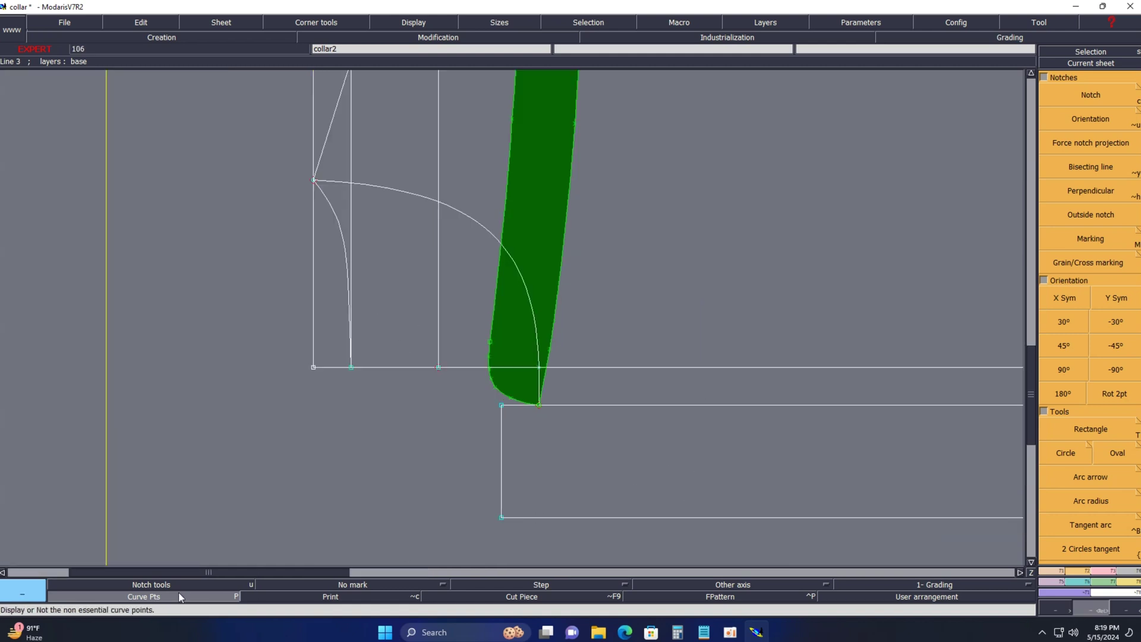
key(F8)
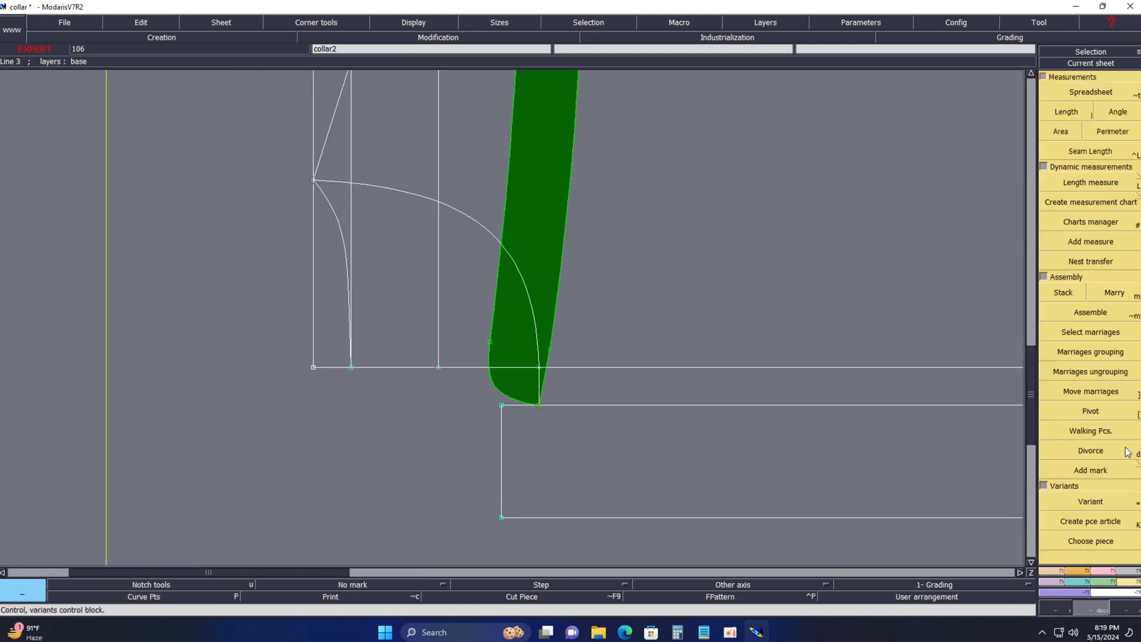
click(1096, 414)
click(552, 237)
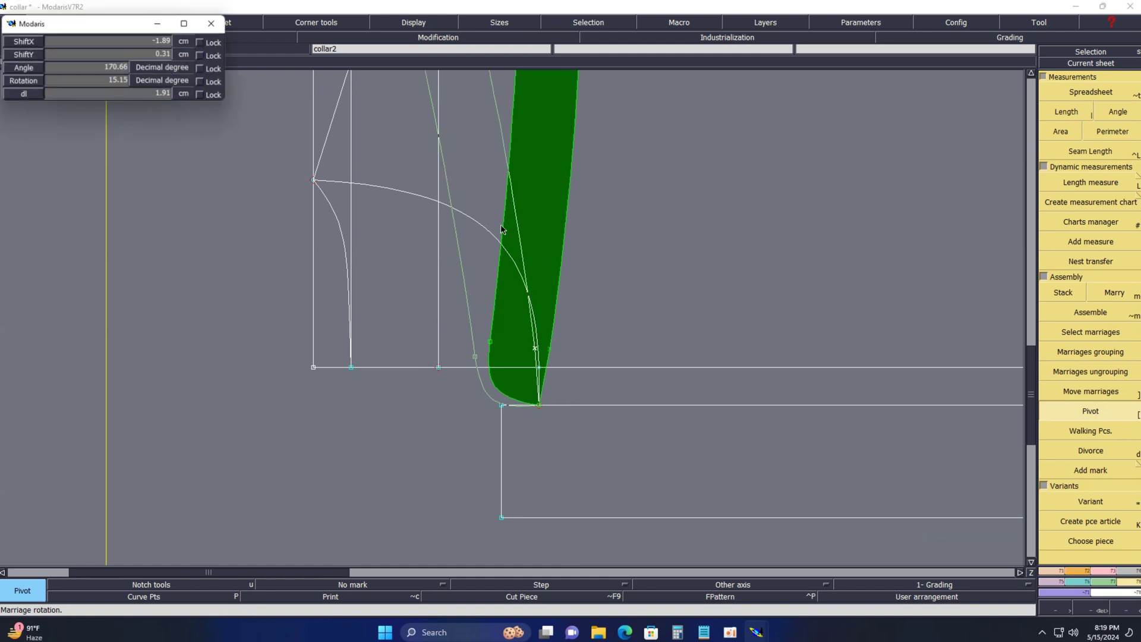
key(Escape)
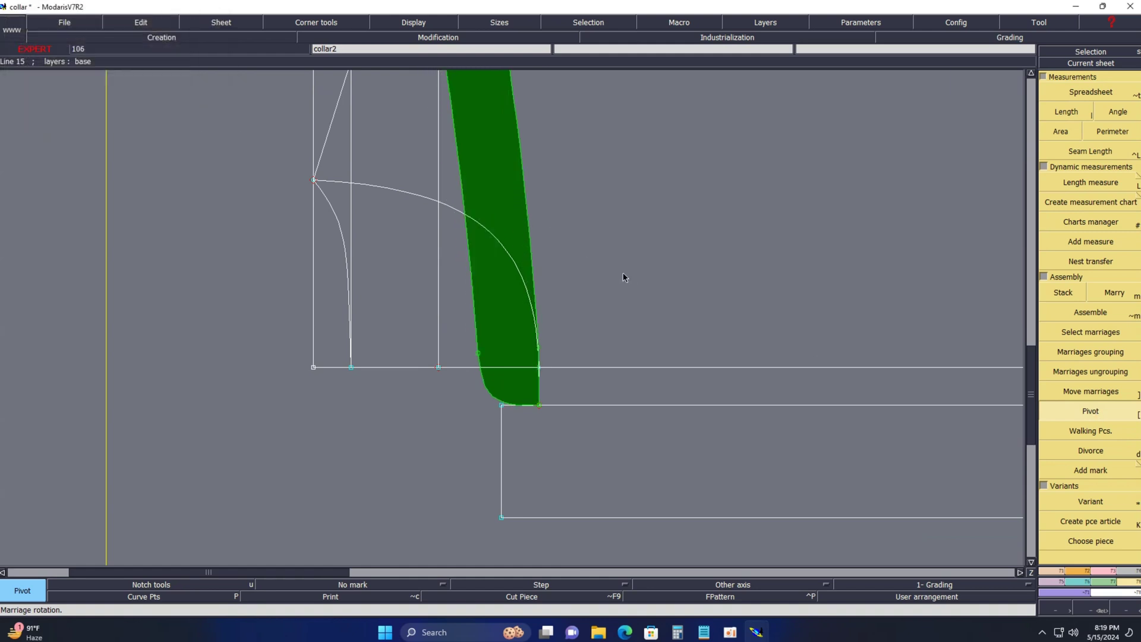
Walk the stand piece along the outer curve's straight lower end so that the two edges coincide
key(Return)
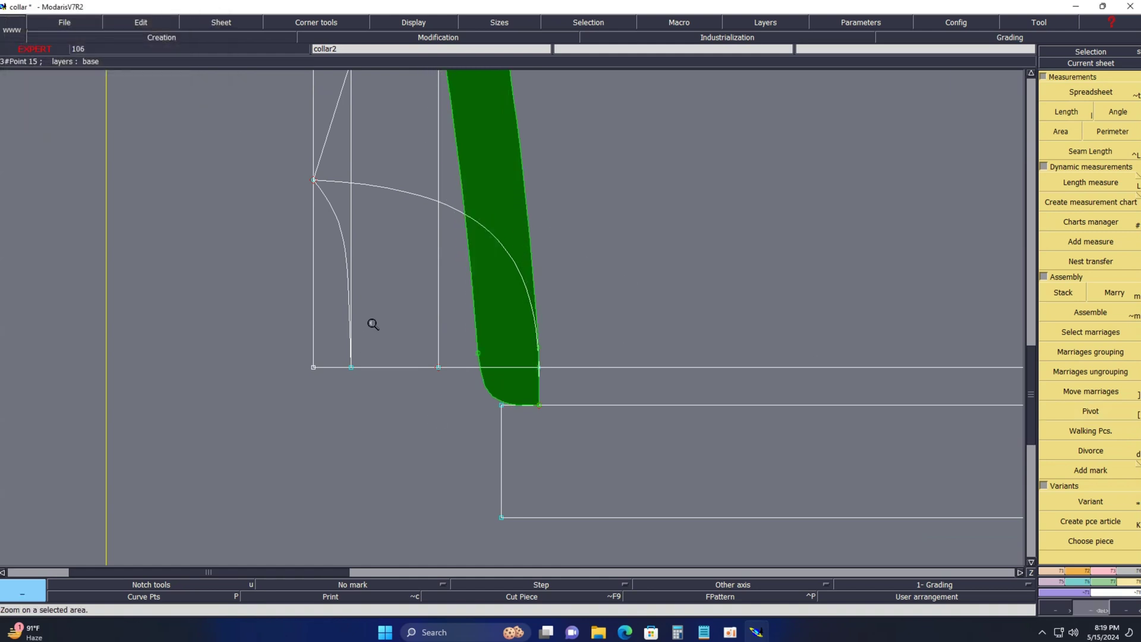
drag(371, 322, 641, 449)
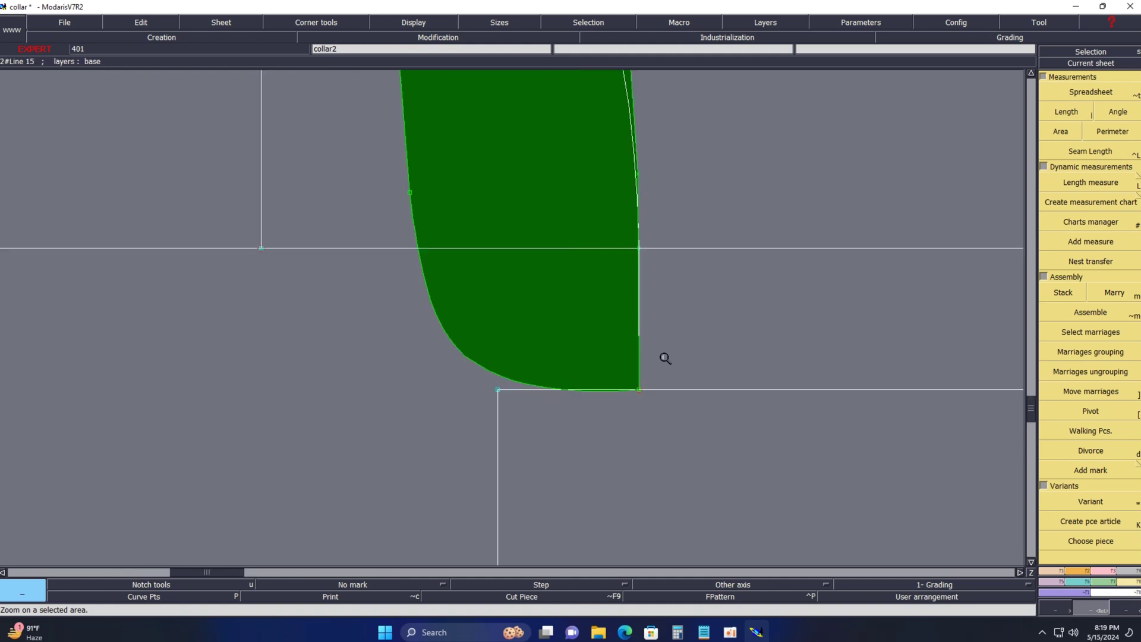
drag(337, 162, 798, 469)
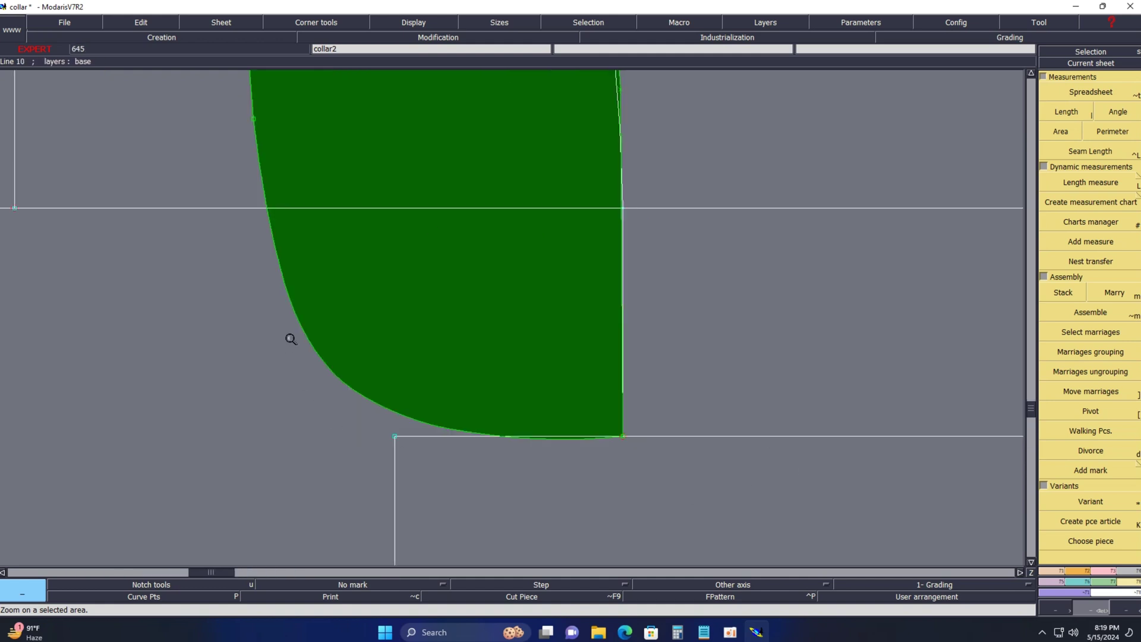
drag(288, 338, 892, 518)
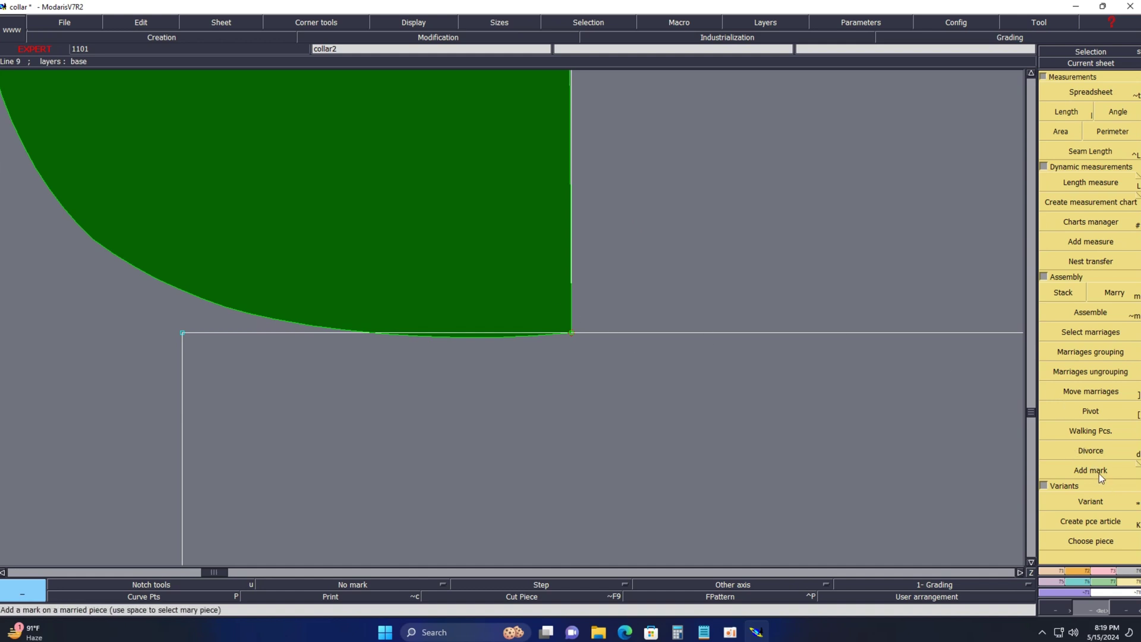
click(1089, 430)
click(574, 317)
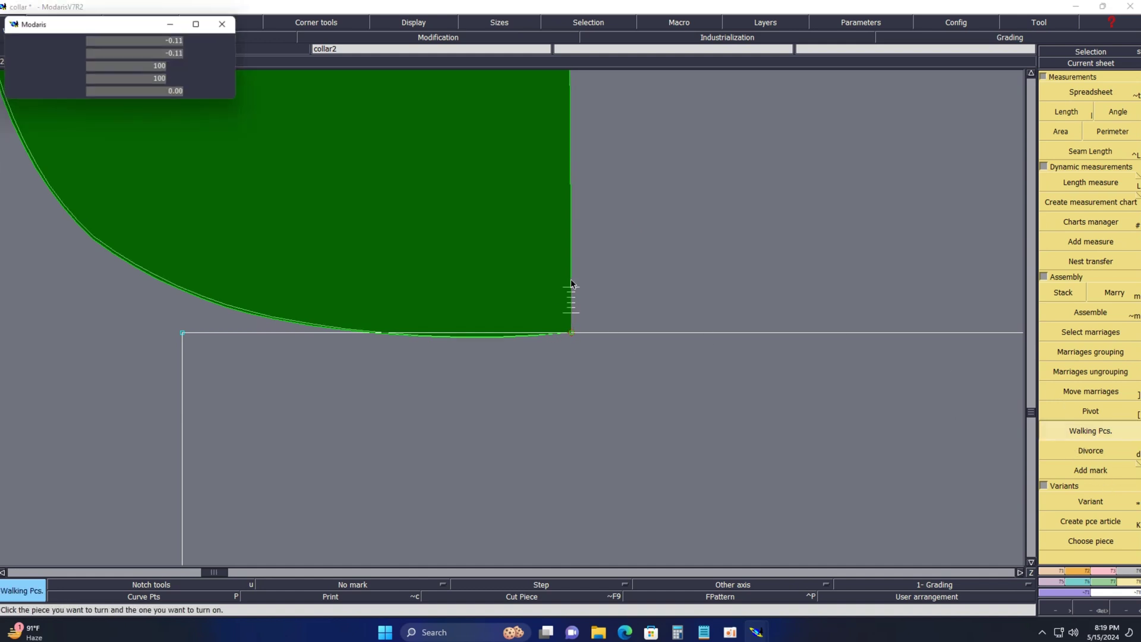
click(572, 241)
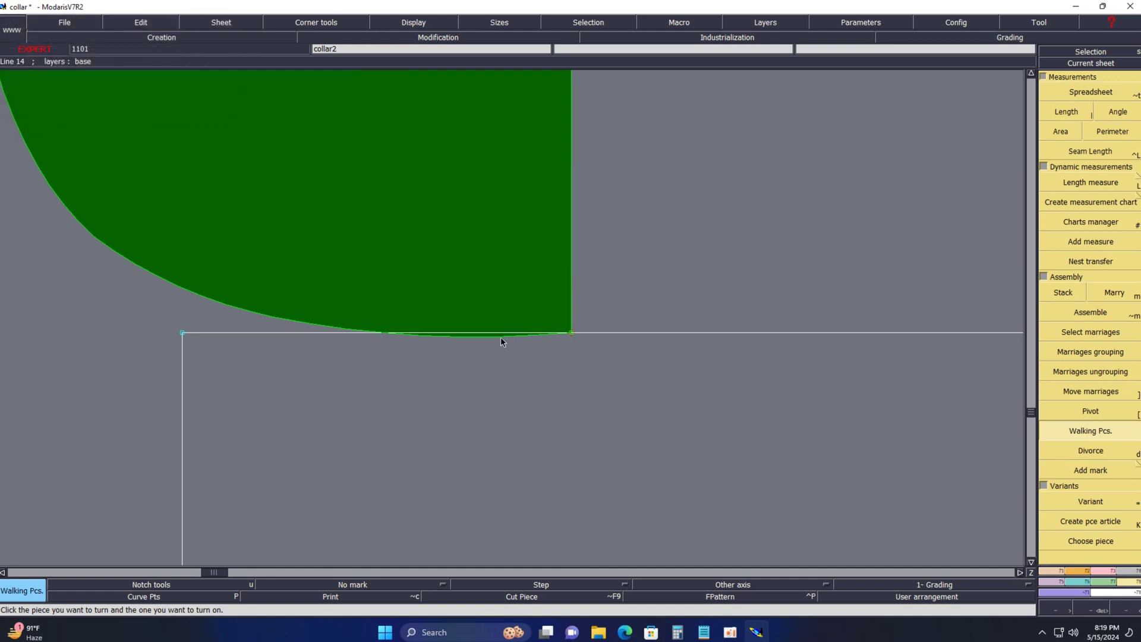
Examine how the married stand's rounded end meets the upper line of the stand strip
key(Home)
key(Return)
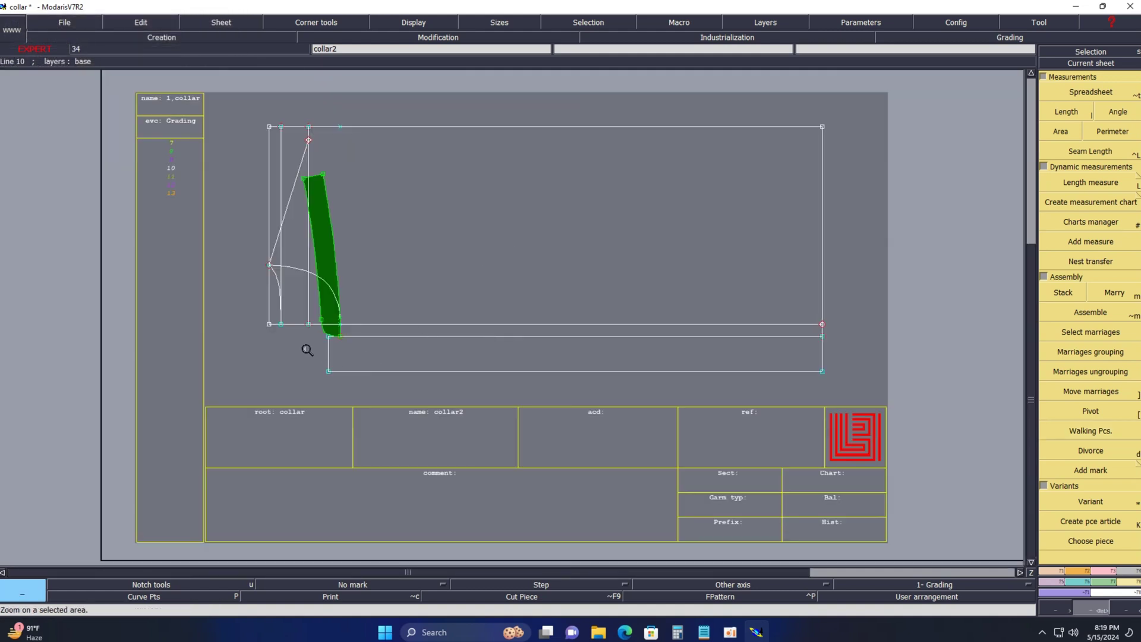
drag(268, 293, 392, 355)
drag(297, 265, 723, 455)
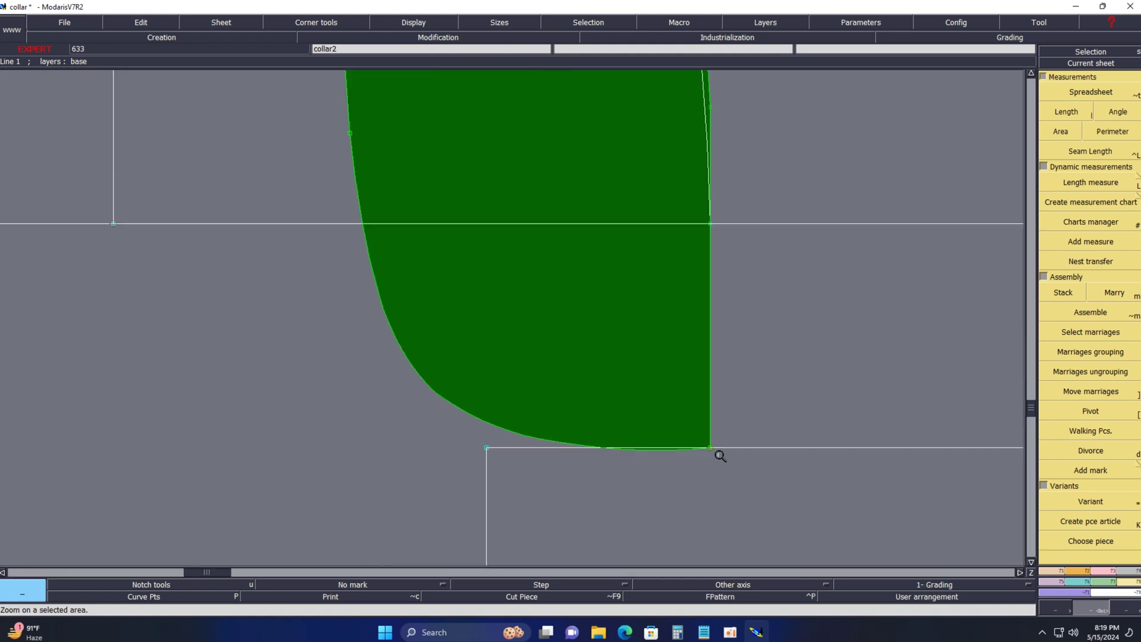
drag(381, 350, 852, 503)
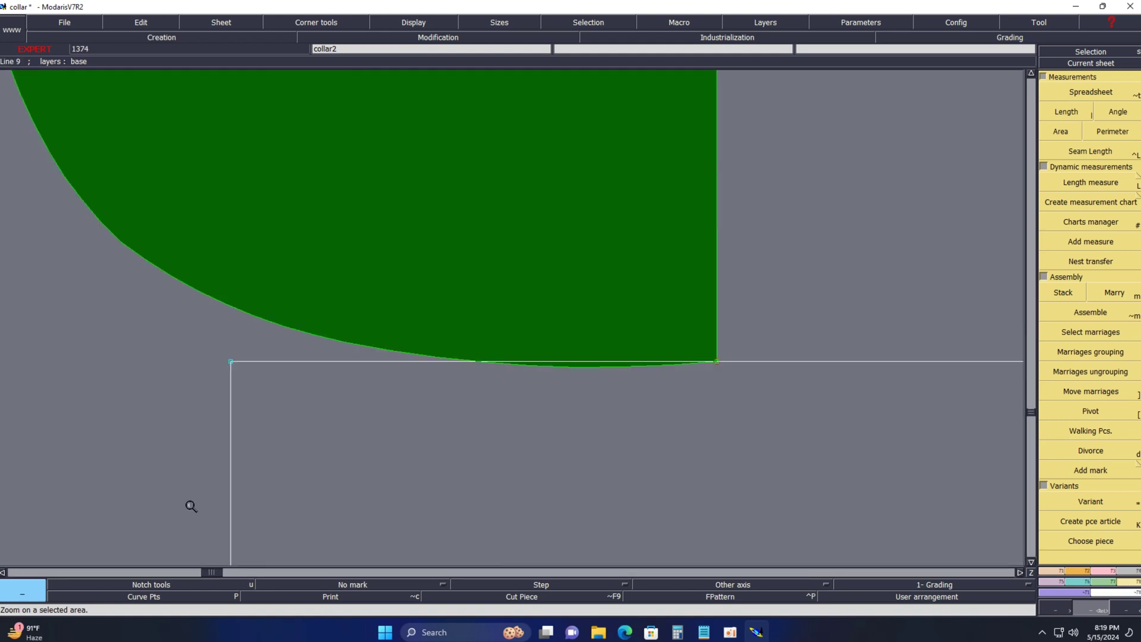
key(p)
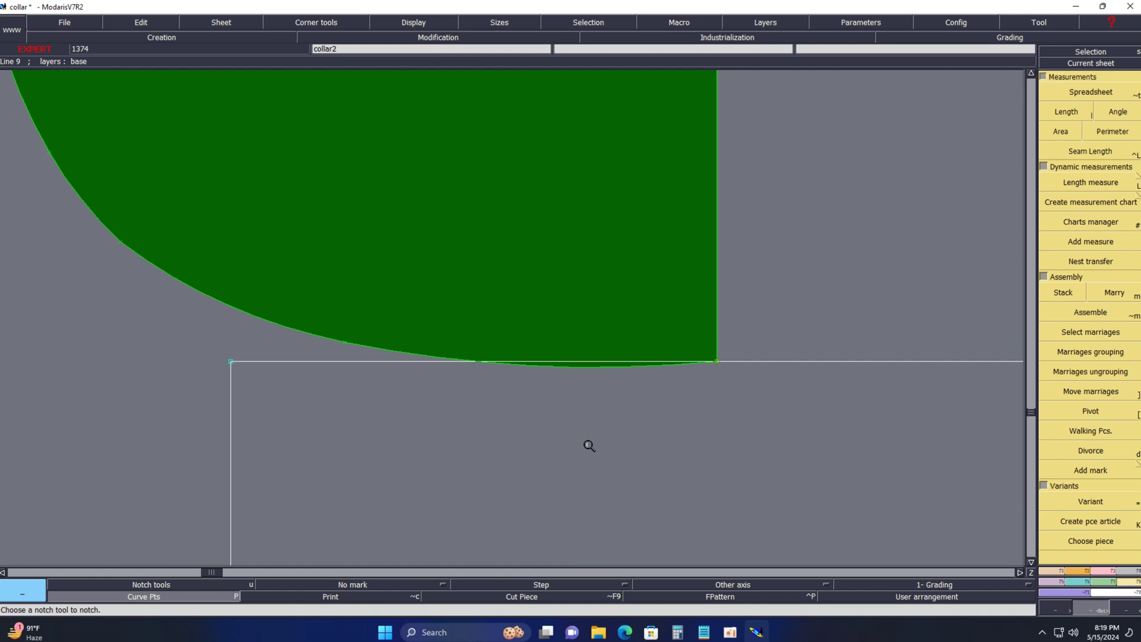
Add two points to the lower part of the curve on the married stand's rounded end
key(p)
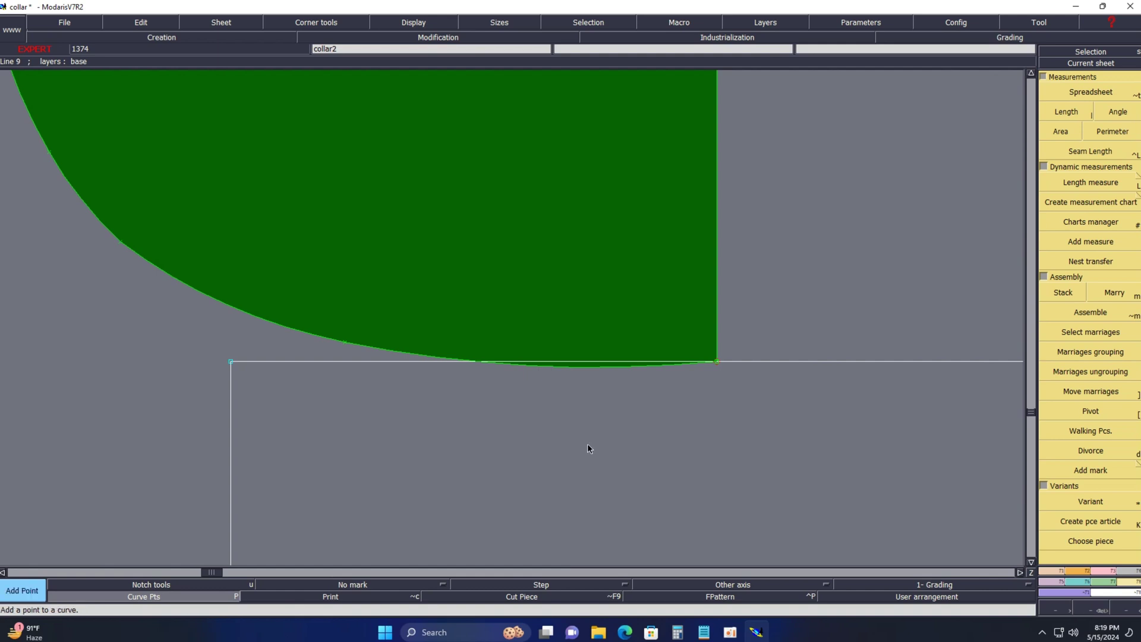
click(344, 341)
click(575, 367)
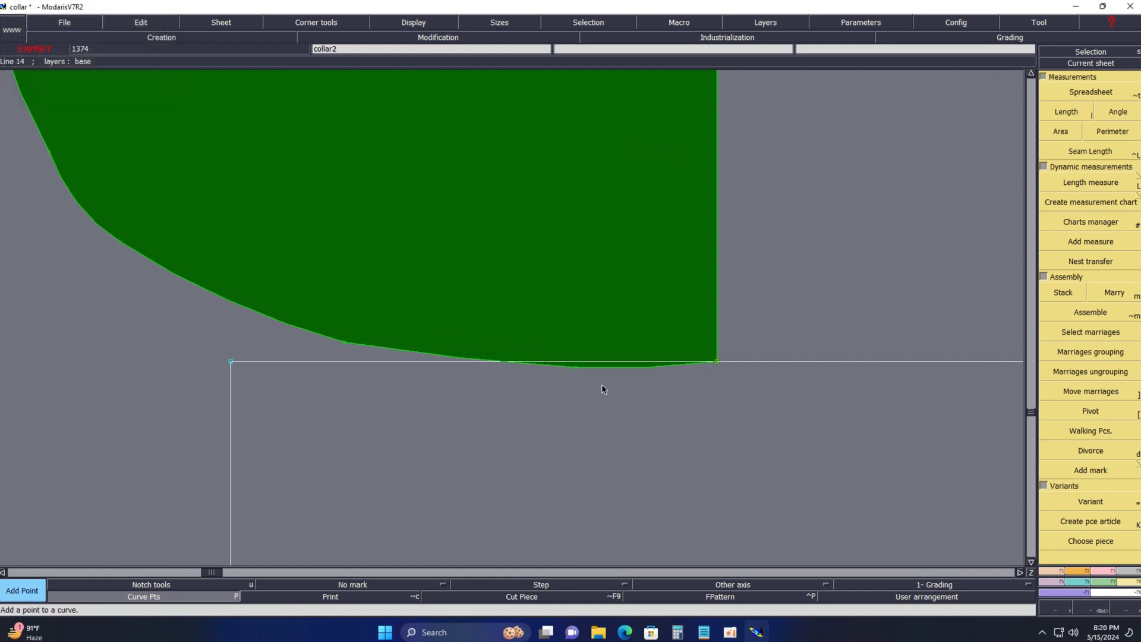
Reshape the added curve points upward so the stand's rounded end stays above the strip's upper line
key(s)
key(r)
drag(570, 367, 573, 358)
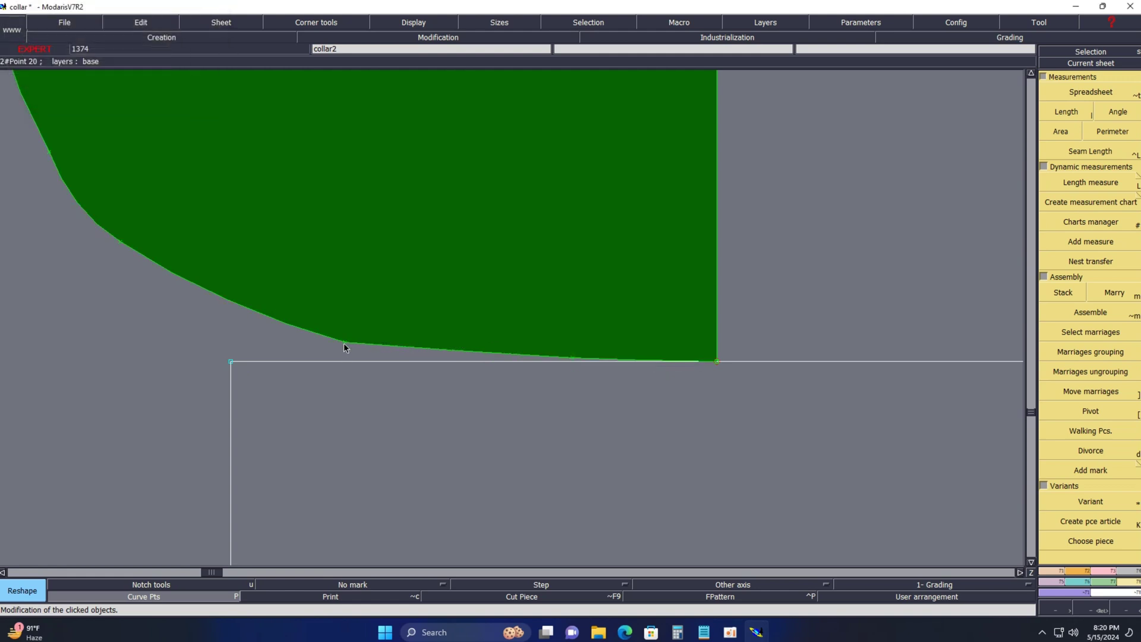
drag(343, 343, 348, 333)
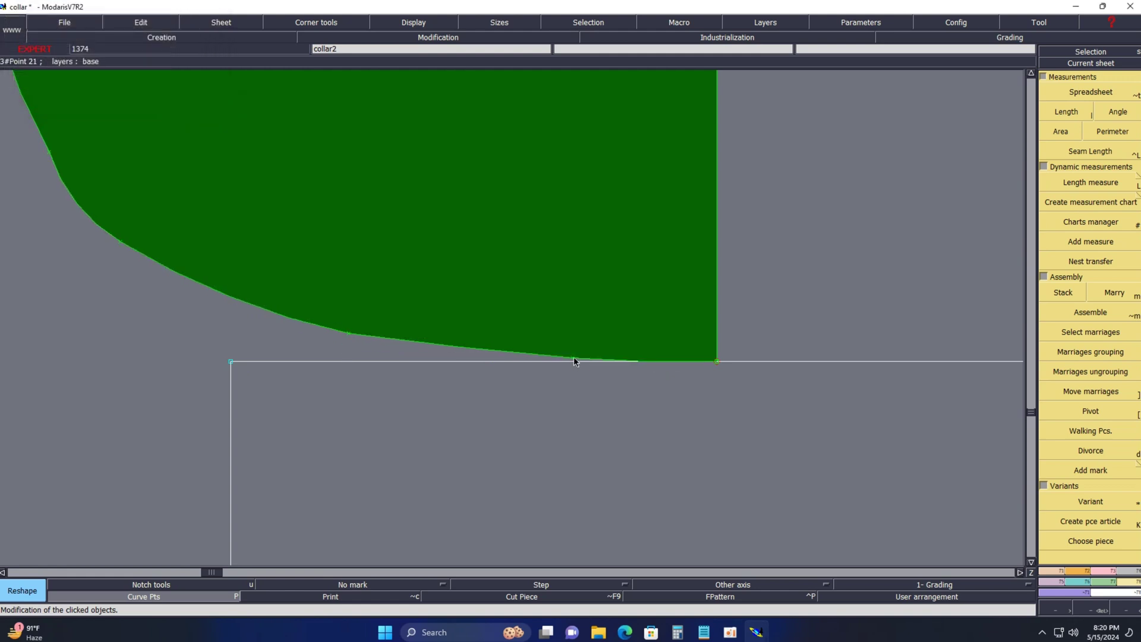
drag(573, 357, 416, 369)
Move the kinked point on the rounded end's bend slightly outward to smooth the curve
key(a)
key(Home)
key(Return)
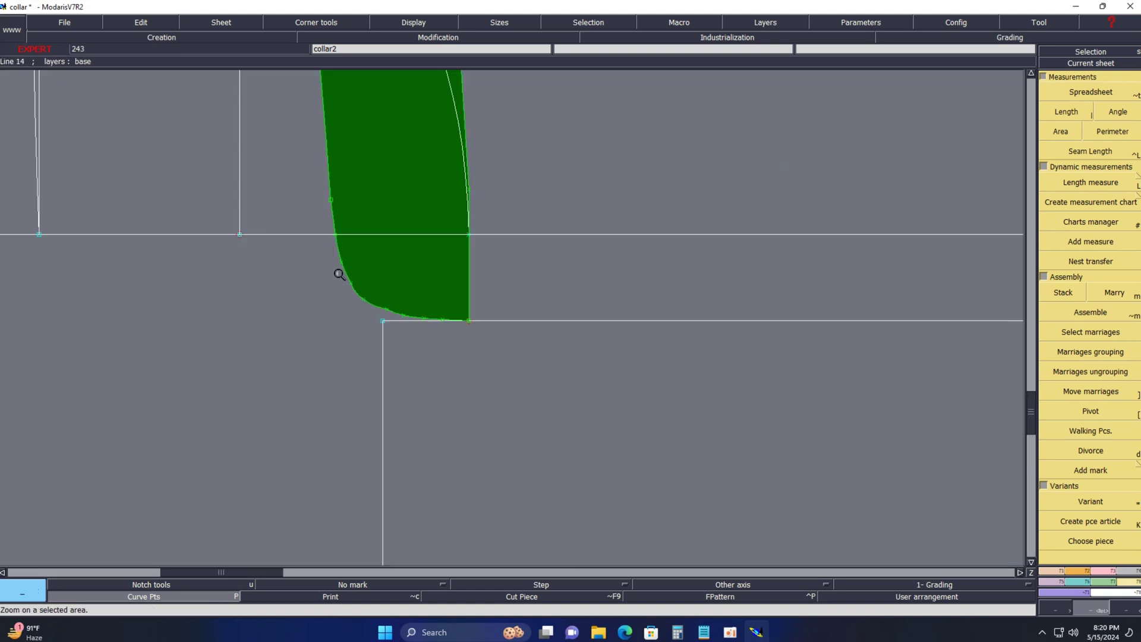
drag(313, 240, 579, 357)
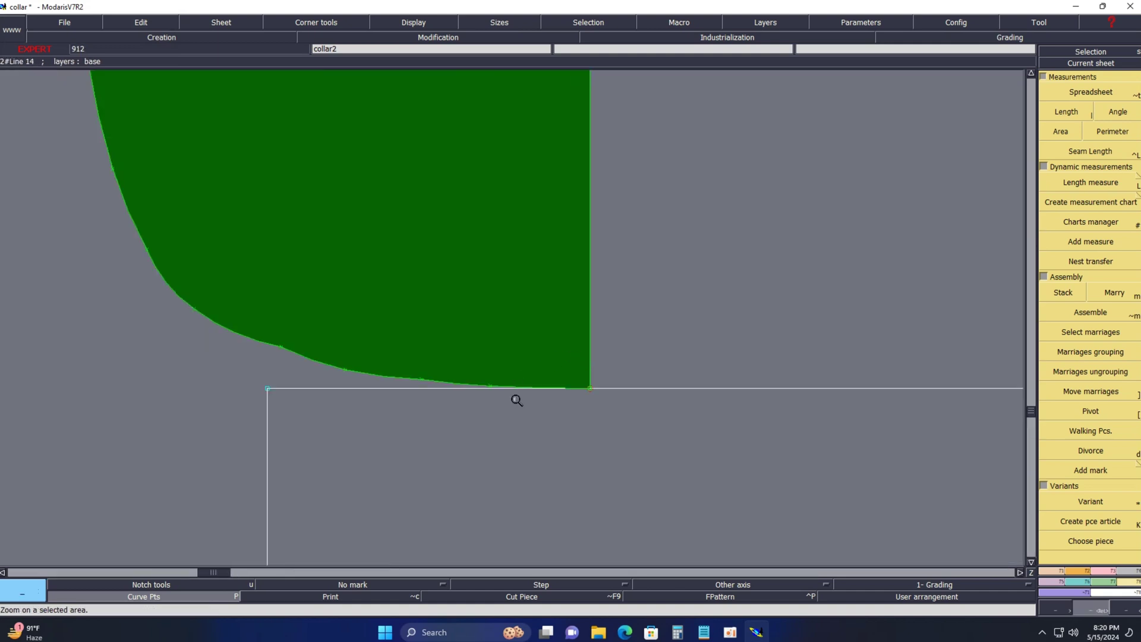
key(s)
key(r)
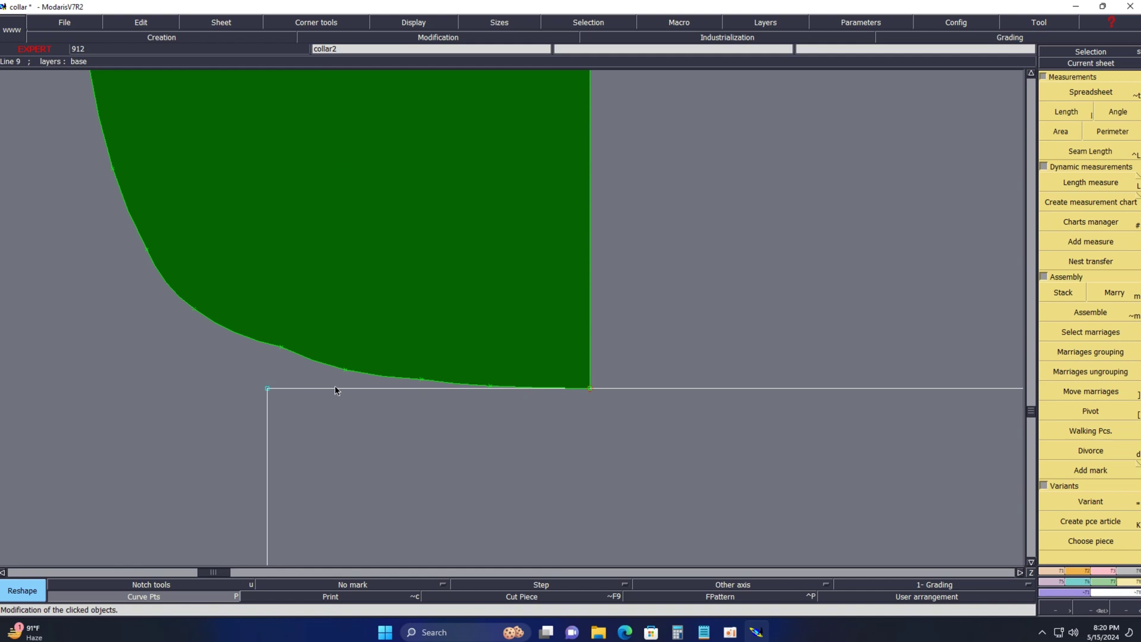
click(281, 347)
click(278, 356)
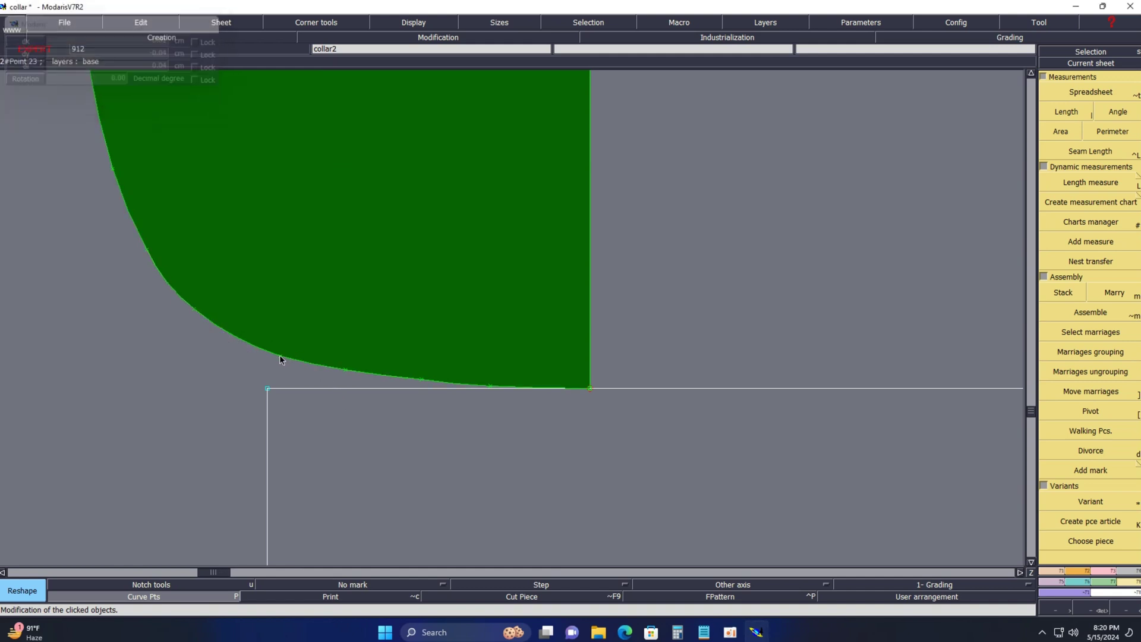
Reshape the three points along the curve's lower run so it flows gradually into the strip's upper line
click(346, 371)
click(344, 372)
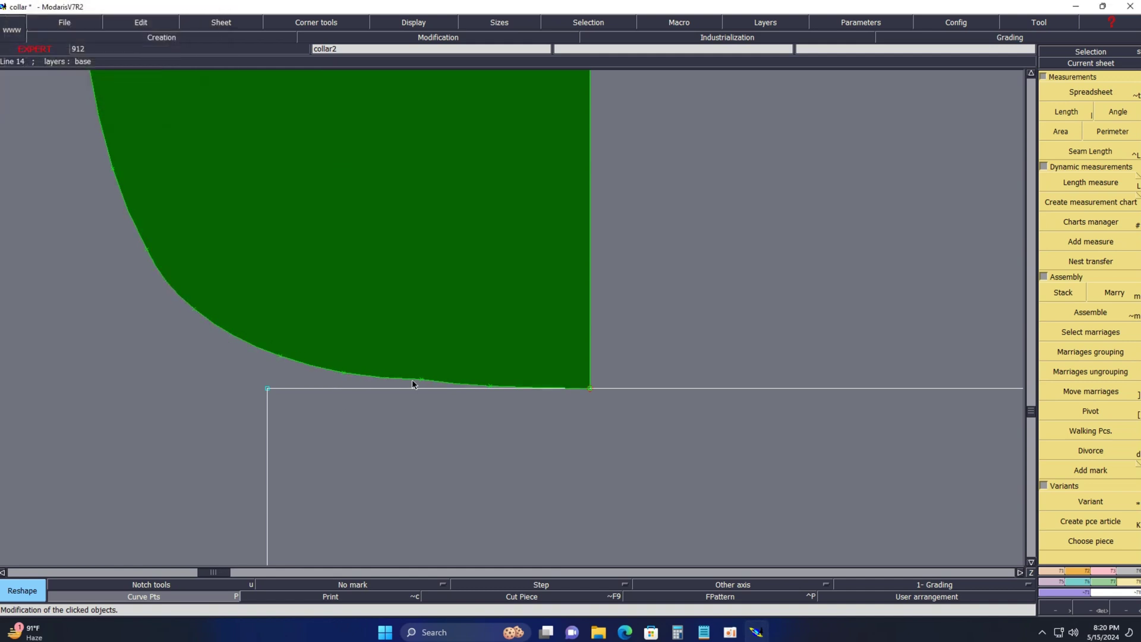
click(423, 379)
click(422, 383)
click(490, 388)
click(487, 385)
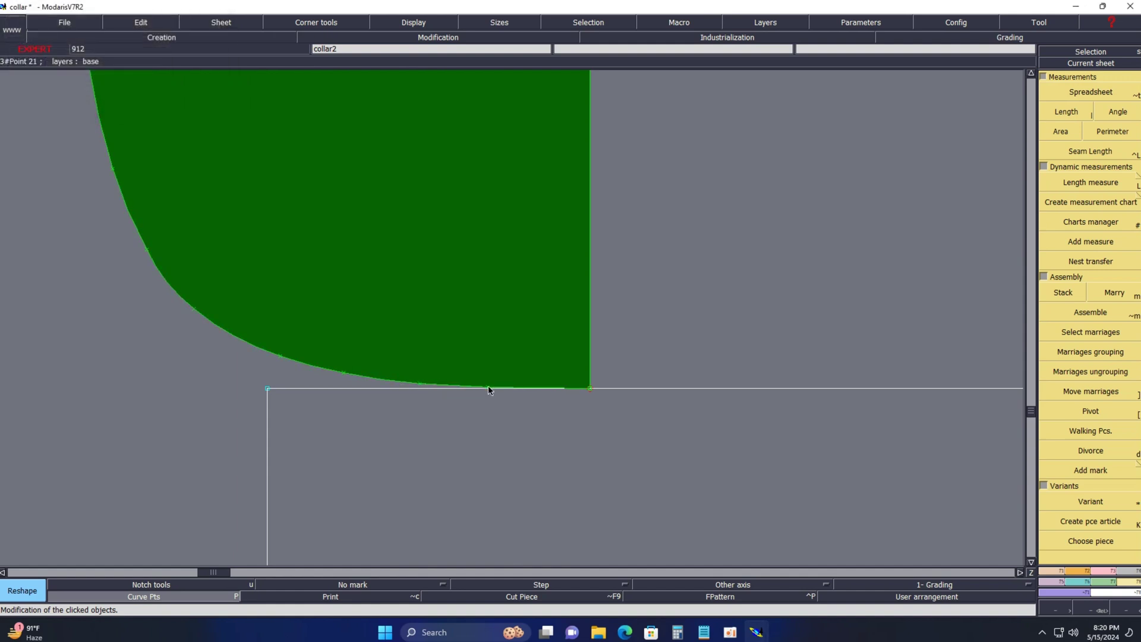
Fine-tune the points around the bend of the rounded end to even out its curvature
click(193, 310)
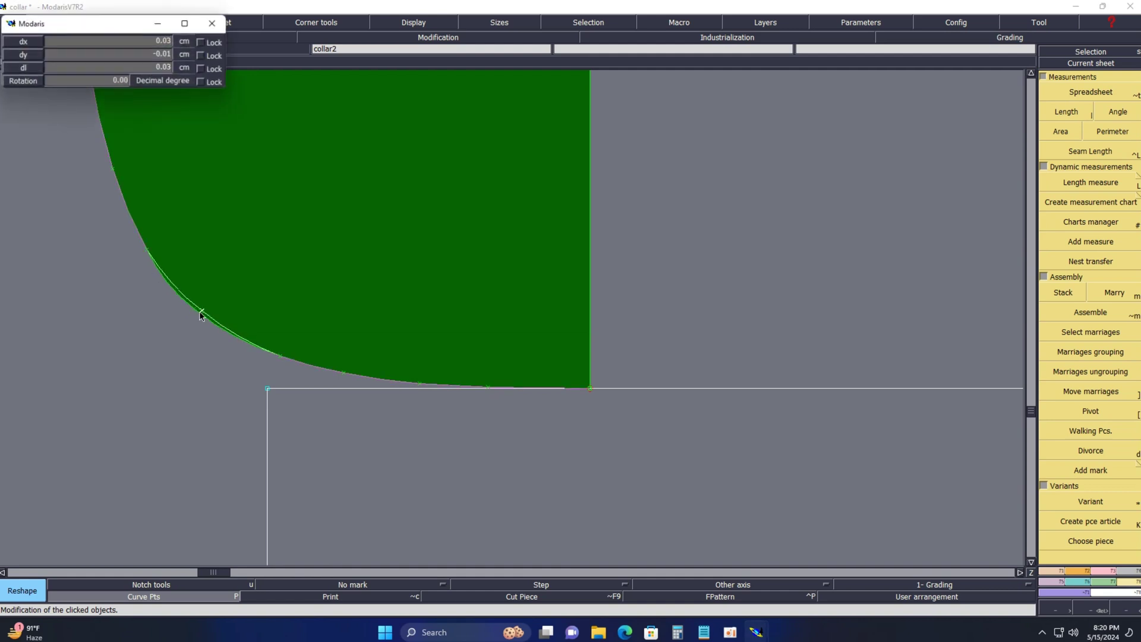
click(199, 314)
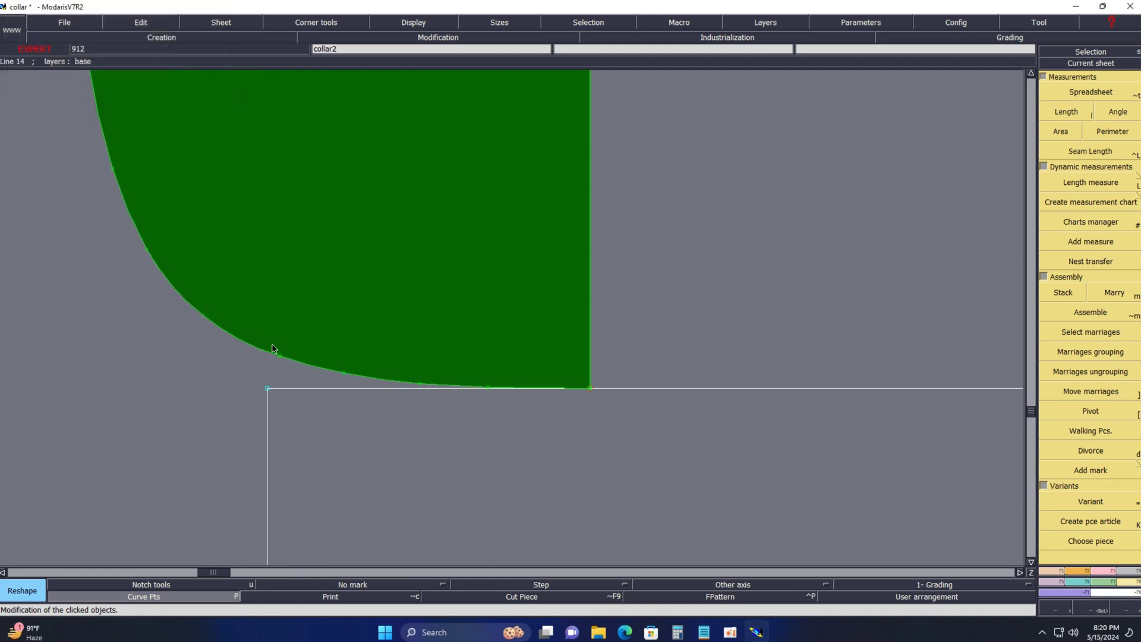
click(198, 313)
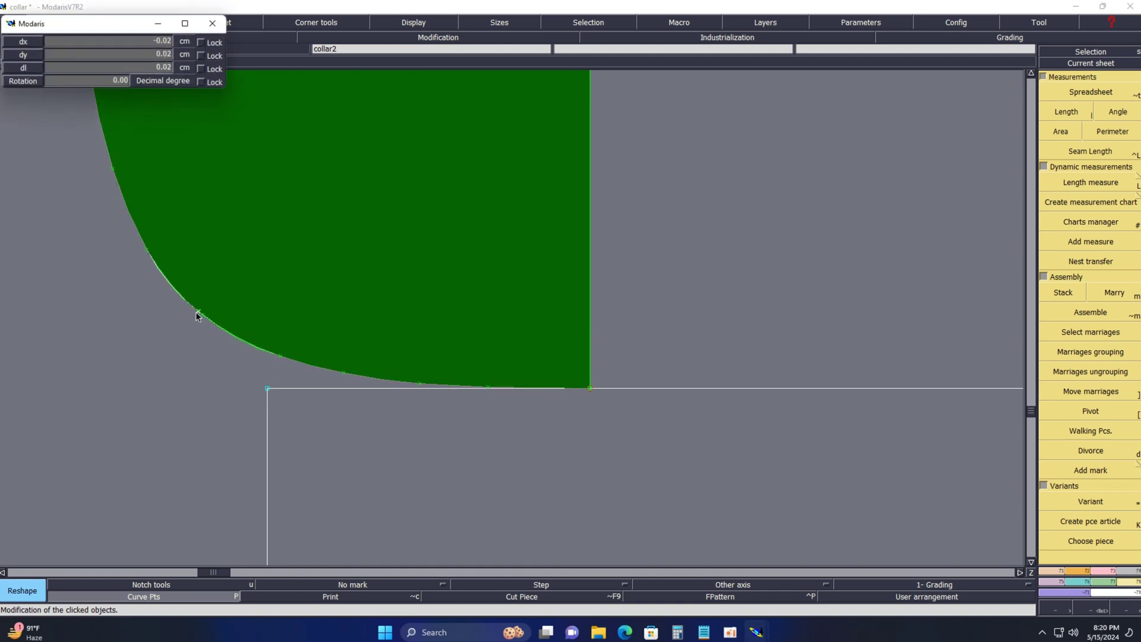
click(195, 312)
click(280, 357)
click(284, 357)
click(341, 370)
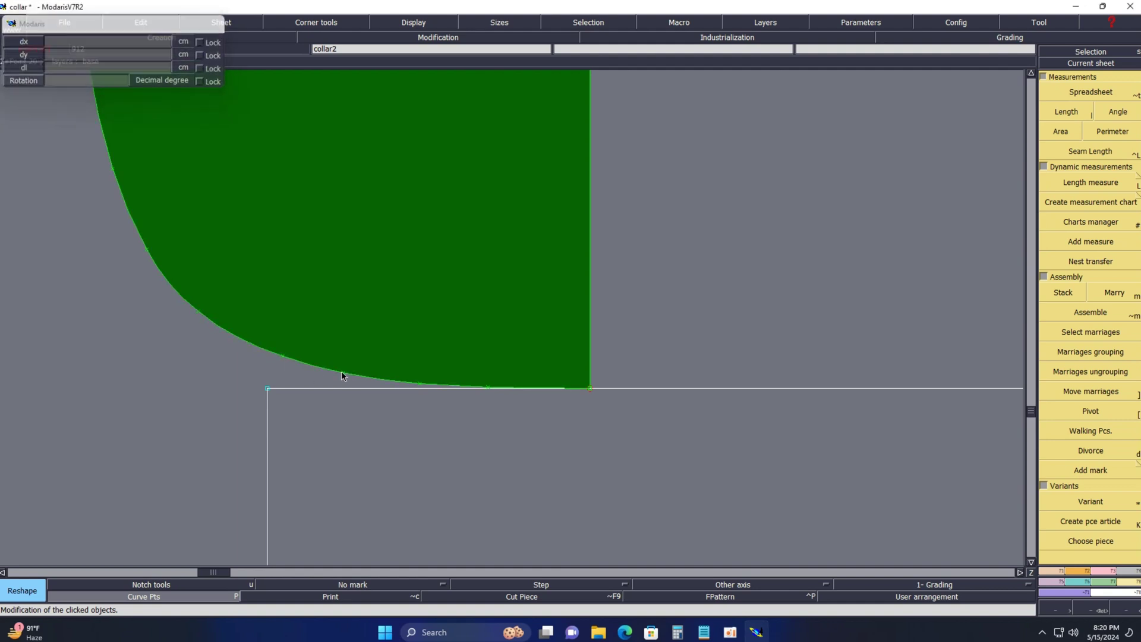
click(341, 371)
Smooth the rounded end from its steep side through the bend by nudging the curve points along it
click(148, 256)
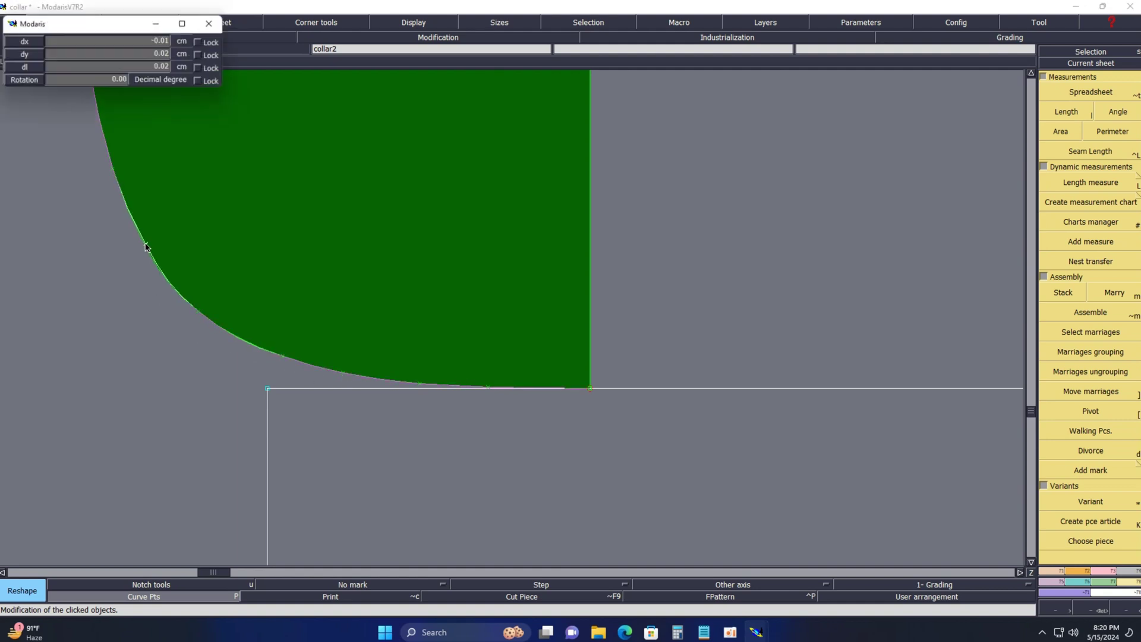
click(145, 247)
click(144, 246)
click(144, 245)
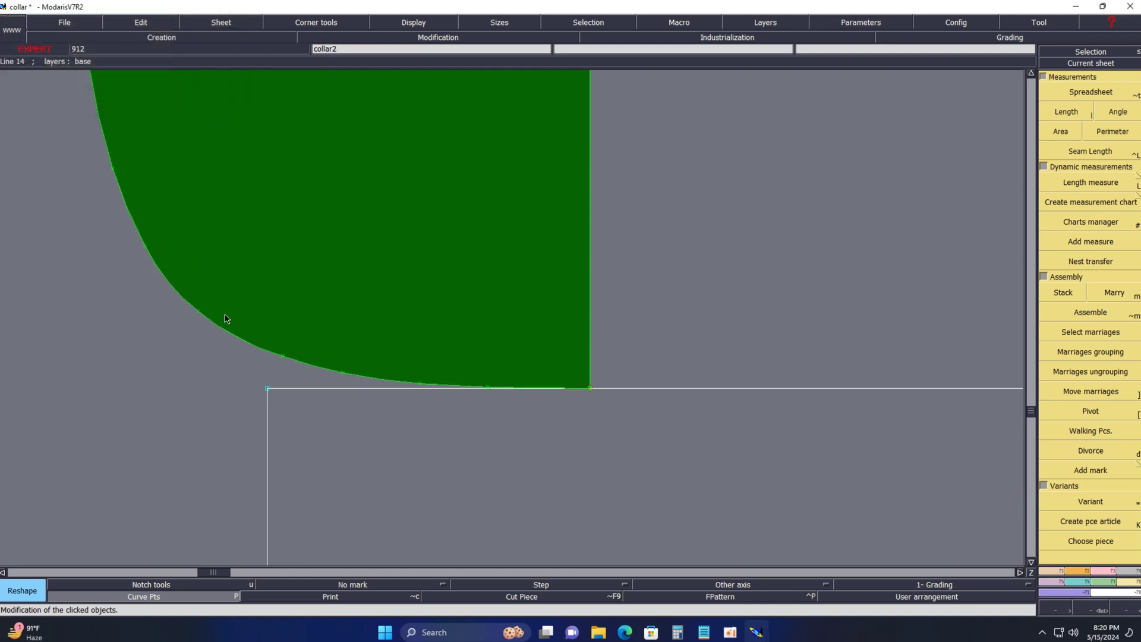
click(206, 313)
click(208, 318)
click(285, 360)
click(286, 360)
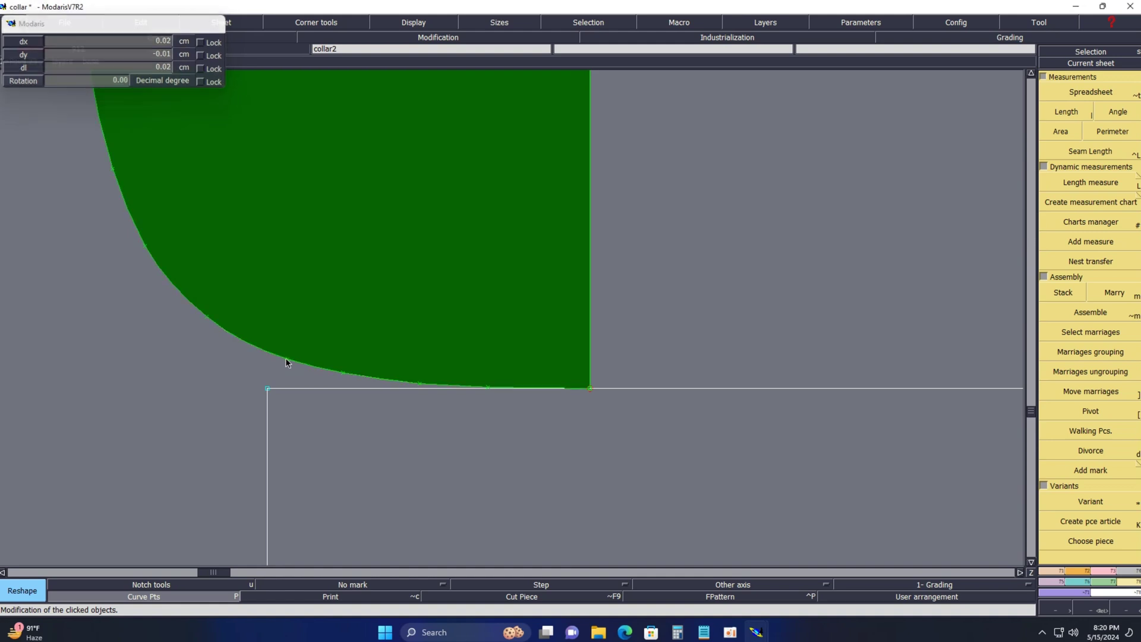
click(343, 373)
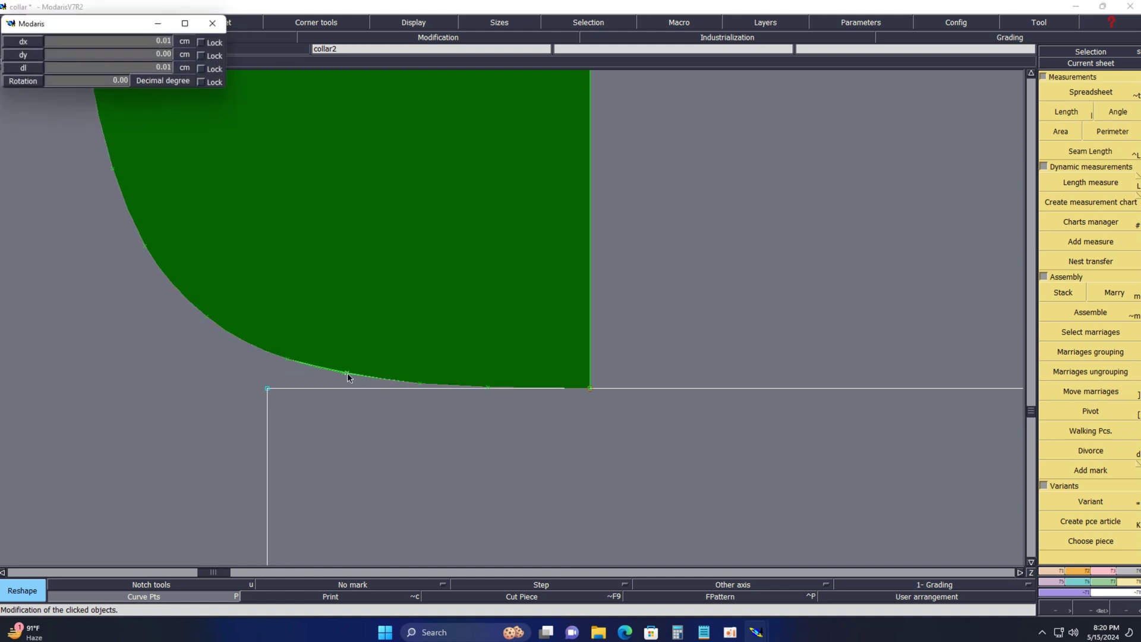
click(347, 373)
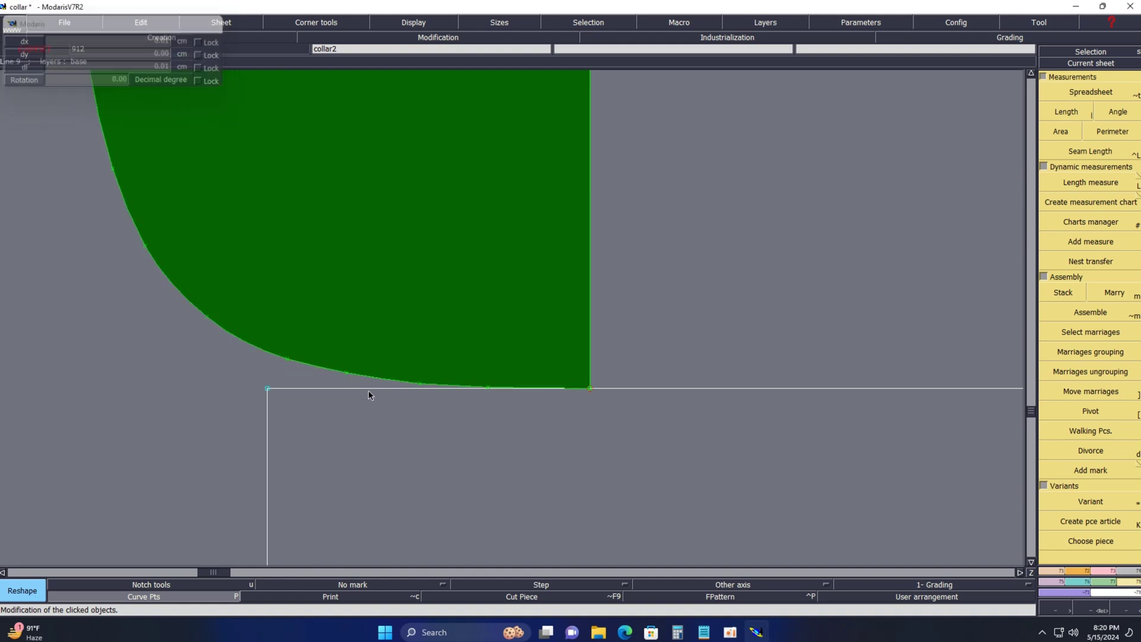
Adjust the point on the curve's nearly flat lower run and check the shape of the whole rounded end
key(s)
key(r)
click(419, 383)
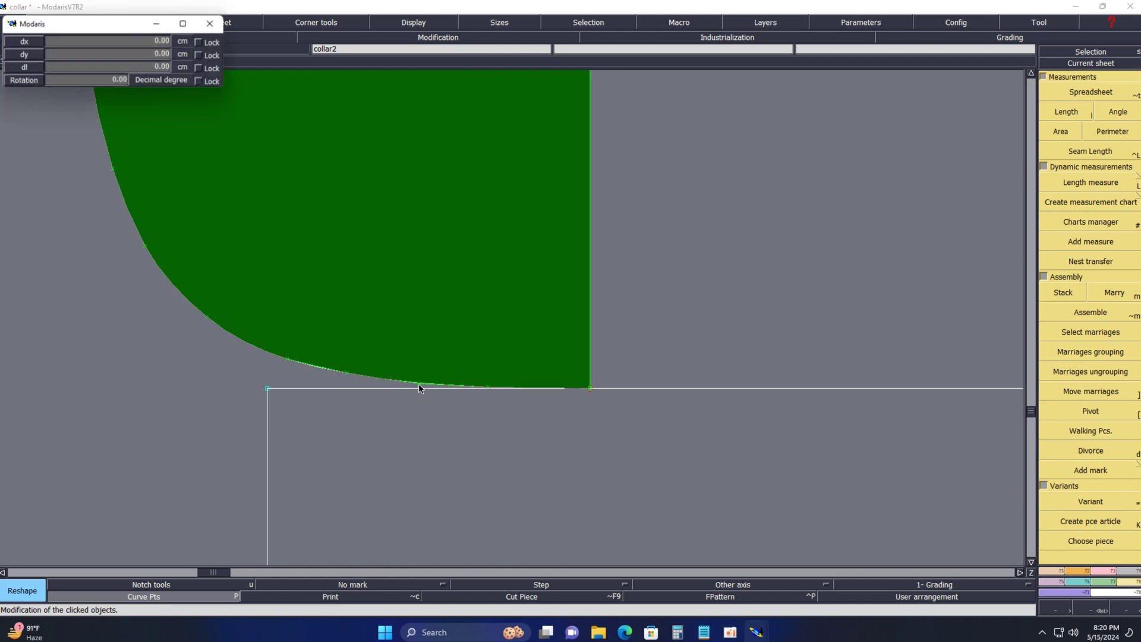
click(418, 383)
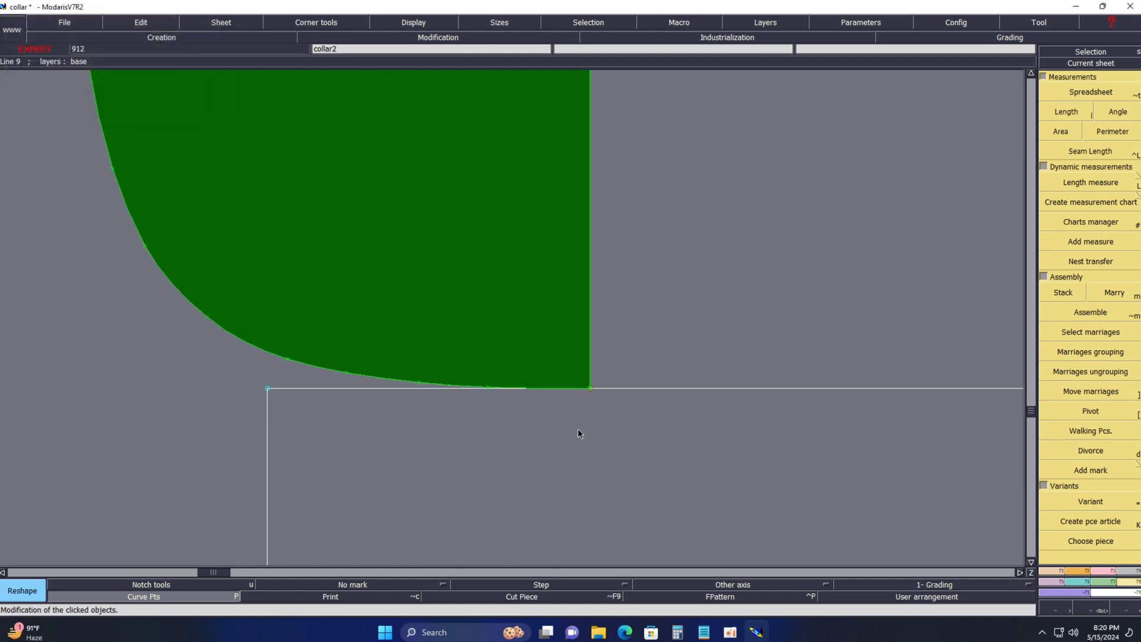
key(Home)
key(Return)
drag(238, 277, 456, 383)
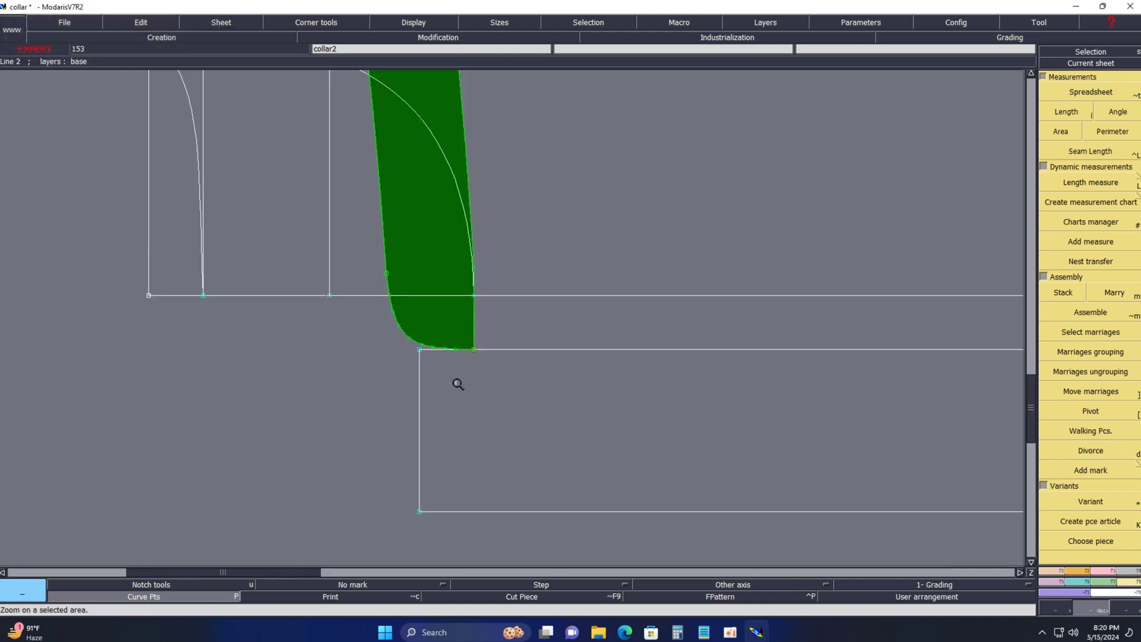
drag(281, 230, 676, 387)
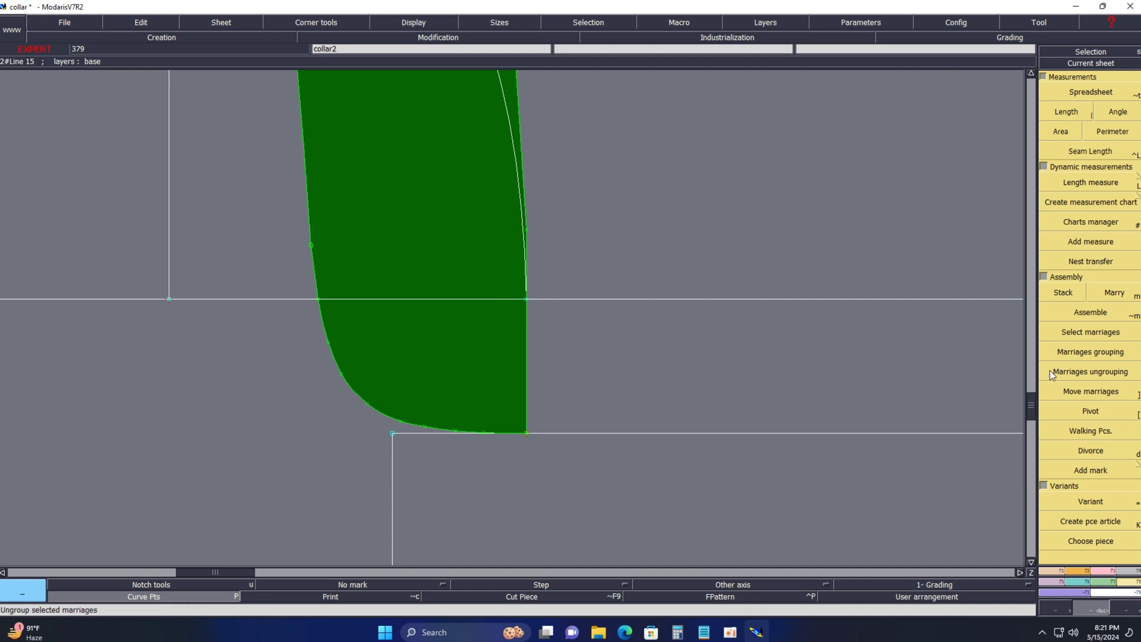
Try the Merge operation on the curve of the married stand's rounded end and undo it
click(1111, 571)
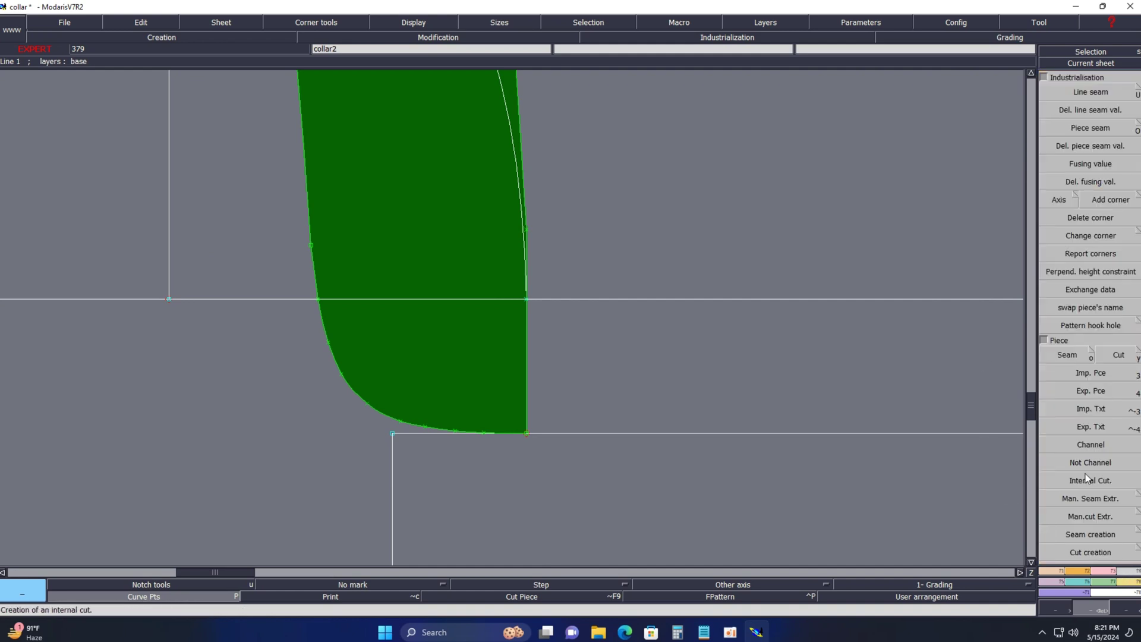
click(1111, 572)
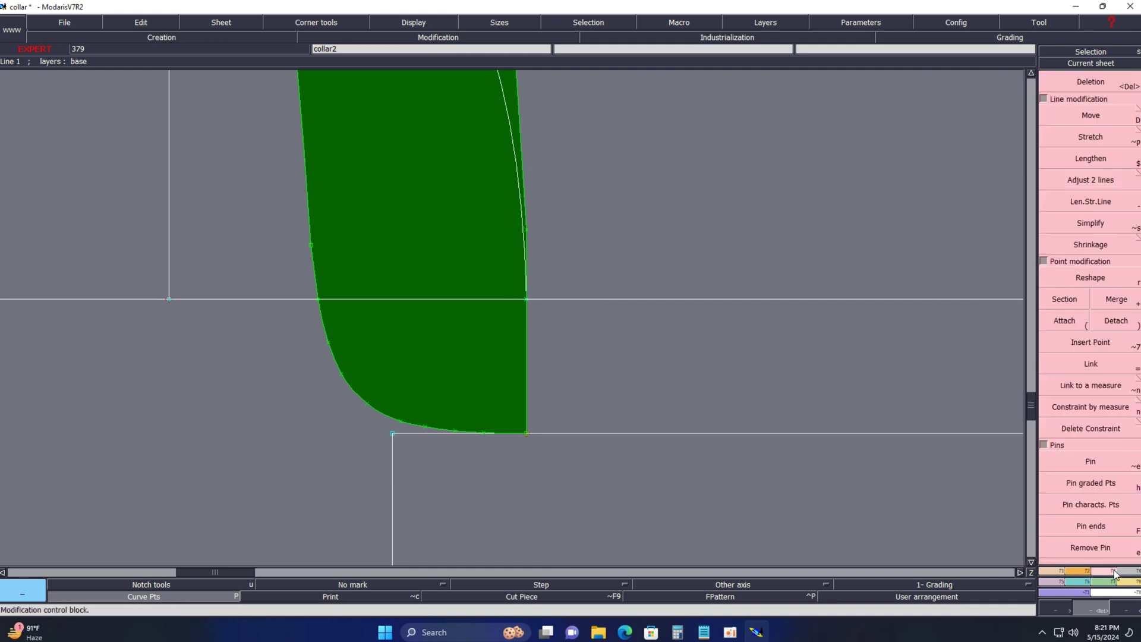
click(1116, 300)
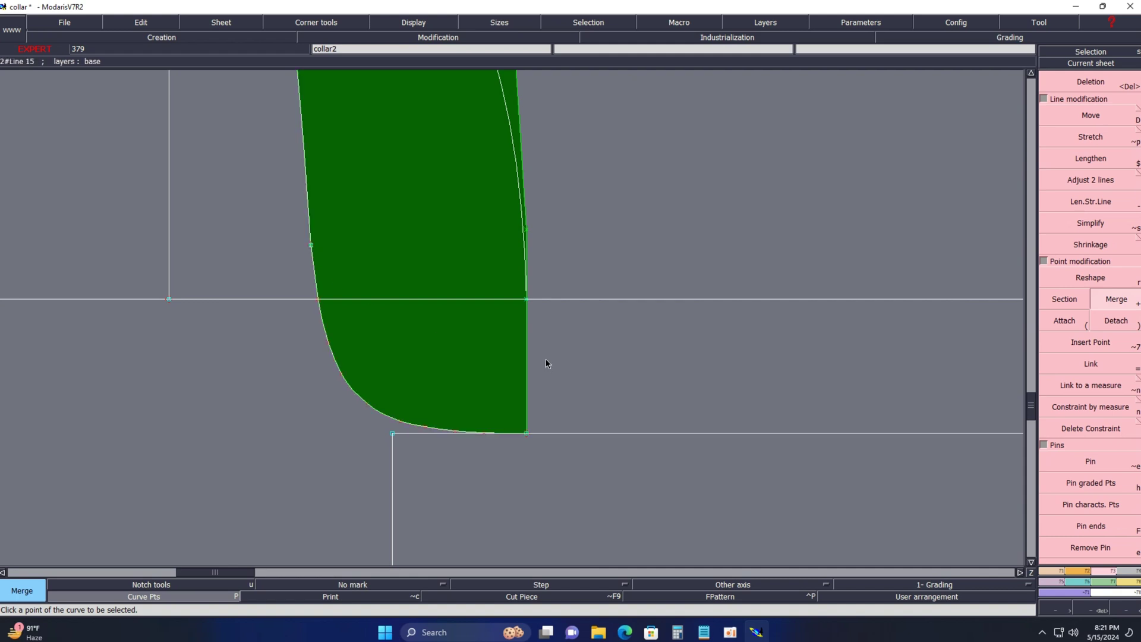
key(ctrl+z)
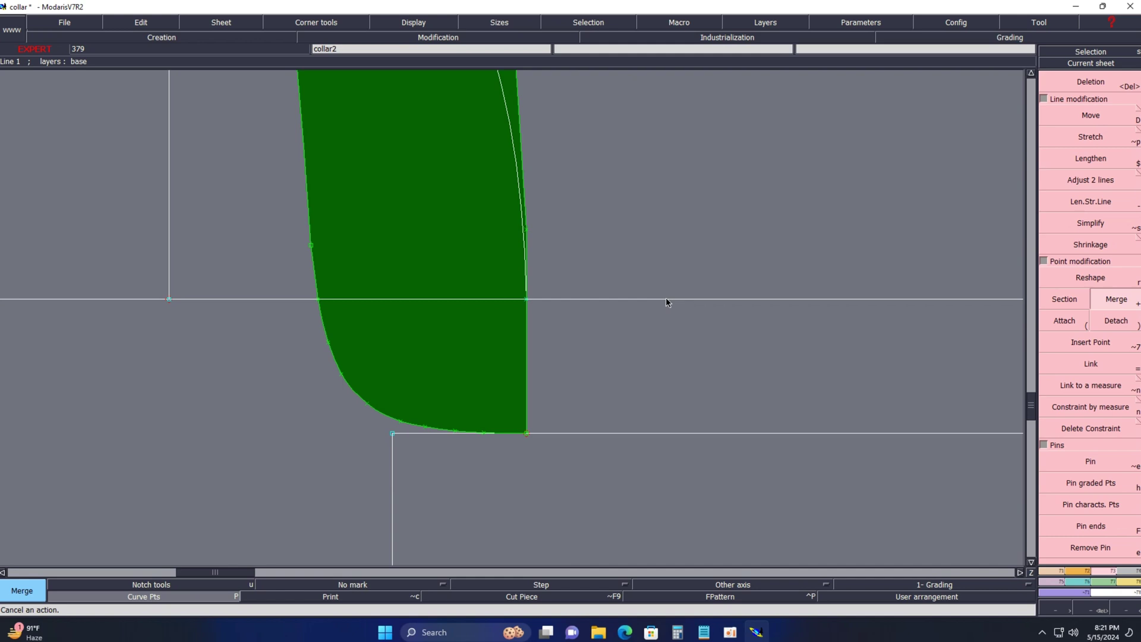
Create a parallel 0.3 cm above the horizontal line through the lower end of the collar's outer curve
key(shift+s)
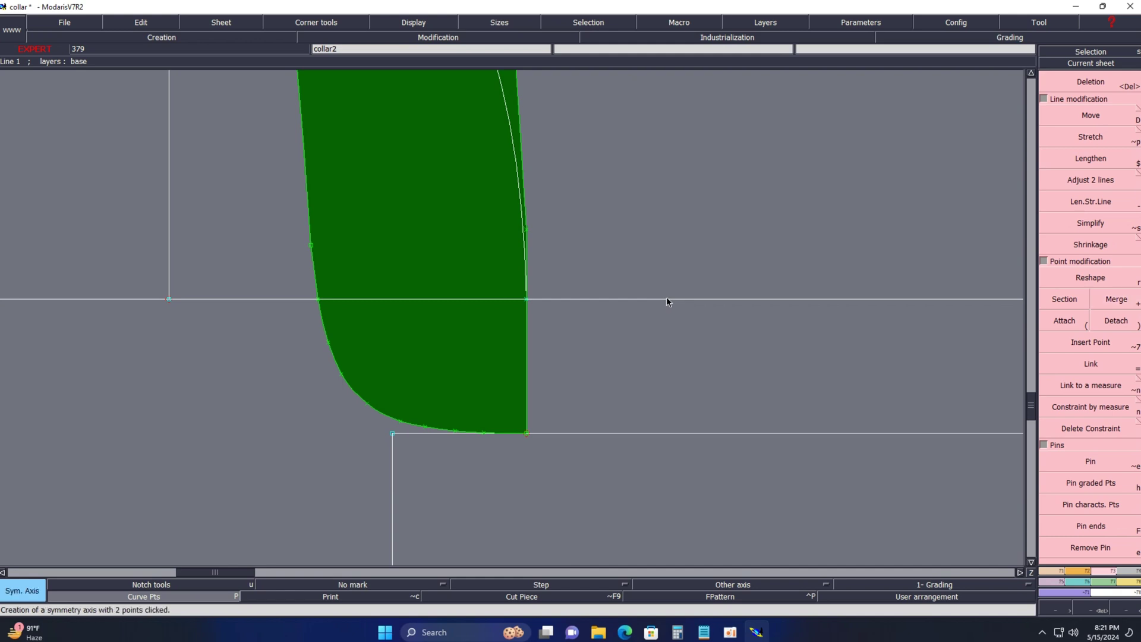
key(l)
click(667, 299)
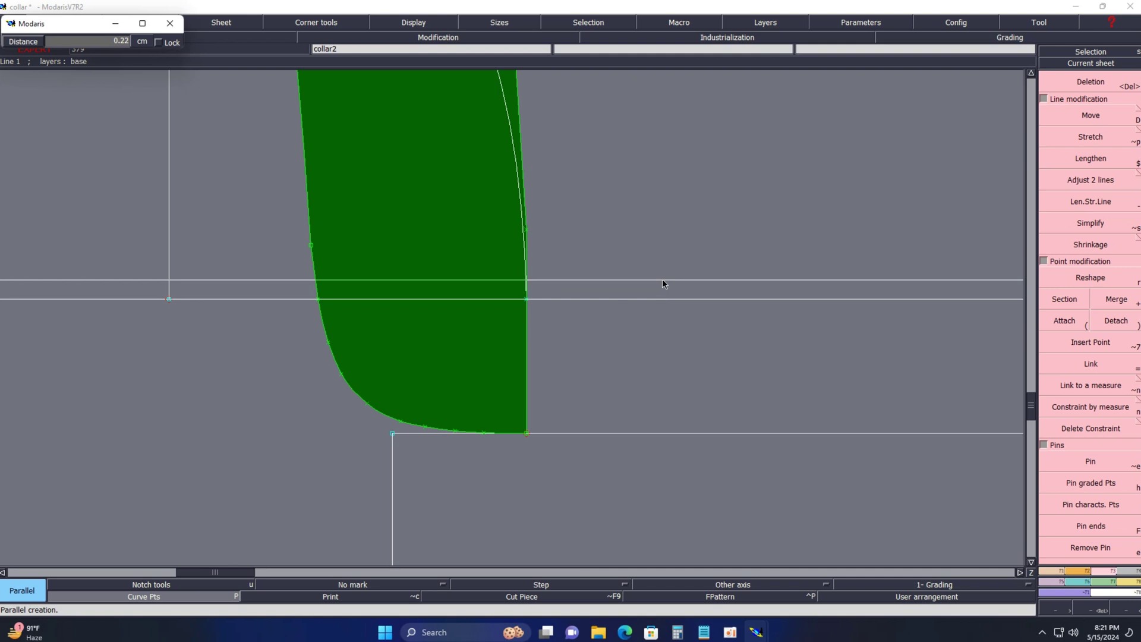
key(Down)
text(.3)
key(Return)
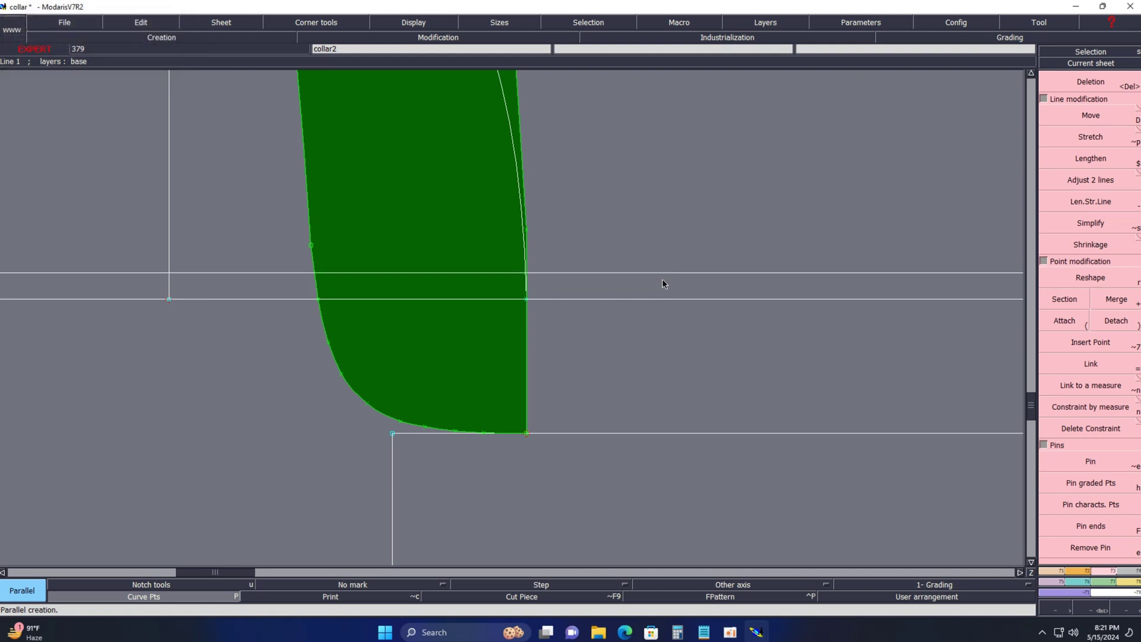
Save the collar model
key(Home)
key(Return)
drag(197, 269, 536, 388)
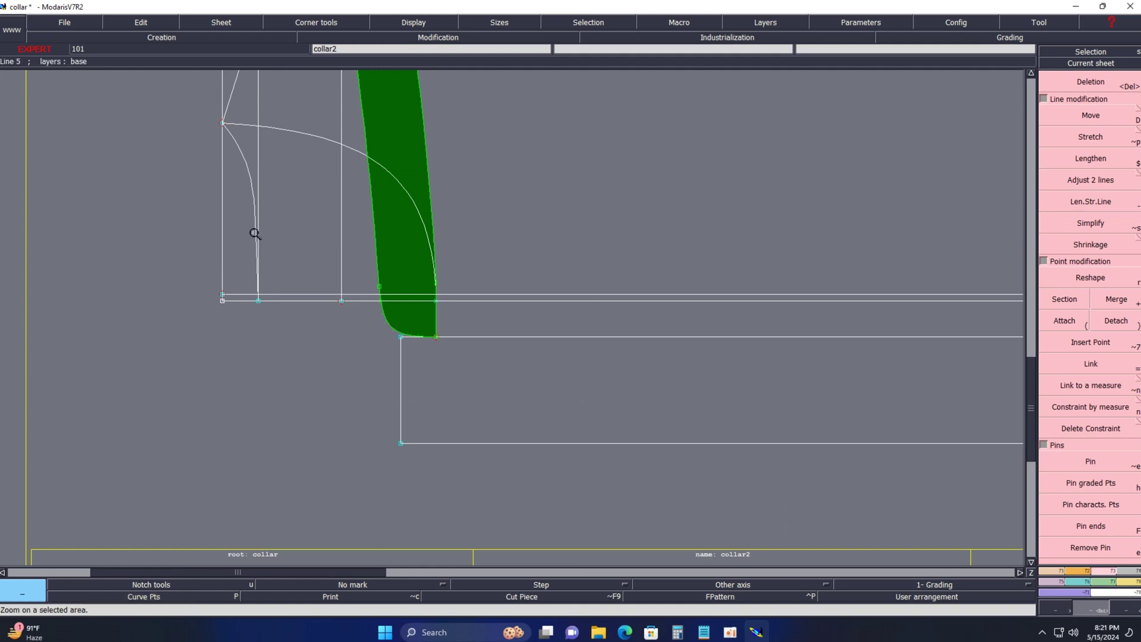
drag(261, 220, 589, 397)
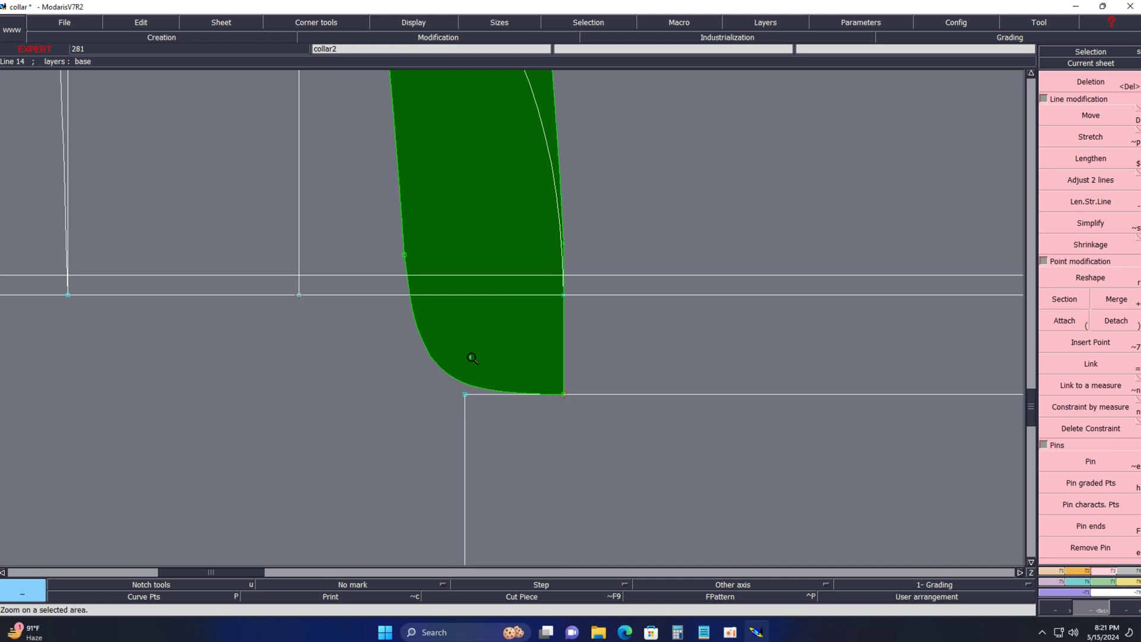
key(ctrl+s)
click(581, 384)
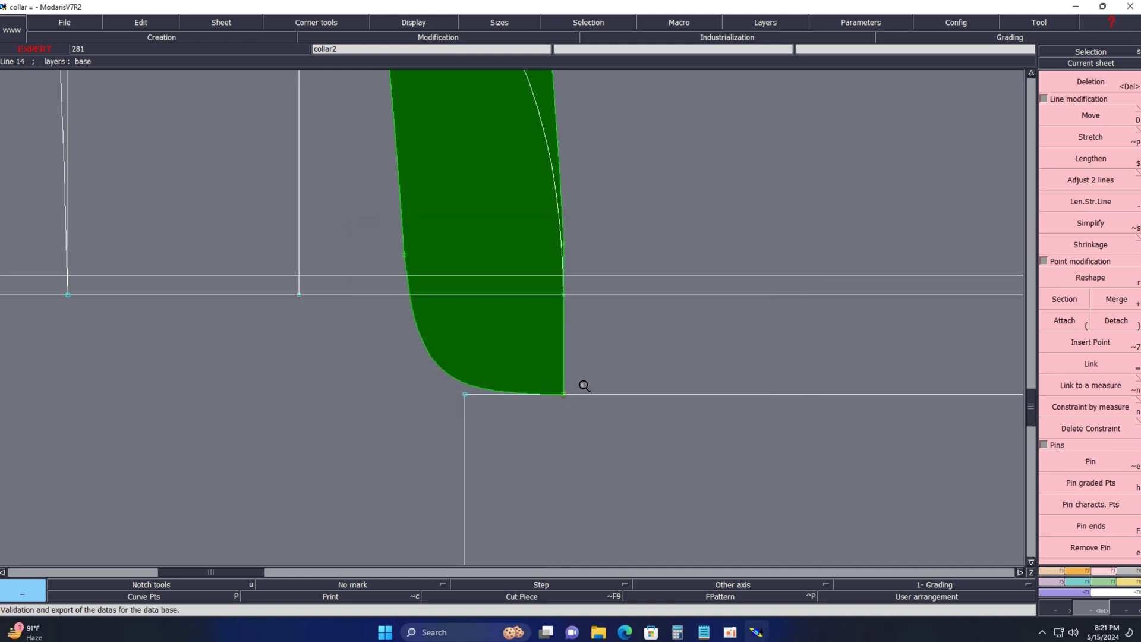
Place a developed point on the stand's rounded edge, measured from its lower corner, where the 0.3 cm parallel crosses it
key(d)
click(563, 394)
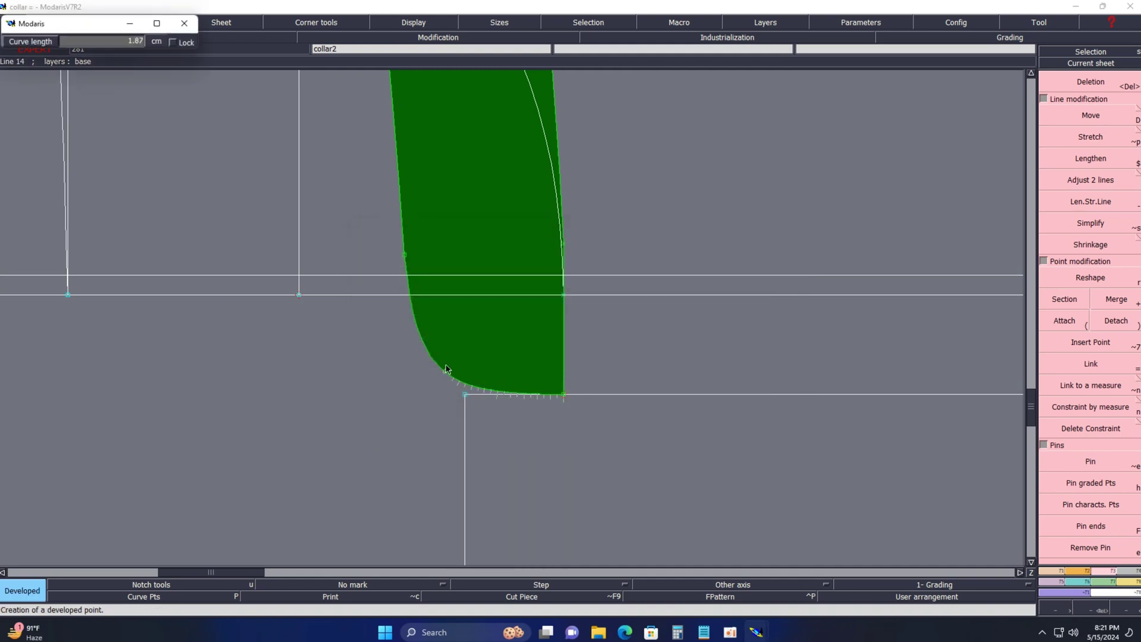
click(408, 275)
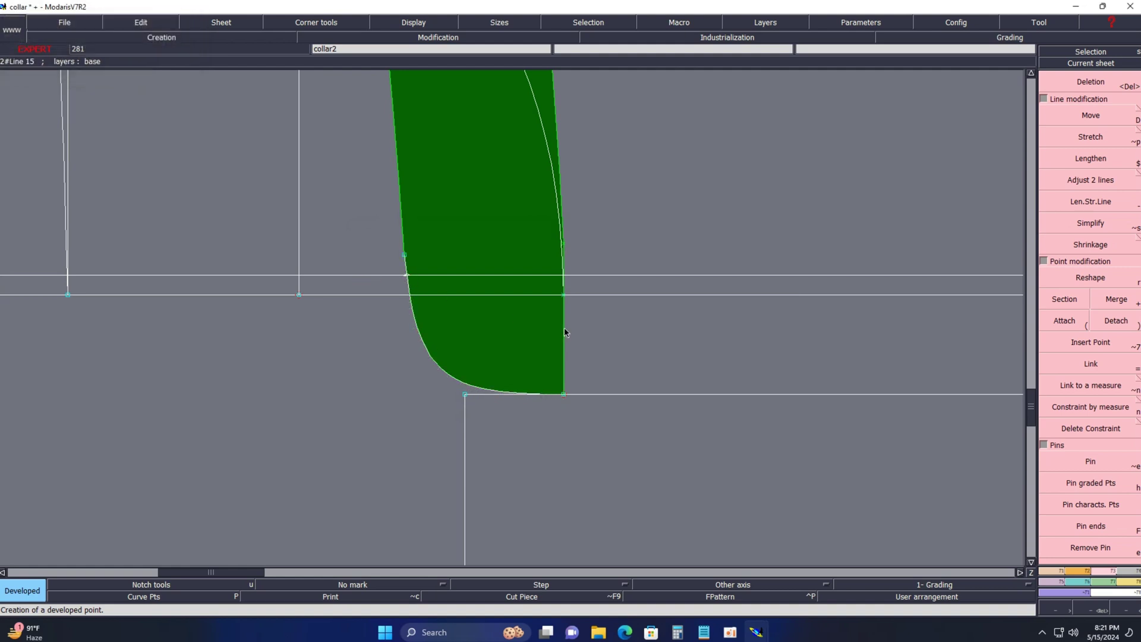
Undo the last developed point and divorce the married stand from the collar2 draft
key(ctrl+z)
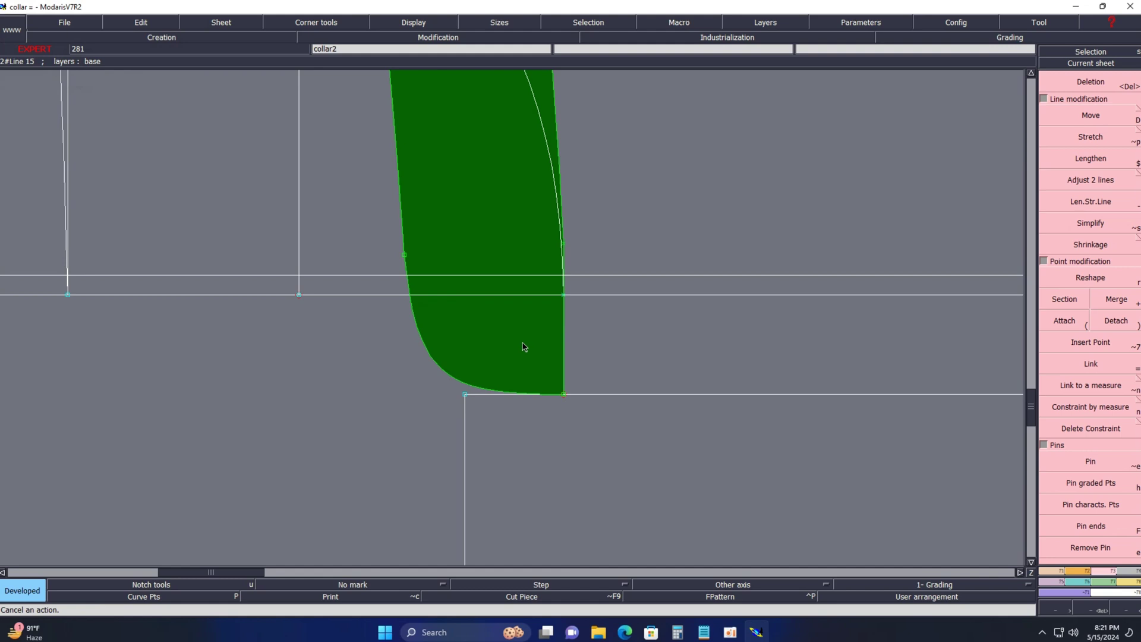
key(shift+m)
click(507, 329)
key(j)
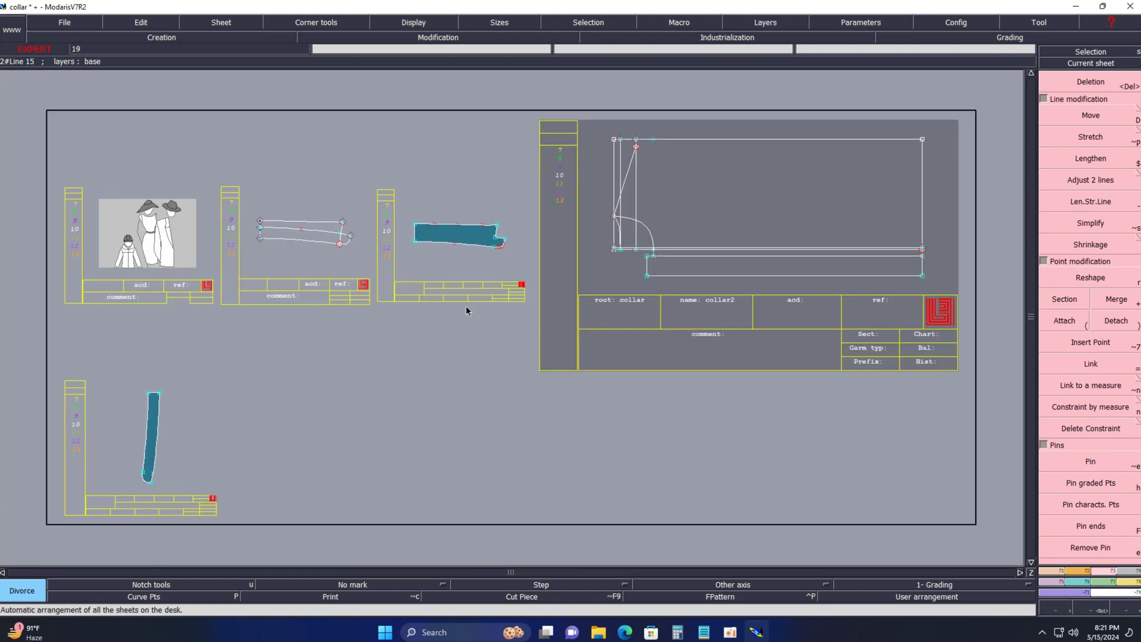
Place a developed point on the stand piece's rounded edge at a curve length of 3.46 cm from its lower corner
click(1108, 65)
click(198, 404)
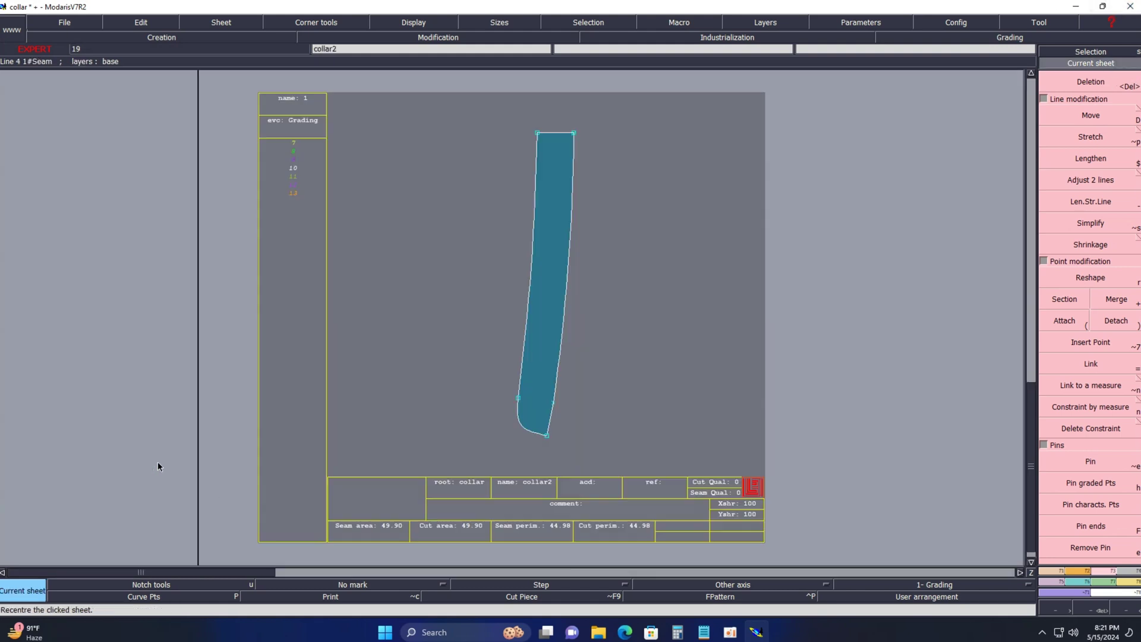
key(Return)
drag(482, 363, 691, 477)
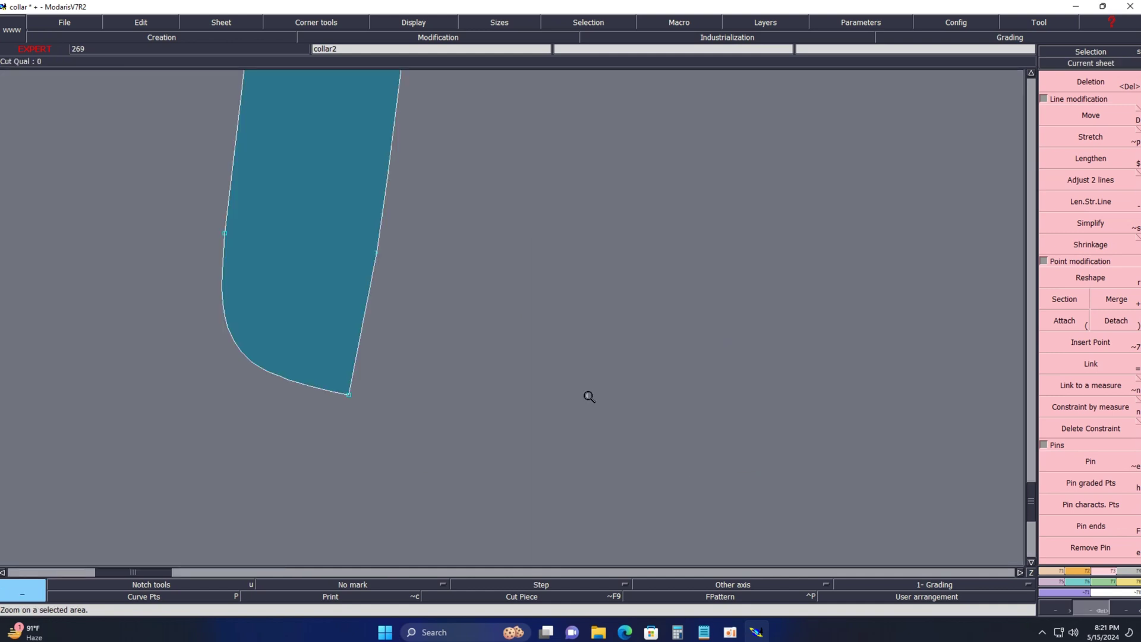
key(s)
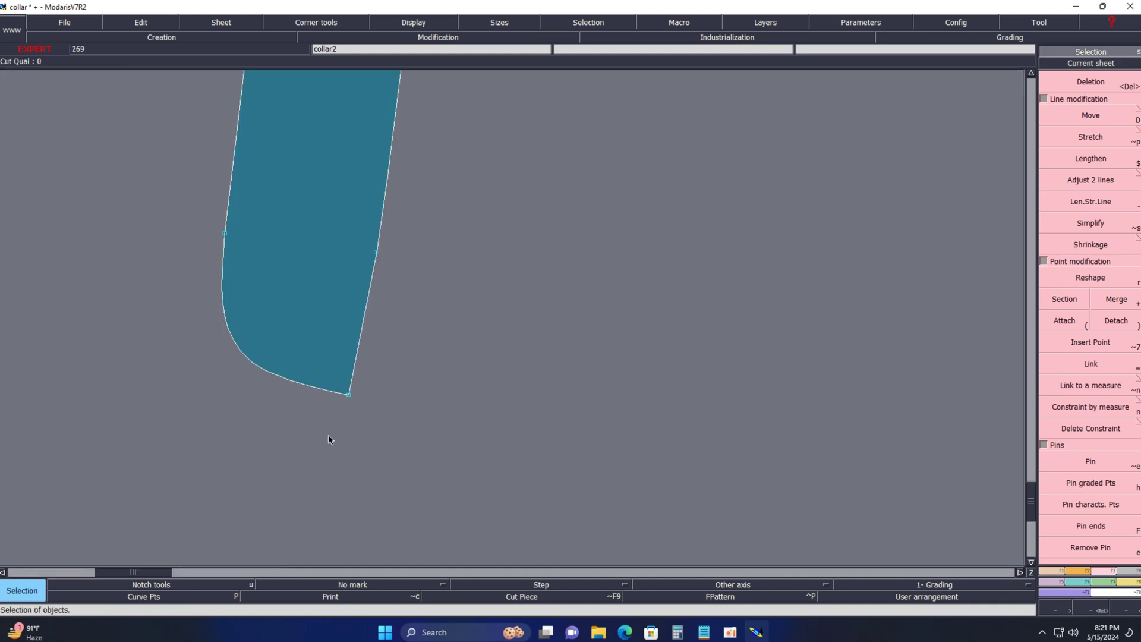
key(d)
click(349, 395)
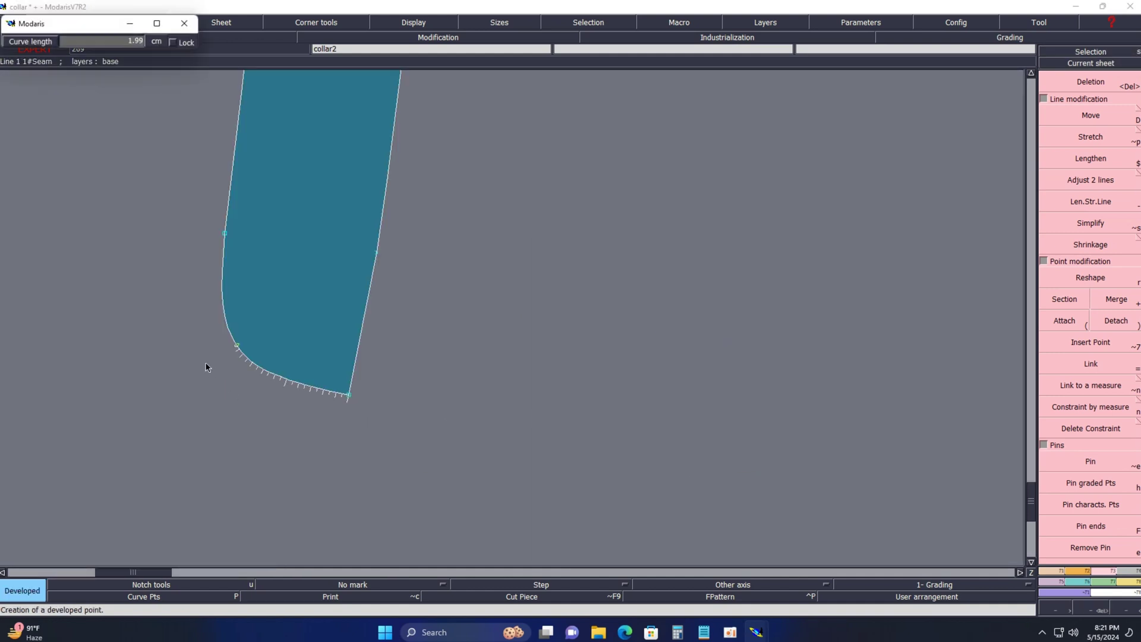
text(3.46)
key(Return)
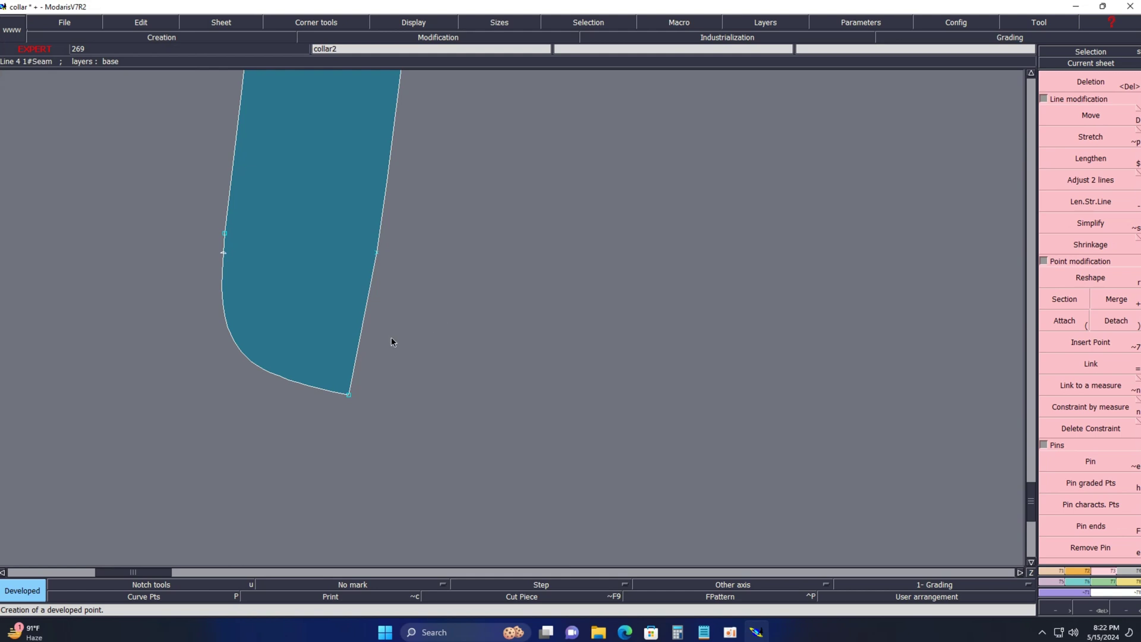
Insert the developed point into the stand's outline and add a notch there
key(alt+7)
click(224, 255)
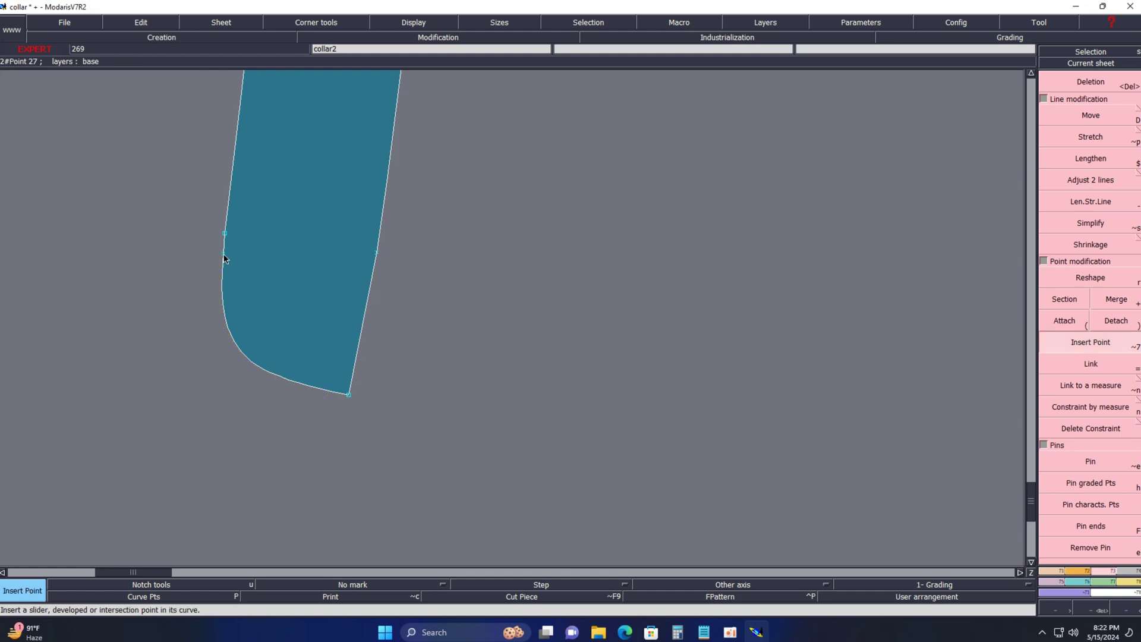
key(u)
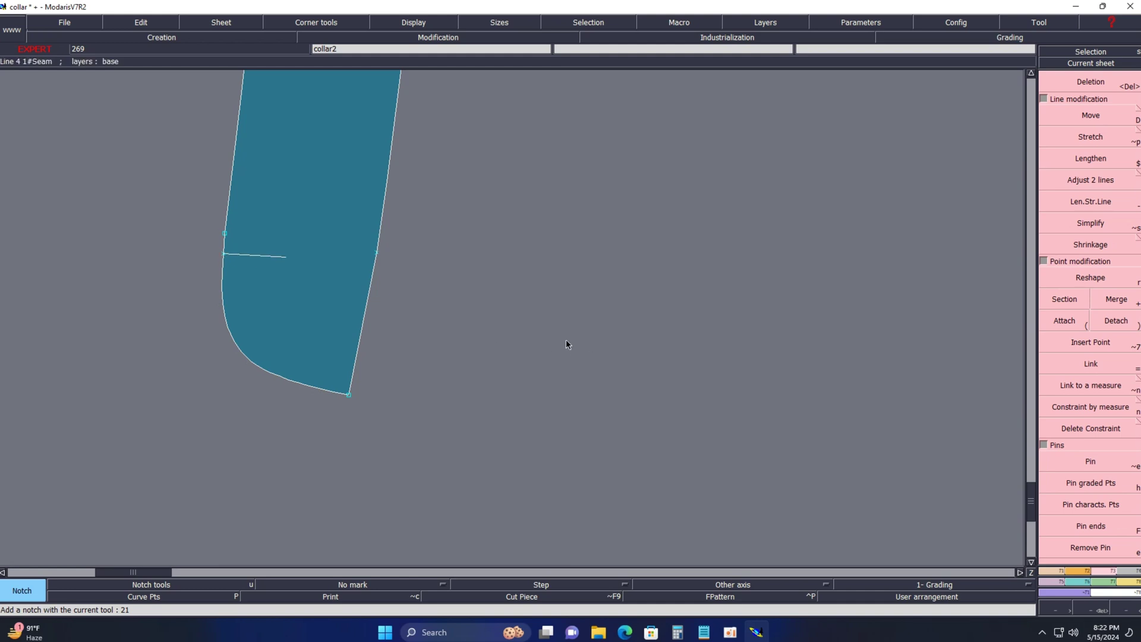
Merge the end point just above the stand's notch into the curve and delete it
key(plus)
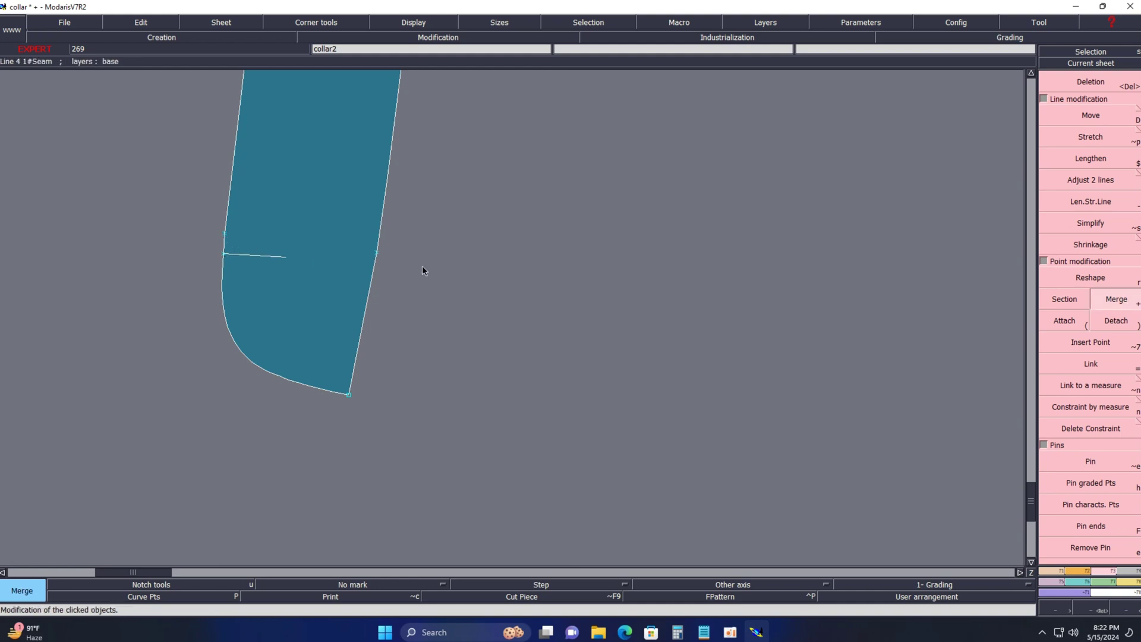
key(Delete)
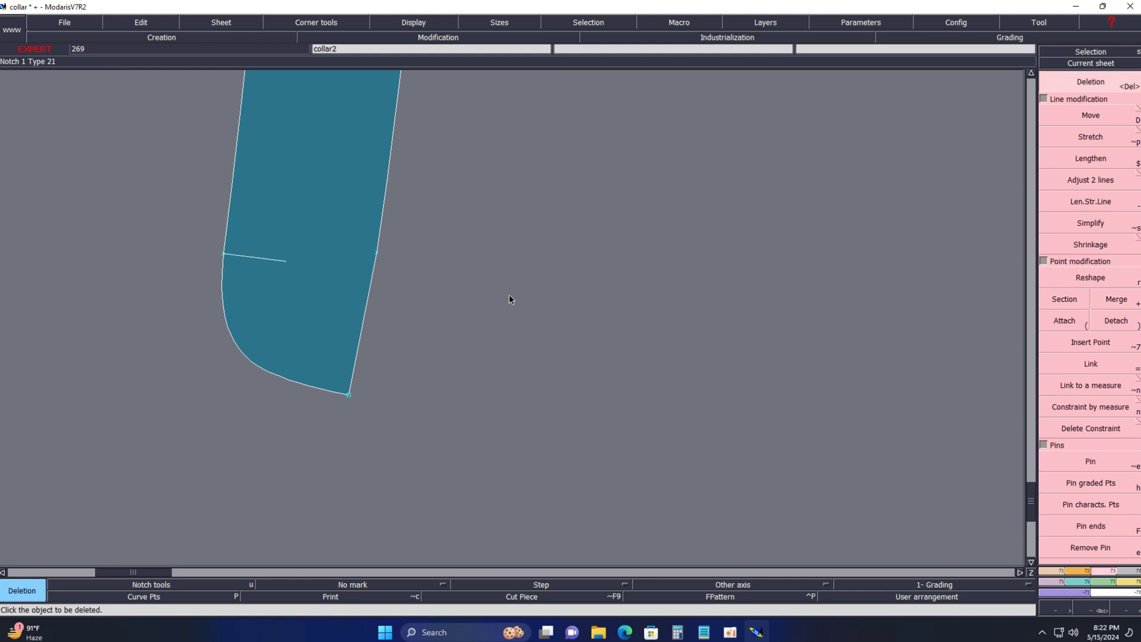
Rotate the stand piece's sheet by 90° so the piece lies horizontally
key(Home)
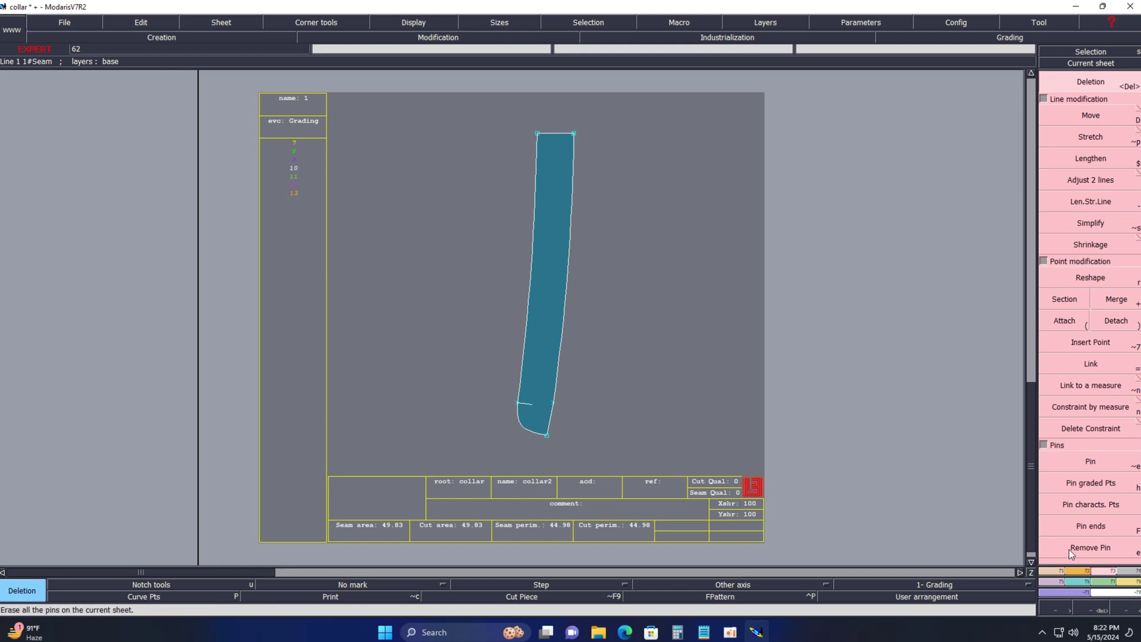
click(1080, 572)
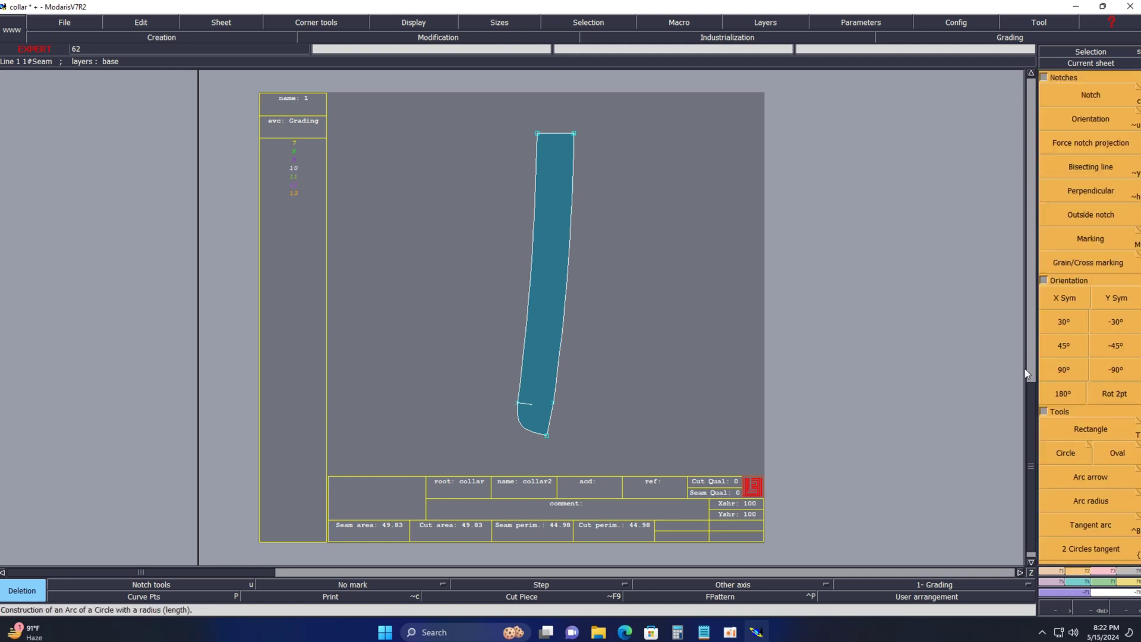
click(1068, 371)
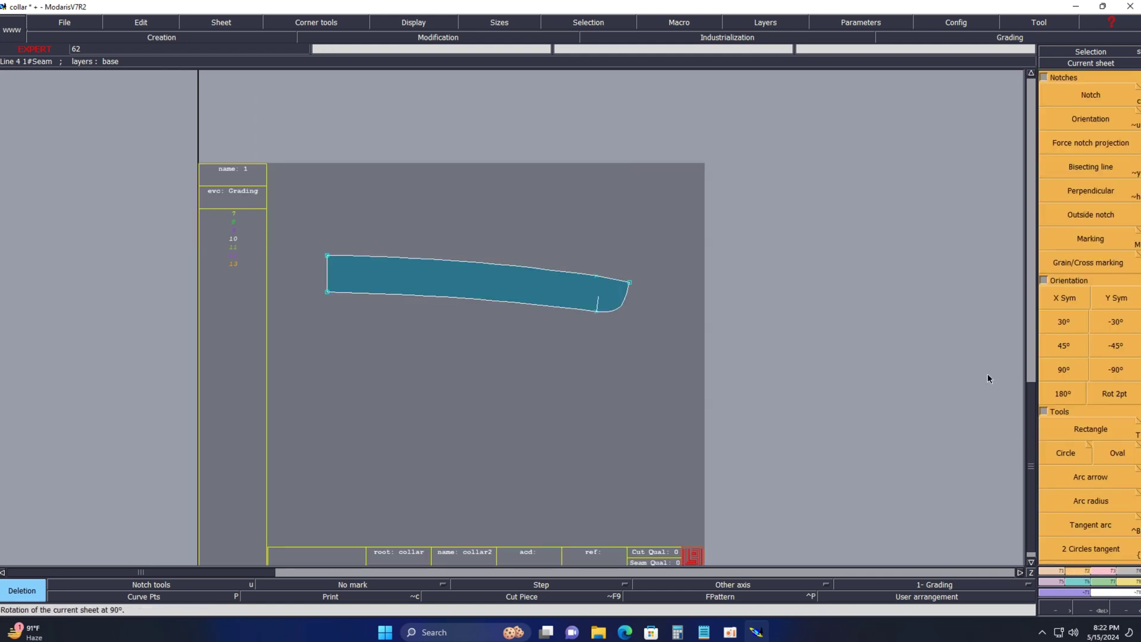
Section the stand's outline at the notch point and add a length measure to the long lower edge ending there
key(Return)
drag(307, 201, 743, 402)
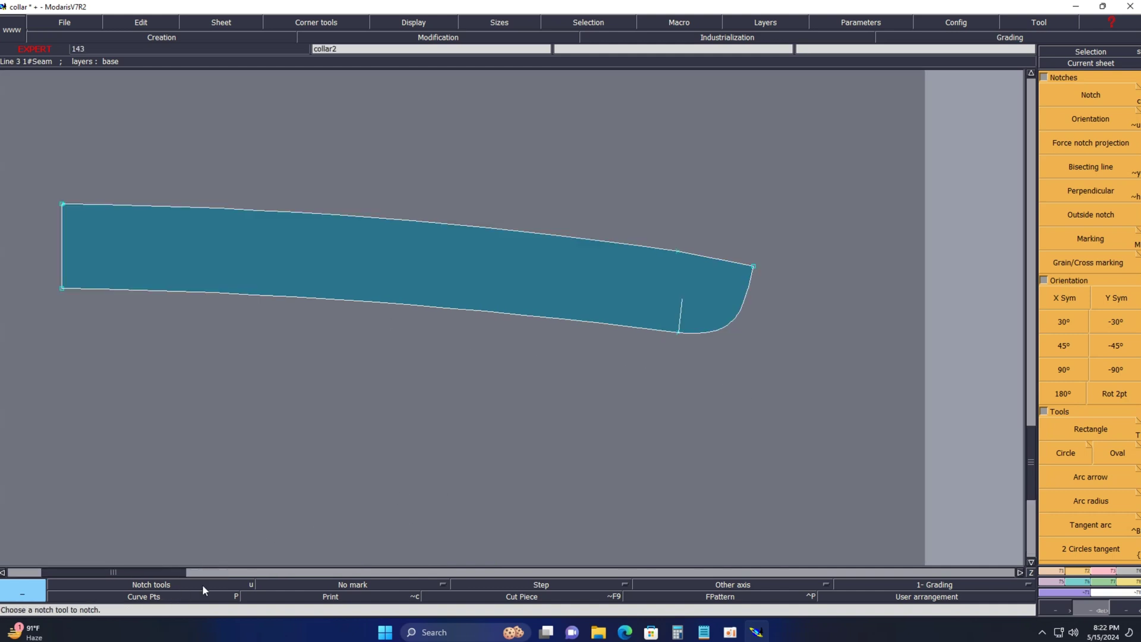
click(1100, 571)
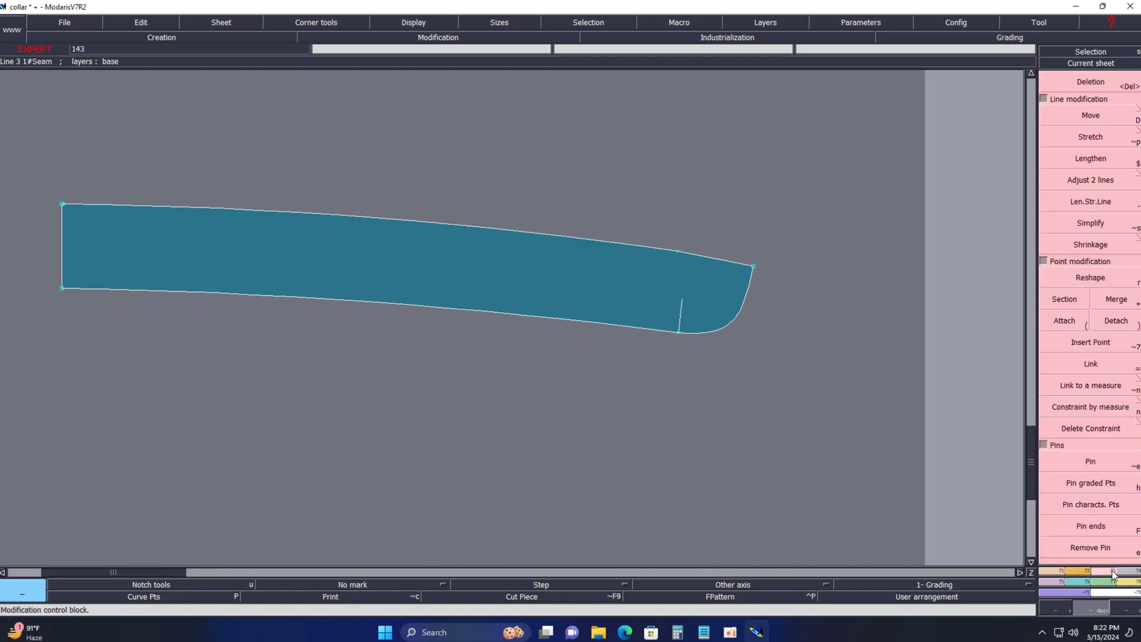
click(1069, 303)
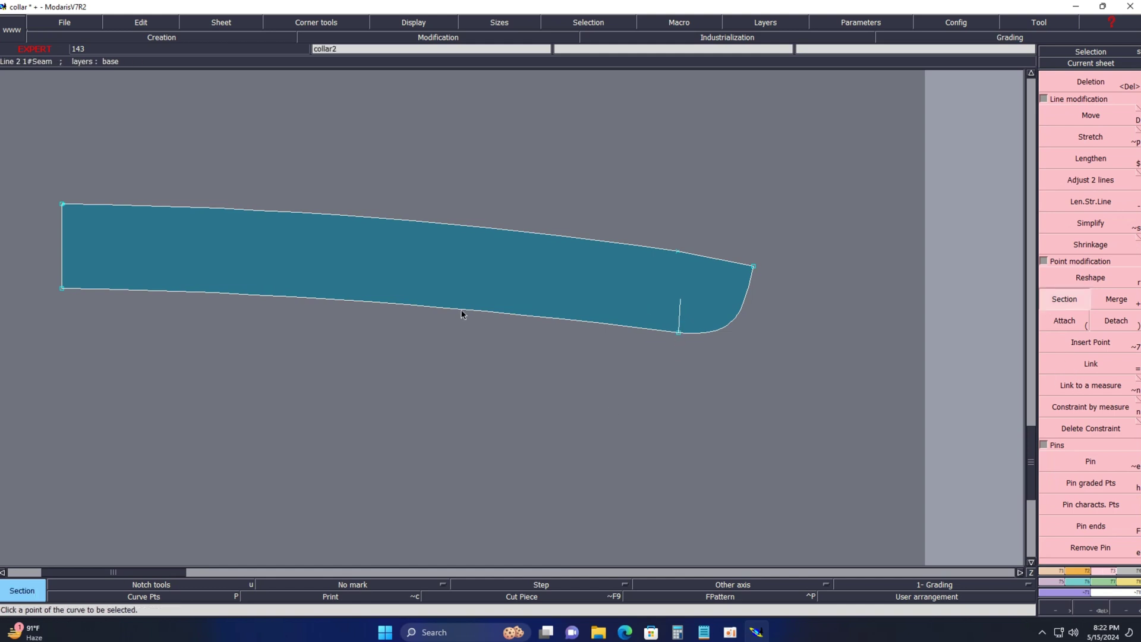
key(l)
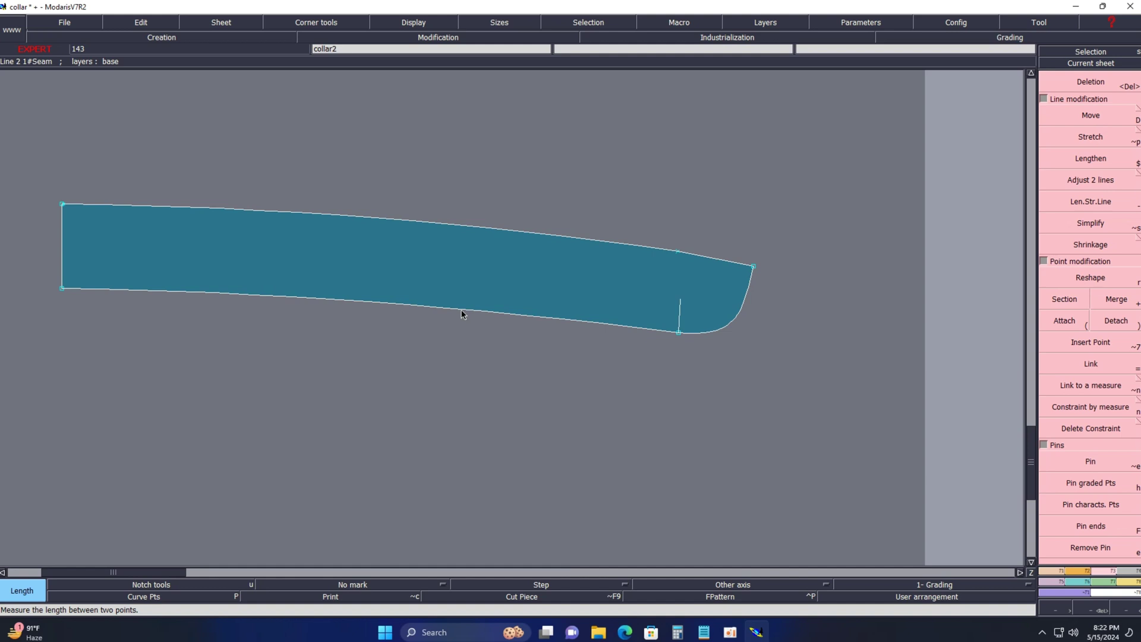
click(463, 314)
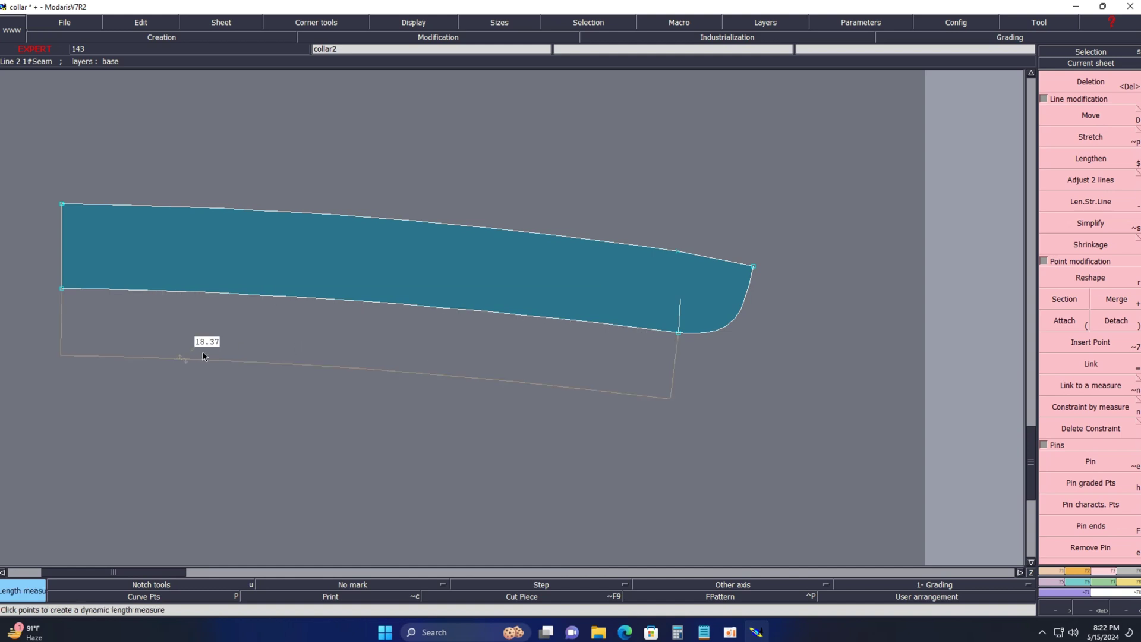
Delete the sheet of the extracted collar piece that includes the rounded stand extension, and rearrange the sheets
click(926, 596)
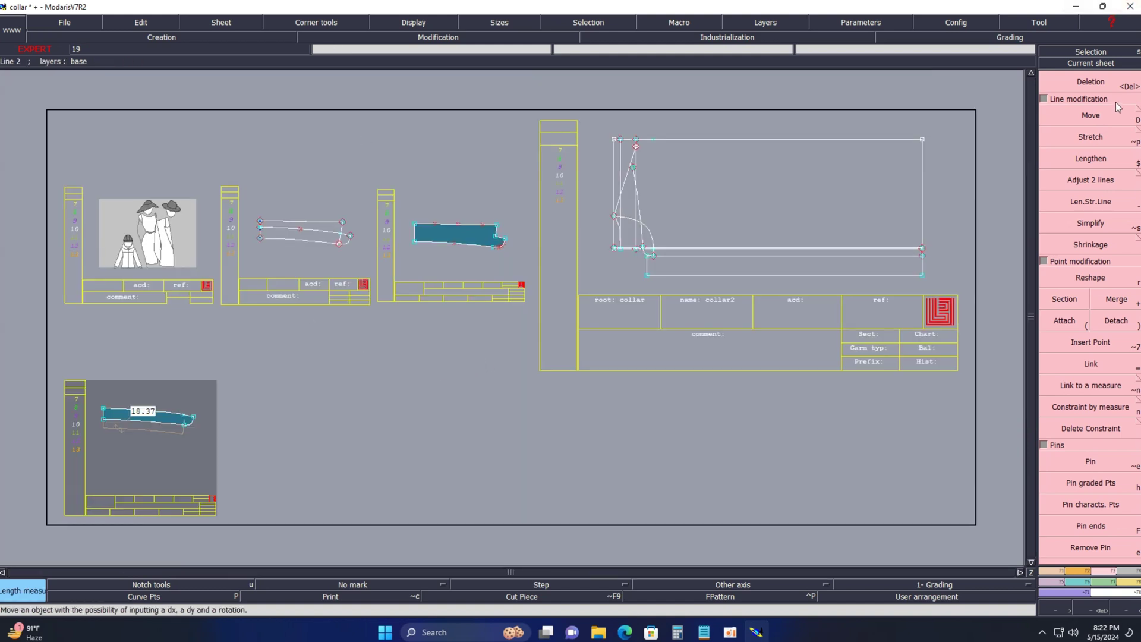
click(1102, 64)
click(471, 248)
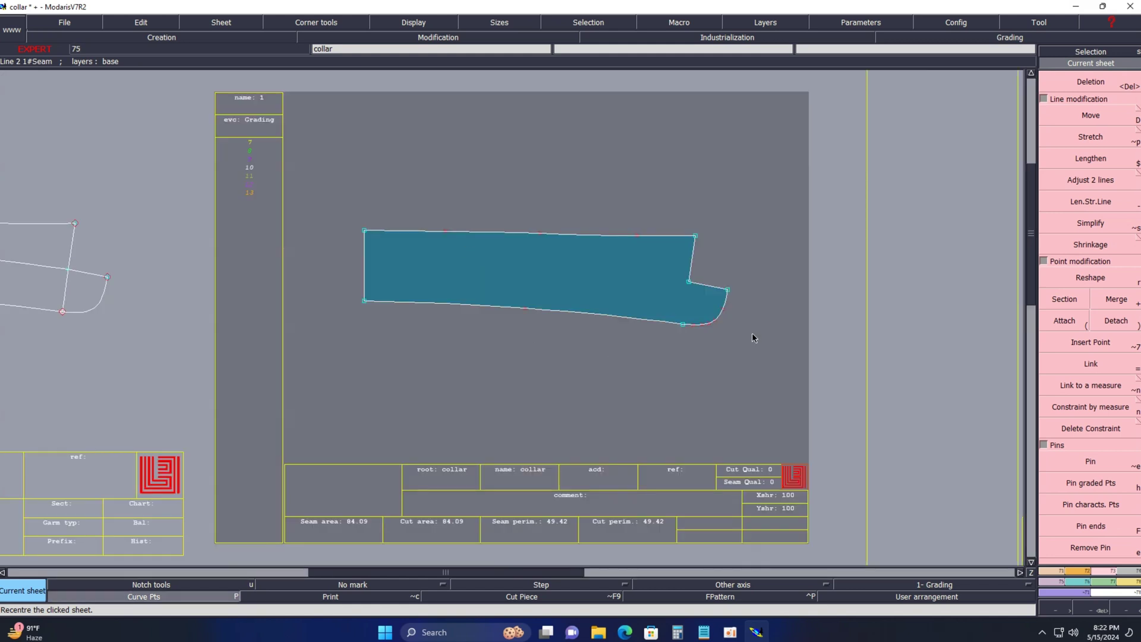
key(Delete)
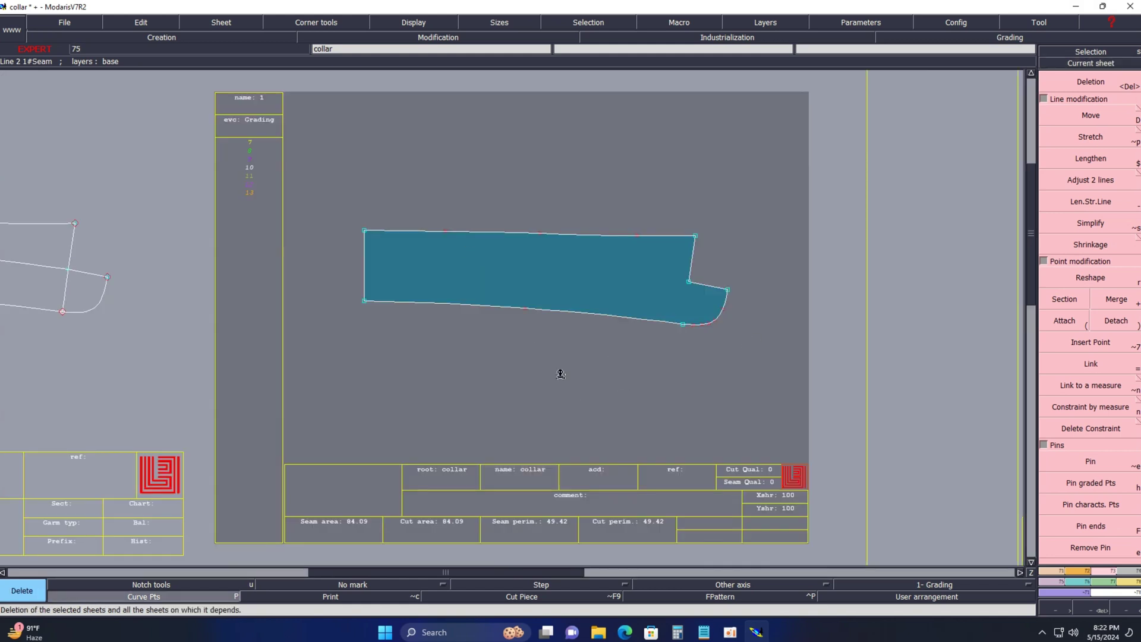
click(551, 335)
key(j)
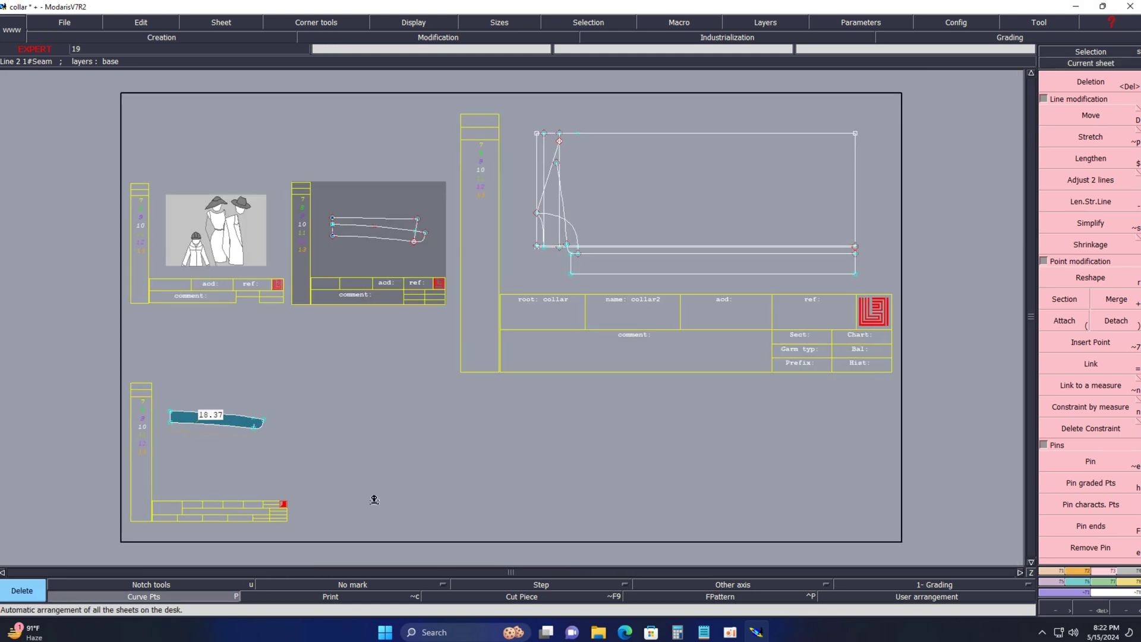
Extract a new collar seam piece from the collar draft, leaving out the rounded extension beyond the slanted front line
key(s)
click(1104, 65)
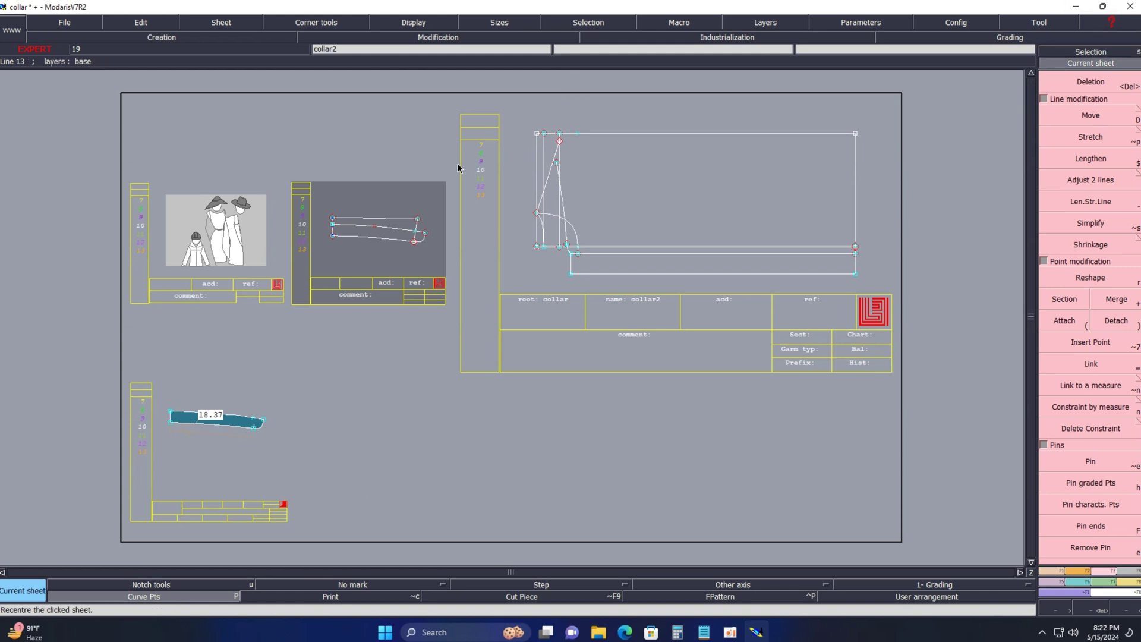
click(383, 243)
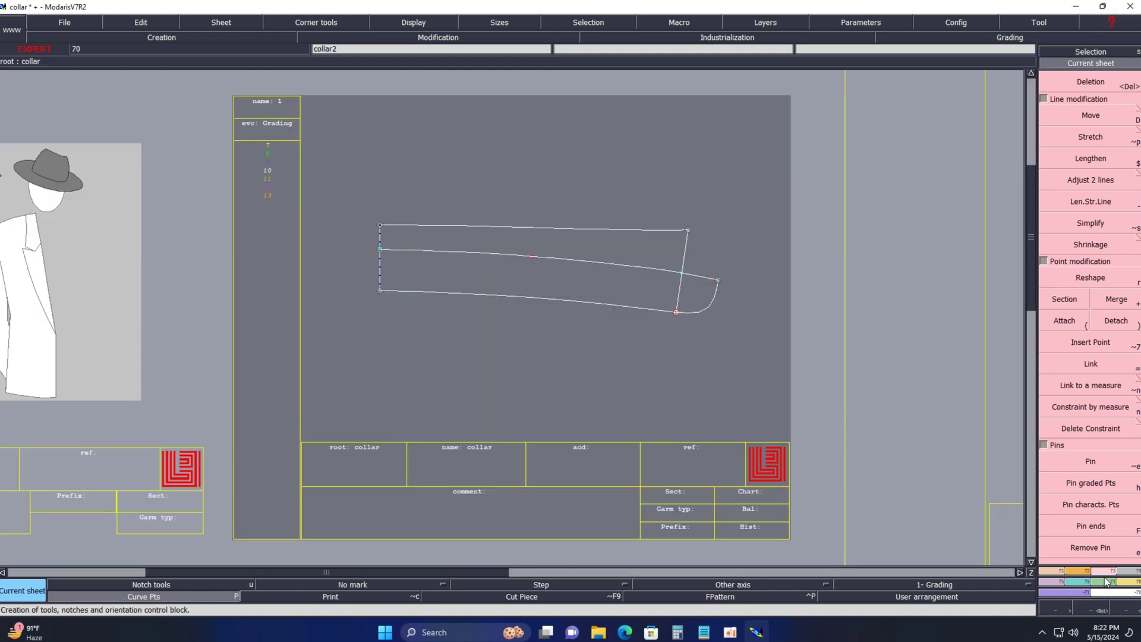
key(F4)
click(1066, 355)
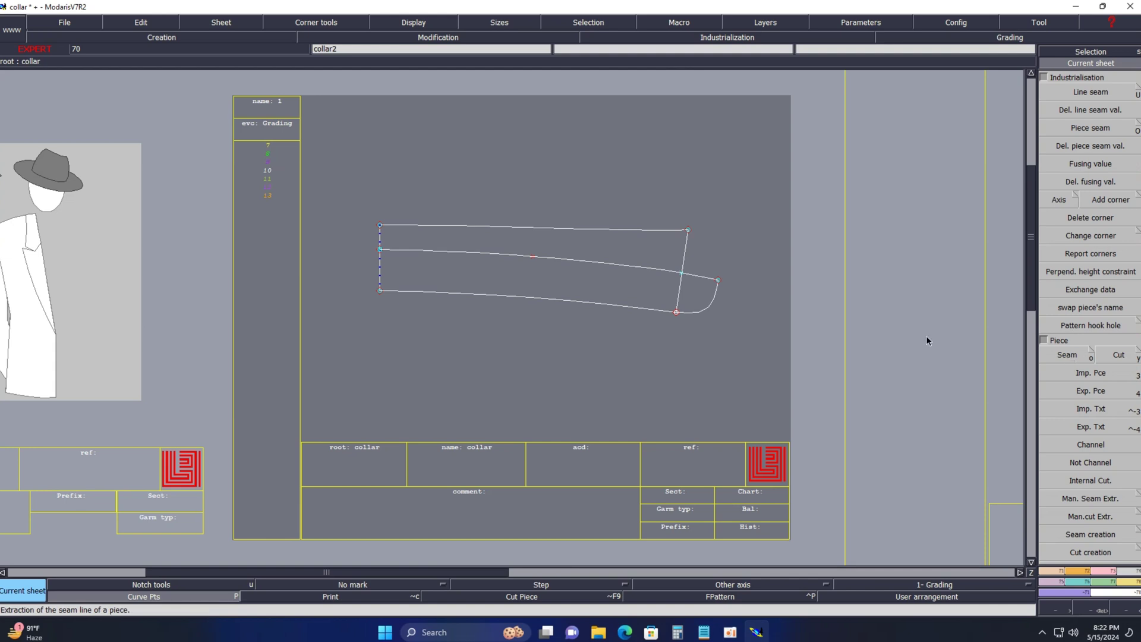
click(631, 262)
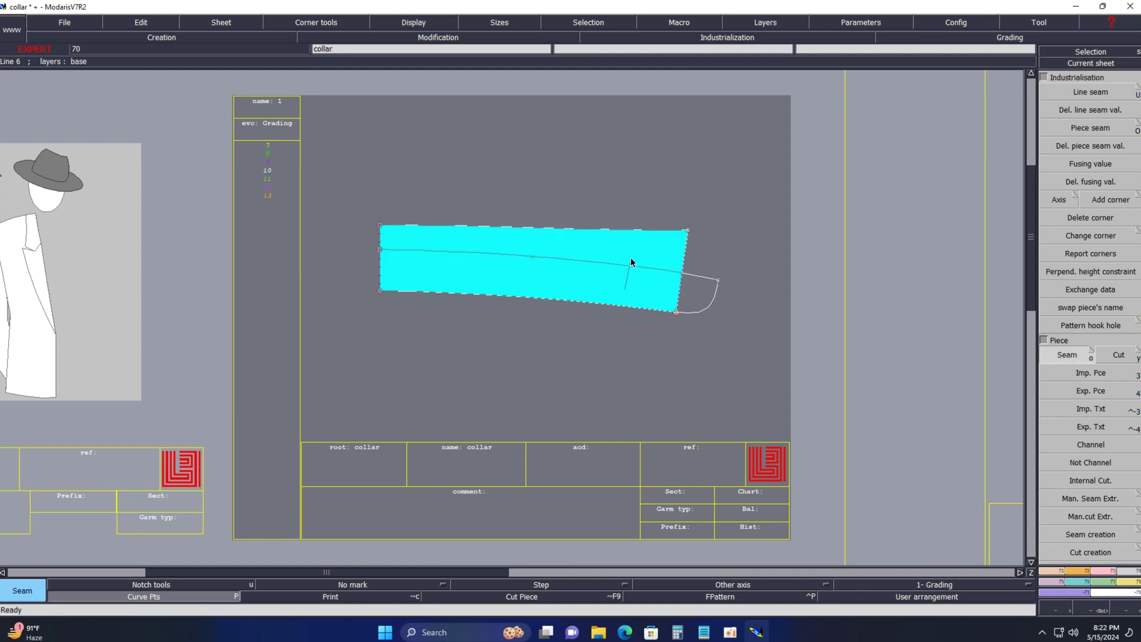
right_click(631, 260)
key(j)
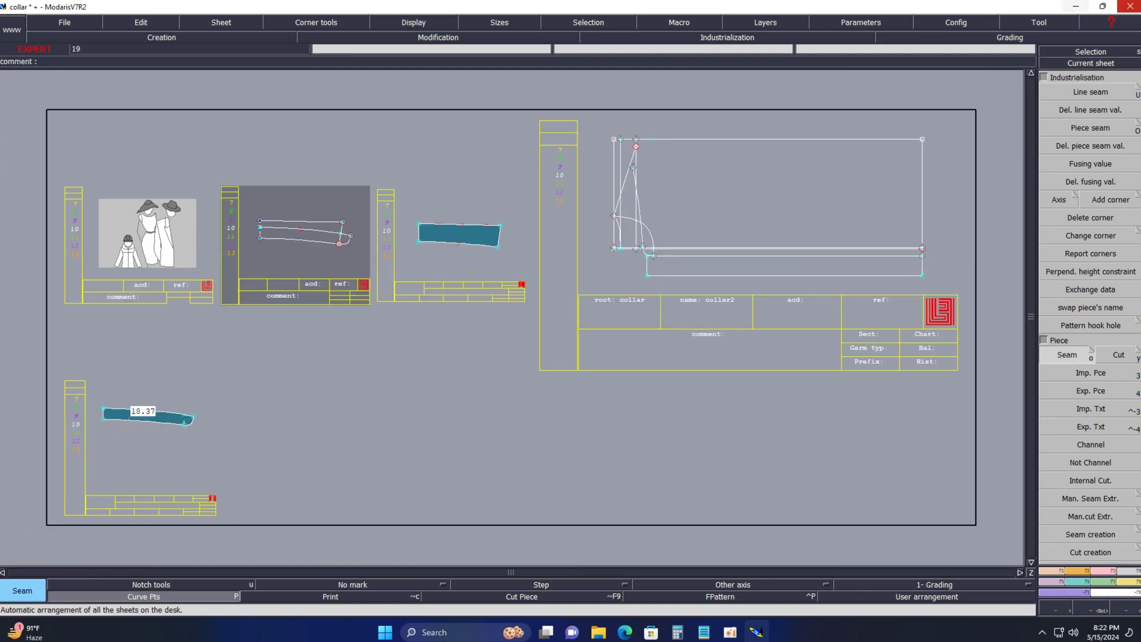
Add a length measure to the lower edge of the new collar piece
click(1120, 63)
click(511, 250)
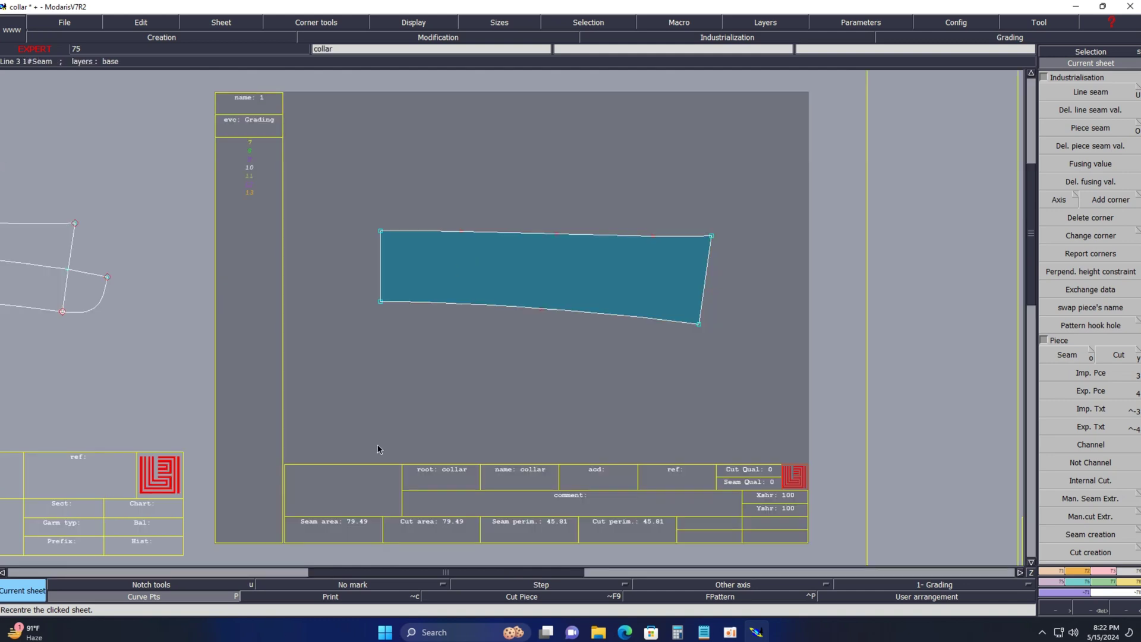
click(200, 598)
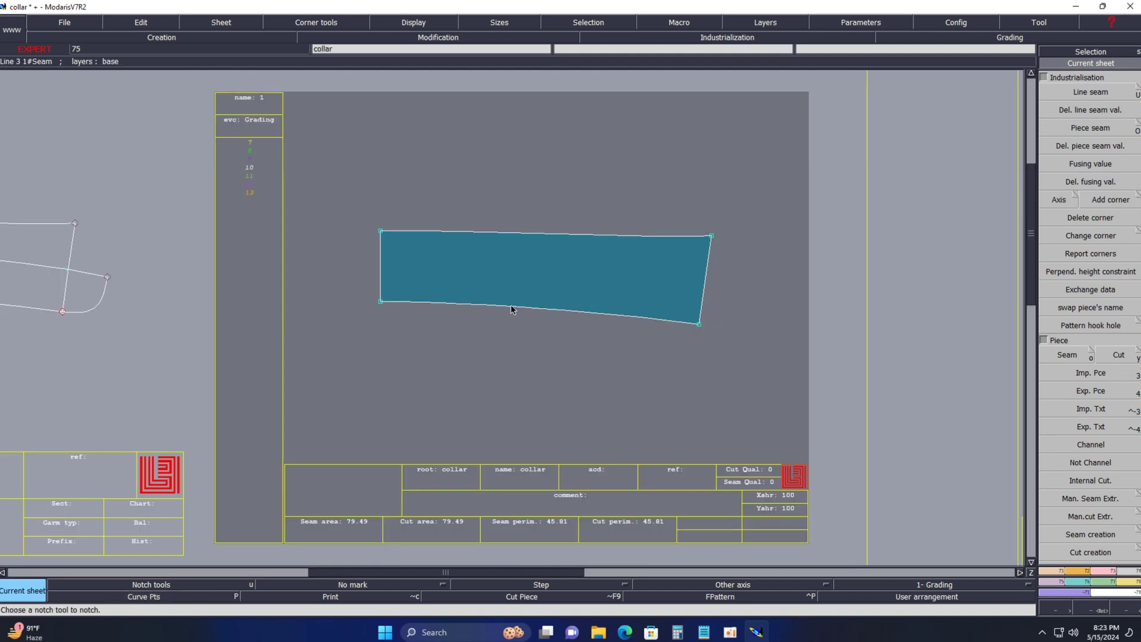
key(l)
click(511, 307)
click(501, 342)
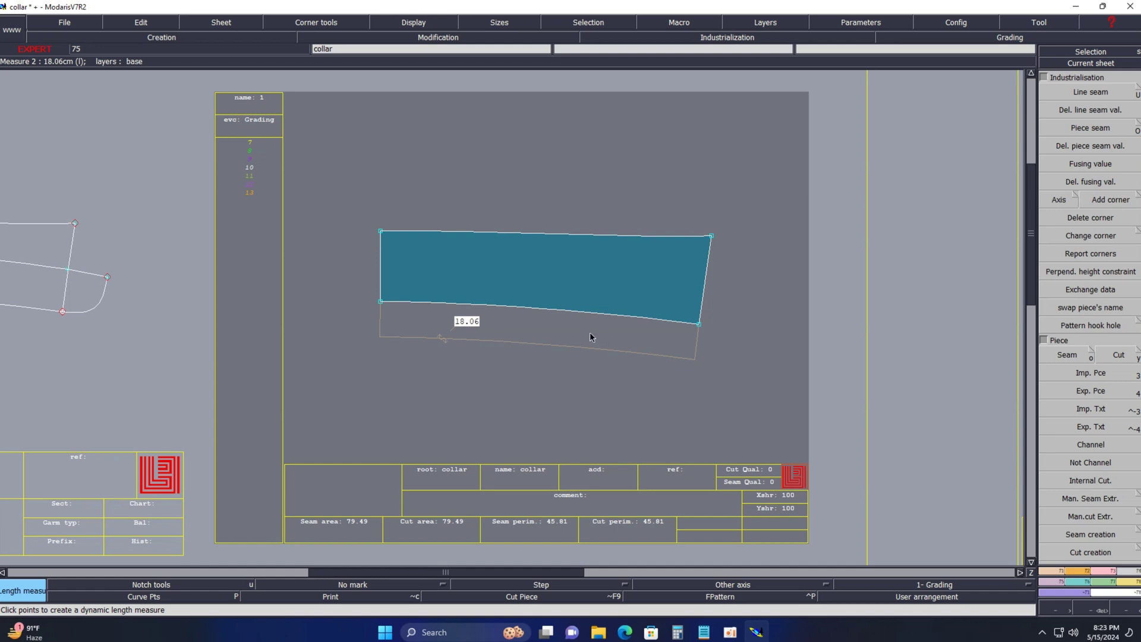
Move the collar piece's straight vertical end line horizontally by -0.37 cm to lengthen its lower edge
click(1105, 573)
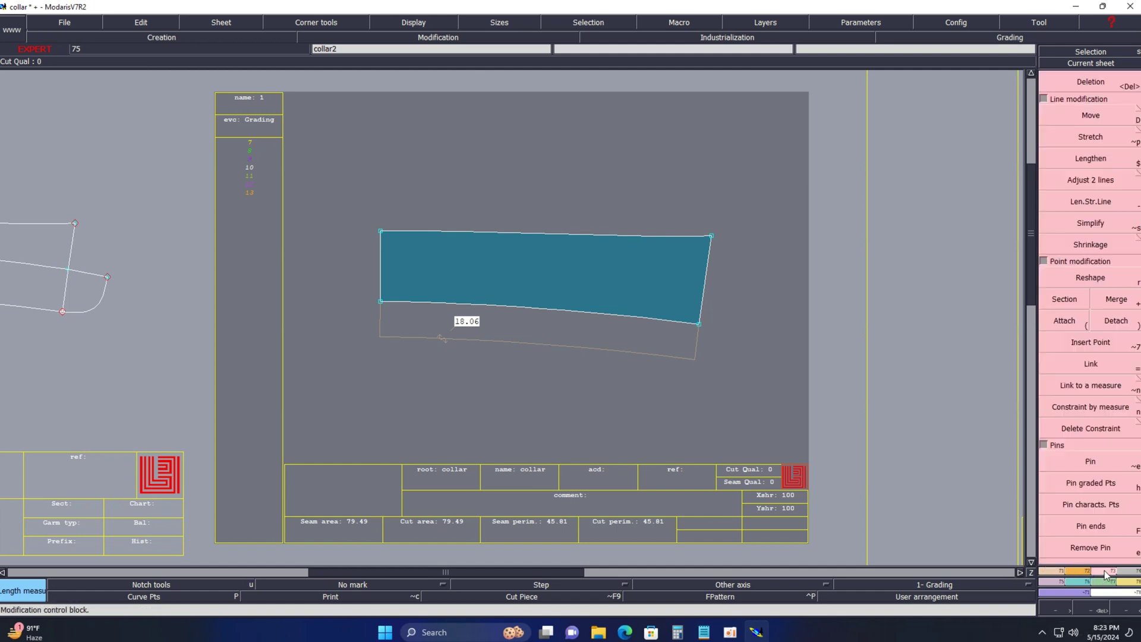
click(1091, 462)
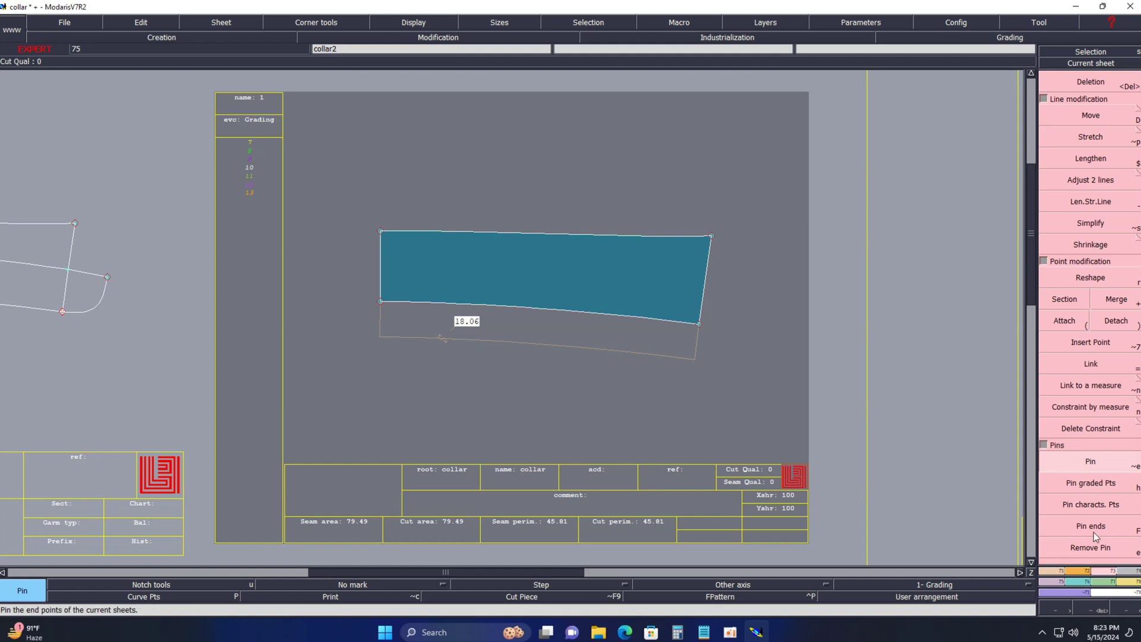
key(d)
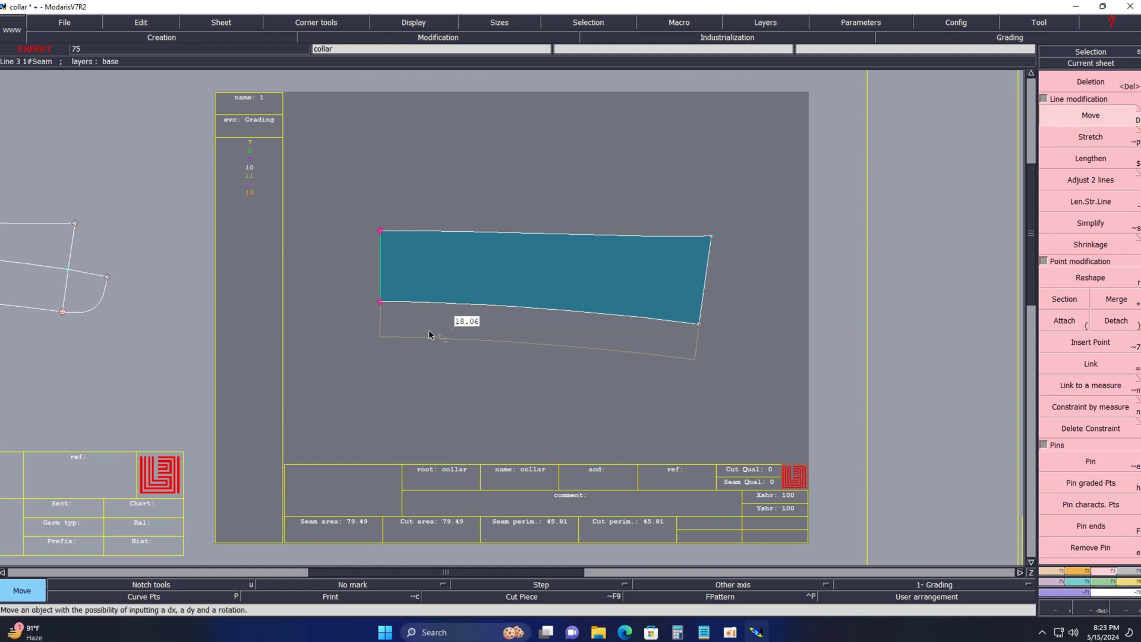
click(376, 276)
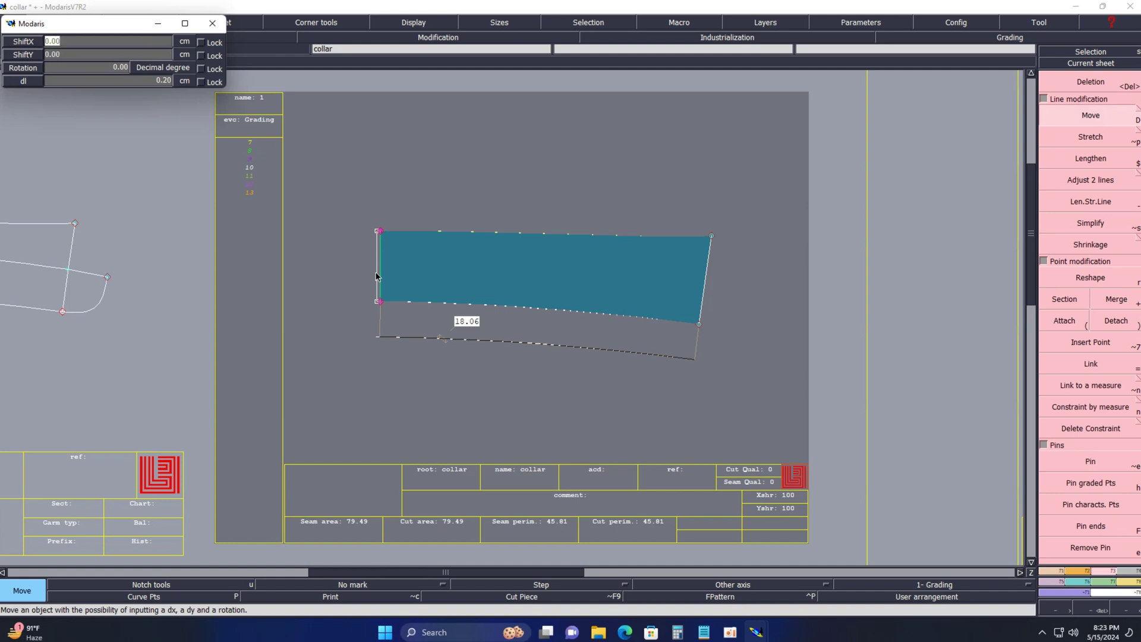
text(-0.37)
key(Return)
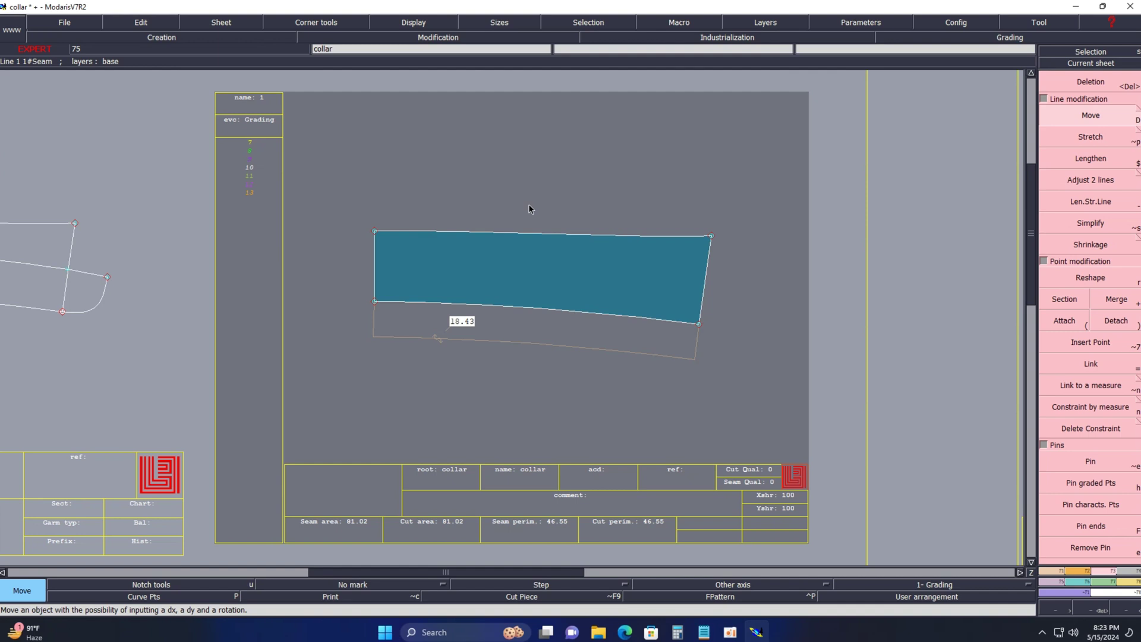
Shift the collar's straight vertical end line back by 0.03 cm in X and 0 in Y
click(1087, 463)
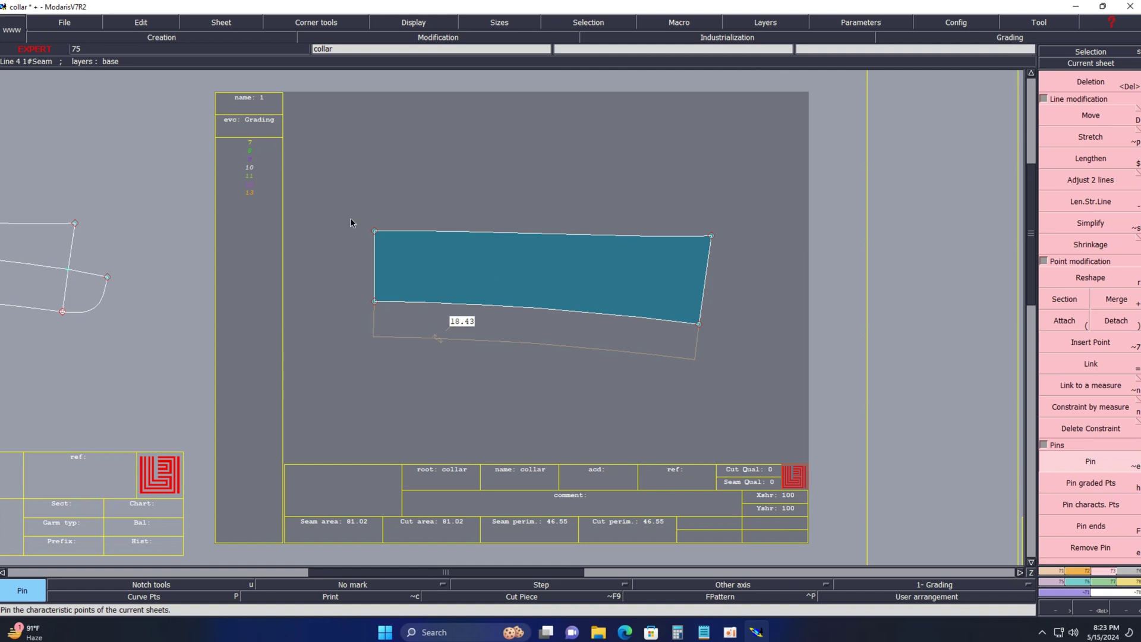
key(d)
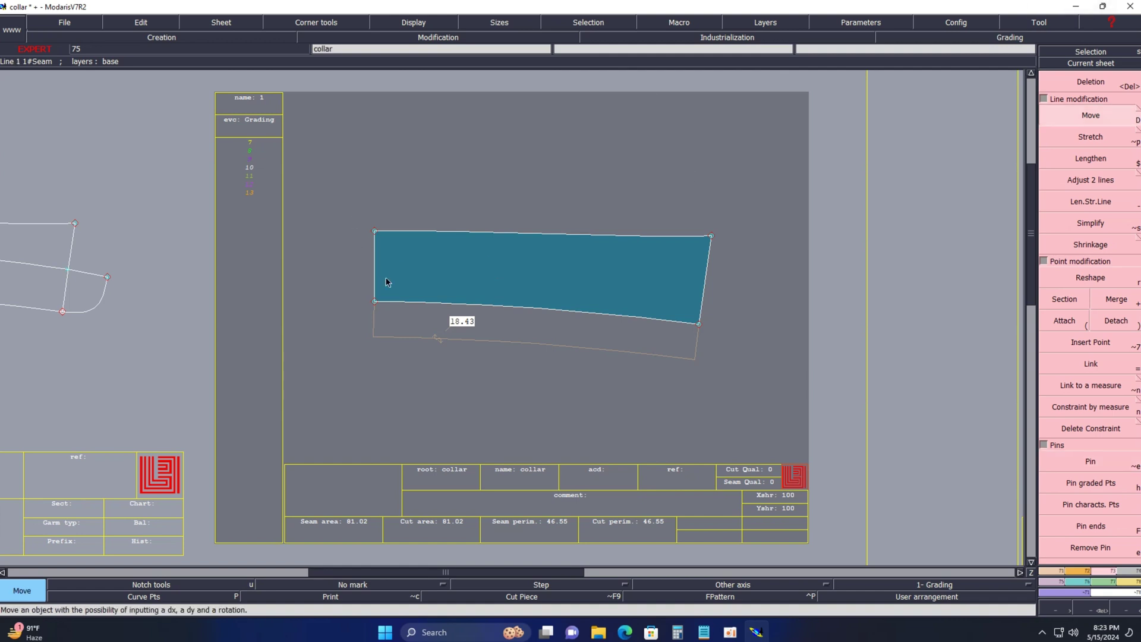
click(375, 278)
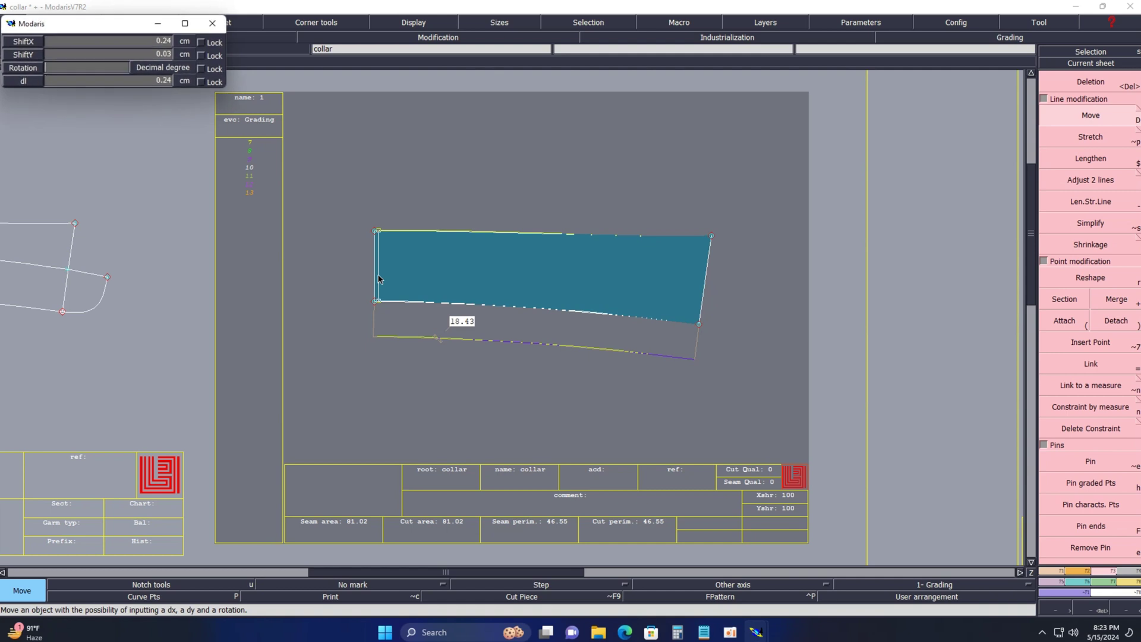
key(Down)
text(0)
key(Up)
text(0)
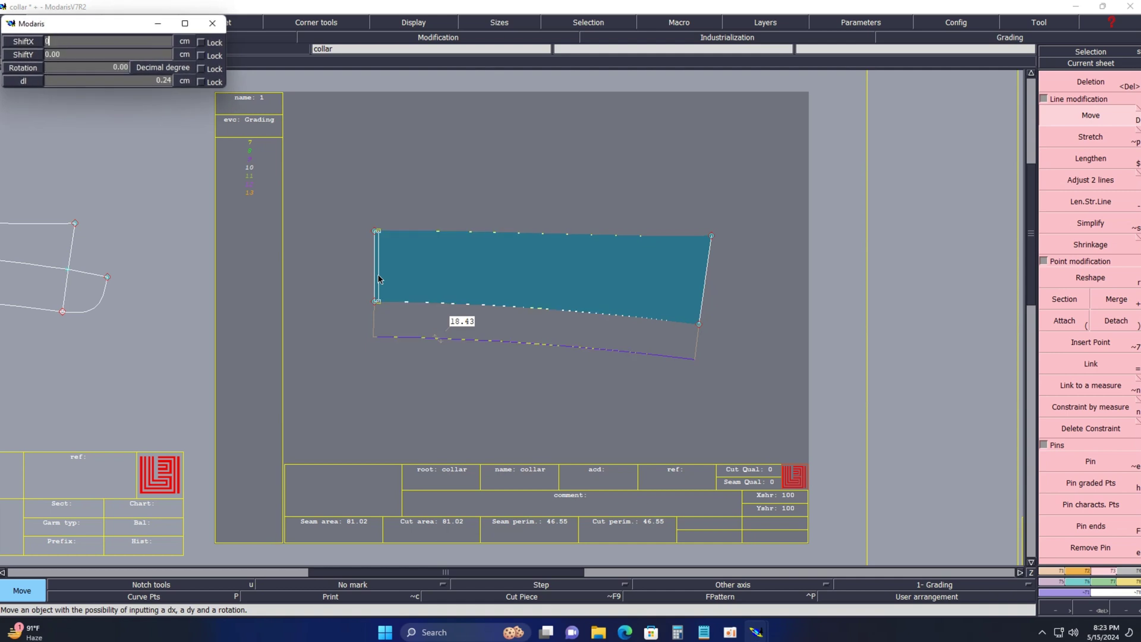
text(.03)
key(Return)
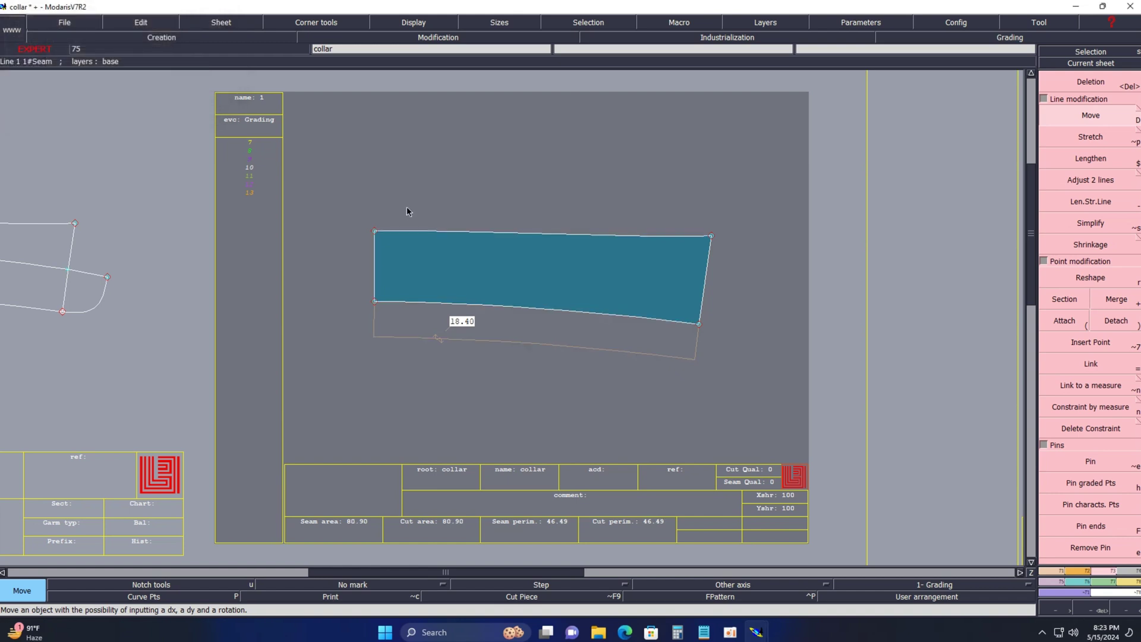
Shift the collar's vertical end line inward another 0.03 cm, and delete the length measure below the collar piece
drag(331, 185, 411, 336)
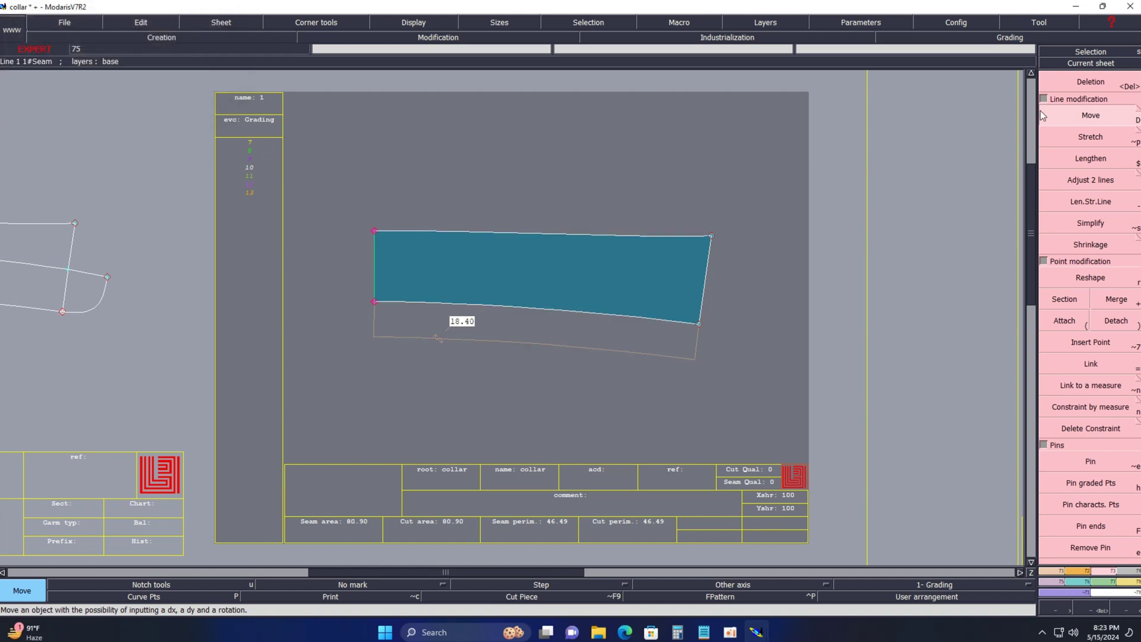
click(381, 270)
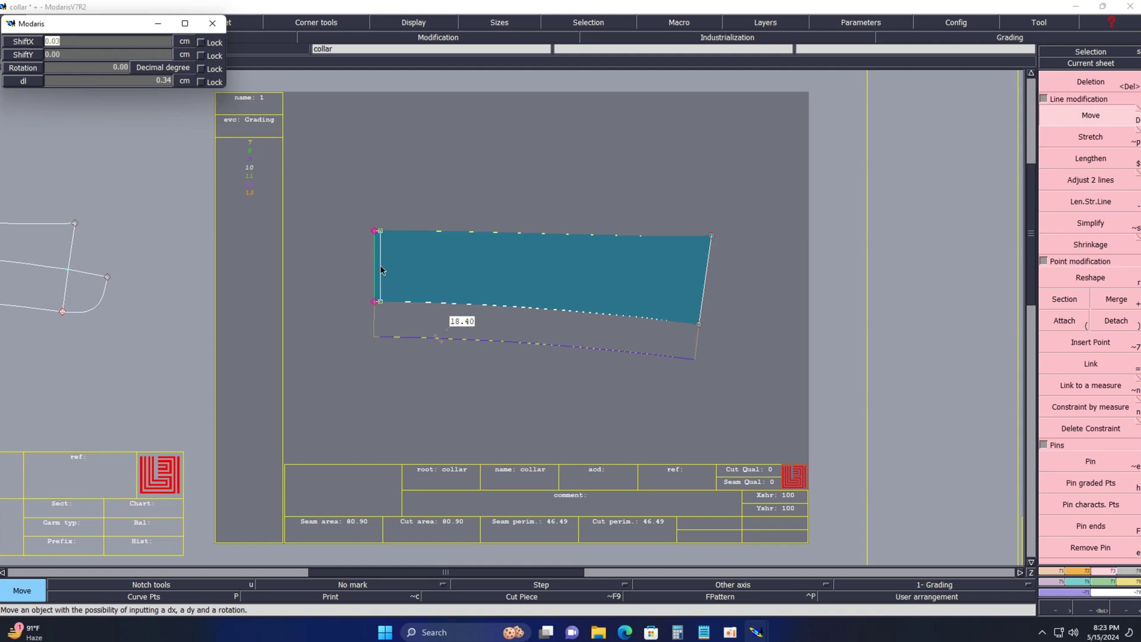
key(Return)
key(Delete)
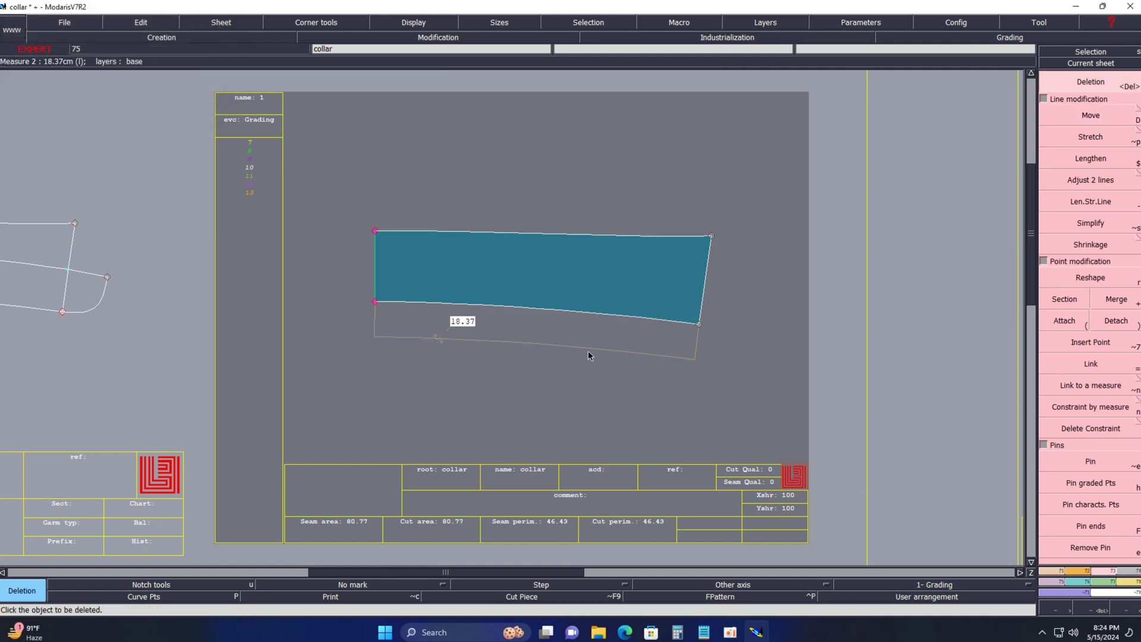
click(587, 350)
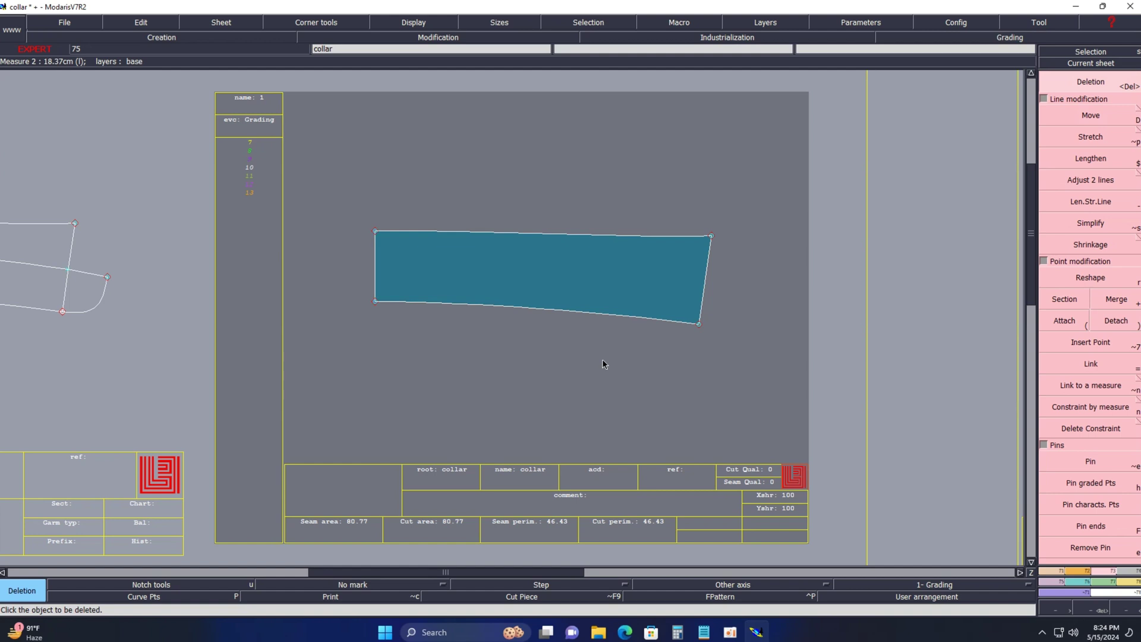
Arrange the collar and stand sheets on the desk so the collar piece sits directly above the stand piece
key(j)
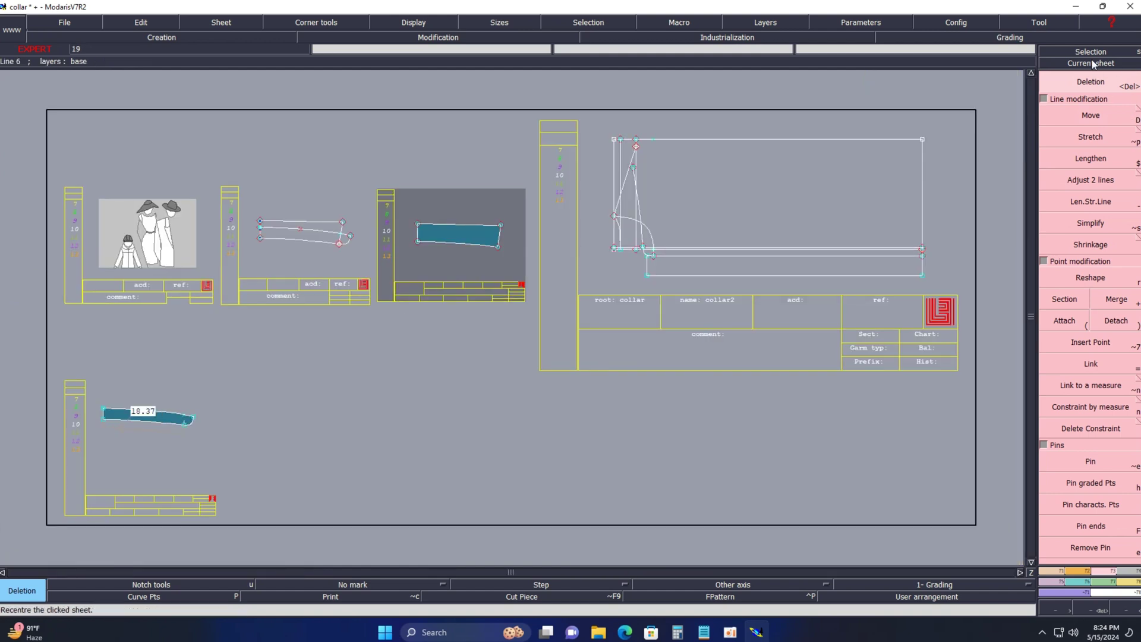
click(1092, 63)
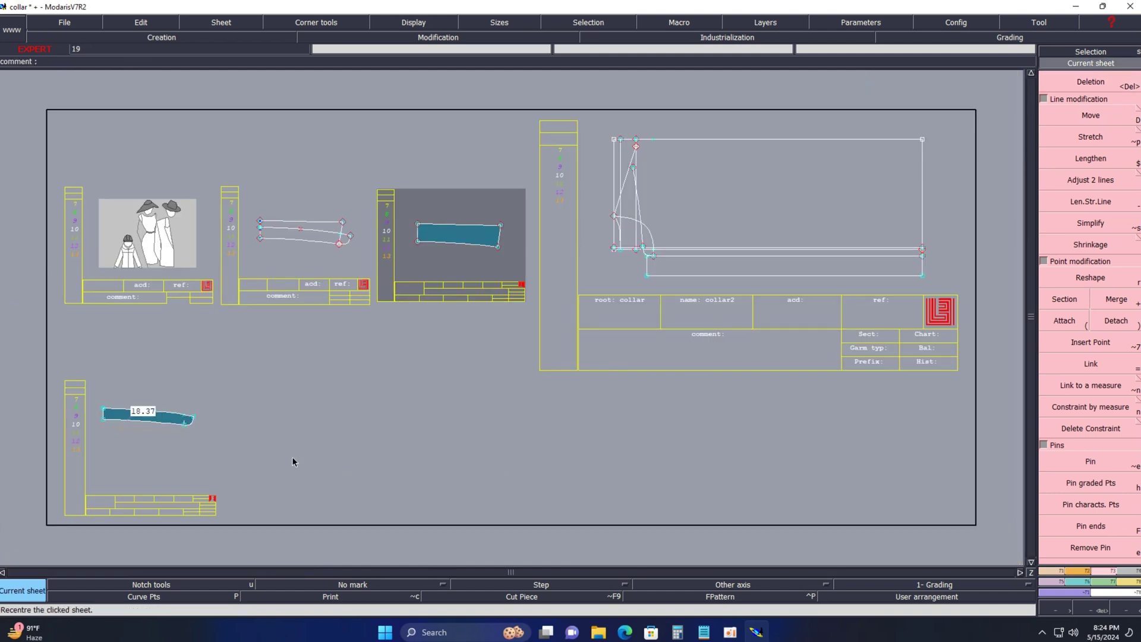
key(space)
click(185, 419)
click(470, 442)
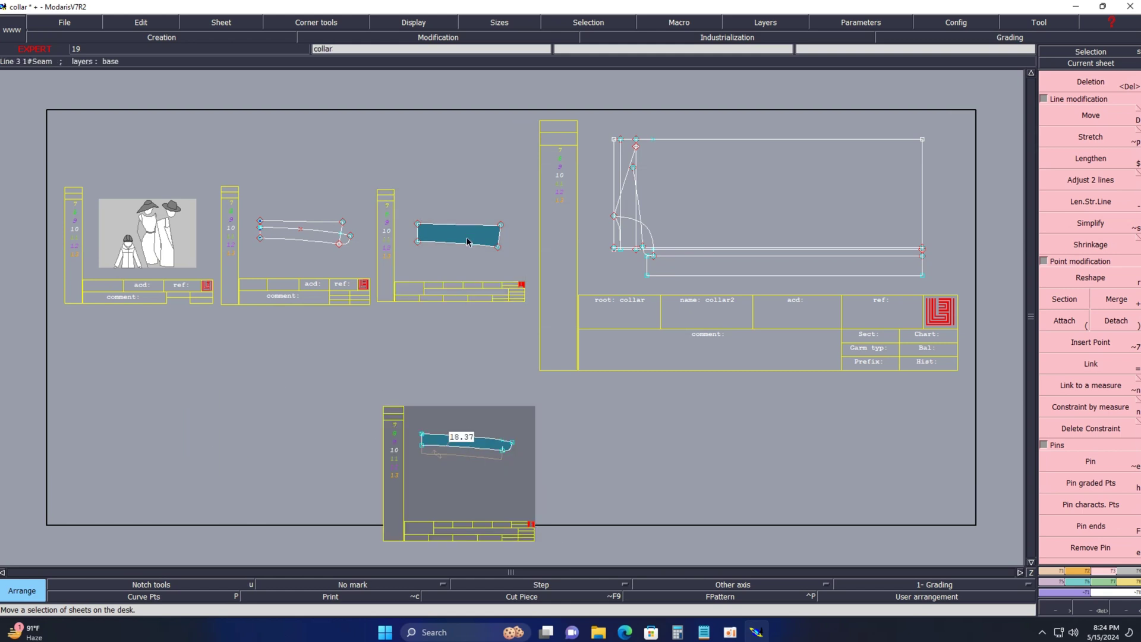
click(467, 242)
click(473, 340)
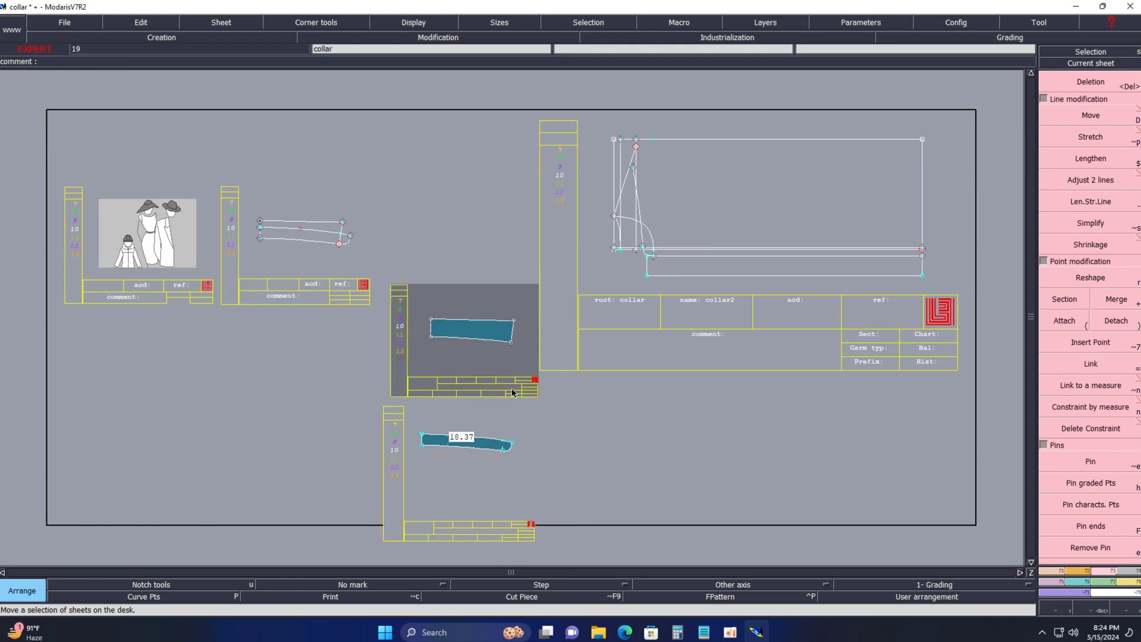
key(a)
Marry the stand piece onto the collar, matching the stand's lower notch point to the collar's lower front corner
key(Return)
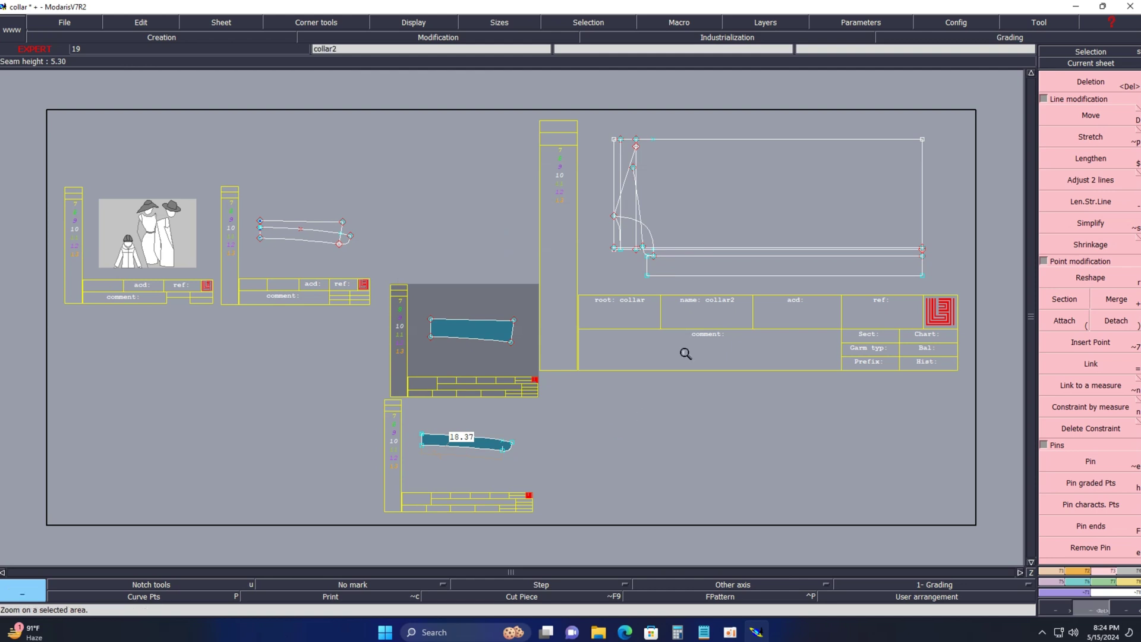
drag(386, 292, 594, 510)
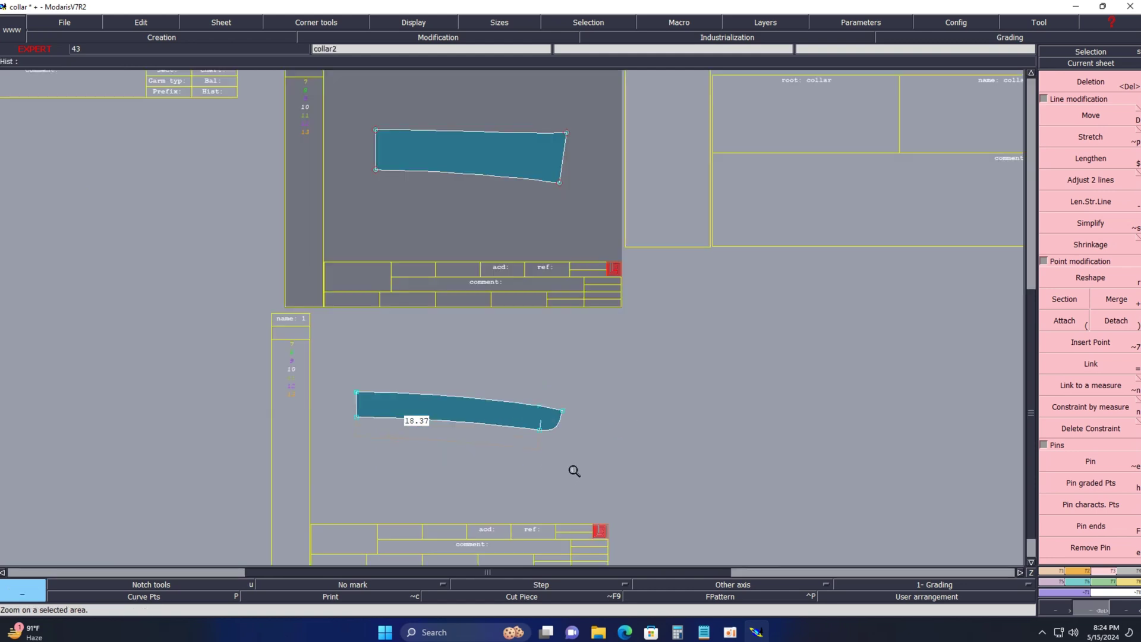
key(s)
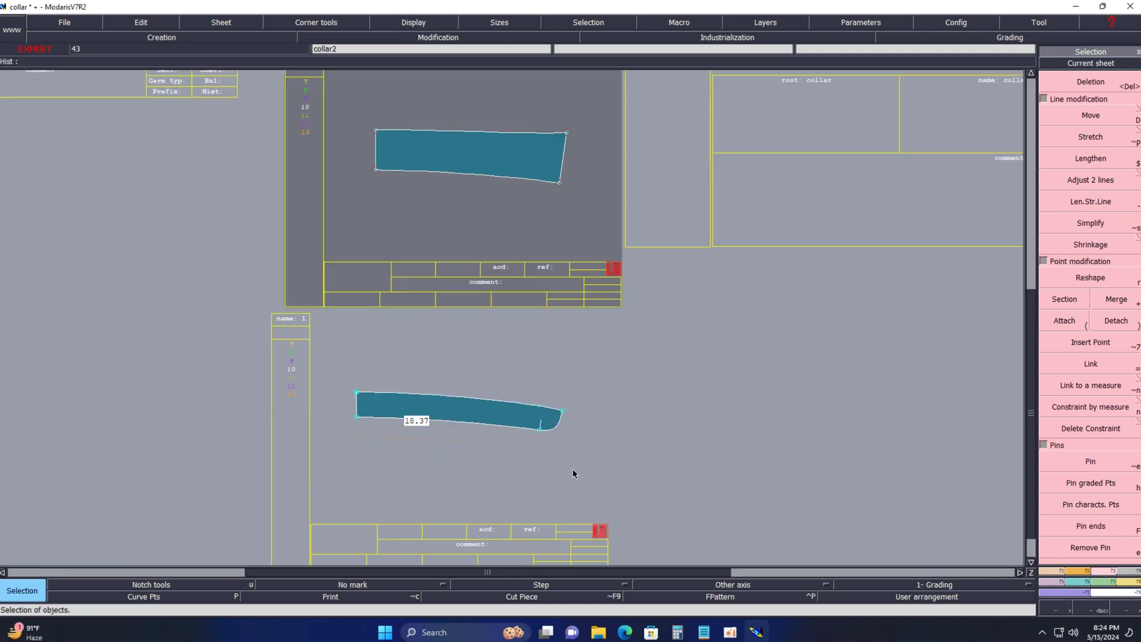
key(m)
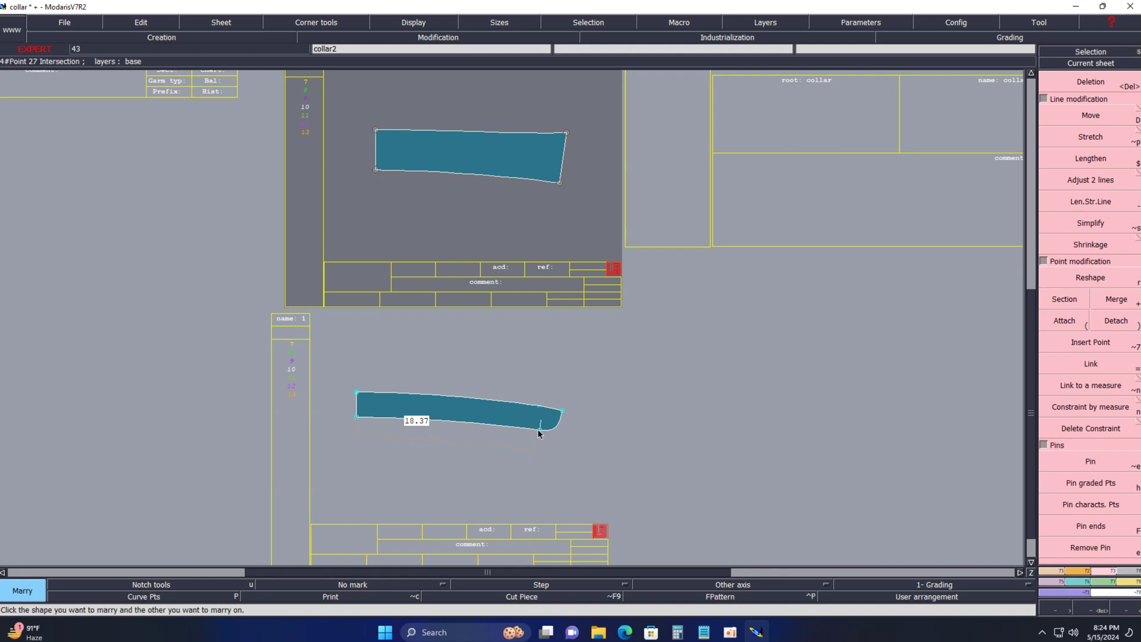
click(539, 429)
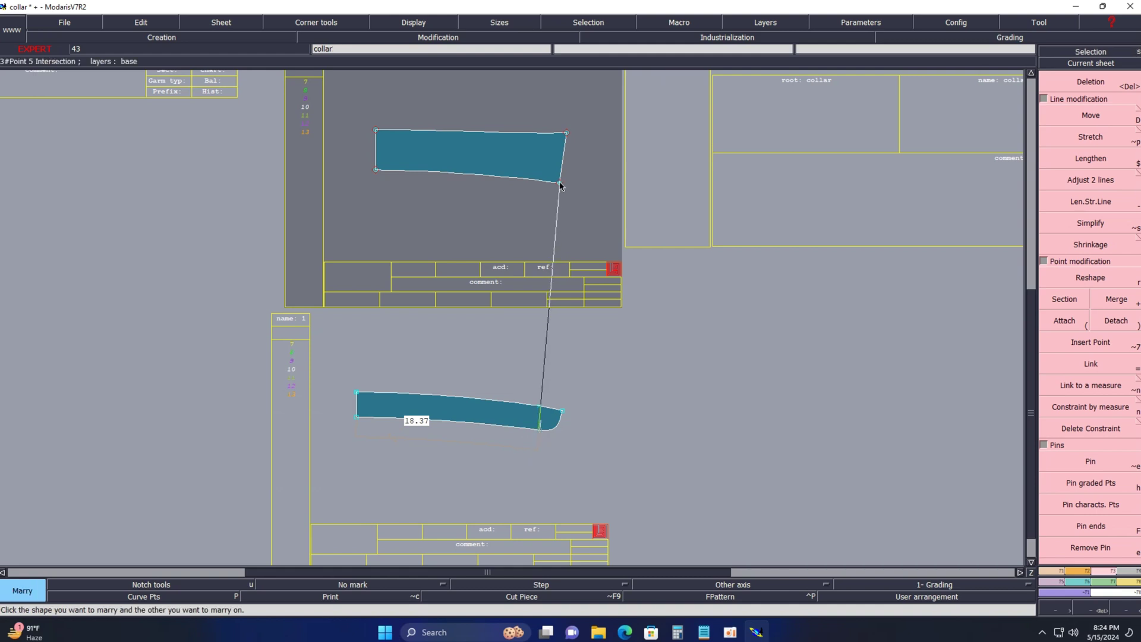
click(559, 183)
Delete the length measure below the married stand piece
key(z)
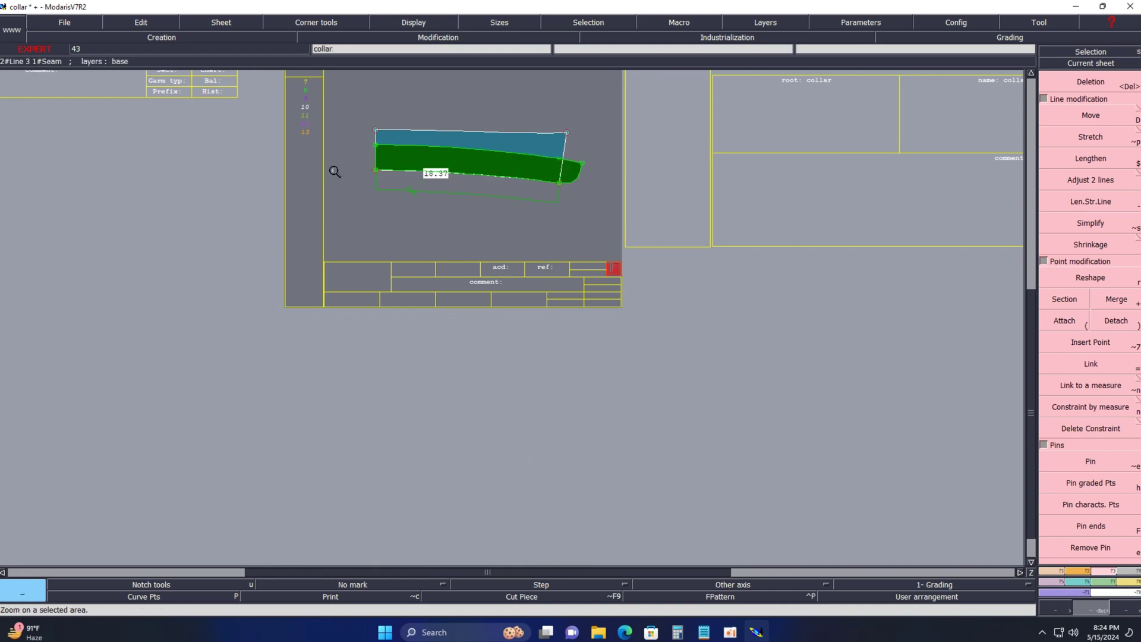
drag(330, 170, 677, 259)
key(Delete)
click(533, 362)
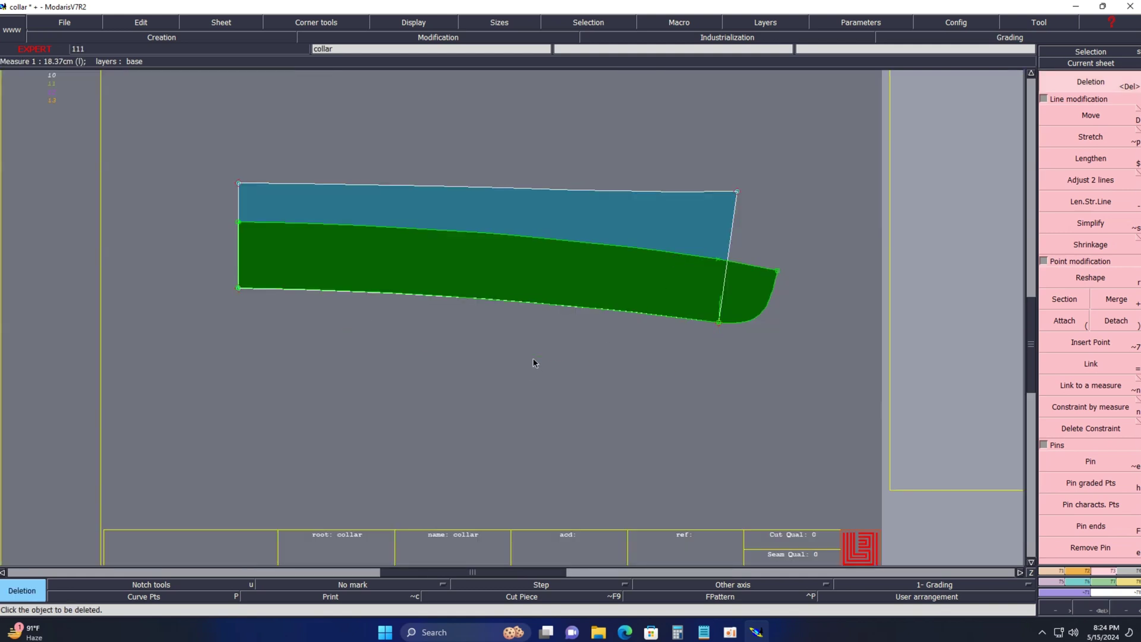